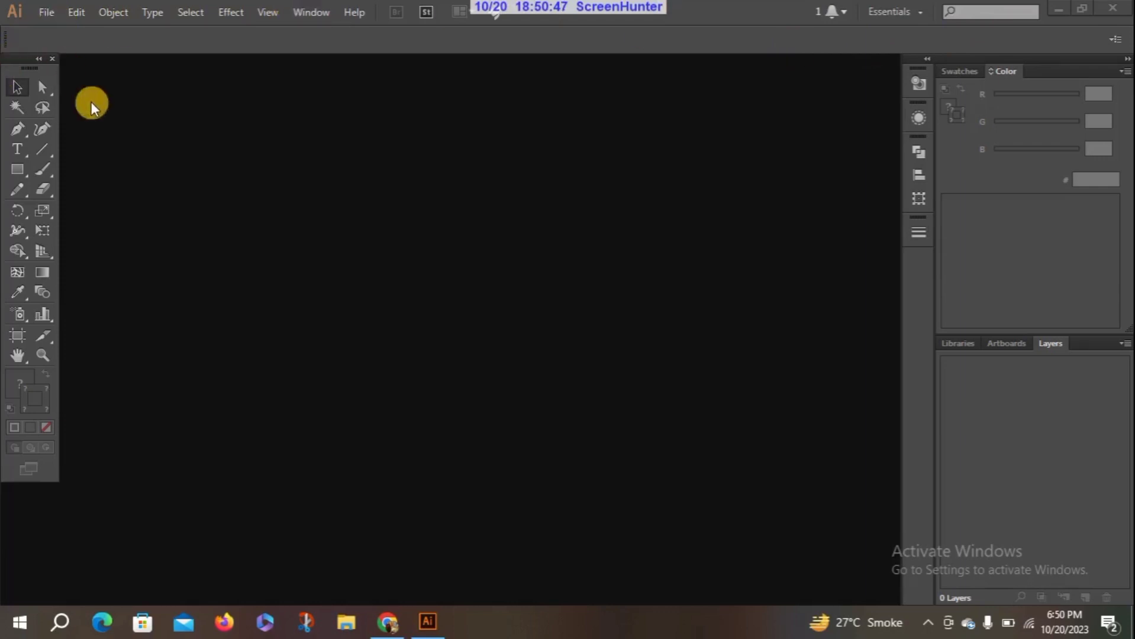
# Step: Create a new one-artboard document with the 1280 x 800 px size preset
pyautogui.click(49, 16)
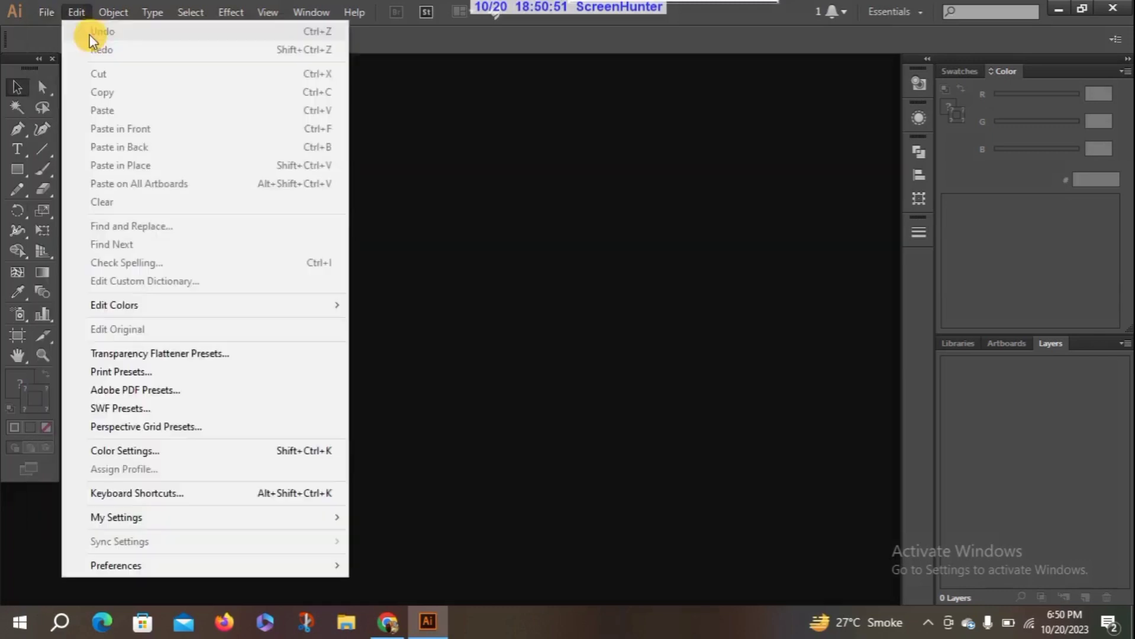
pyautogui.click(51, 13)
pyautogui.click(52, 18)
pyautogui.press('Escape')
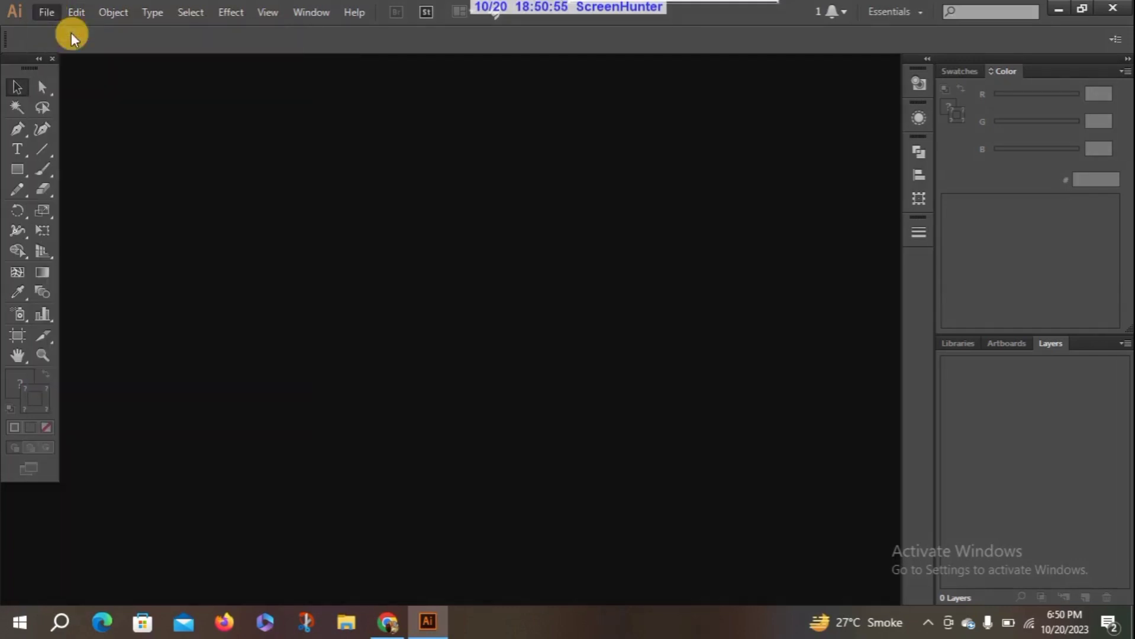
pyautogui.hotkey('ctrl', 'n')
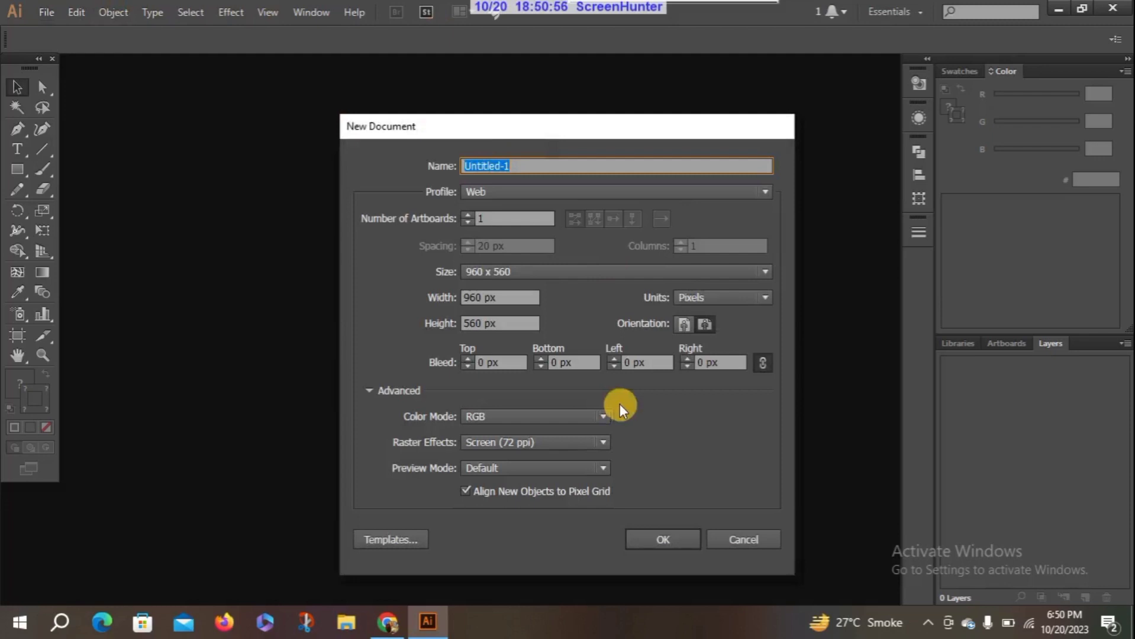
pyautogui.click(727, 193)
pyautogui.click(584, 248)
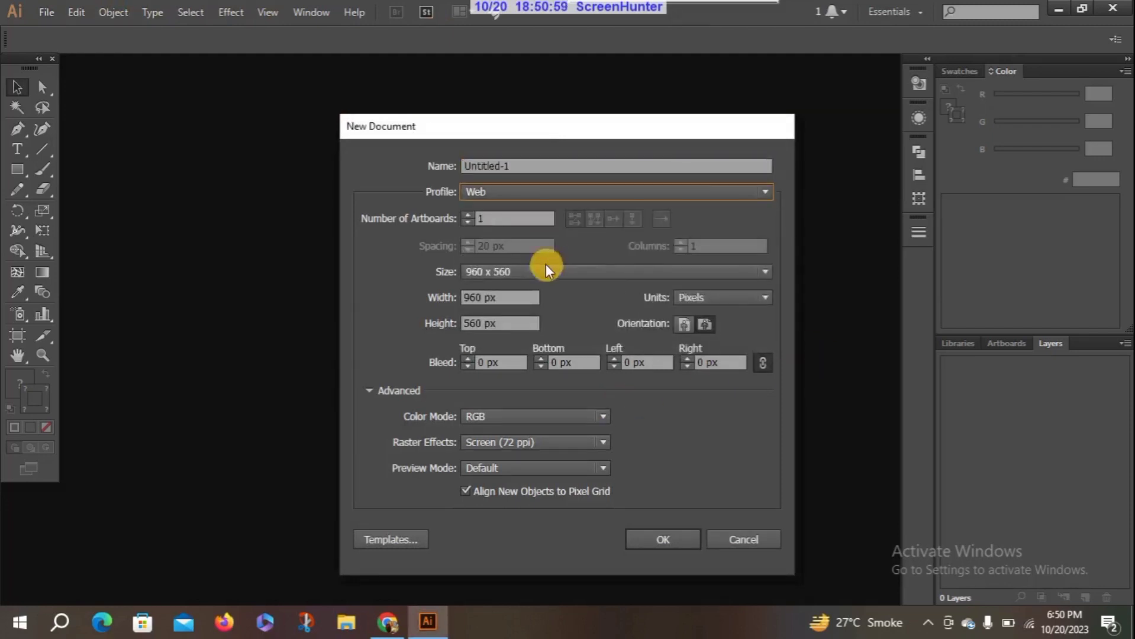
pyautogui.click(676, 269)
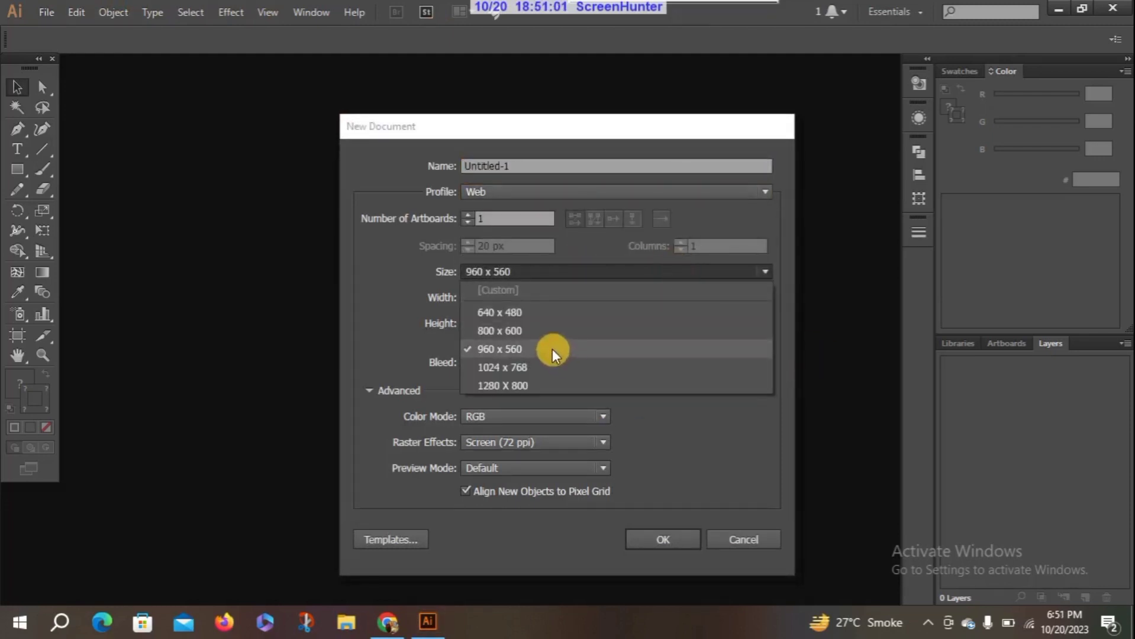
pyautogui.click(536, 382)
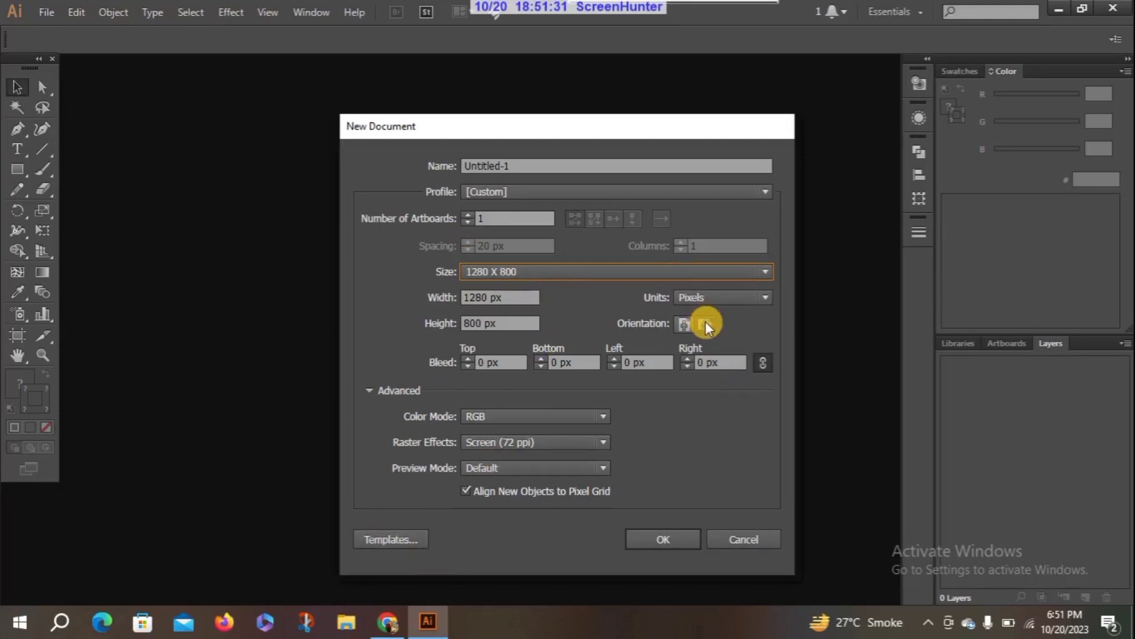
pyautogui.click(669, 542)
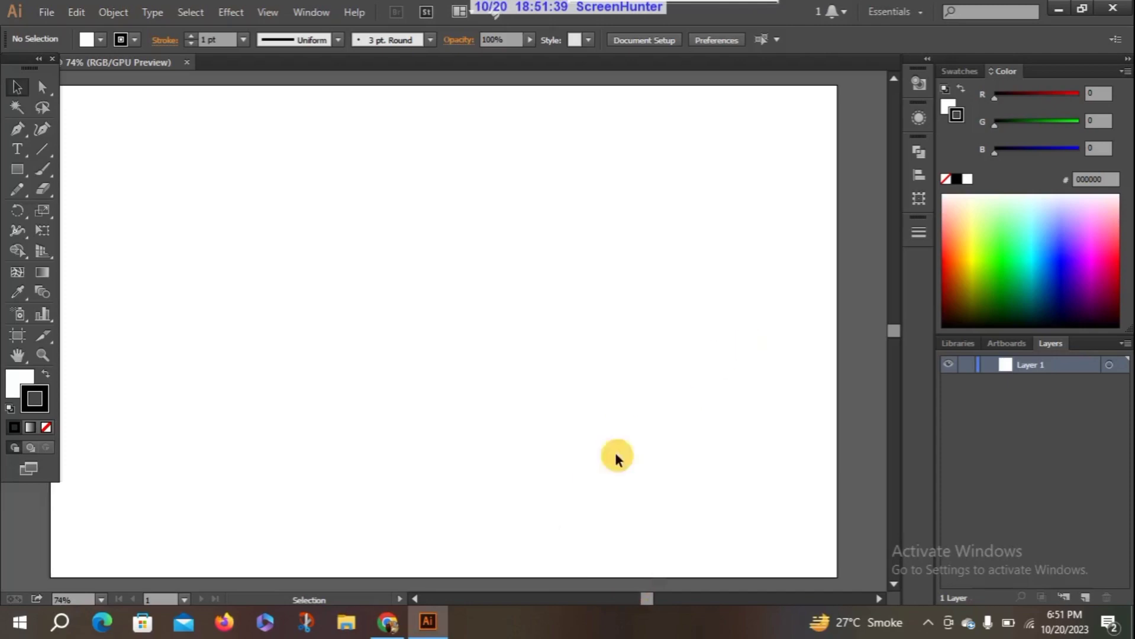
# Step: Place the adidas logo image from the desktop onto the artboard as a linked file
pyautogui.click(1058, 8)
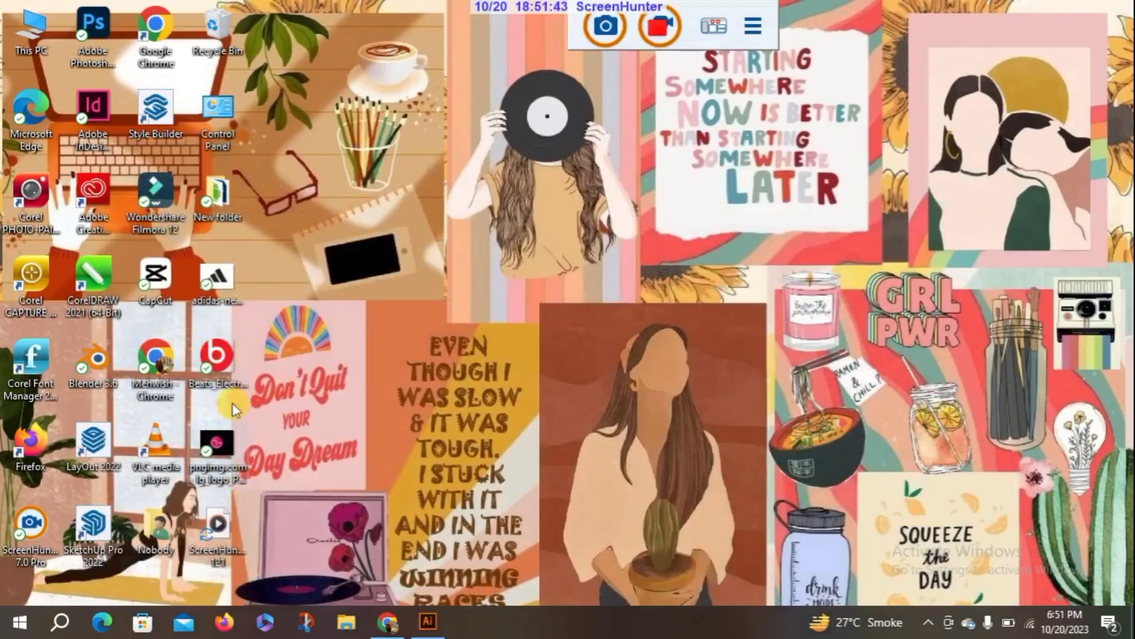
pyautogui.moveTo(217, 275); pyautogui.dragTo(361, 391)
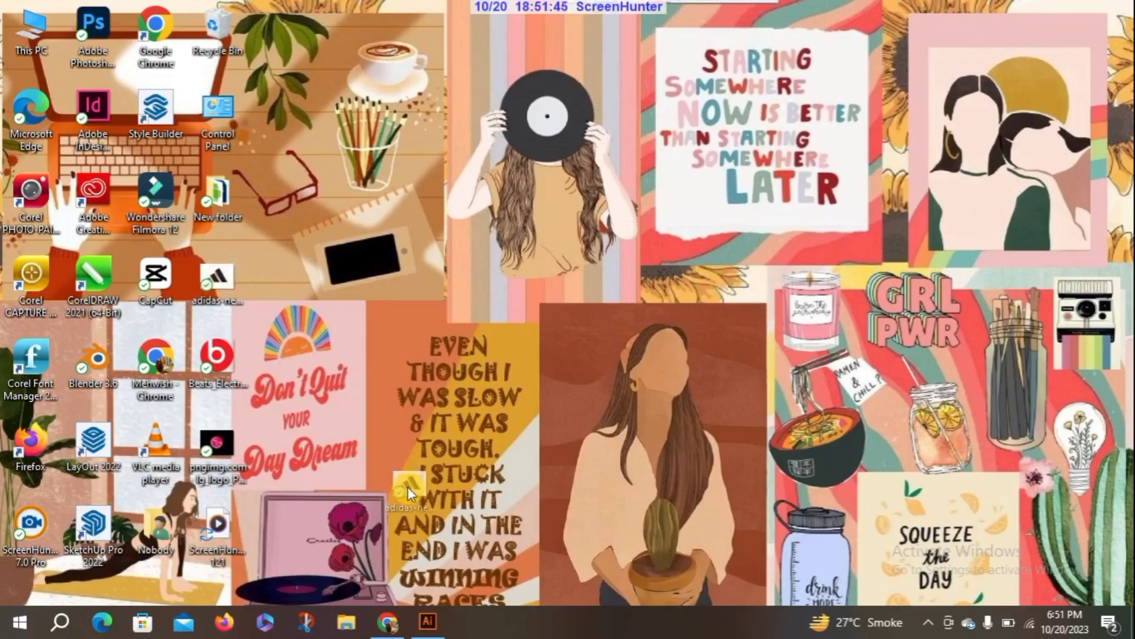
pyautogui.moveTo(407, 487); pyautogui.dragTo(337, 245)
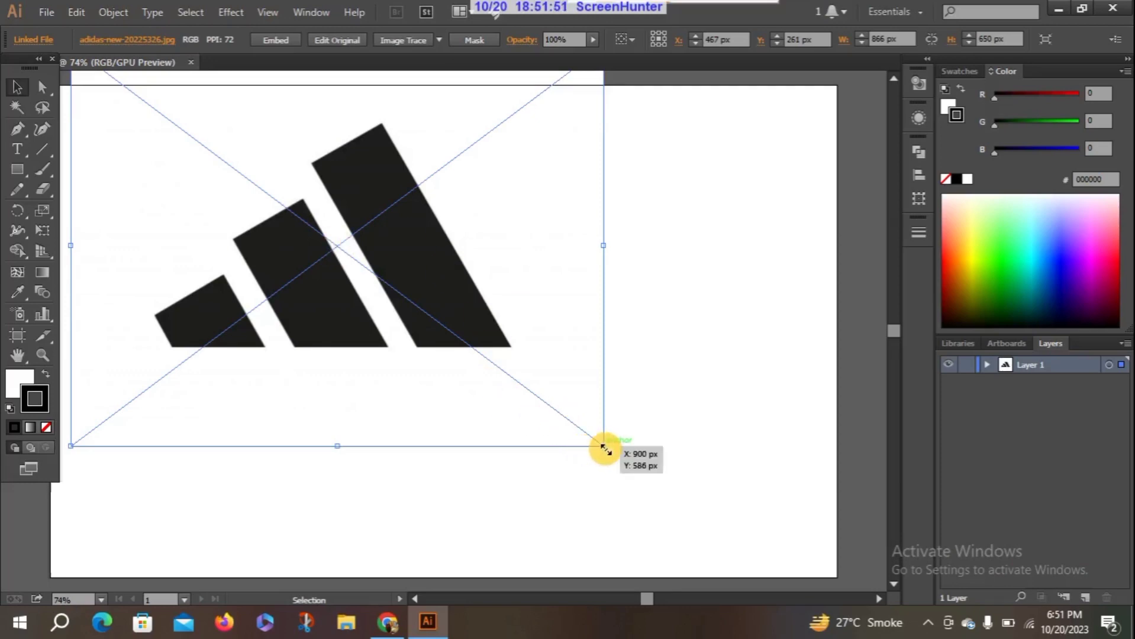
# Step: Scale the logo image to about 577 × 445 px in the artboard's upper-left area and lock its sublayer
pyautogui.moveTo(604, 448); pyautogui.dragTo(523, 329)
pyautogui.click(324, 379)
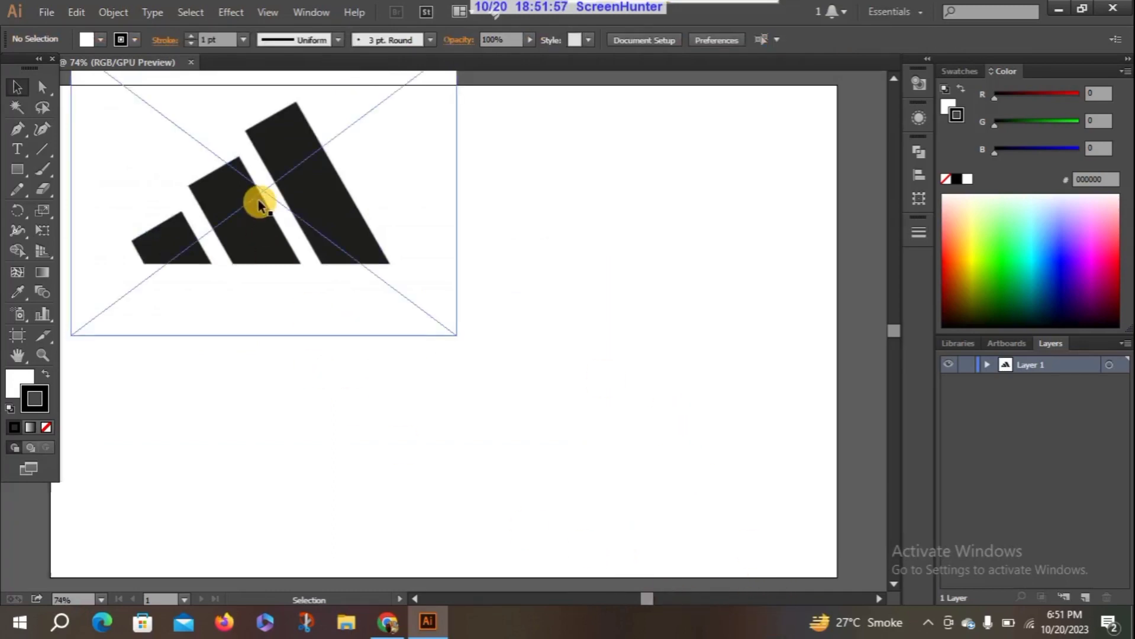
pyautogui.moveTo(258, 205); pyautogui.dragTo(249, 225)
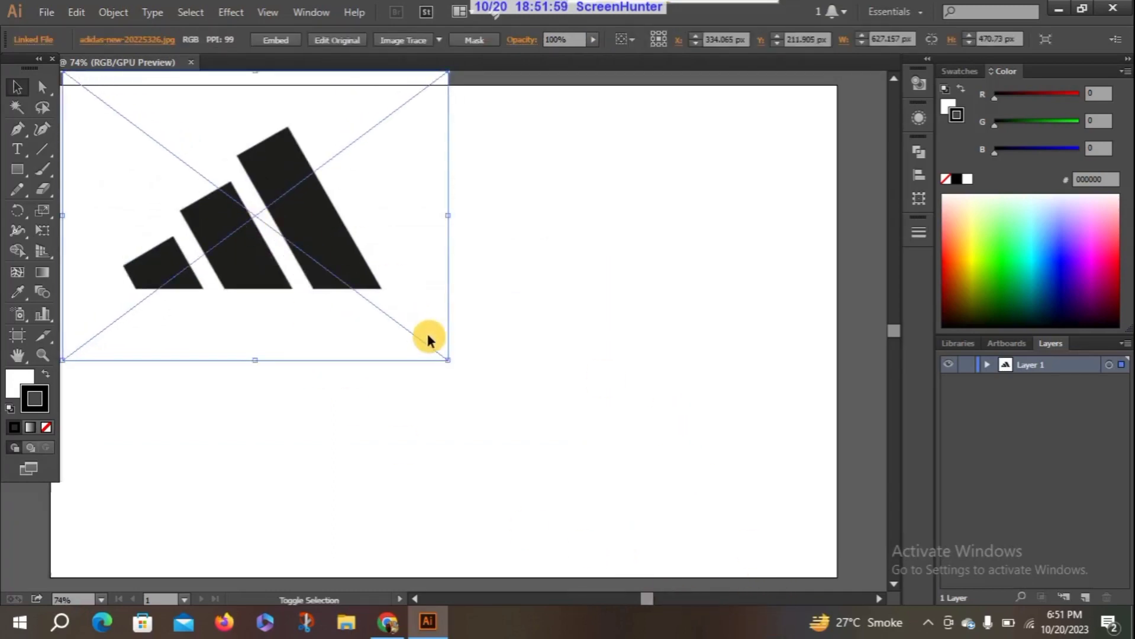
pyautogui.moveTo(448, 359); pyautogui.dragTo(417, 345)
pyautogui.moveTo(199, 184); pyautogui.dragTo(204, 238)
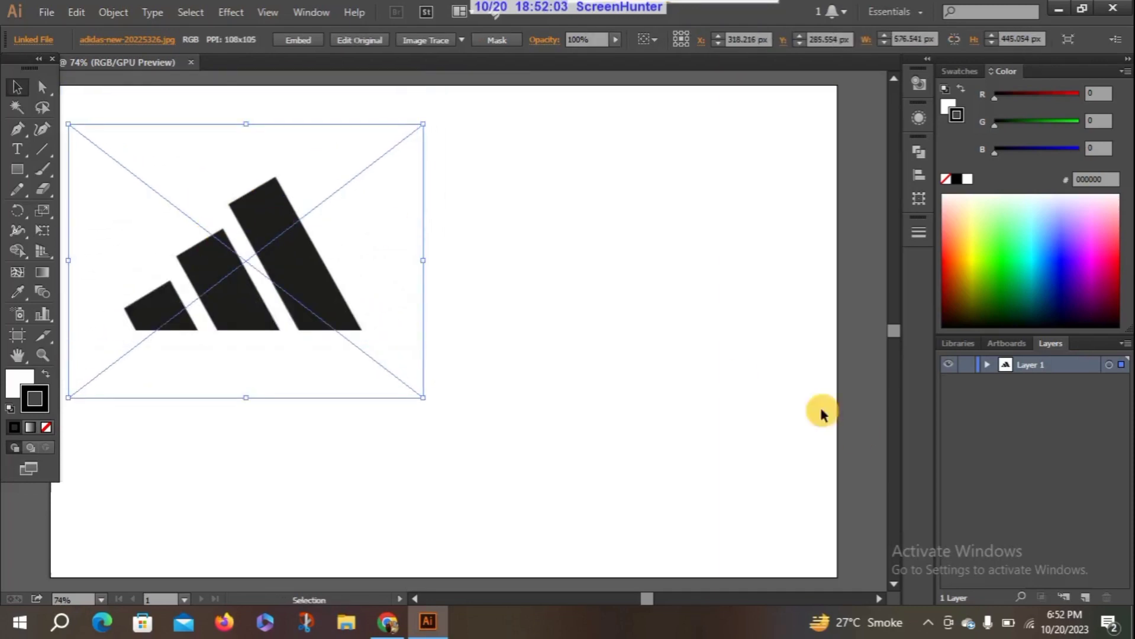
pyautogui.click(985, 365)
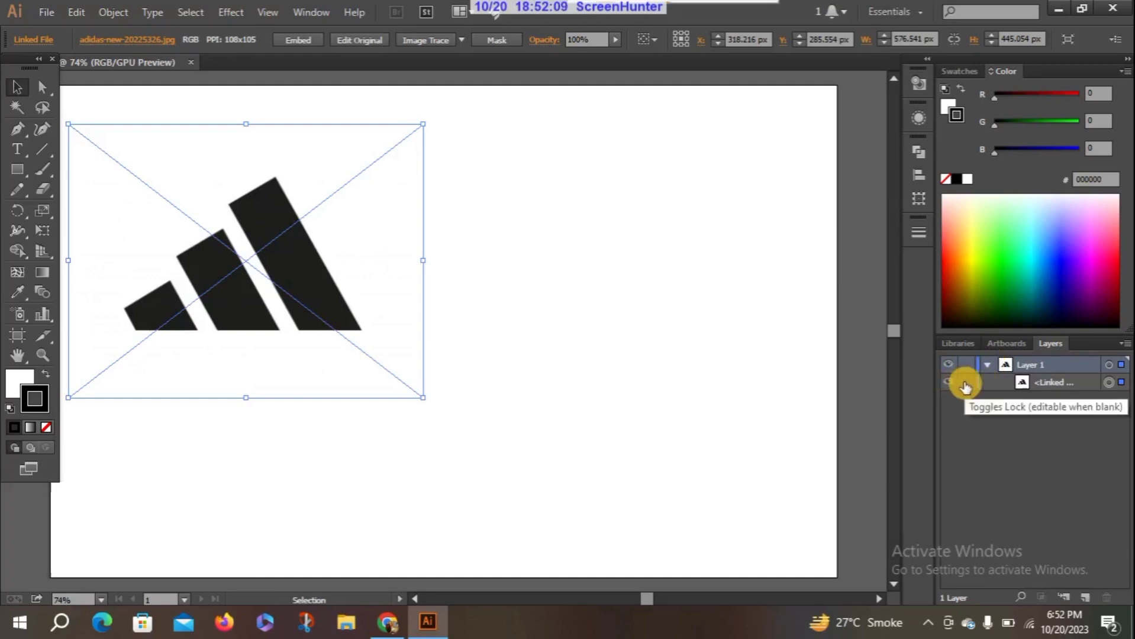
pyautogui.click(965, 384)
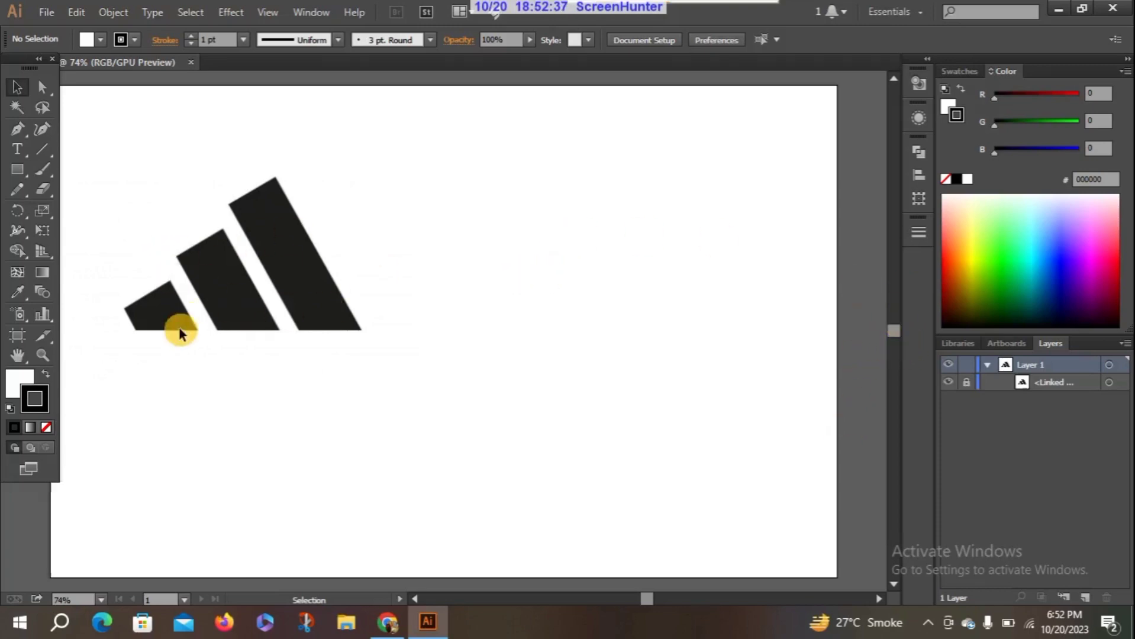
# Step: Draw a tall narrow rectangle about 78 × 400 px beside the reference logo
pyautogui.click(22, 169)
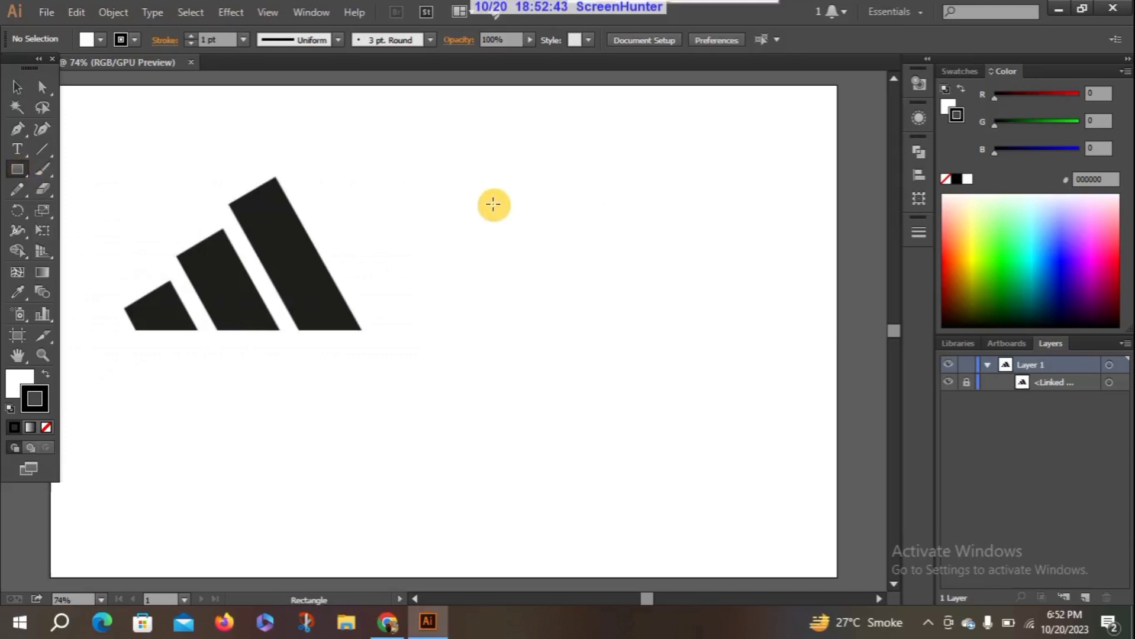
pyautogui.moveTo(494, 204); pyautogui.dragTo(541, 450)
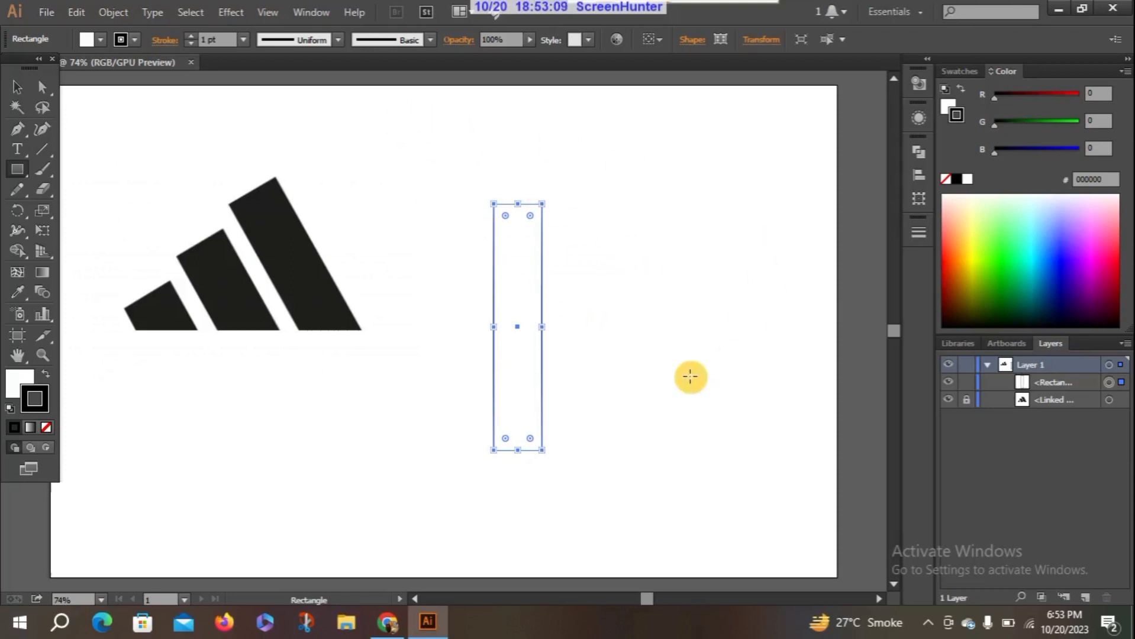
pyautogui.click(17, 87)
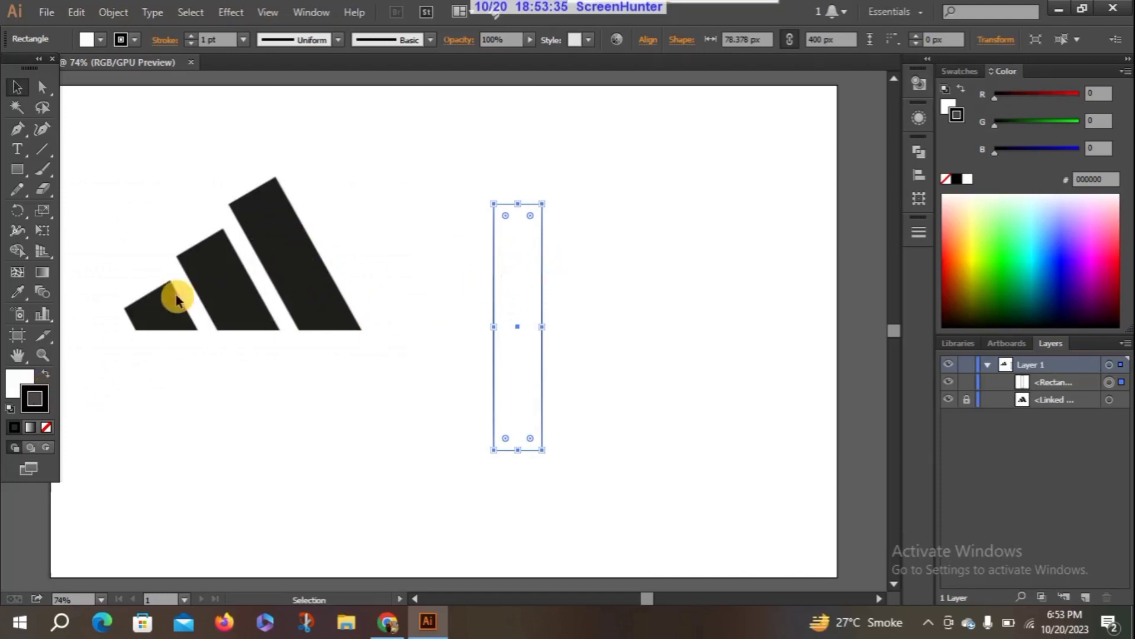
# Step: Set the rectangle's stroke colour to near-black #050505 and deselect it
pyautogui.doubleClick(45, 399)
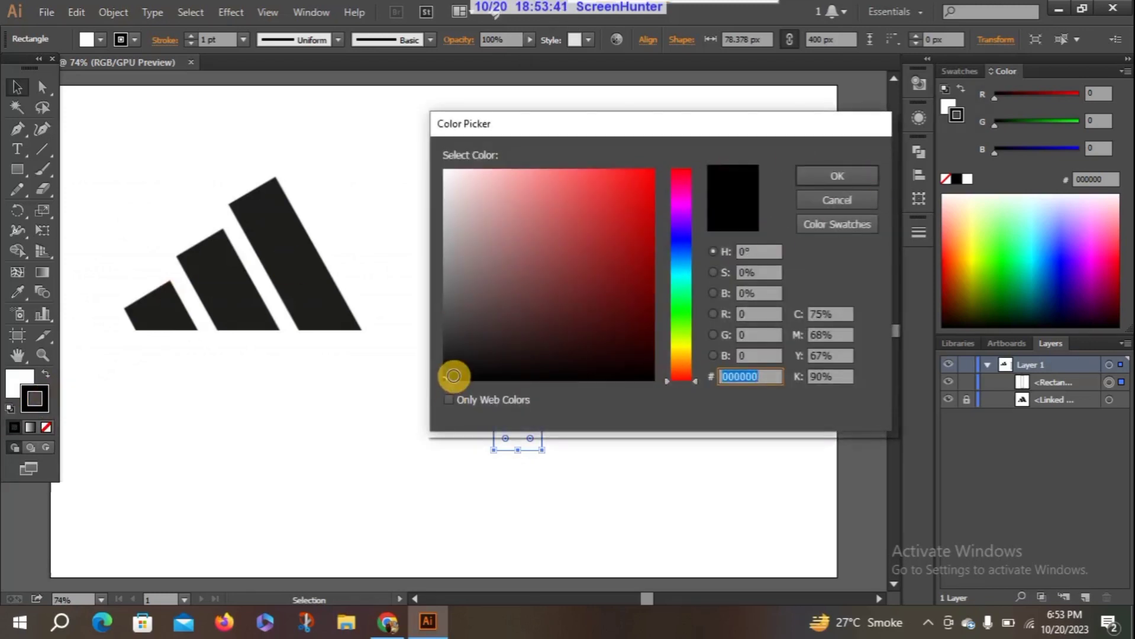
pyautogui.click(448, 377)
pyautogui.click(837, 176)
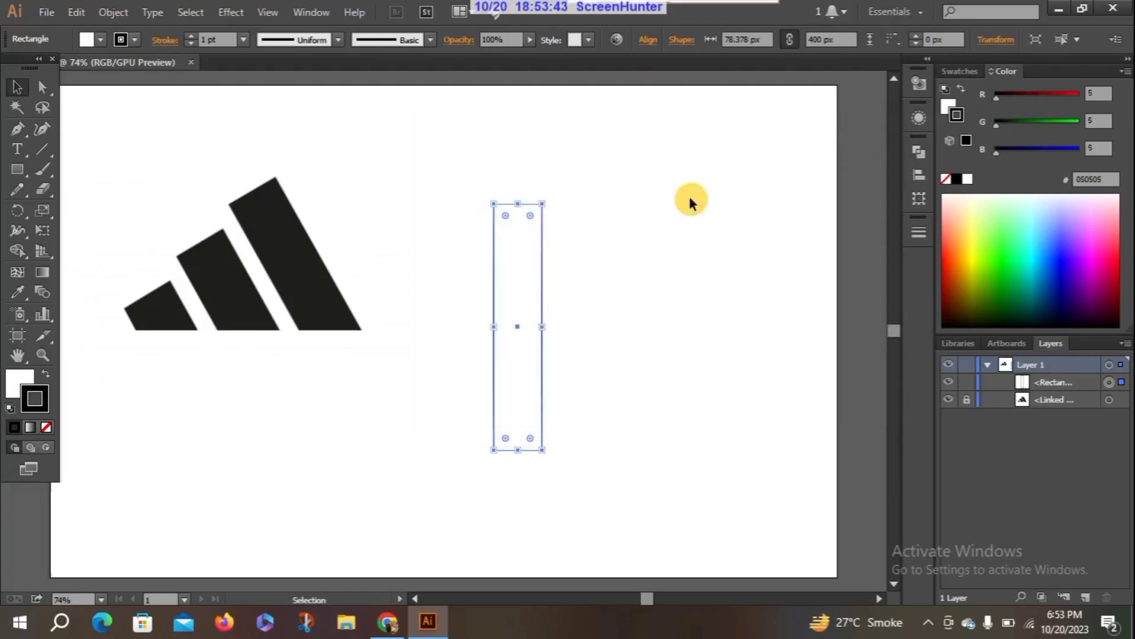
pyautogui.click(449, 349)
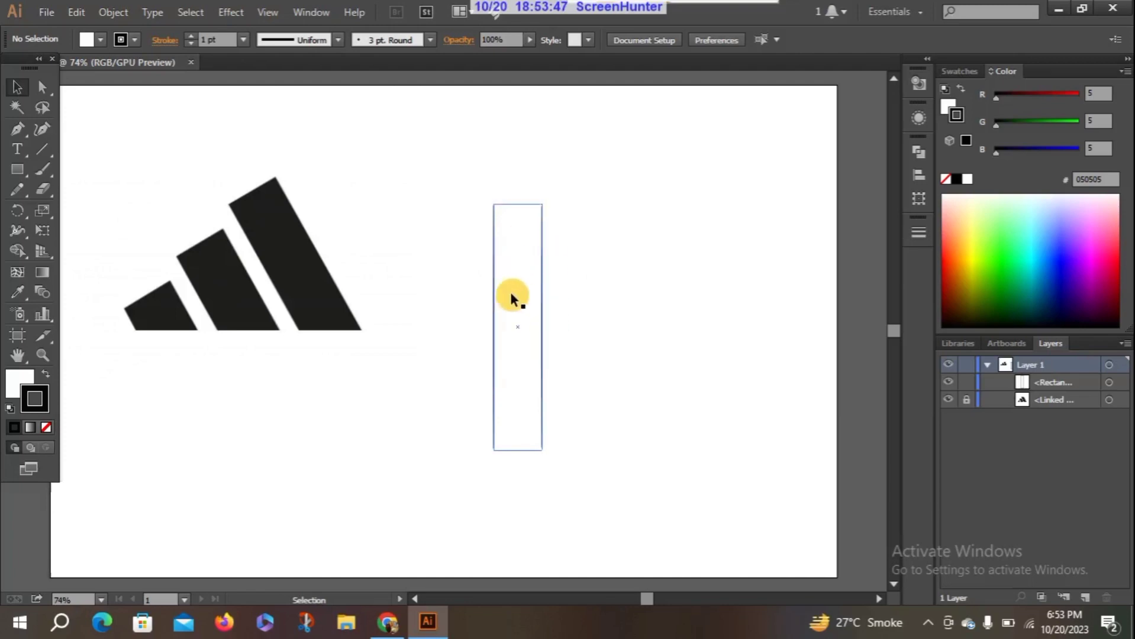
# Step: Fill the rectangle with black #000000 and deselect it
pyautogui.click(14, 387)
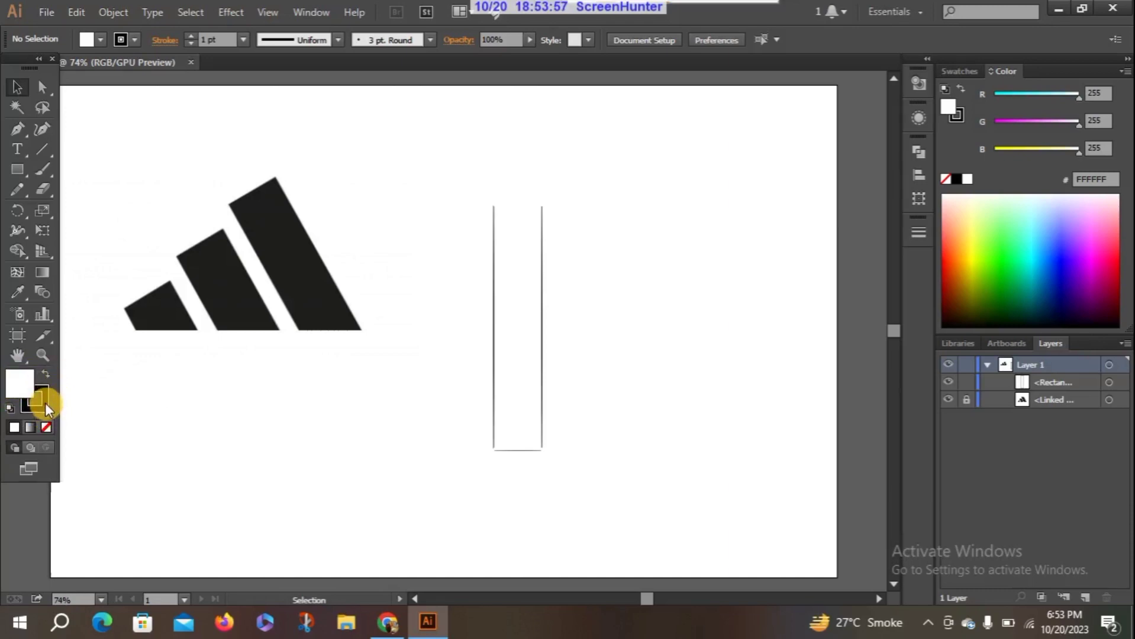
pyautogui.click(38, 398)
pyautogui.click(494, 274)
pyautogui.click(20, 398)
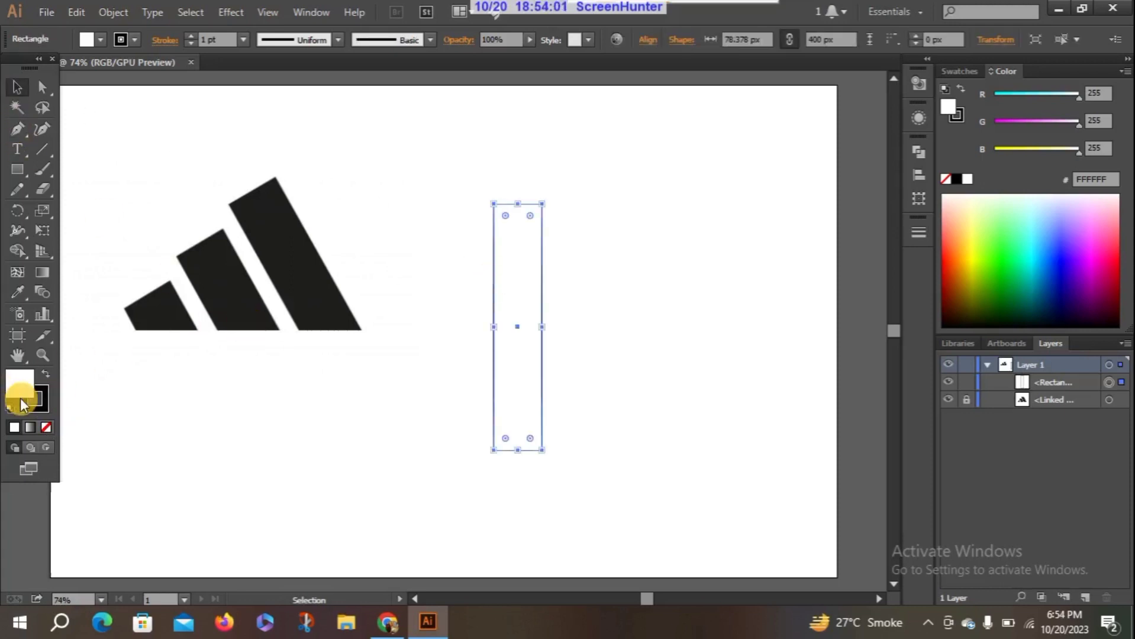
pyautogui.click(1006, 73)
pyautogui.click(956, 179)
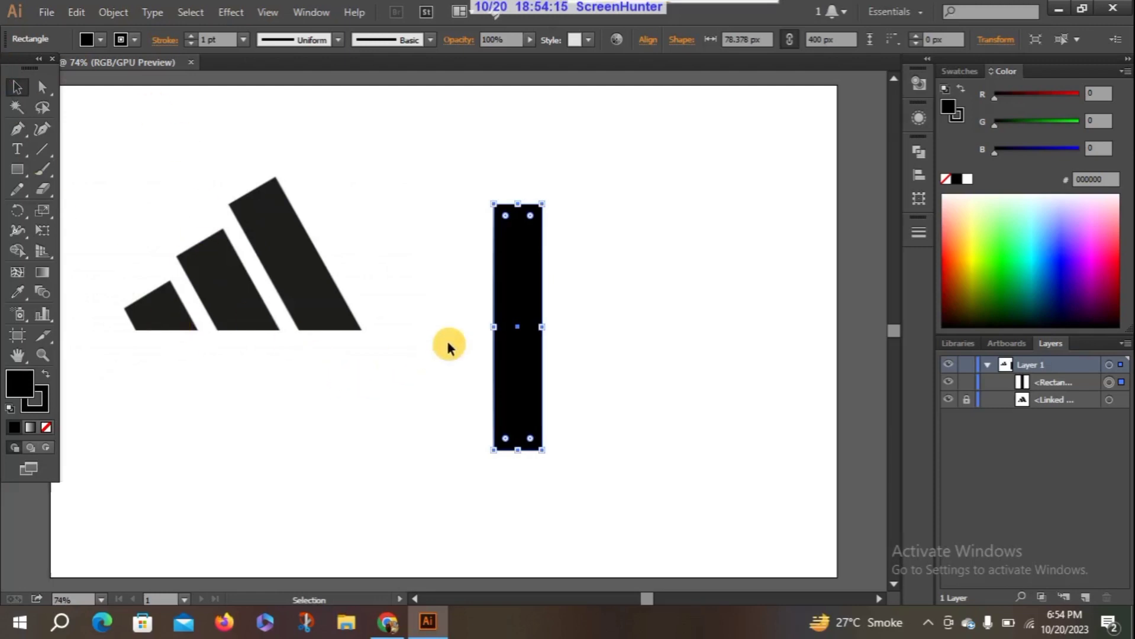
pyautogui.click(411, 368)
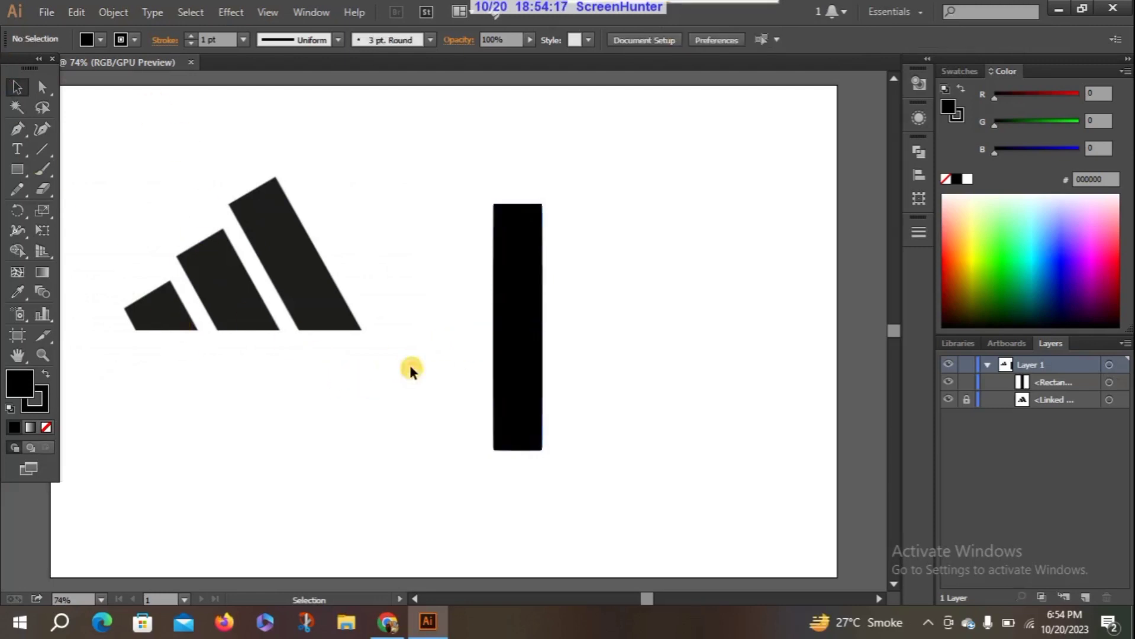
# Step: Duplicate the black bar twice to its right, making a row of three parallel bars with narrow gaps
pyautogui.click(530, 327)
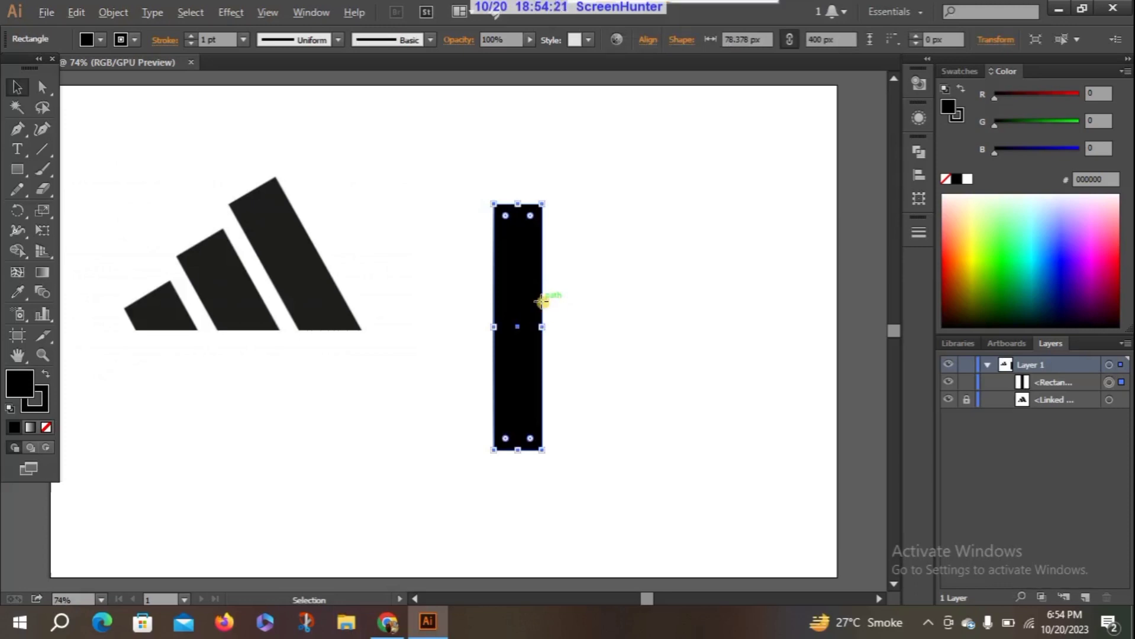
pyautogui.moveTo(541, 304); pyautogui.dragTo(605, 300)
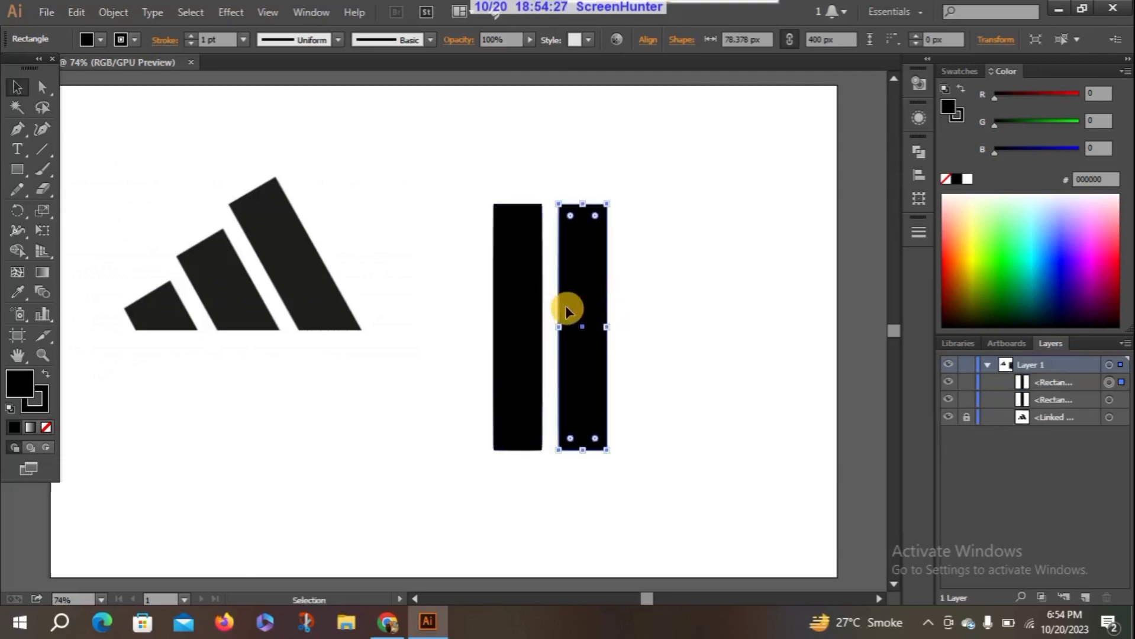
pyautogui.hotkey('ctrl', 'd')
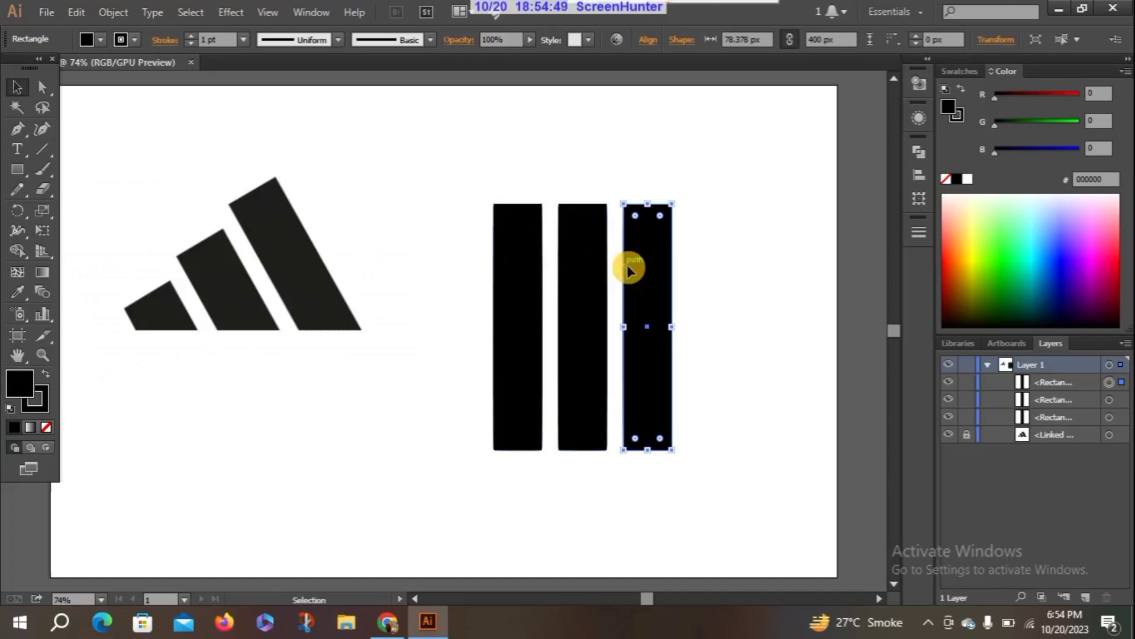
pyautogui.press('Delete')
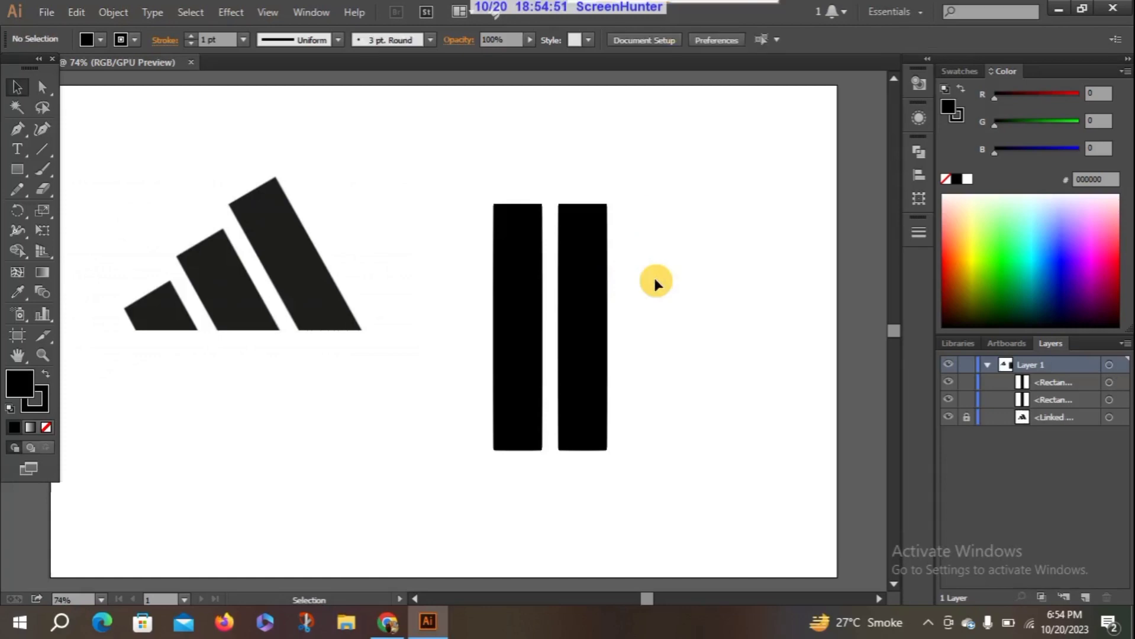
pyautogui.click(596, 289)
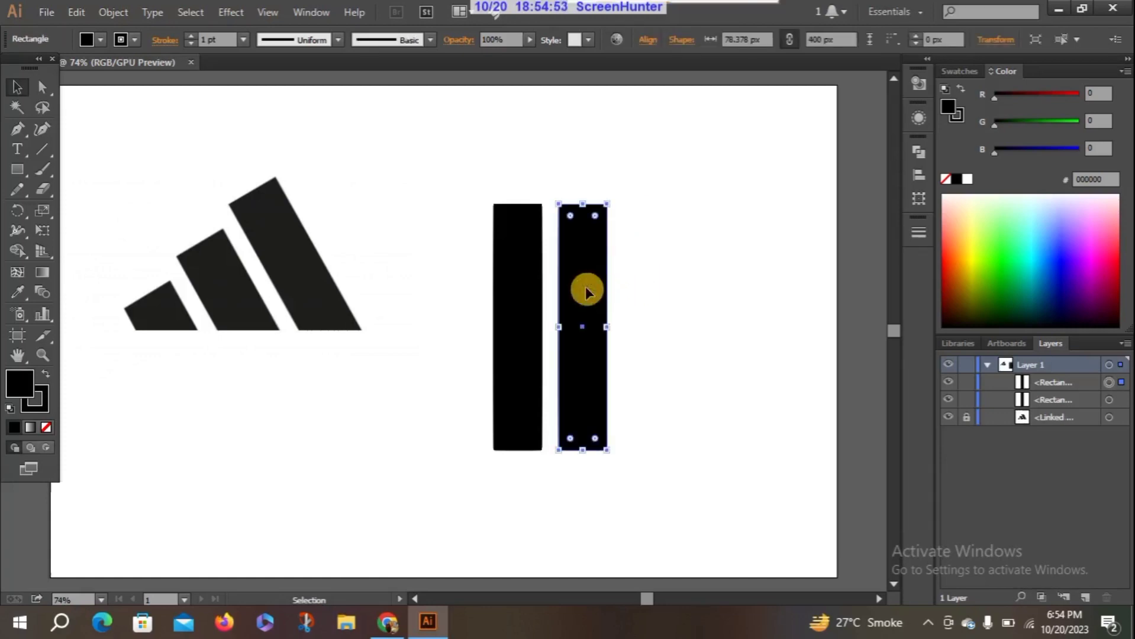
pyautogui.moveTo(586, 291); pyautogui.dragTo(653, 287)
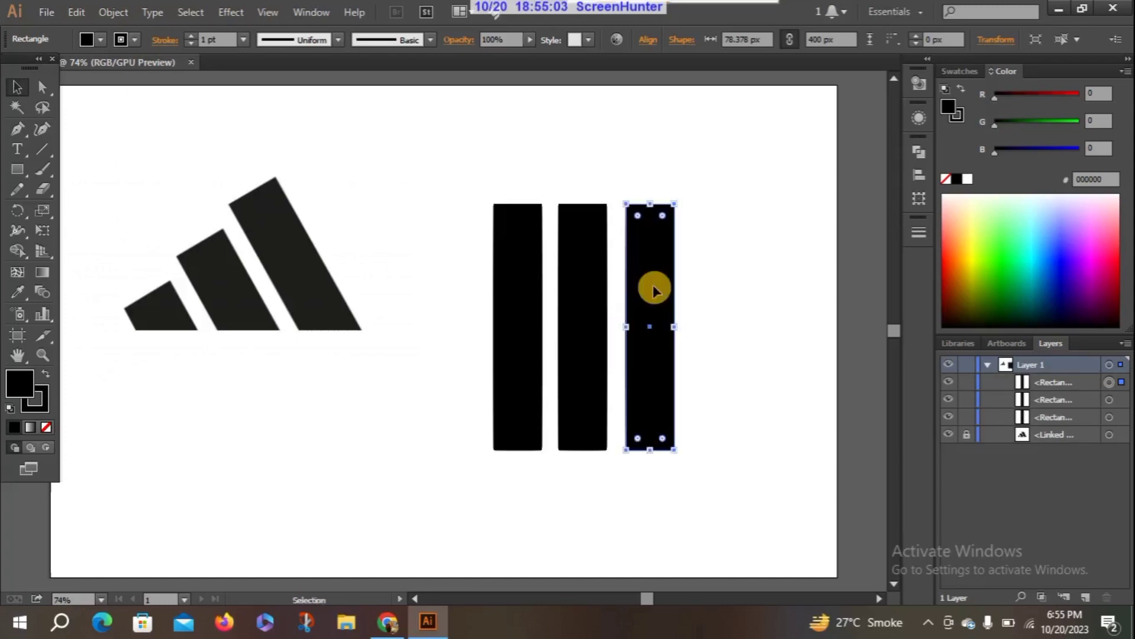
pyautogui.click(478, 313)
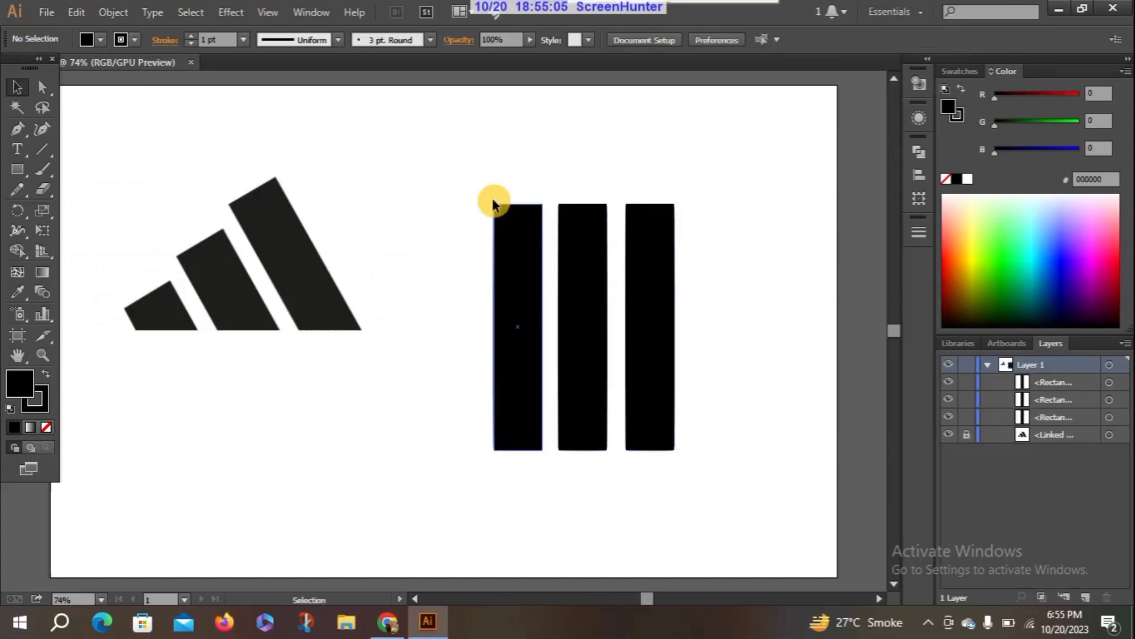
# Step: Select all three black bars and distribute them evenly horizontally by their left edges
pyautogui.moveTo(474, 167); pyautogui.dragTo(709, 469)
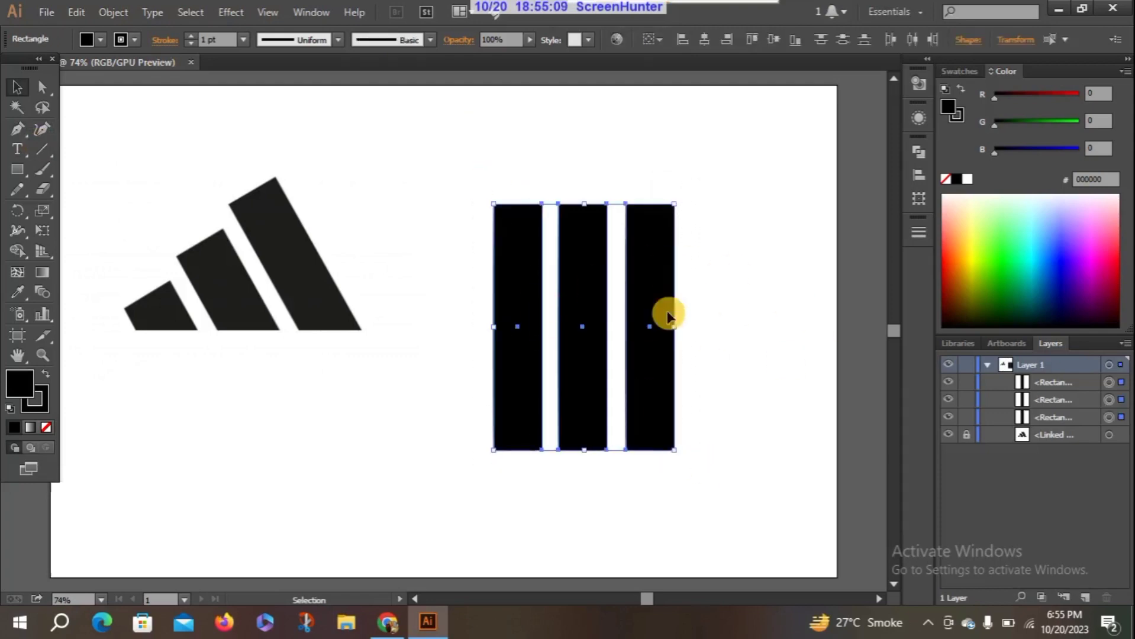
pyautogui.click(919, 176)
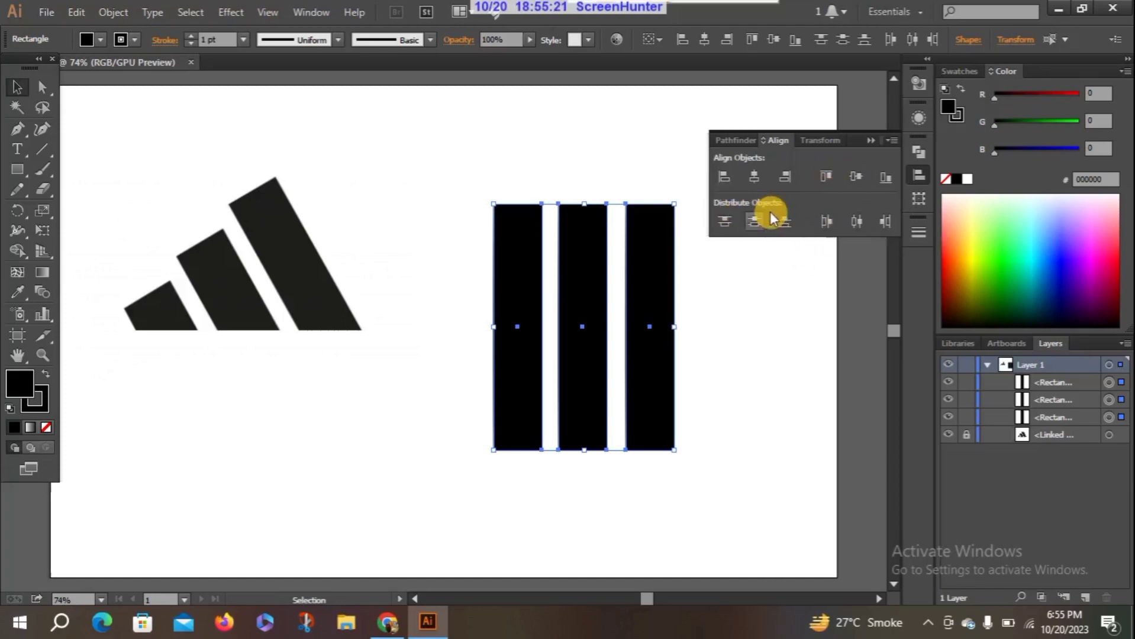
pyautogui.click(830, 223)
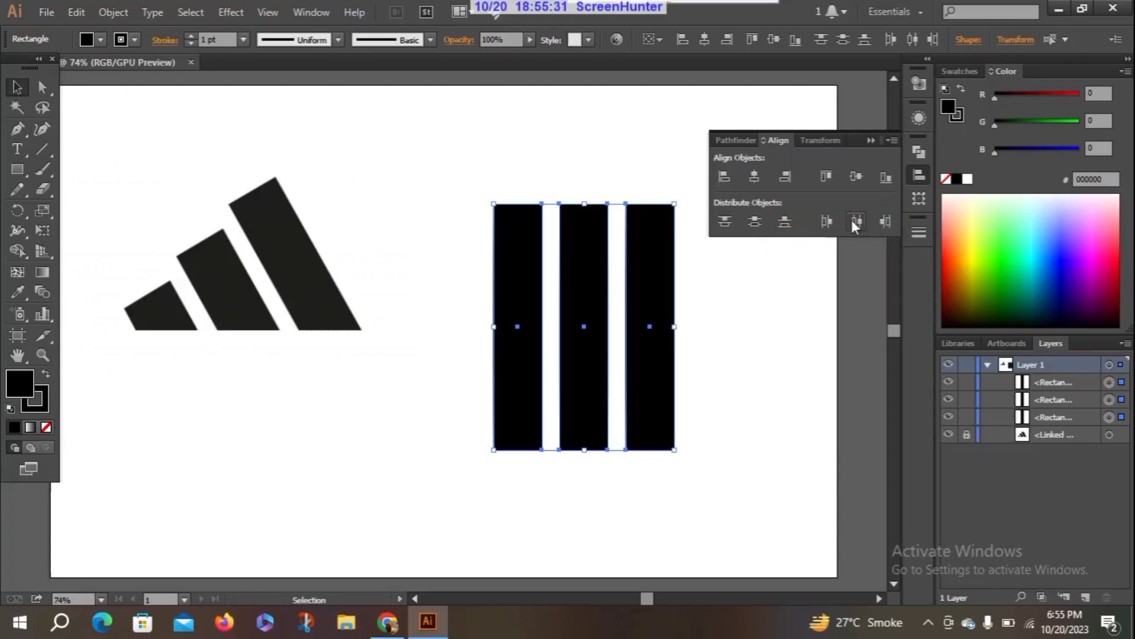
# Step: Deselect the three bars, collapse the alignment options and dock the floating toolbox beside the artboard
pyautogui.click(726, 298)
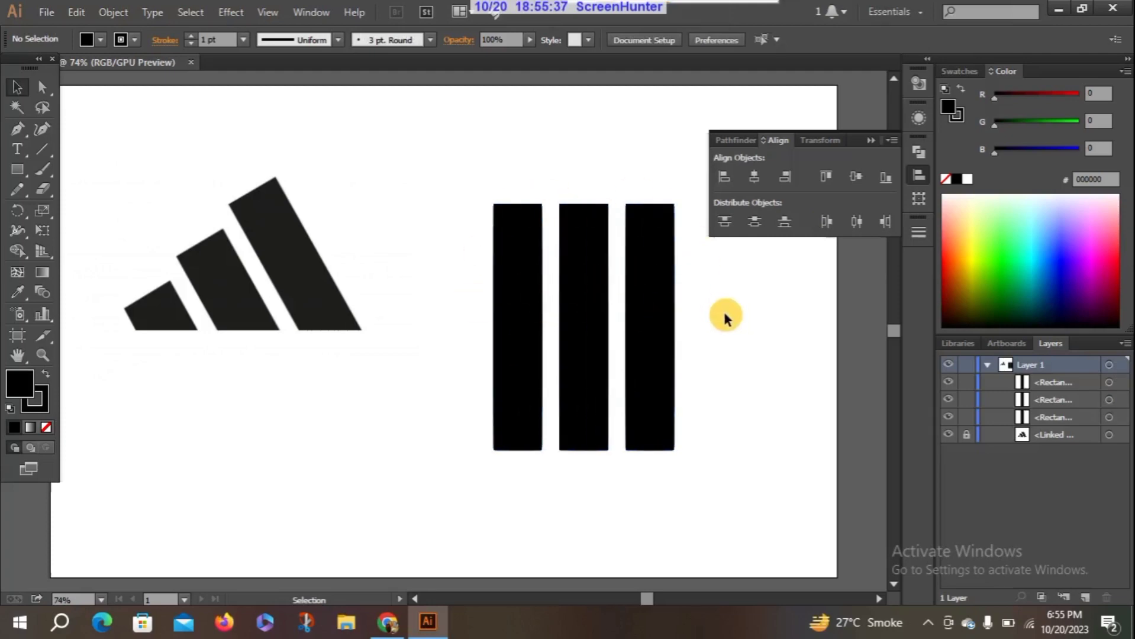
pyautogui.click(879, 136)
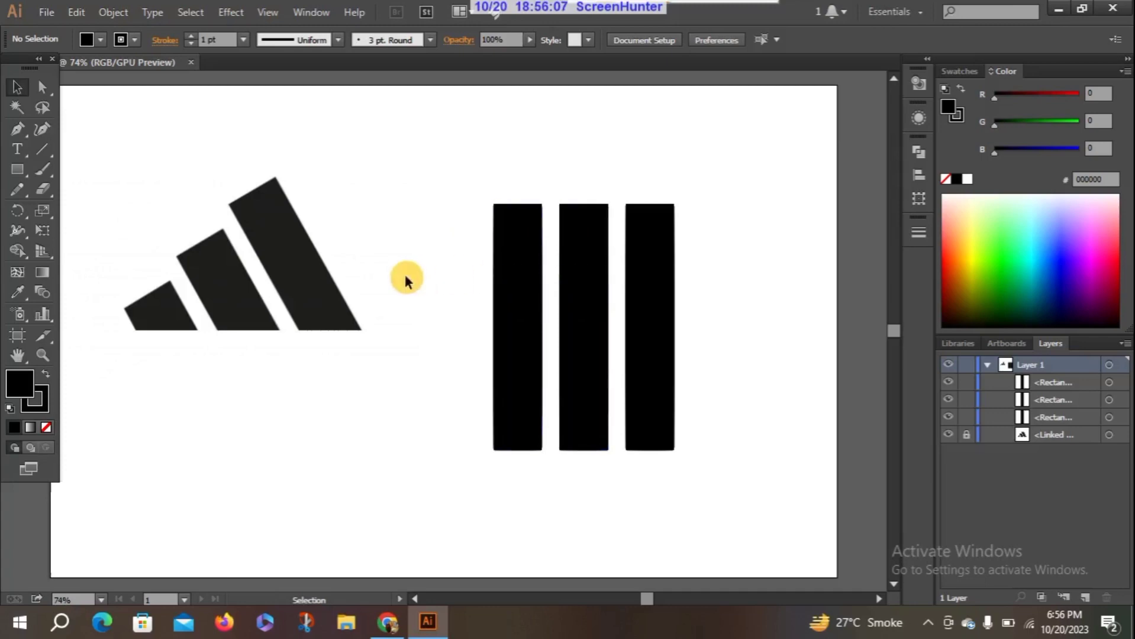
pyautogui.moveTo(12, 60); pyautogui.dragTo(19, 71)
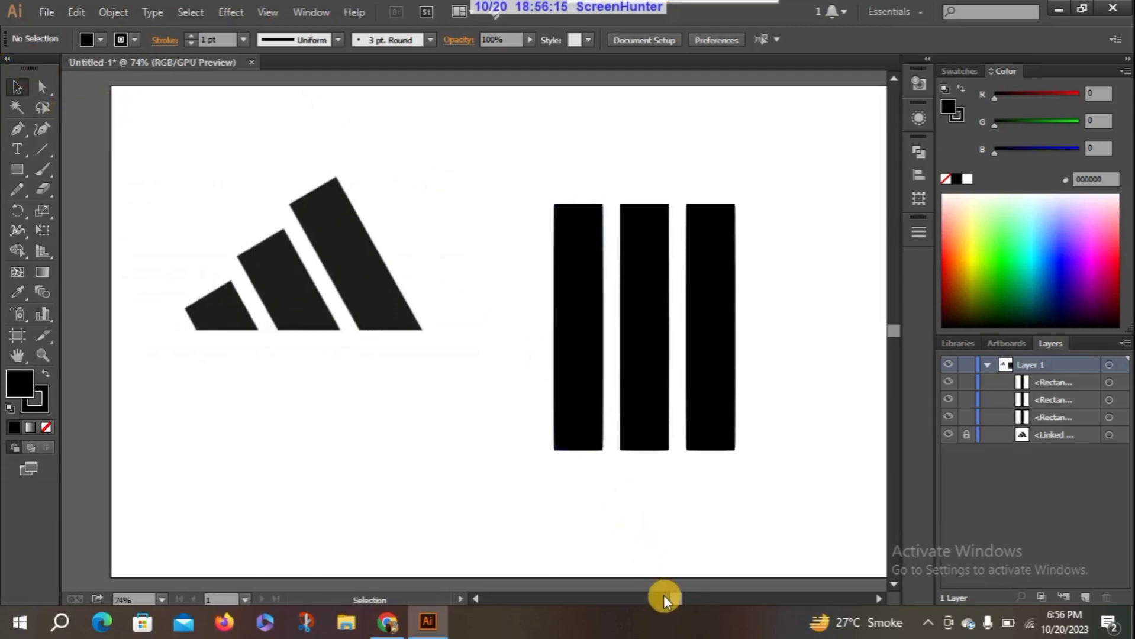
pyautogui.moveTo(663, 595); pyautogui.dragTo(676, 598)
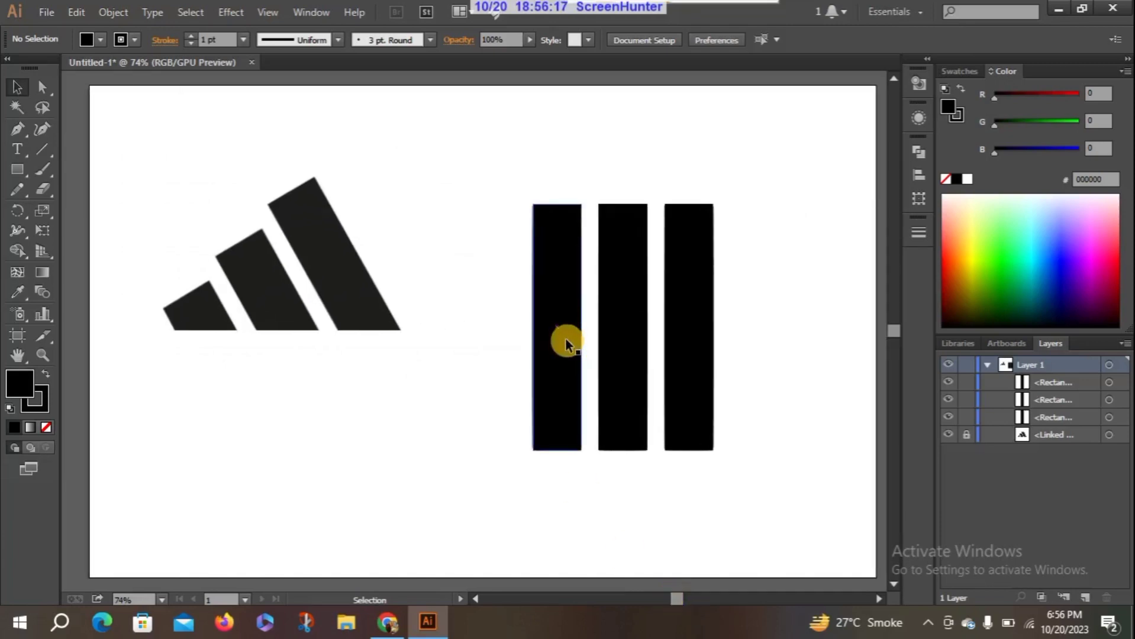
pyautogui.moveTo(499, 180); pyautogui.dragTo(752, 492)
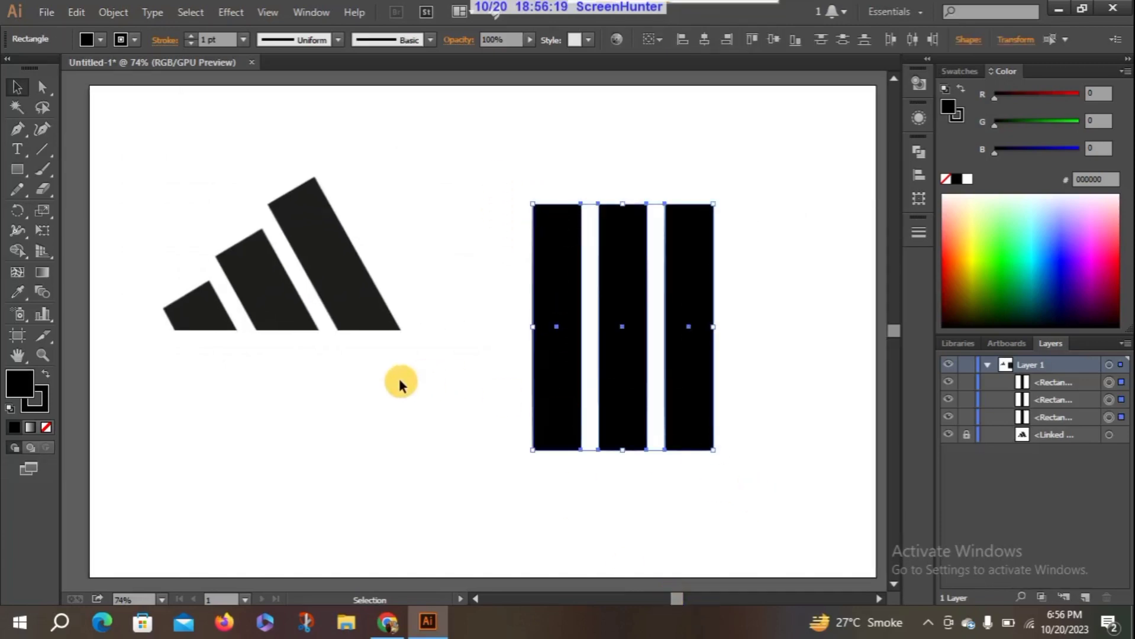
pyautogui.click(400, 380)
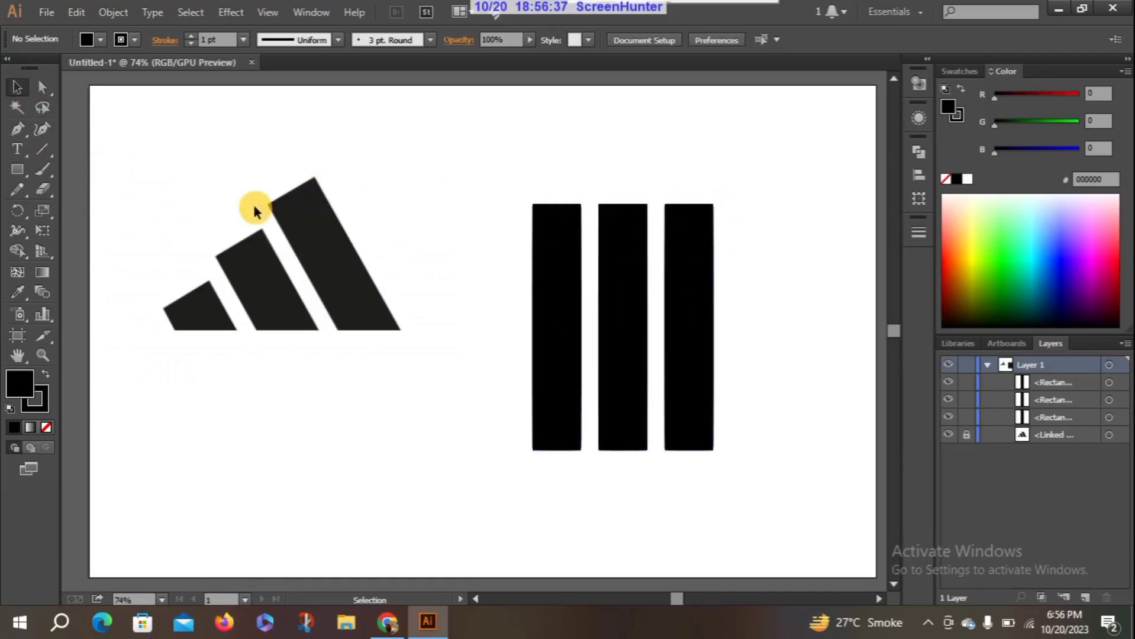
# Step: Draw a straight horizontal line along the top edges of the three black bars, extending past both outer bars
pyautogui.click(41, 155)
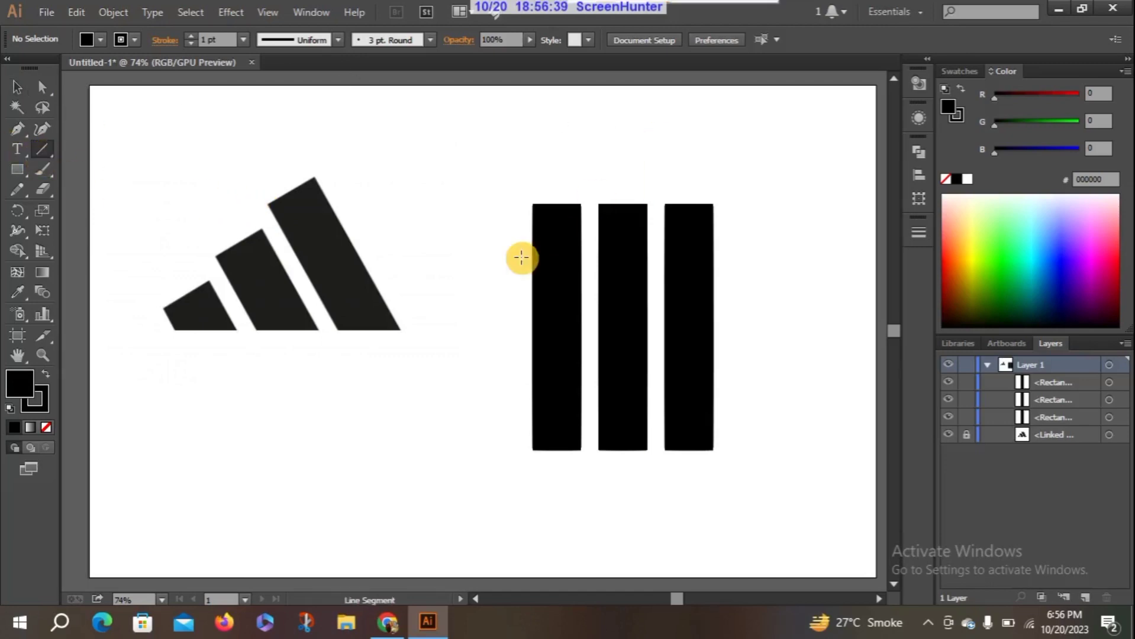
pyautogui.moveTo(490, 201); pyautogui.dragTo(764, 203)
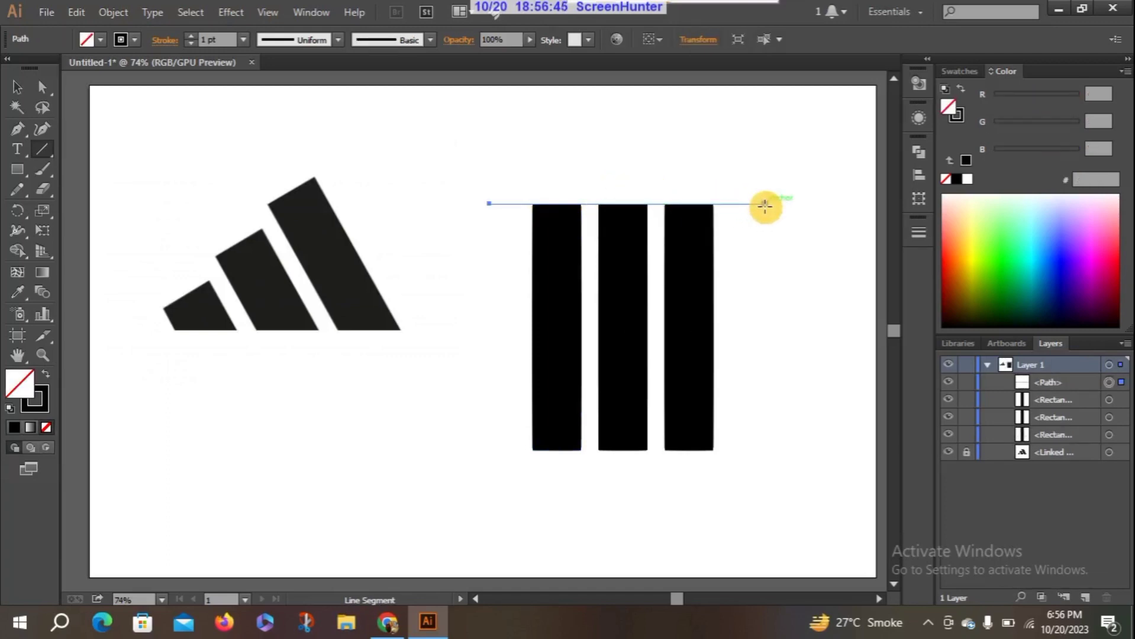
pyautogui.hscroll(1, 610, 205)
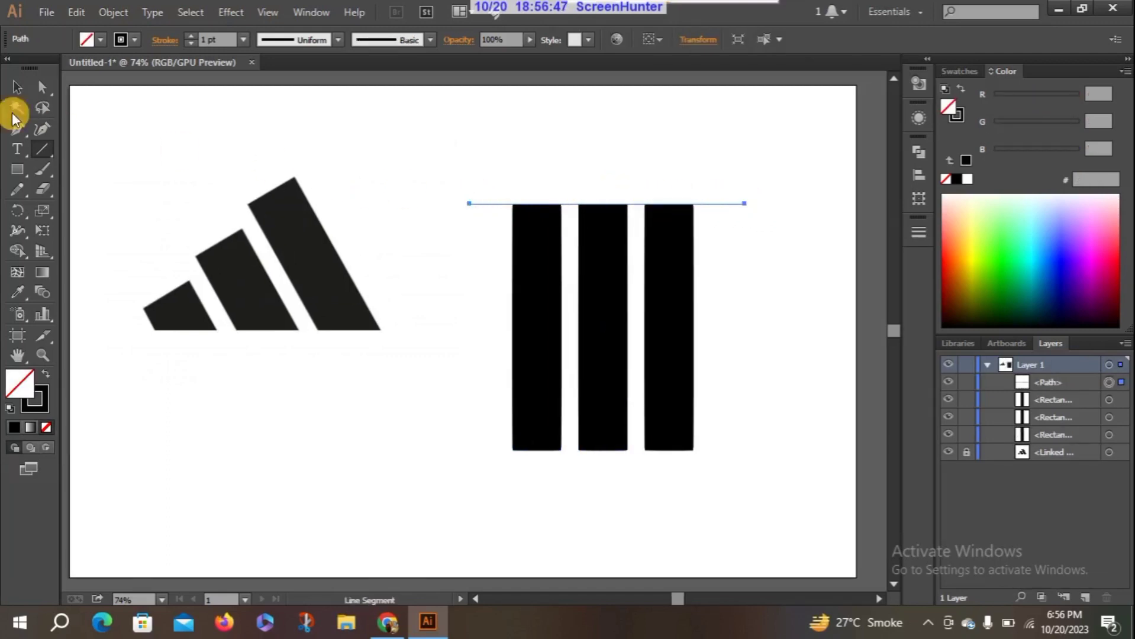
# Step: Duplicate the horizontal line twice upward at equal spacing, making three stepped height guides above the bars, and deselect
pyautogui.click(15, 89)
pyautogui.click(509, 204)
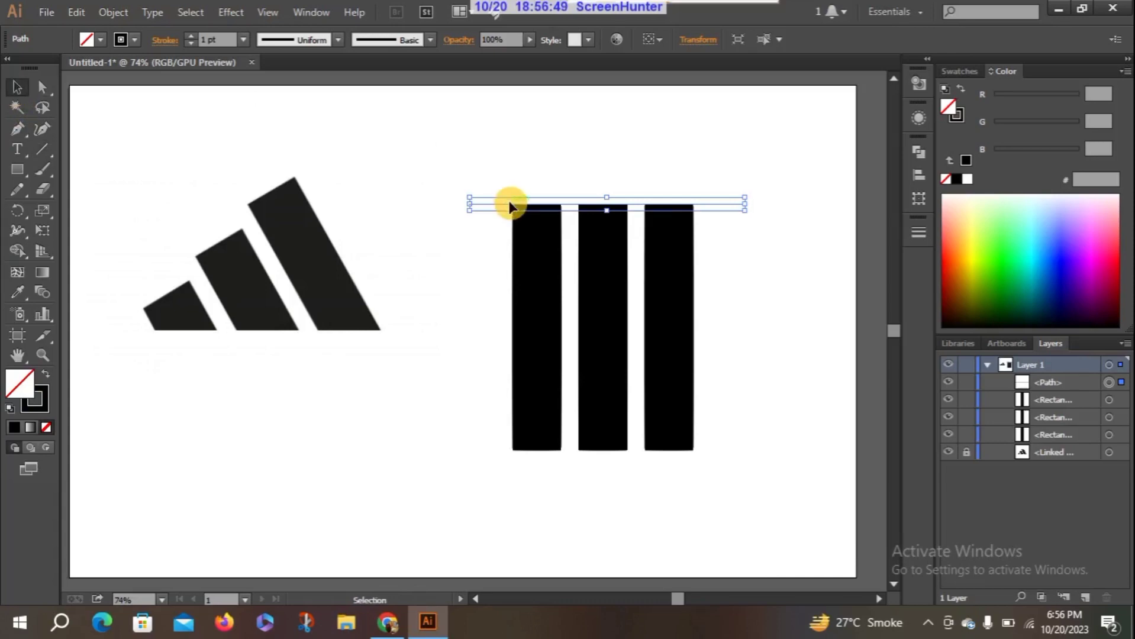
pyautogui.moveTo(508, 201); pyautogui.dragTo(508, 181)
pyautogui.hotkey('ctrl', 'd')
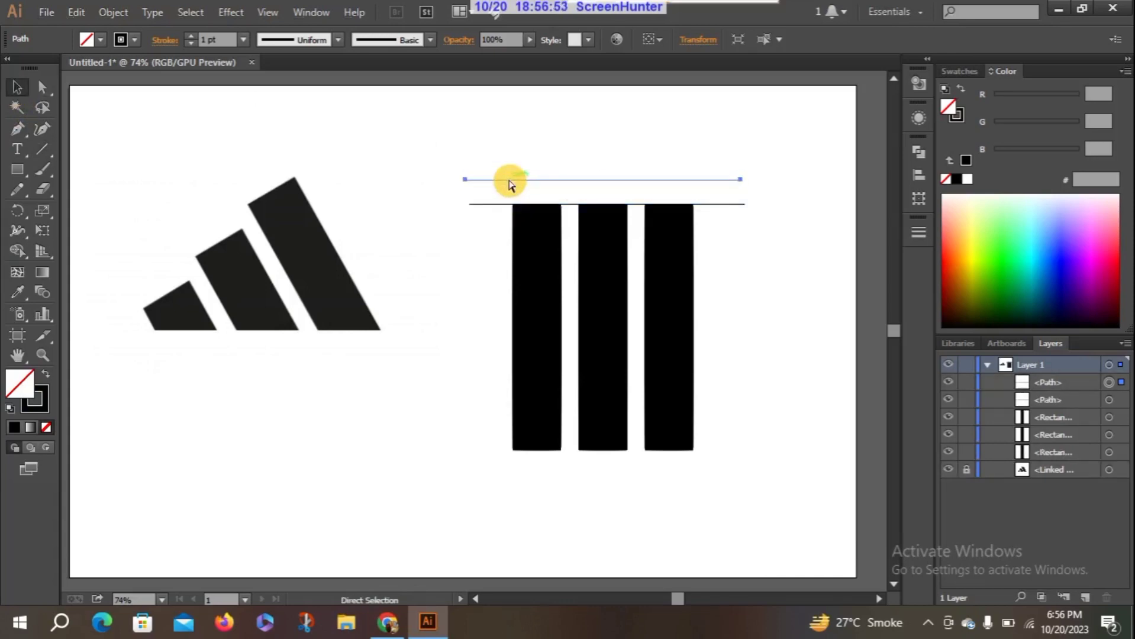
pyautogui.click(398, 158)
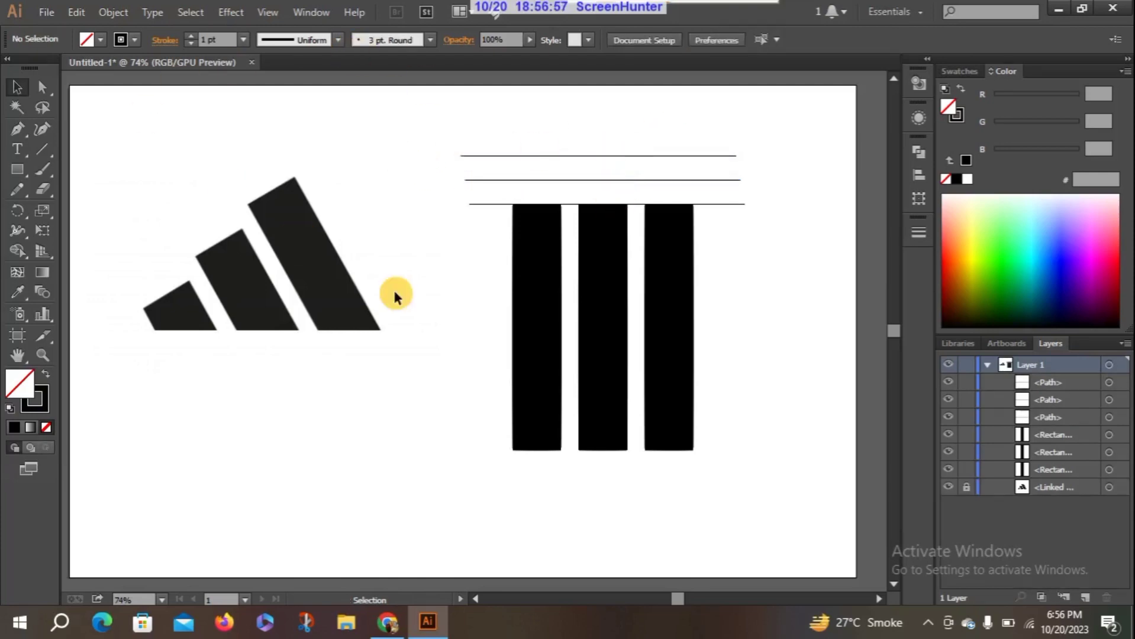
# Step: Stretch the middle bar's top up to the second guide line and the right bar's top up to the highest one
pyautogui.click(616, 214)
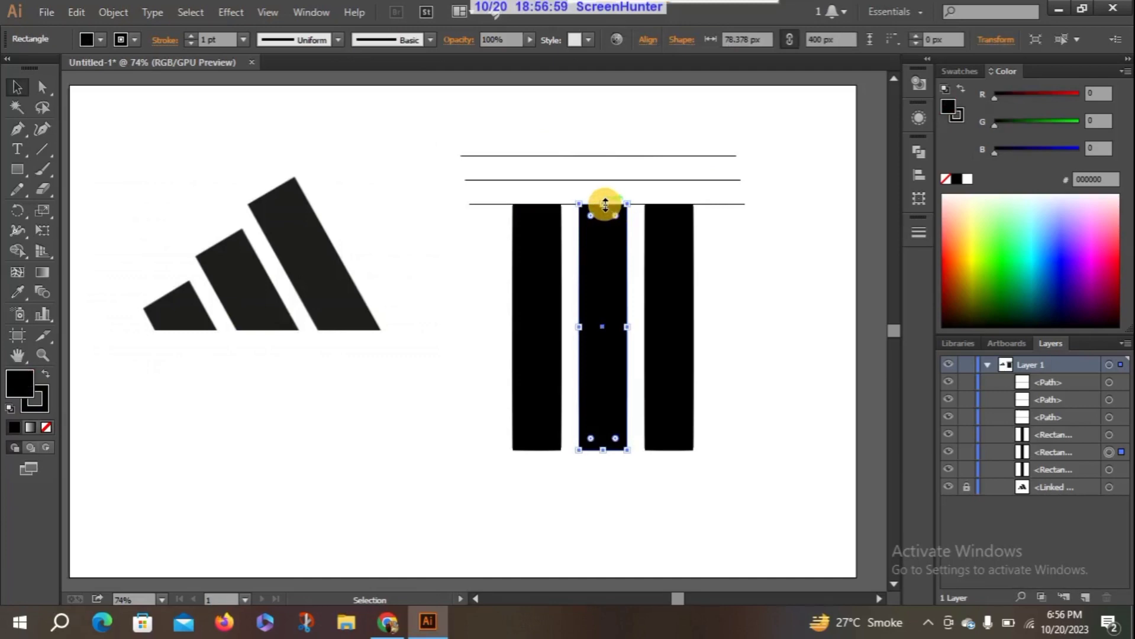
pyautogui.moveTo(604, 204); pyautogui.dragTo(598, 181)
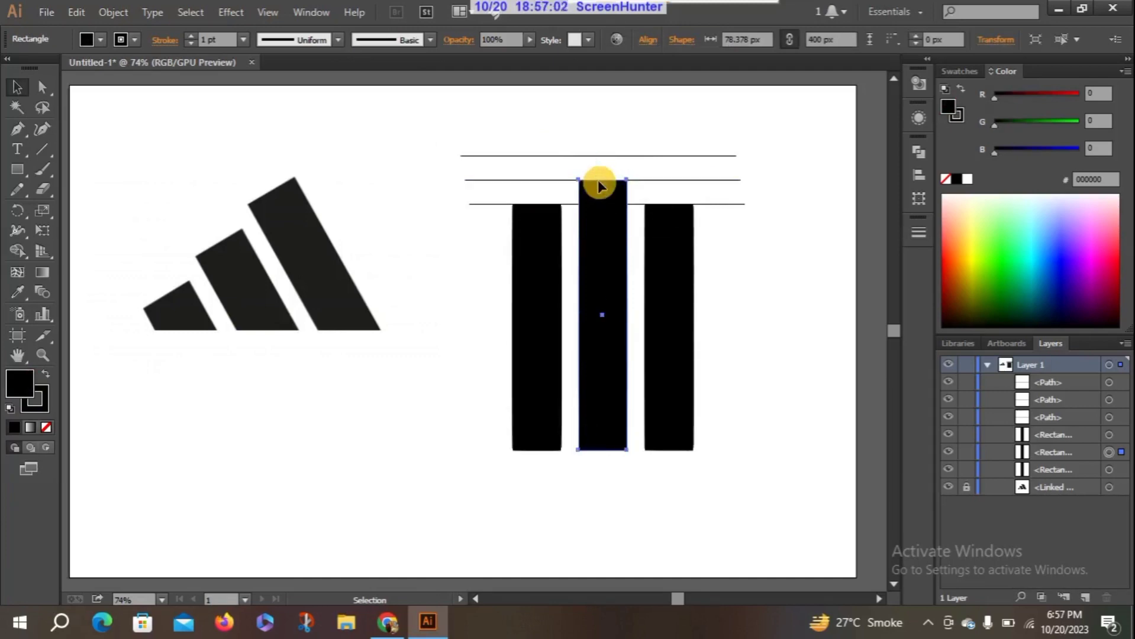
pyautogui.click(669, 204)
pyautogui.moveTo(669, 203); pyautogui.dragTo(664, 156)
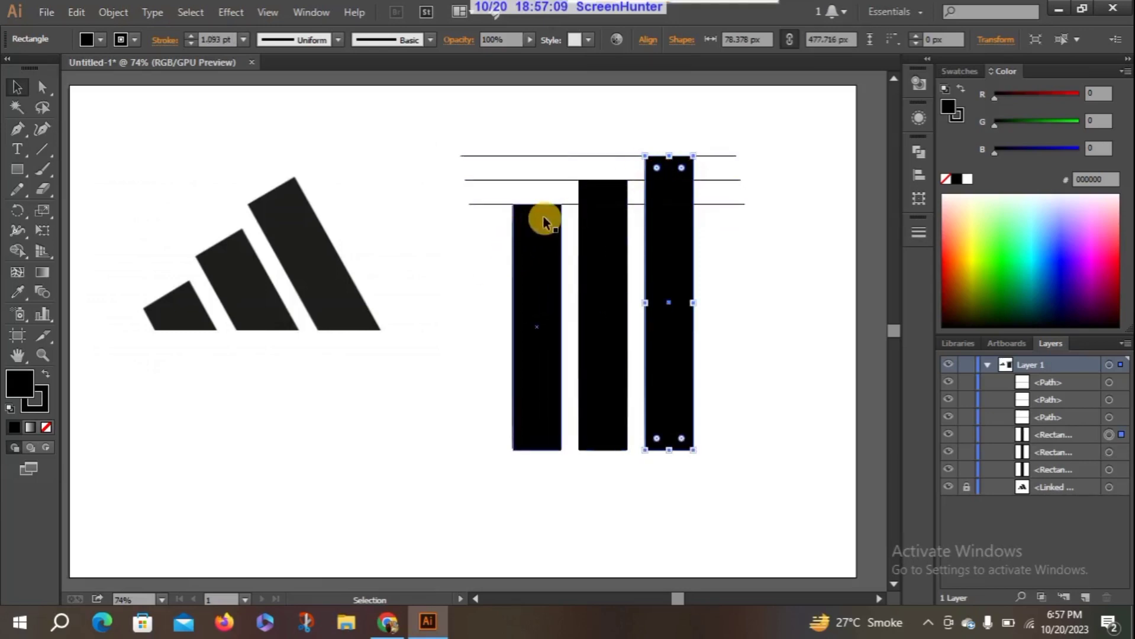
pyautogui.click(370, 147)
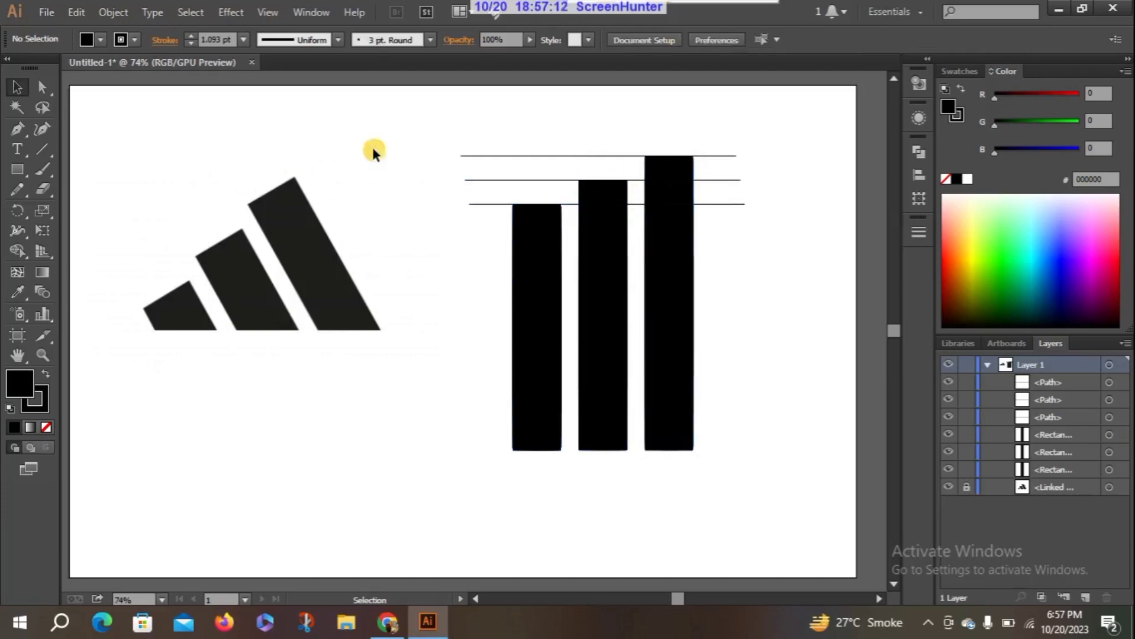
# Step: Select the three horizontal guide lines above the bars and delete them
pyautogui.click(504, 156)
pyautogui.keyDown('shift'); pyautogui.click(499, 180); pyautogui.keyUp('shift')
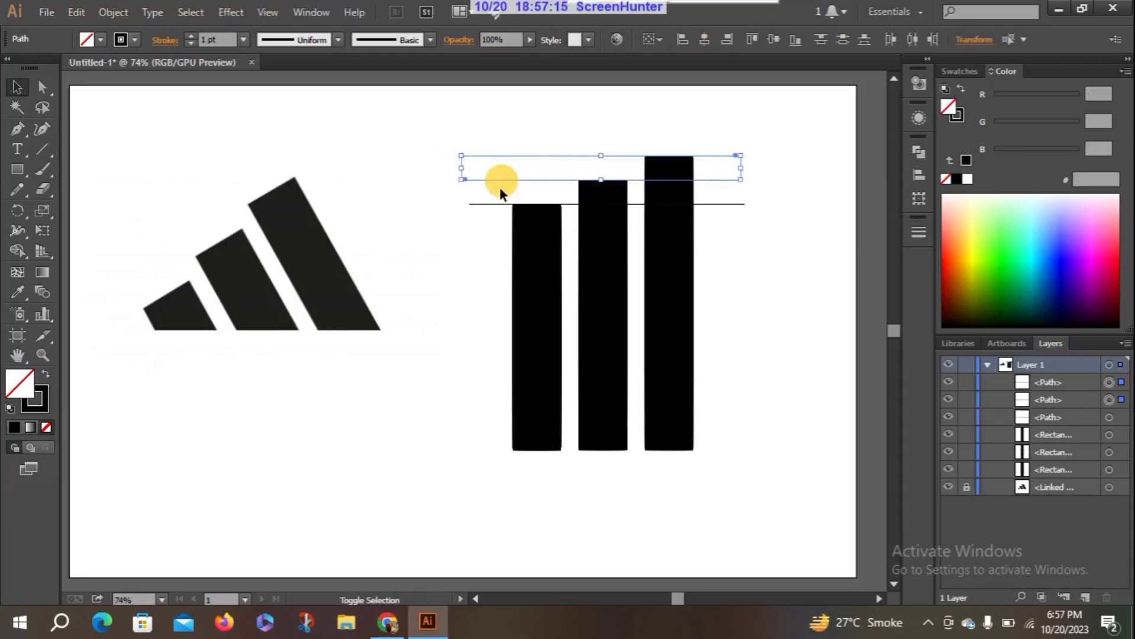
pyautogui.keyDown('shift'); pyautogui.click(493, 204); pyautogui.keyUp('shift')
pyautogui.press('Delete')
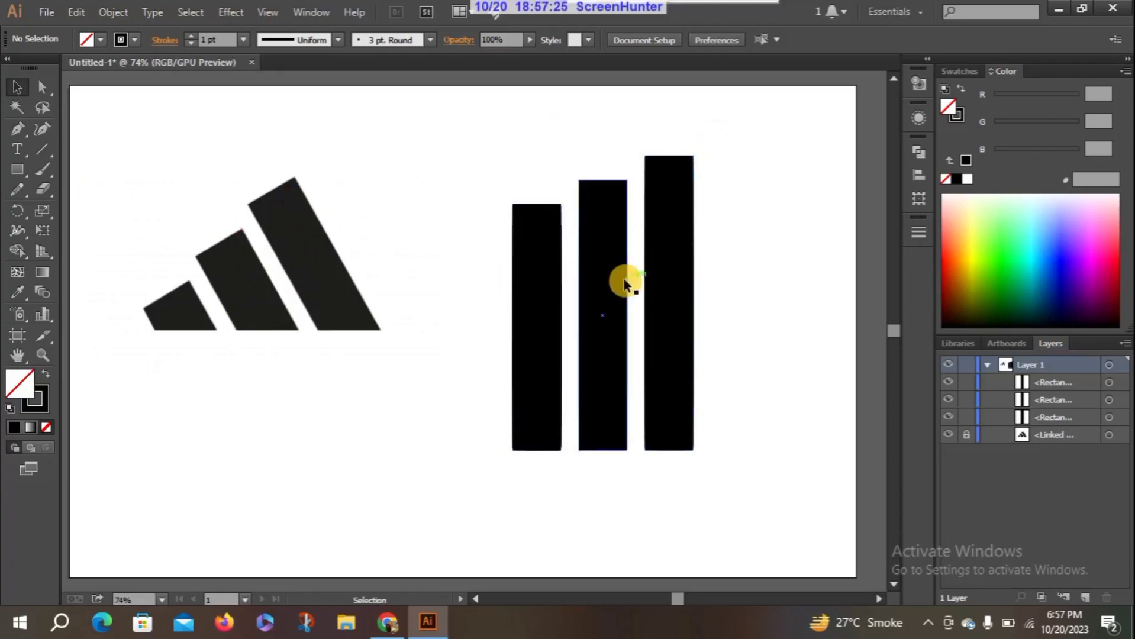
# Step: Select all three bars, try rotating them counter-clockwise by hand, and undo the rotation
pyautogui.moveTo(480, 147); pyautogui.dragTo(731, 450)
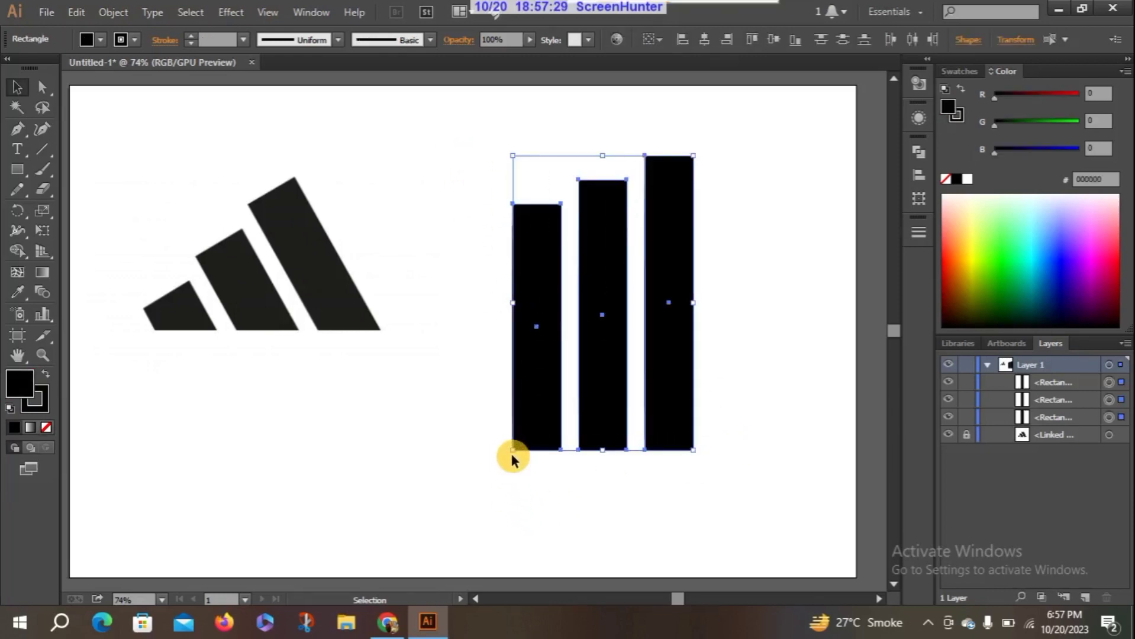
pyautogui.moveTo(511, 453); pyautogui.dragTo(519, 461)
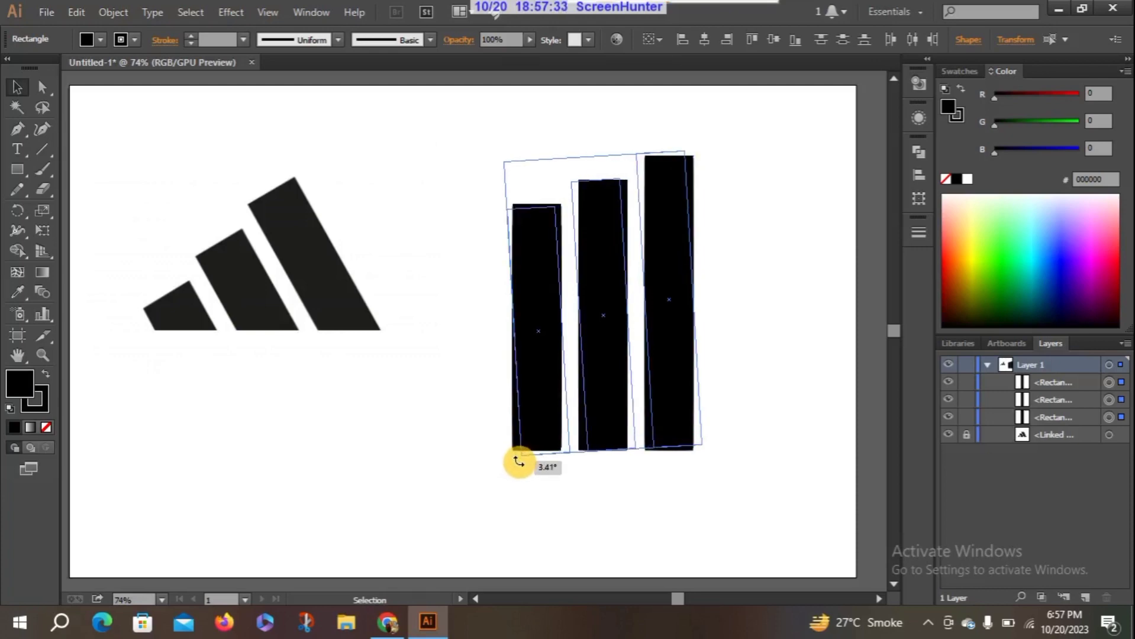
pyautogui.moveTo(518, 462); pyautogui.dragTo(553, 465)
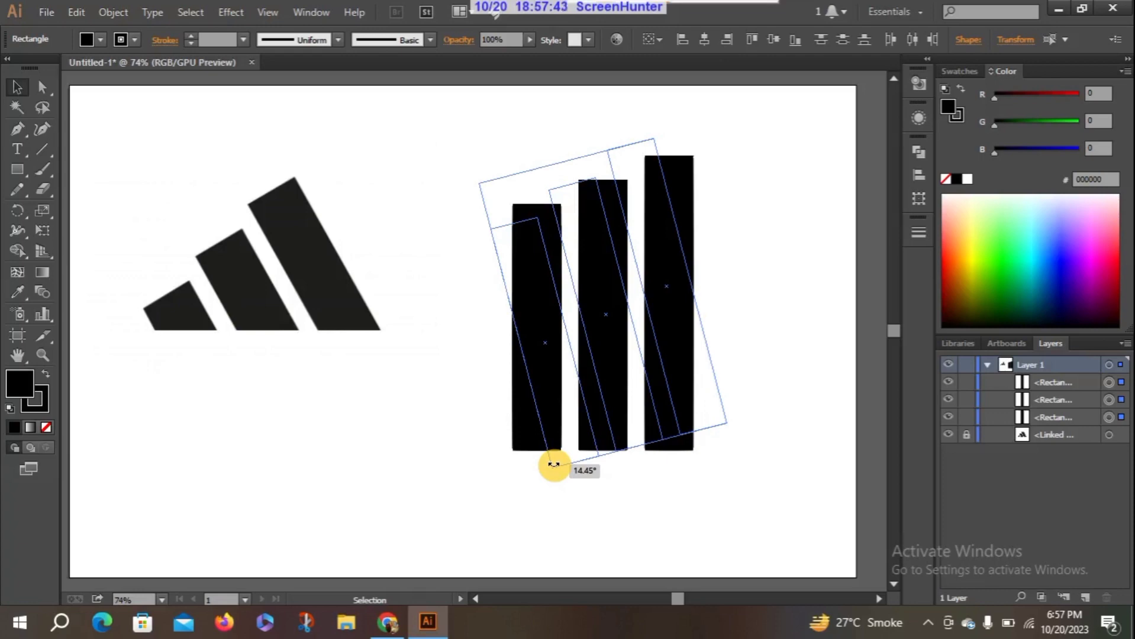
pyautogui.moveTo(553, 465)
pyautogui.mouseDown()
pyautogui.moveTo(571, 466)
pyautogui.moveTo(545, 465)
pyautogui.mouseUp()
pyautogui.hotkey('ctrl', 'z')
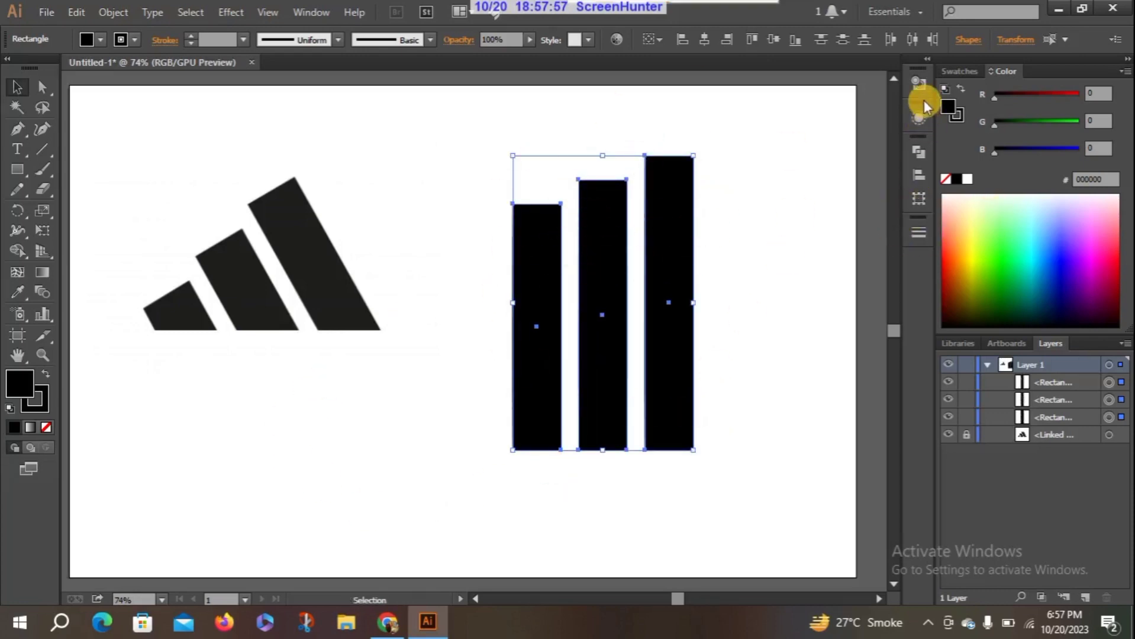
# Step: Try a rectangle angle of 30° on the three selected bars and undo it
pyautogui.click(927, 65)
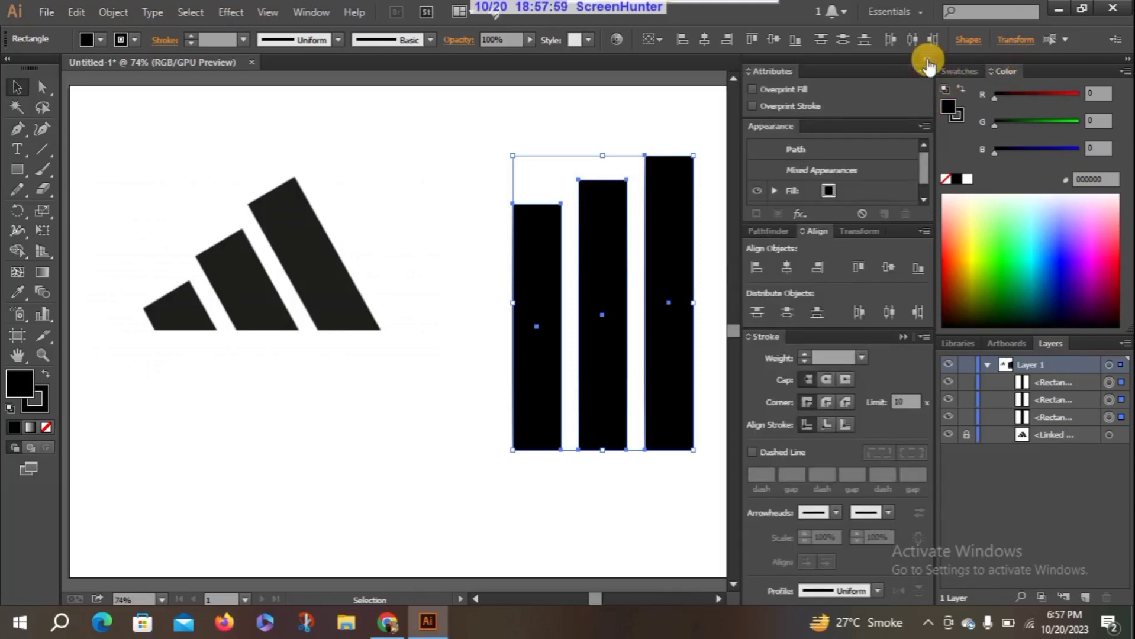
pyautogui.click(864, 229)
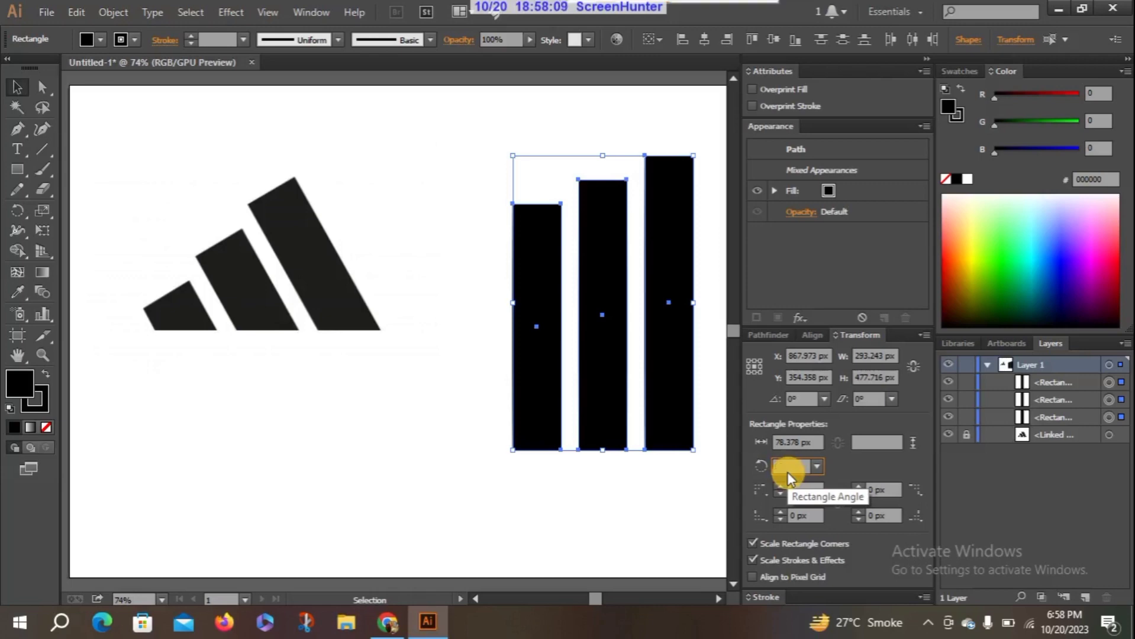
pyautogui.write('30')
pyautogui.press('Return')
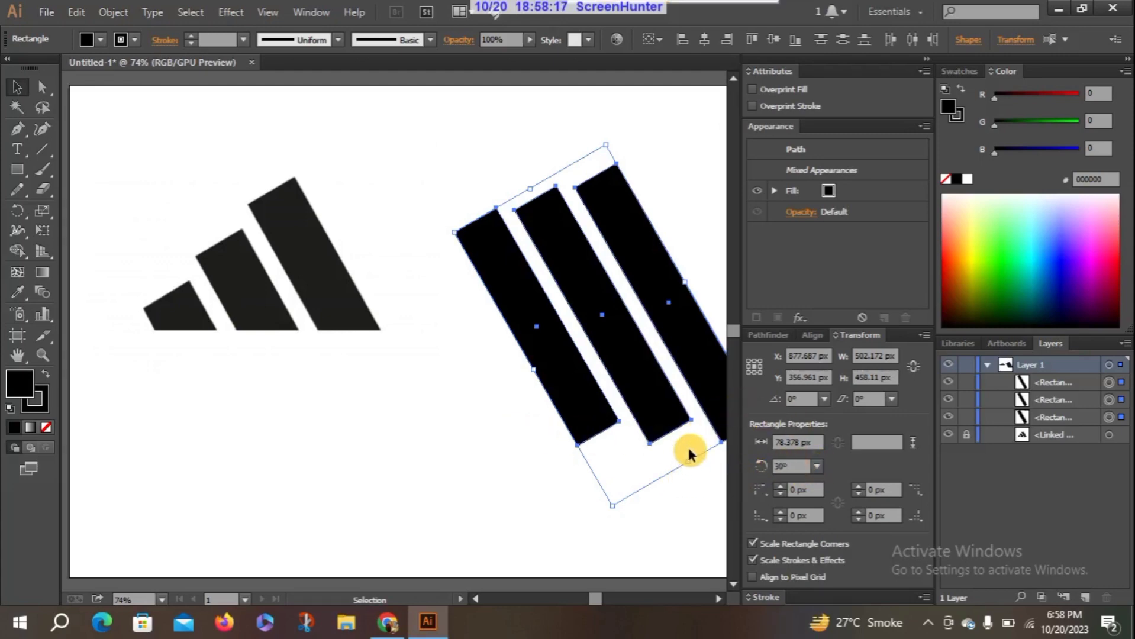
pyautogui.hotkey('ctrl', 'z')
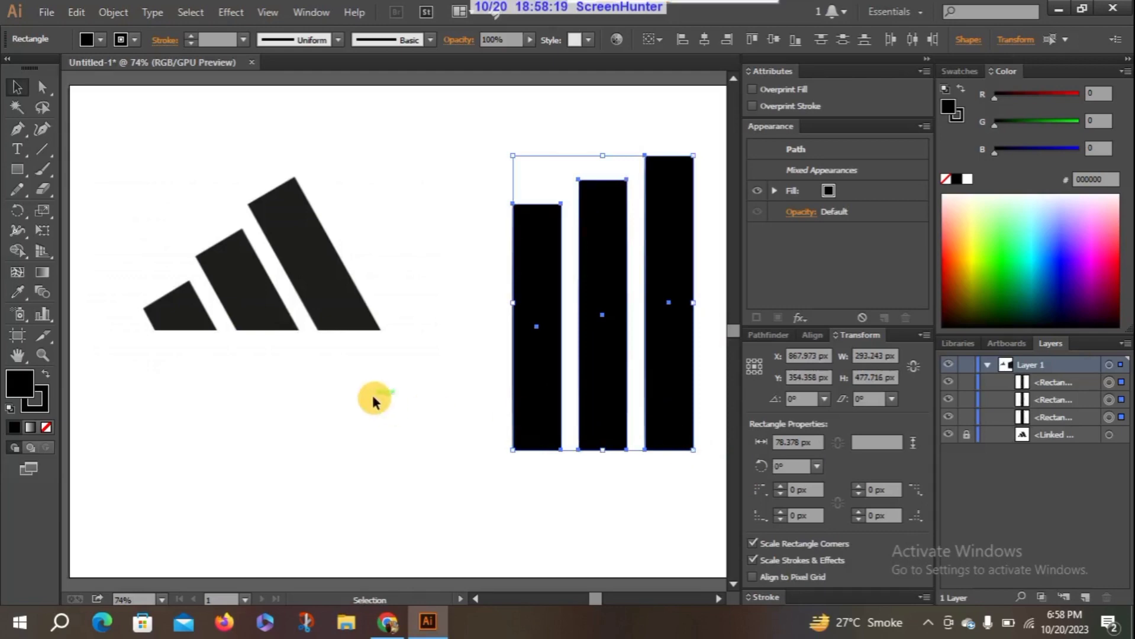
# Step: Set the rectangle angle of the three bars to the 30° preset and collapse the transform options
pyautogui.click(781, 465)
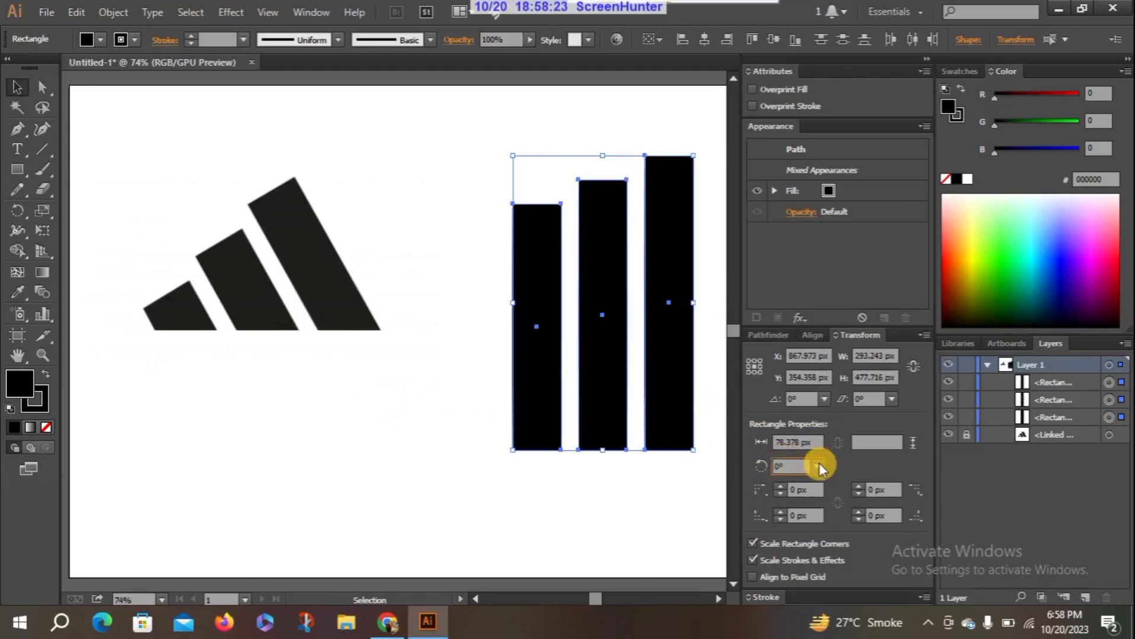
pyautogui.click(816, 465)
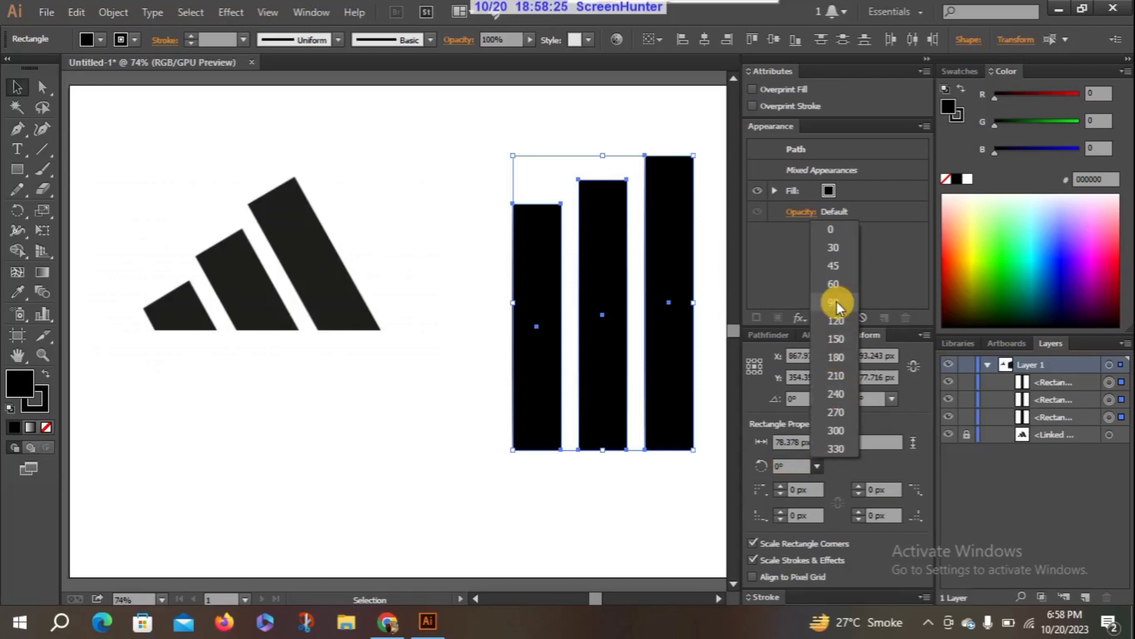
pyautogui.click(837, 245)
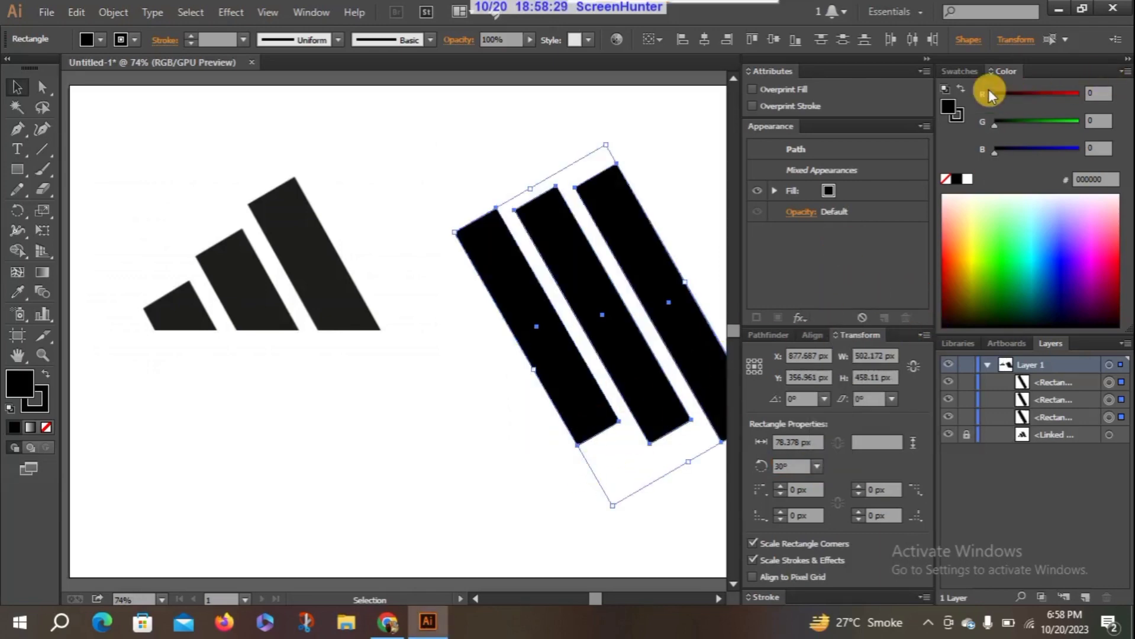
pyautogui.click(926, 59)
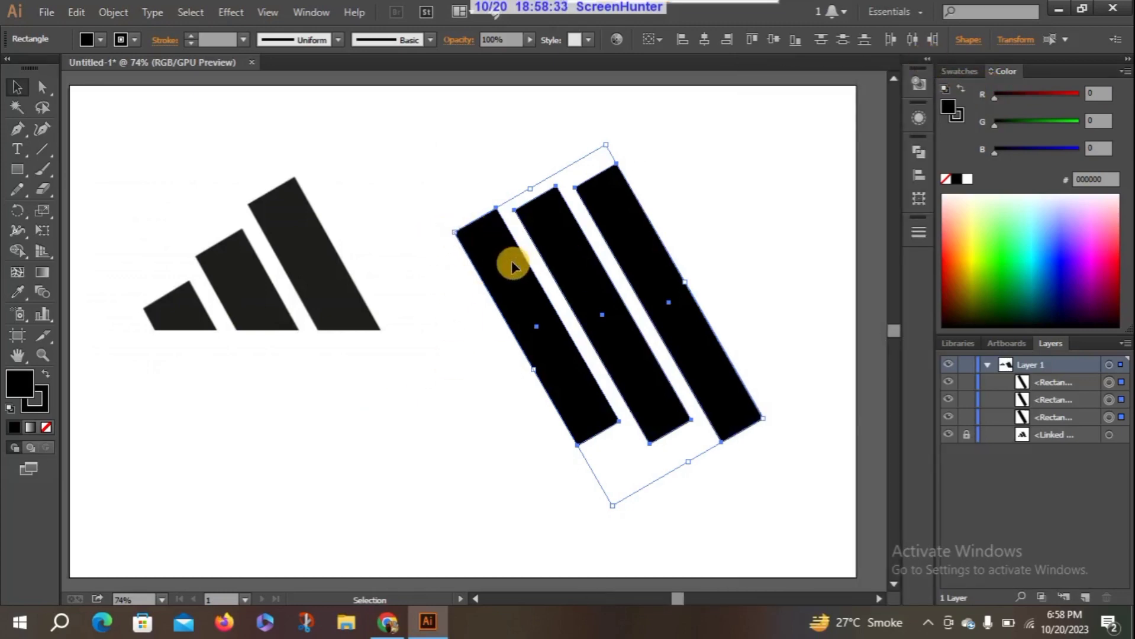
# Step: Rotate the three stepped bars together counter-clockwise so they slant like the reference stripes
pyautogui.click(435, 252)
pyautogui.moveTo(449, 236); pyautogui.dragTo(446, 238)
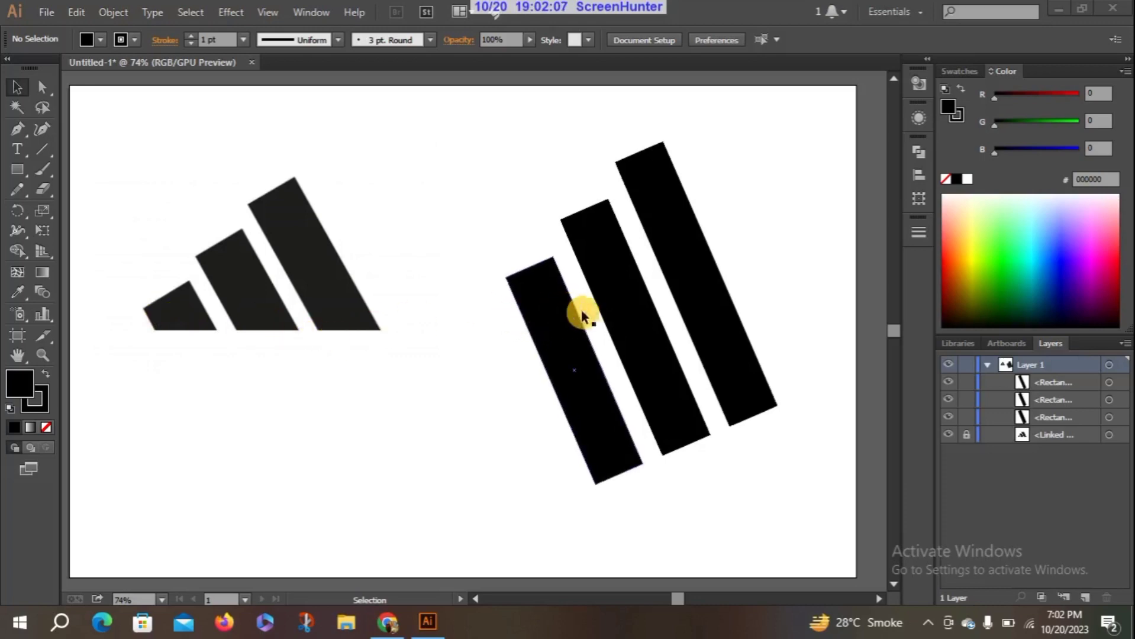
# Step: Draw a straight horizontal line across all three slanted bars, just below the shortest bar's top, to mark the logo's base
pyautogui.click(46, 147)
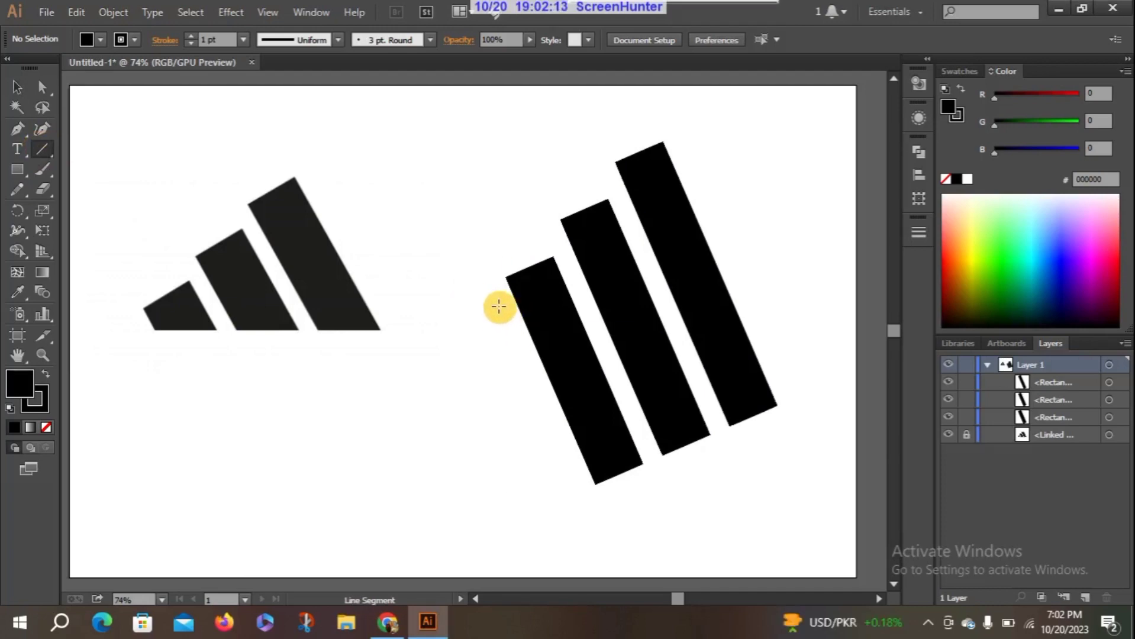
pyautogui.moveTo(499, 306); pyautogui.dragTo(507, 316)
pyautogui.hotkey('ctrl', 'z')
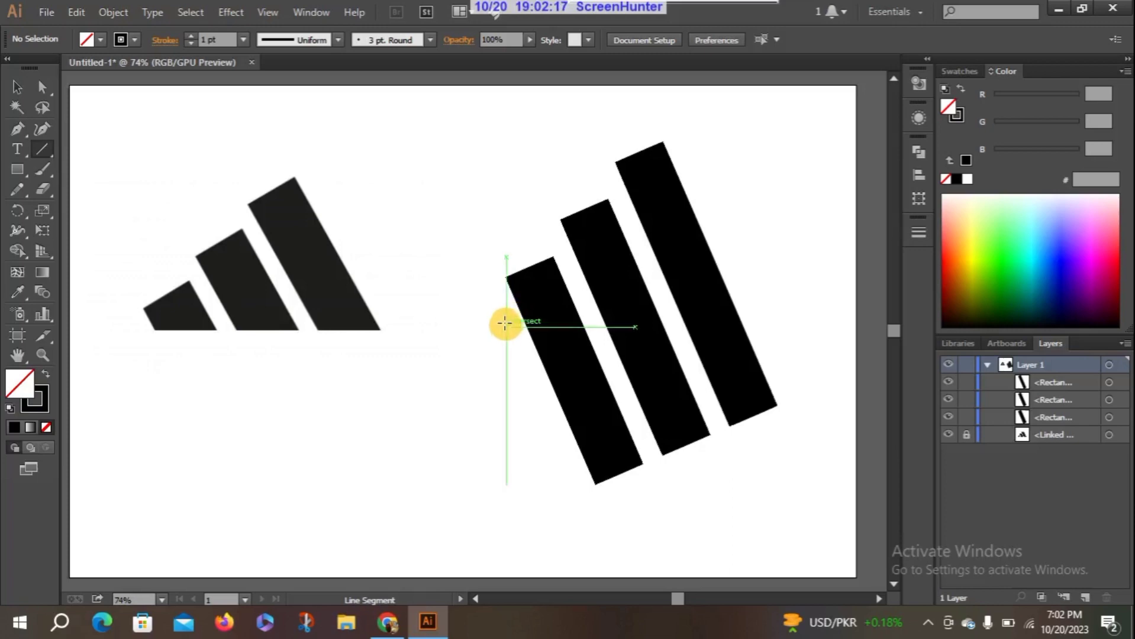
pyautogui.moveTo(505, 320); pyautogui.dragTo(771, 316)
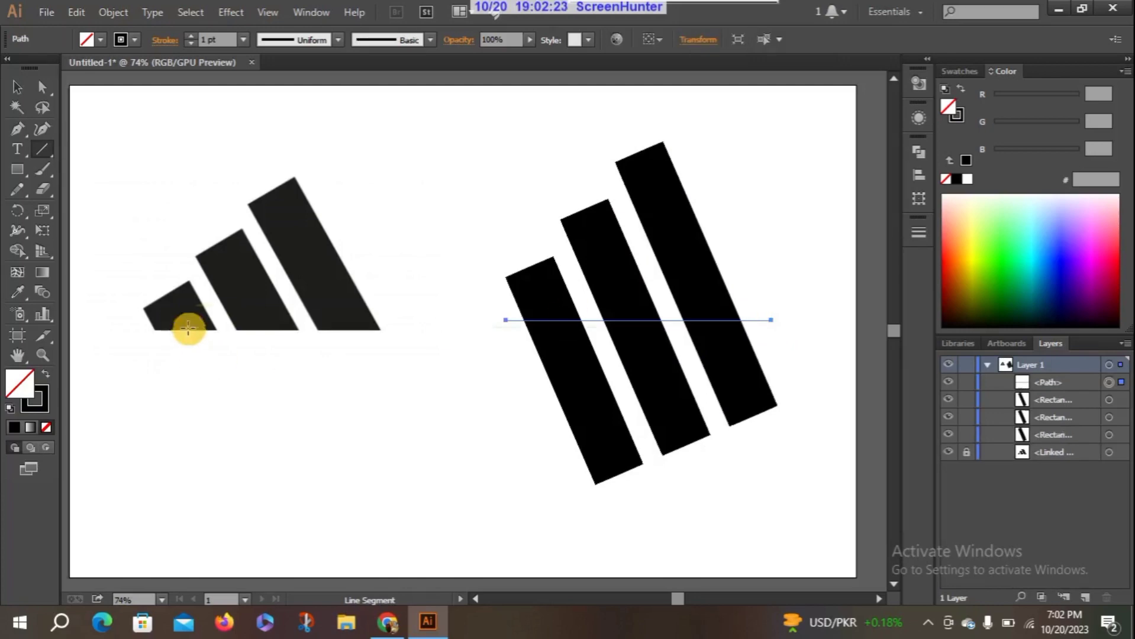
pyautogui.click(17, 87)
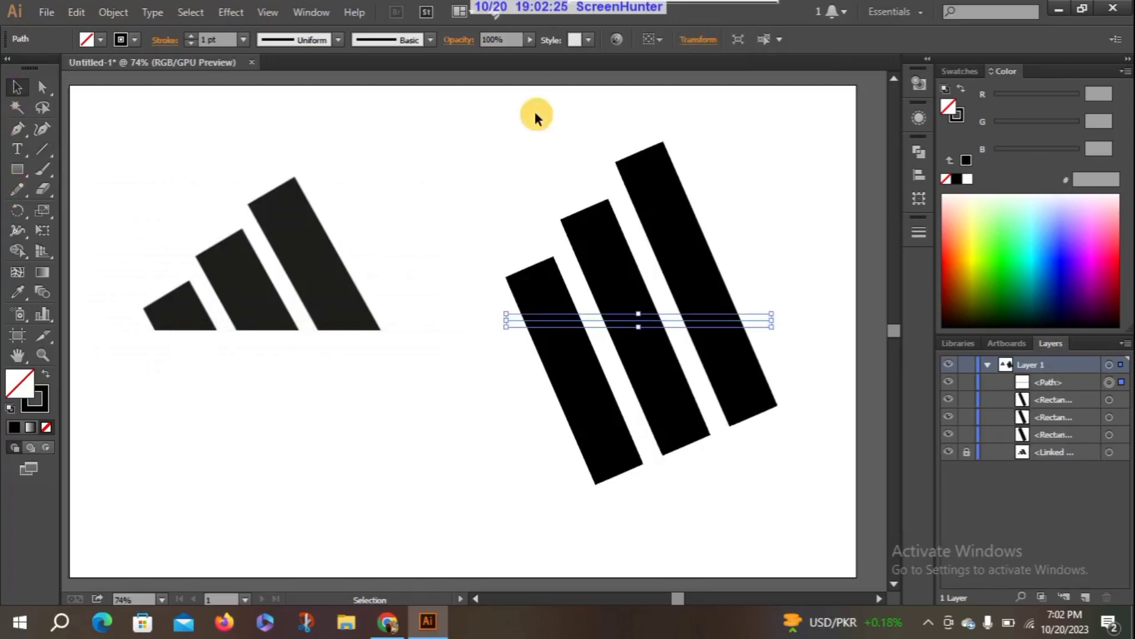
# Step: Split the three slanted bars along the horizontal line with Pathfinder Divide and ungroup the resulting pieces
pyautogui.moveTo(518, 103); pyautogui.dragTo(805, 443)
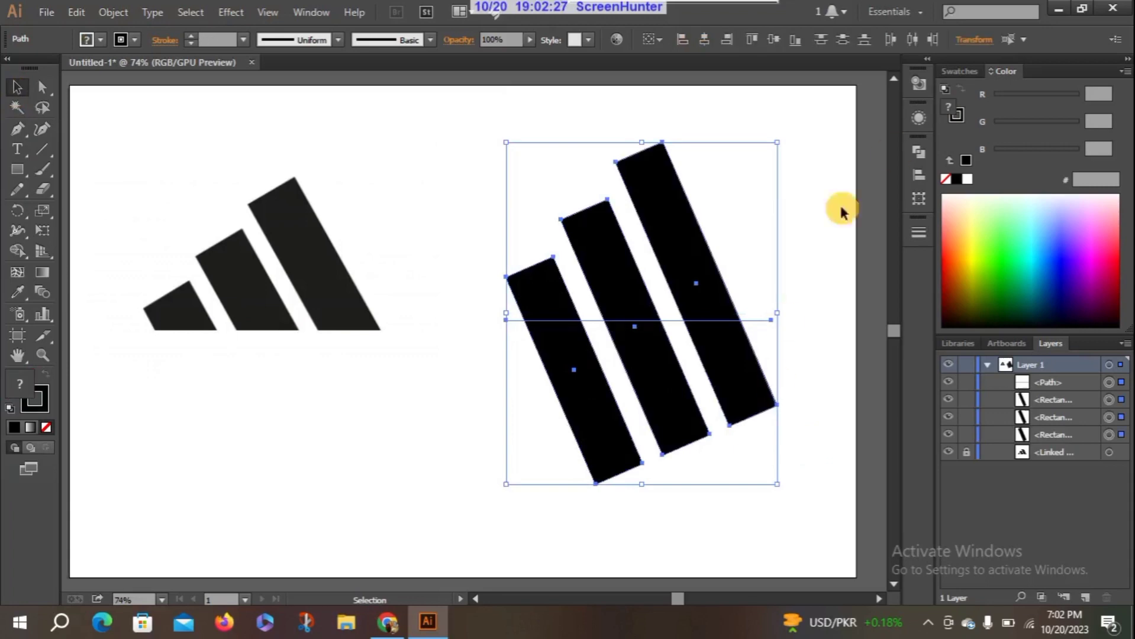
pyautogui.click(921, 177)
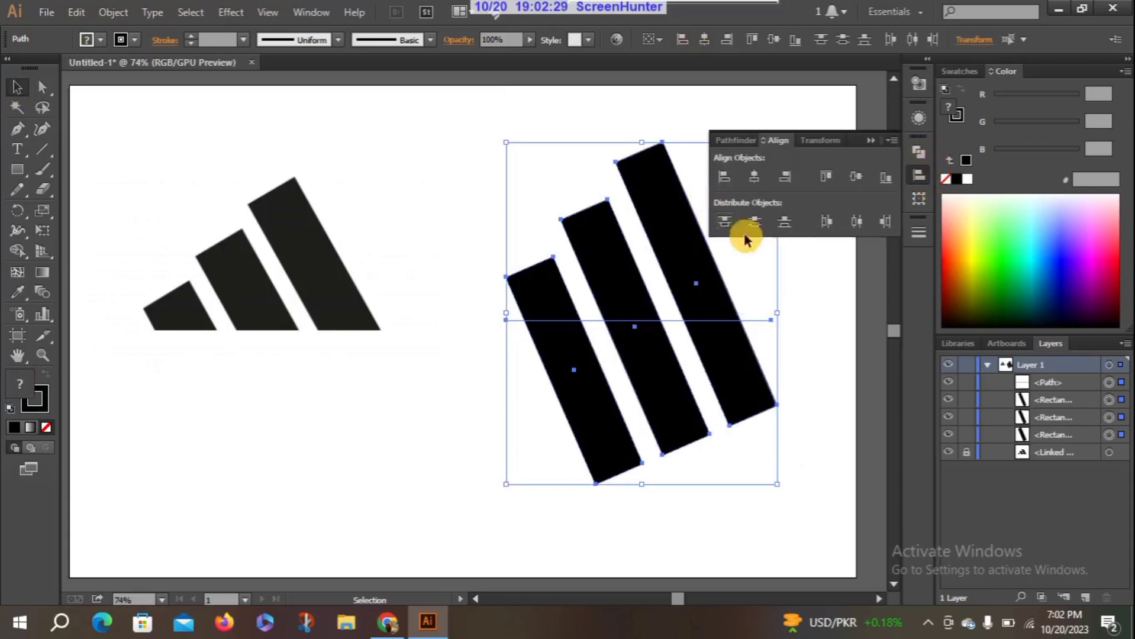
pyautogui.click(727, 140)
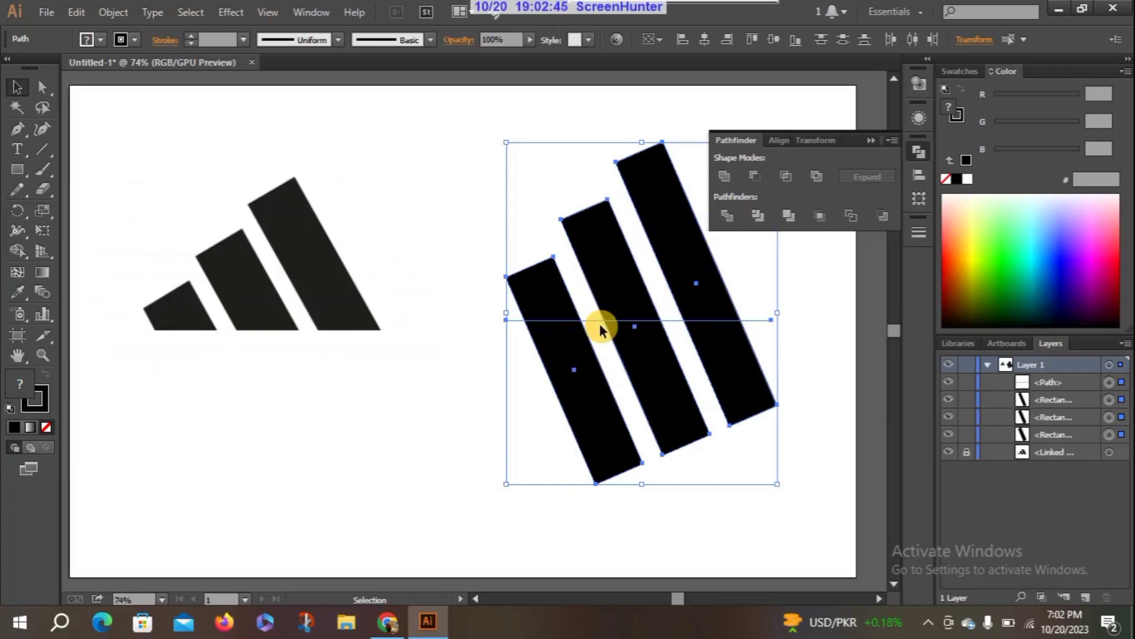
pyautogui.click(722, 220)
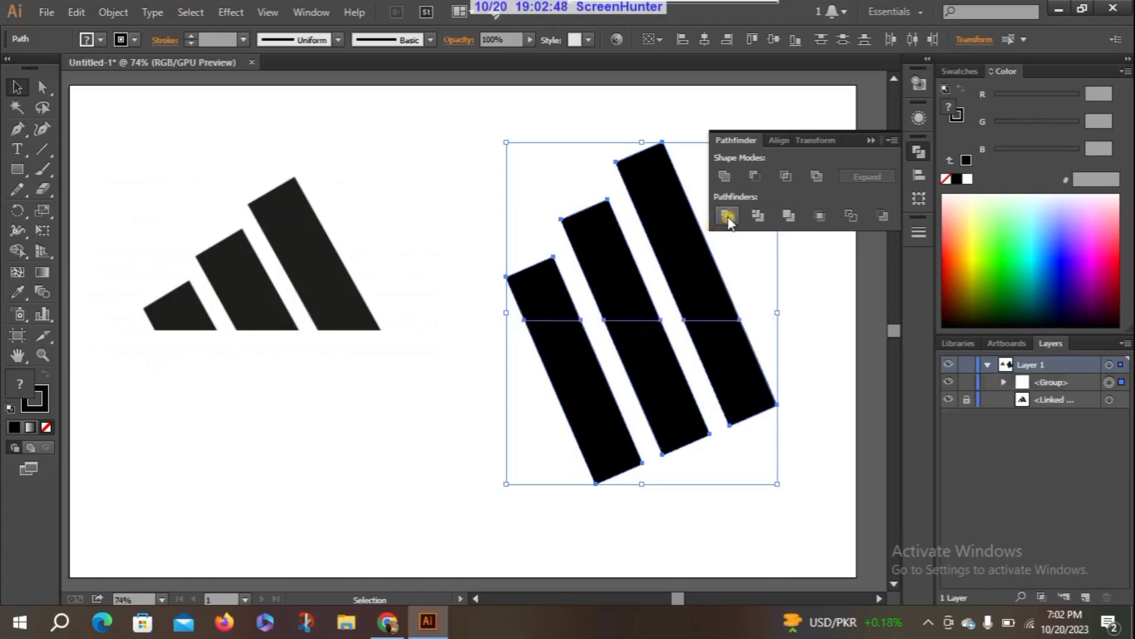
pyautogui.rightClick(584, 286)
pyautogui.click(670, 380)
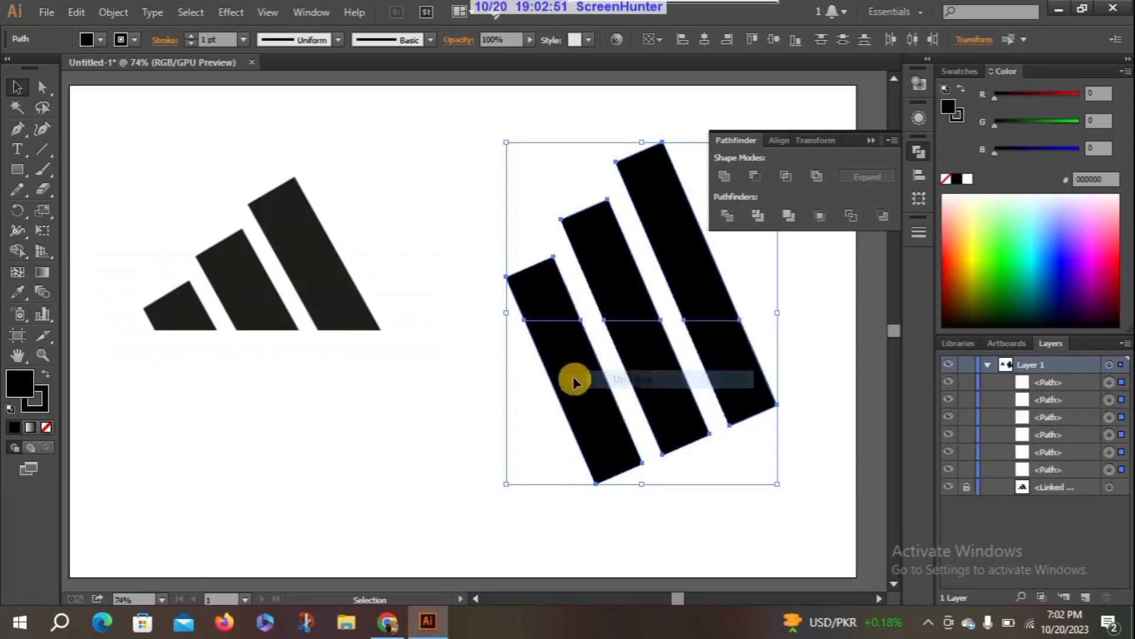
# Step: Move the three cut-off lower bar pieces away, down to the lower part of the artboard
pyautogui.click(422, 370)
pyautogui.moveTo(584, 383); pyautogui.dragTo(312, 515)
pyautogui.moveTo(647, 368); pyautogui.dragTo(411, 520)
pyautogui.moveTo(719, 366); pyautogui.dragTo(586, 466)
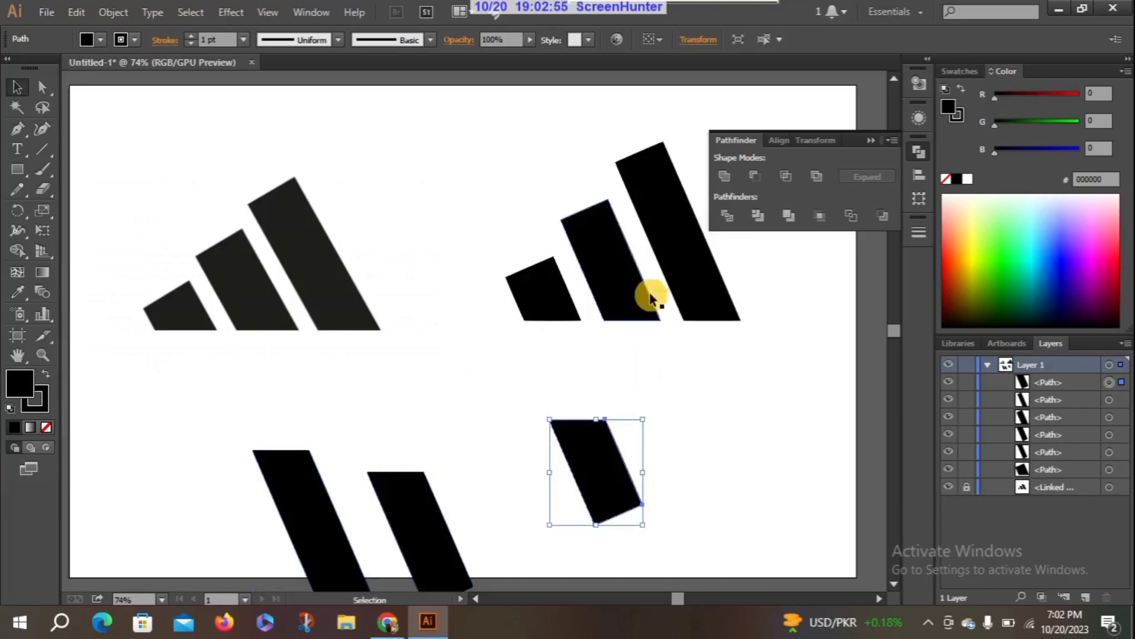
# Step: Collapse the Pathfinder options and group the three upper bar pieces that form the logo
pyautogui.click(870, 140)
pyautogui.moveTo(388, 140); pyautogui.dragTo(753, 317)
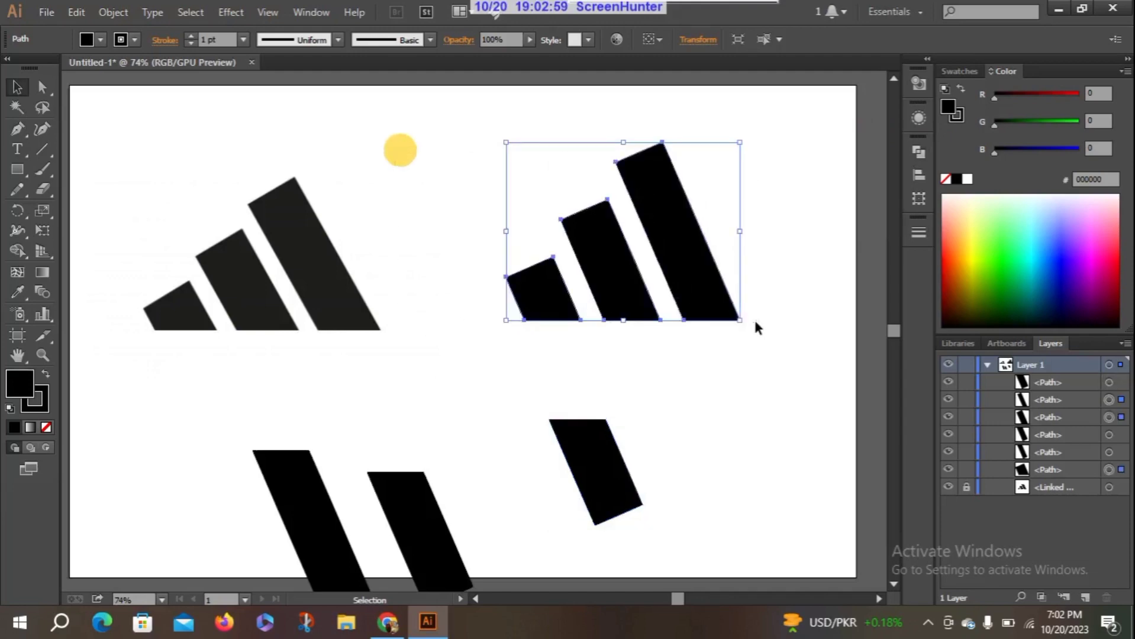
pyautogui.rightClick(611, 264)
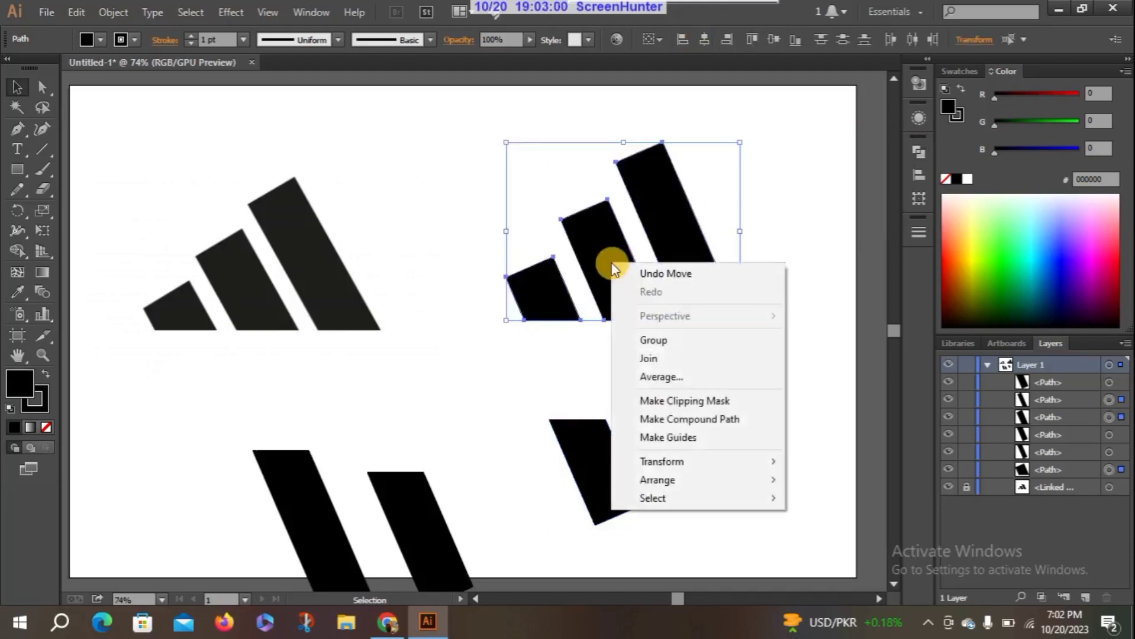
pyautogui.click(686, 340)
pyautogui.click(624, 334)
# Step: Bring the grouped stripes closer to the reference image for comparison, and move them back away from it
pyautogui.moveTo(590, 278); pyautogui.dragTo(516, 281)
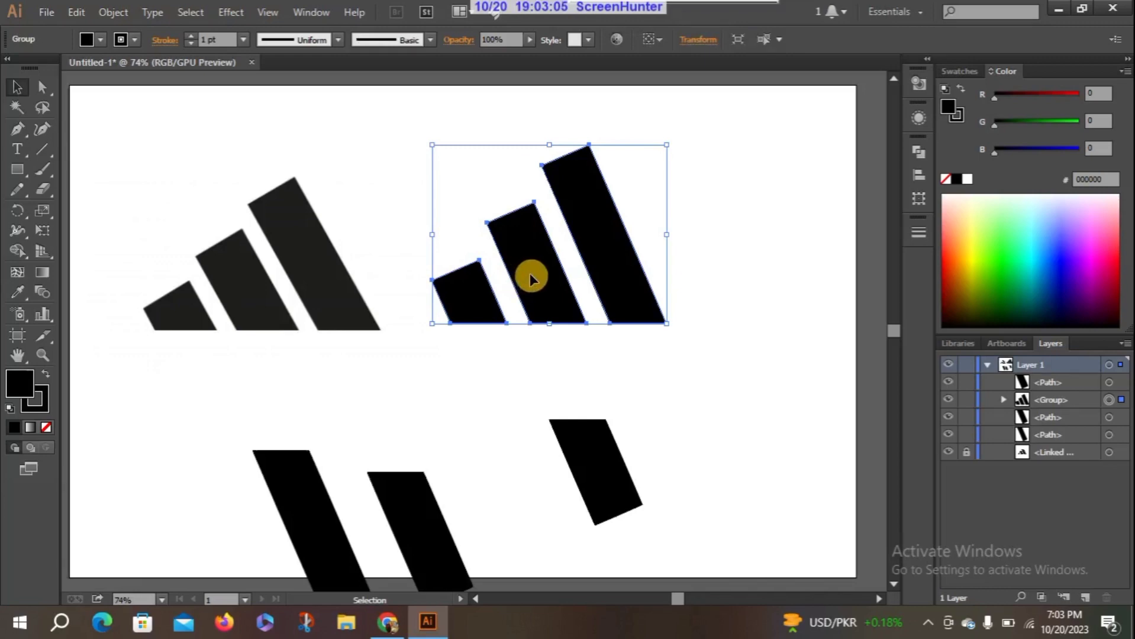
pyautogui.press('z')
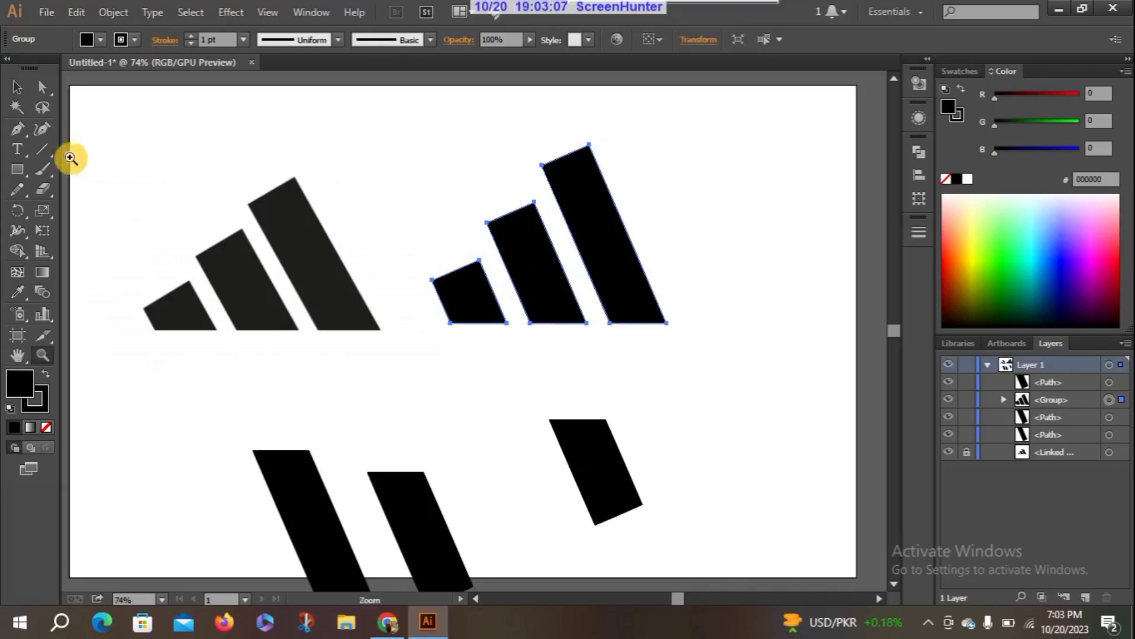
pyautogui.click(18, 87)
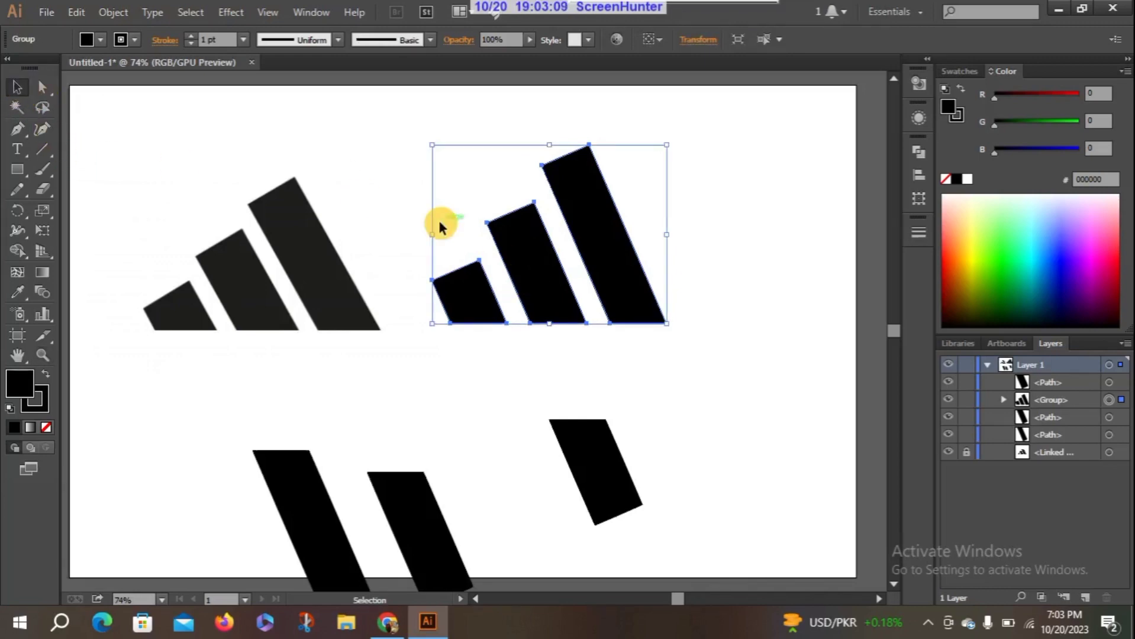
pyautogui.moveTo(539, 264); pyautogui.dragTo(621, 260)
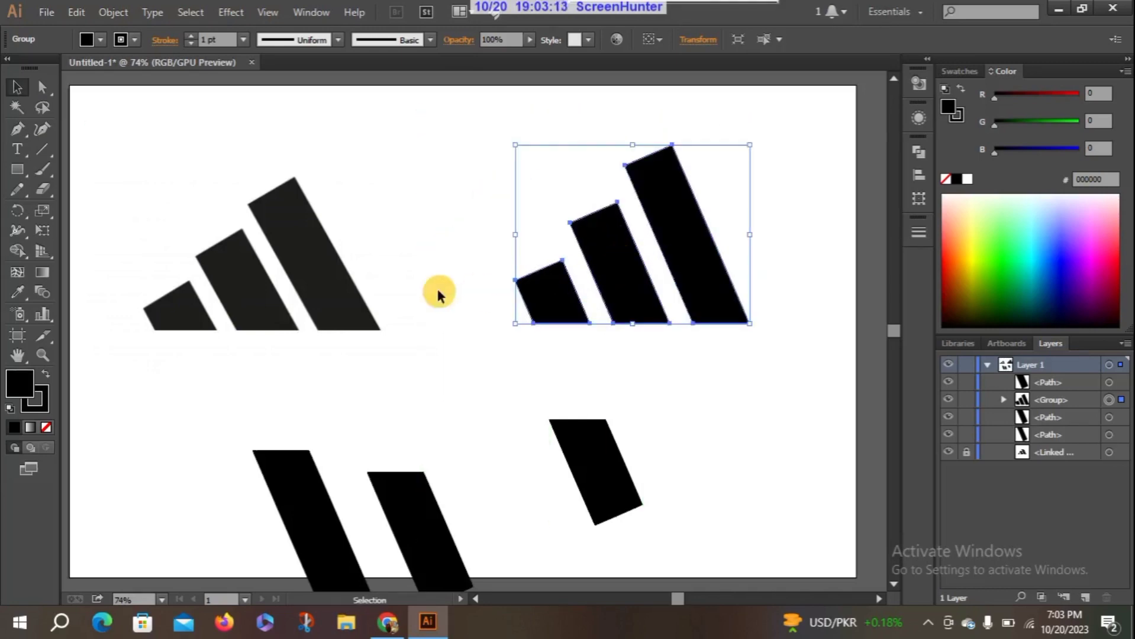
# Step: Delete the three leftover bar pieces below the logo
pyautogui.click(446, 253)
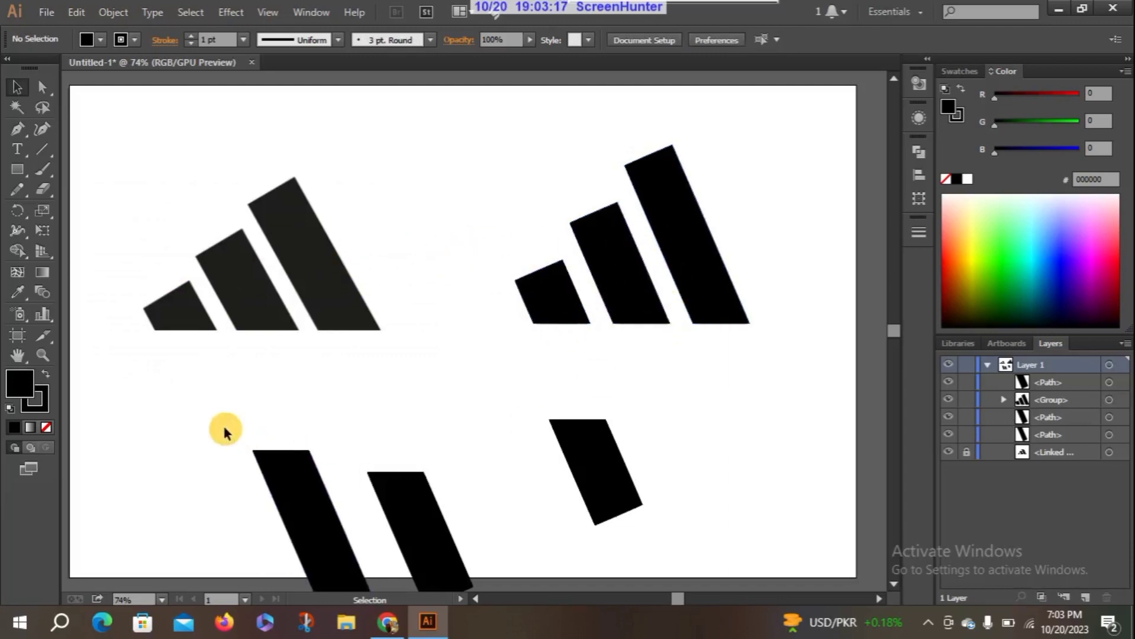
pyautogui.moveTo(214, 414); pyautogui.dragTo(702, 510)
pyautogui.press('Delete')
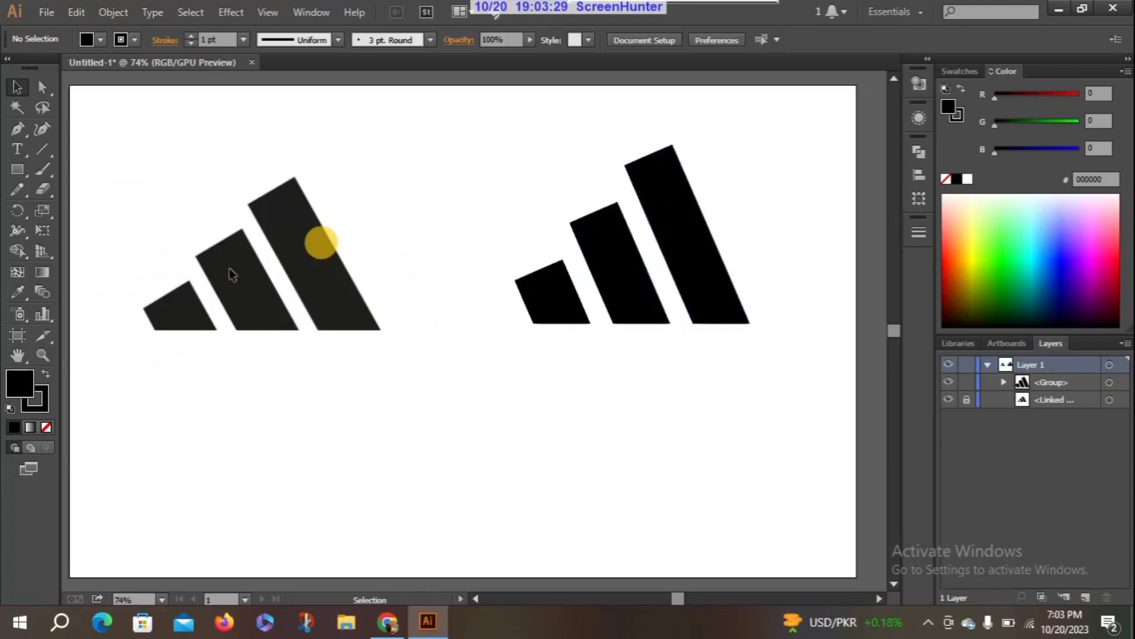
# Step: Unlock the linked adidas reference image and delete it
pyautogui.click(966, 398)
pyautogui.click(291, 247)
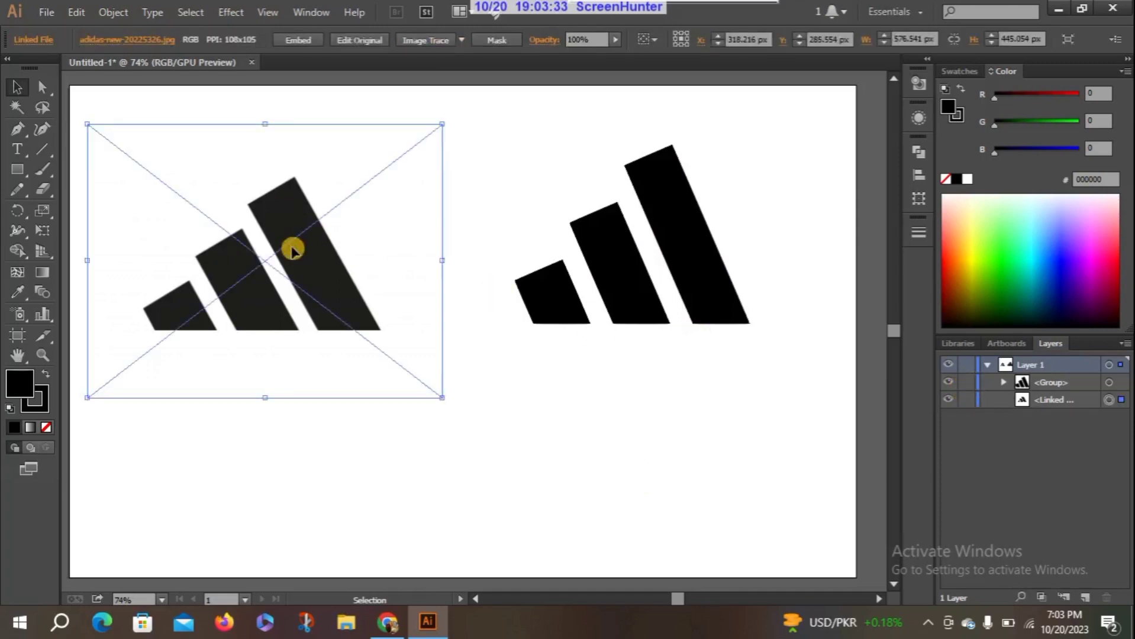
pyautogui.press('Delete')
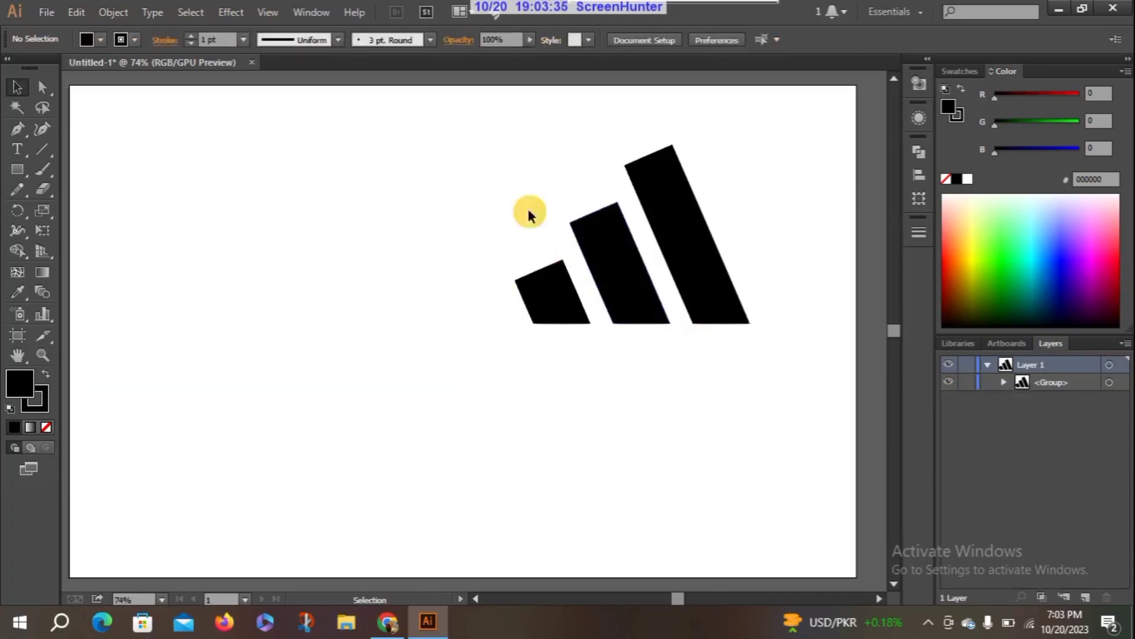
# Step: Move the finished stripe logo to the artboard's upper left corner and deselect it
pyautogui.moveTo(483, 139); pyautogui.dragTo(737, 358)
pyautogui.moveTo(619, 272); pyautogui.dragTo(203, 231)
pyautogui.click(471, 178)
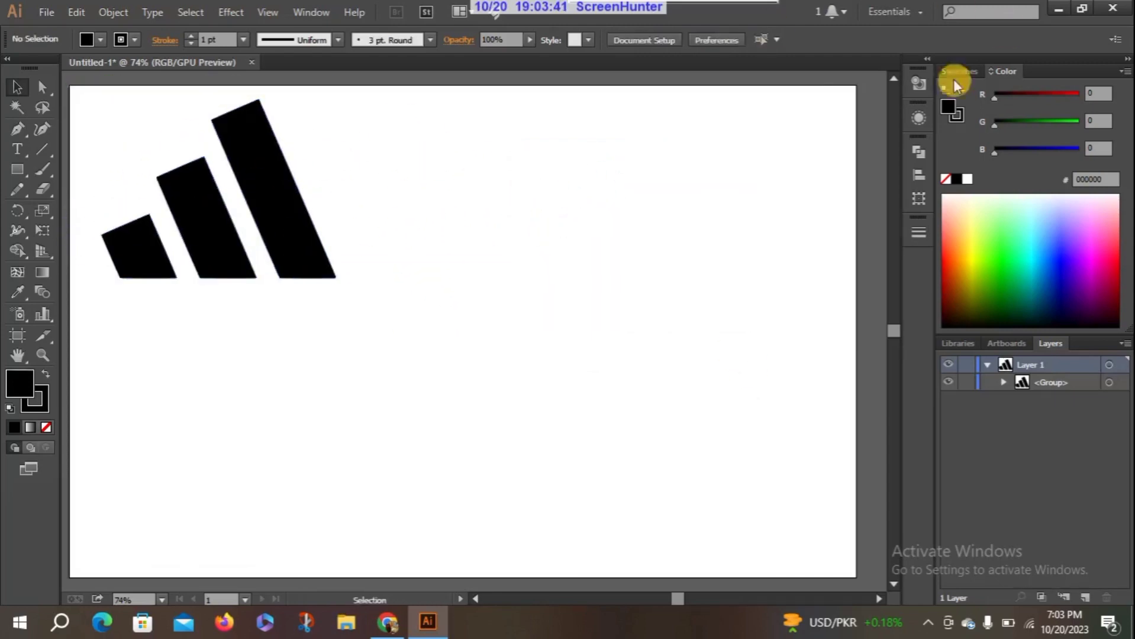
# Step: Place Beats_Electronics_logo.svg from the desktop into the Illustrator document as a linked image
pyautogui.click(1056, 17)
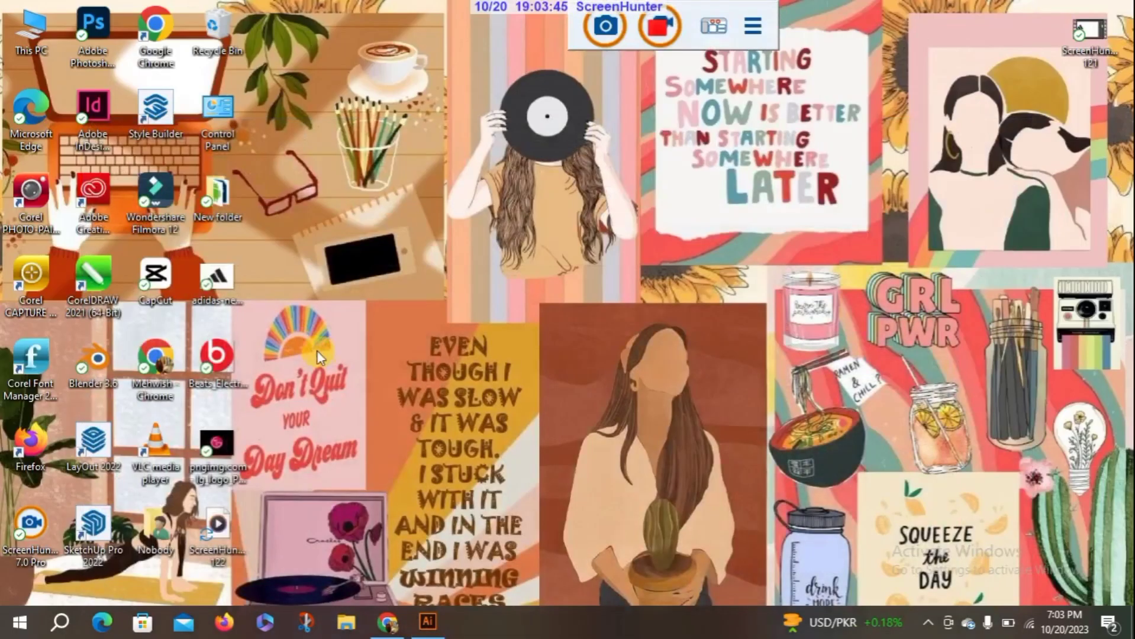
pyautogui.click(224, 355)
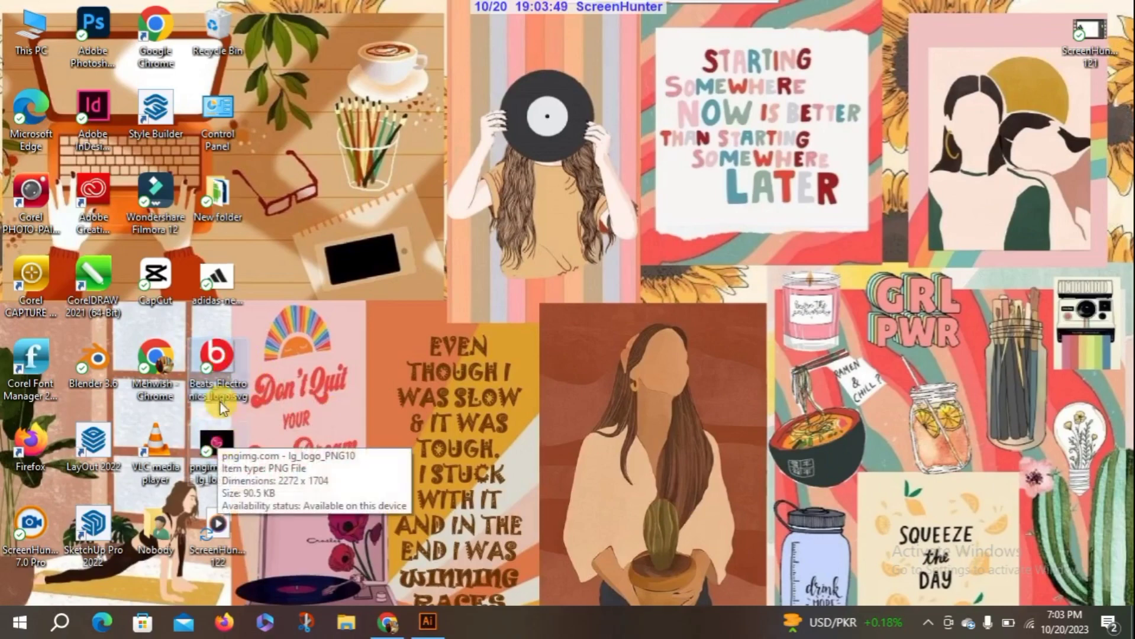
pyautogui.moveTo(222, 380); pyautogui.dragTo(450, 384)
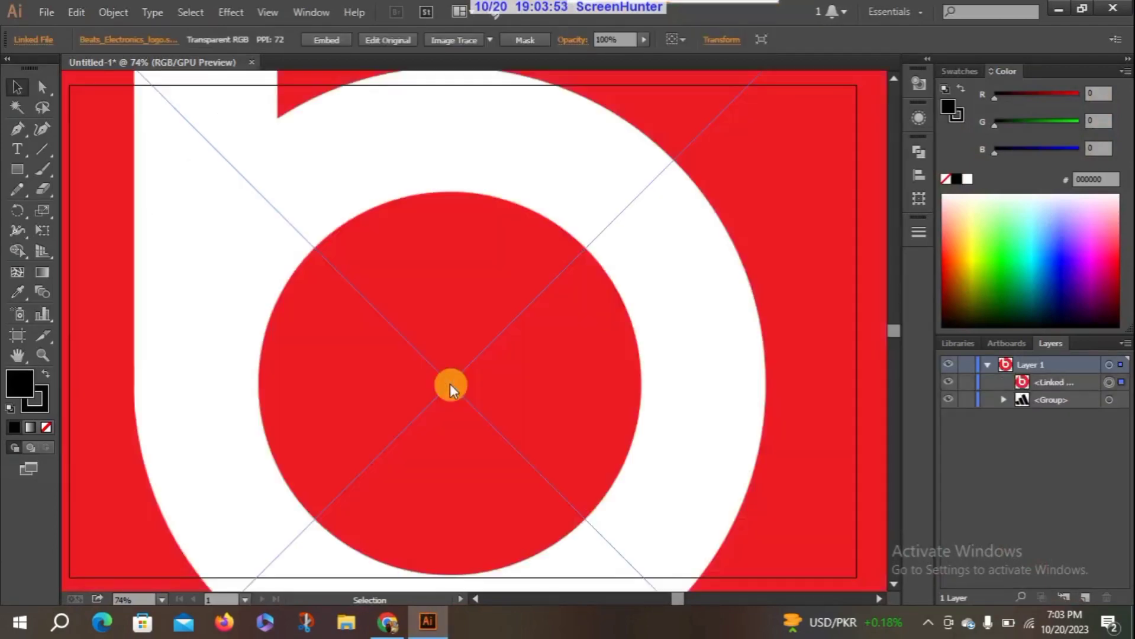
# Step: Shrink the oversized Beats image from its bottom edge and its lower right corner
pyautogui.moveTo(894, 327); pyautogui.dragTo(896, 354)
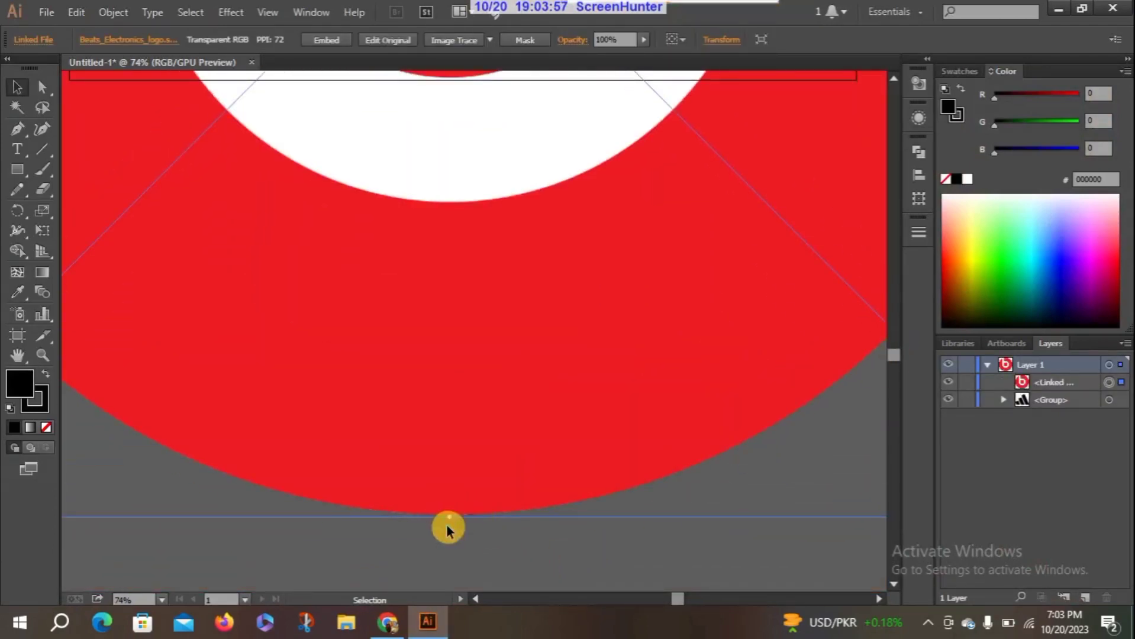
pyautogui.moveTo(447, 517); pyautogui.dragTo(450, 142)
pyautogui.scroll(1, 894, 348)
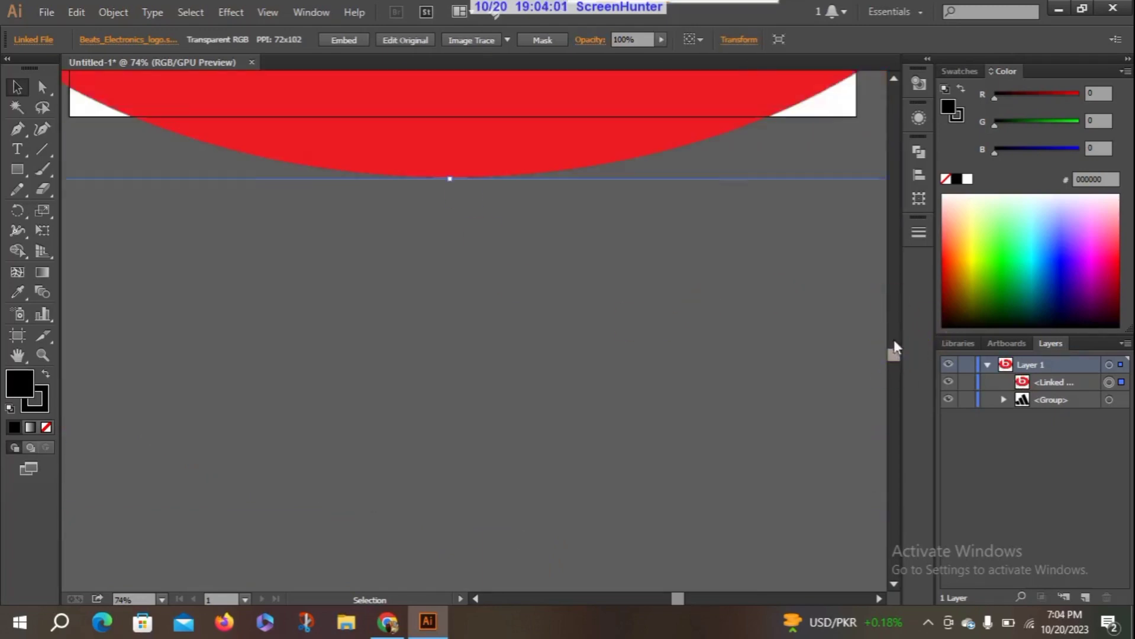
pyautogui.moveTo(894, 349)
pyautogui.mouseDown()
pyautogui.moveTo(892, 322)
pyautogui.moveTo(891, 335)
pyautogui.mouseUp()
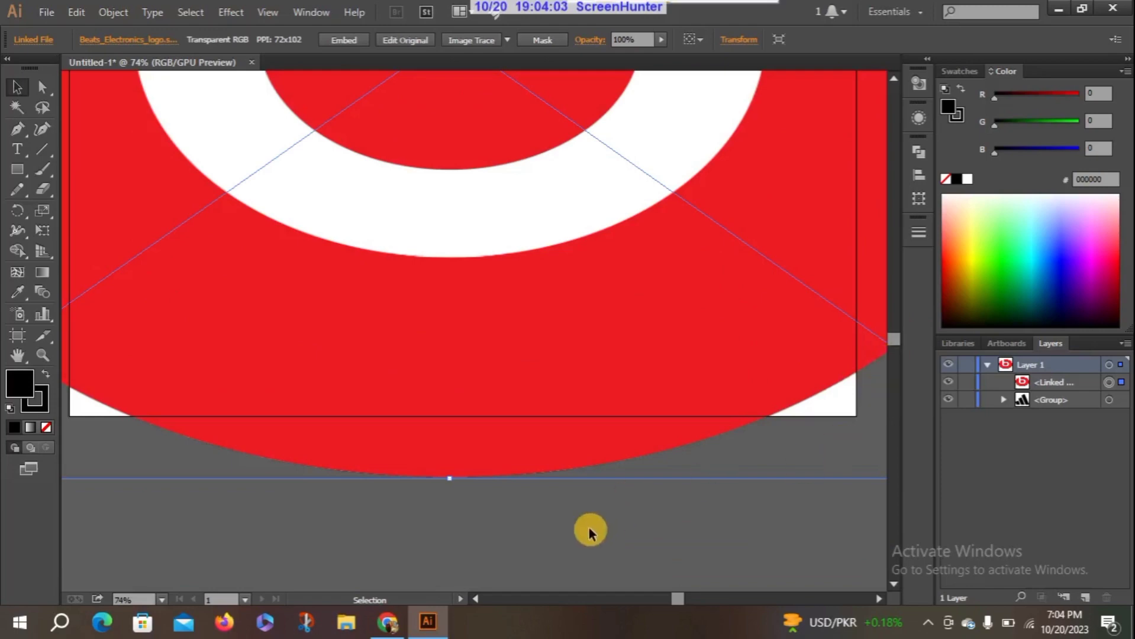
pyautogui.moveTo(674, 603); pyautogui.dragTo(690, 603)
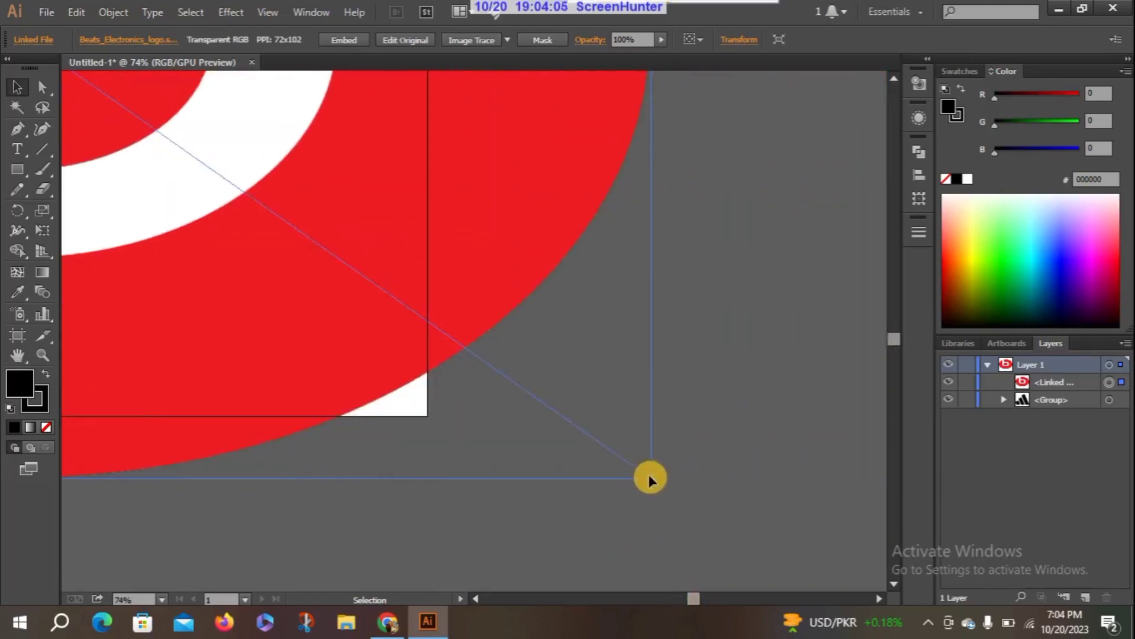
pyautogui.moveTo(648, 478); pyautogui.dragTo(98, 89)
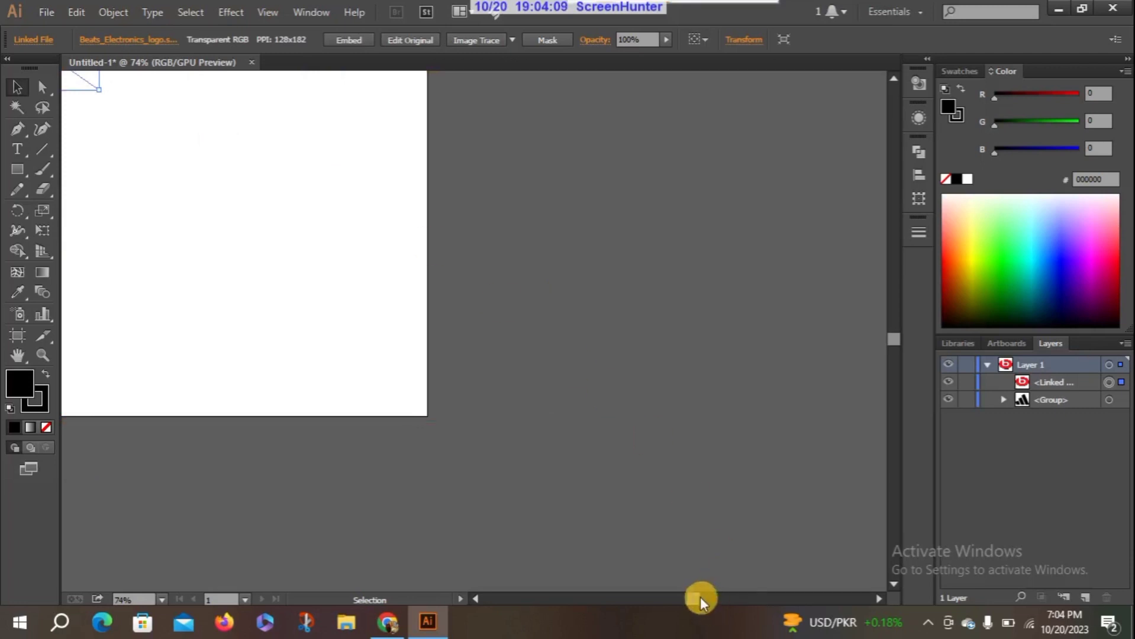
# Step: Shrink the Beats image further from its upper left corner until it overlaps only the tallest stripe
pyautogui.moveTo(700, 596); pyautogui.dragTo(671, 593)
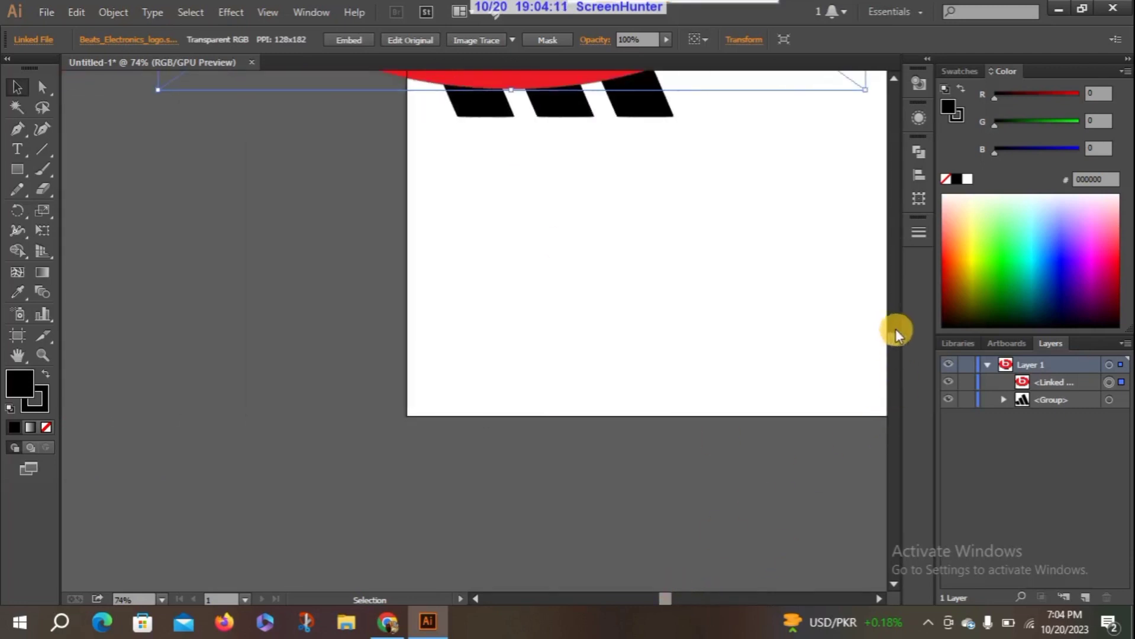
pyautogui.moveTo(895, 329); pyautogui.dragTo(894, 315)
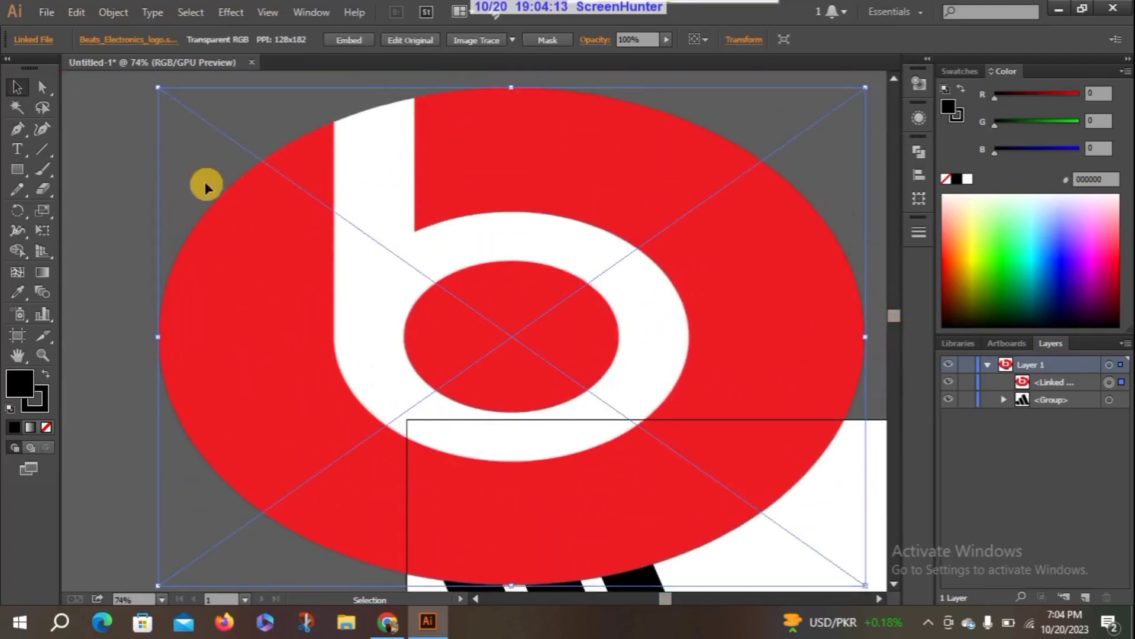
pyautogui.moveTo(155, 94); pyautogui.dragTo(604, 420)
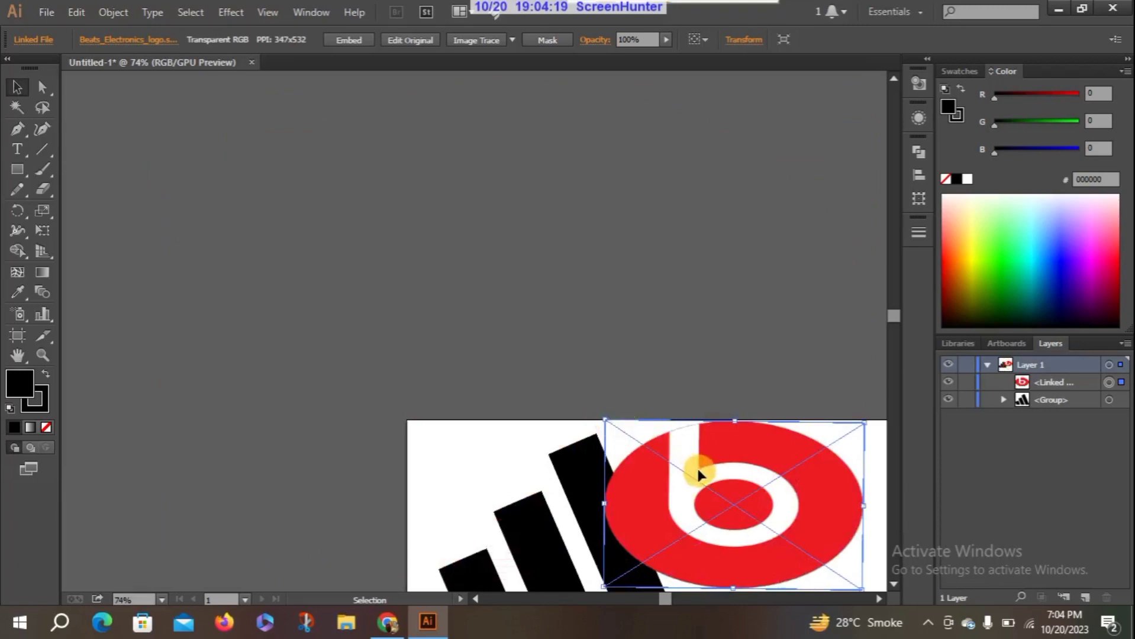
# Step: Move the Beats image above the artboard and stretch it to about 343 px high, narrowing it to a nearly round shape
pyautogui.moveTo(698, 473); pyautogui.dragTo(634, 172)
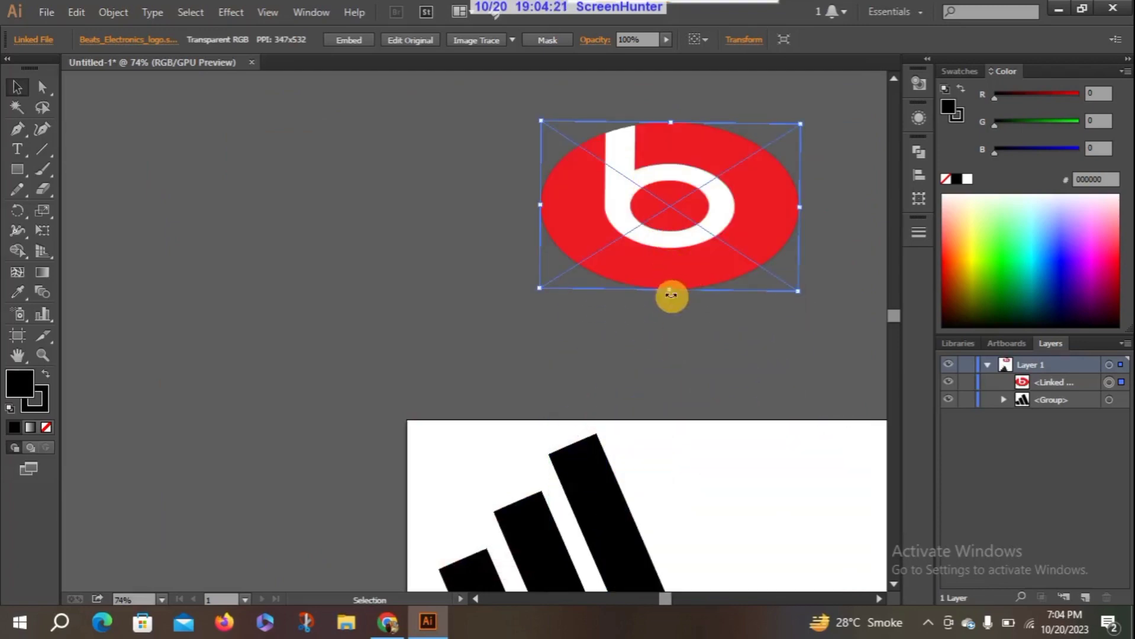
pyautogui.moveTo(671, 290); pyautogui.dragTo(671, 331)
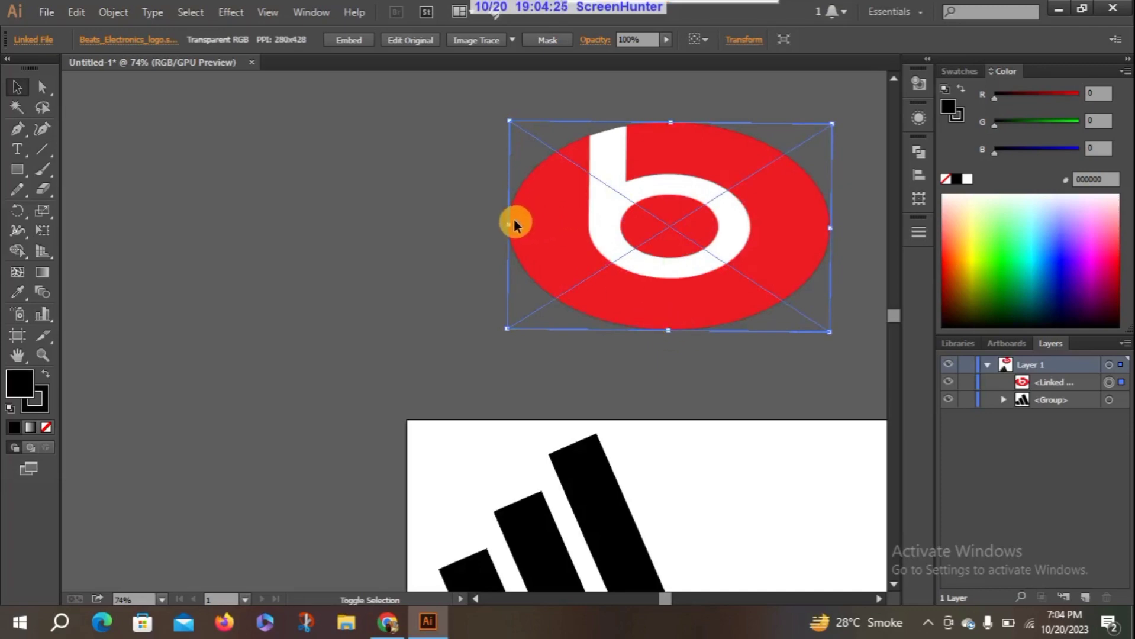
pyautogui.moveTo(510, 226); pyautogui.dragTo(600, 227)
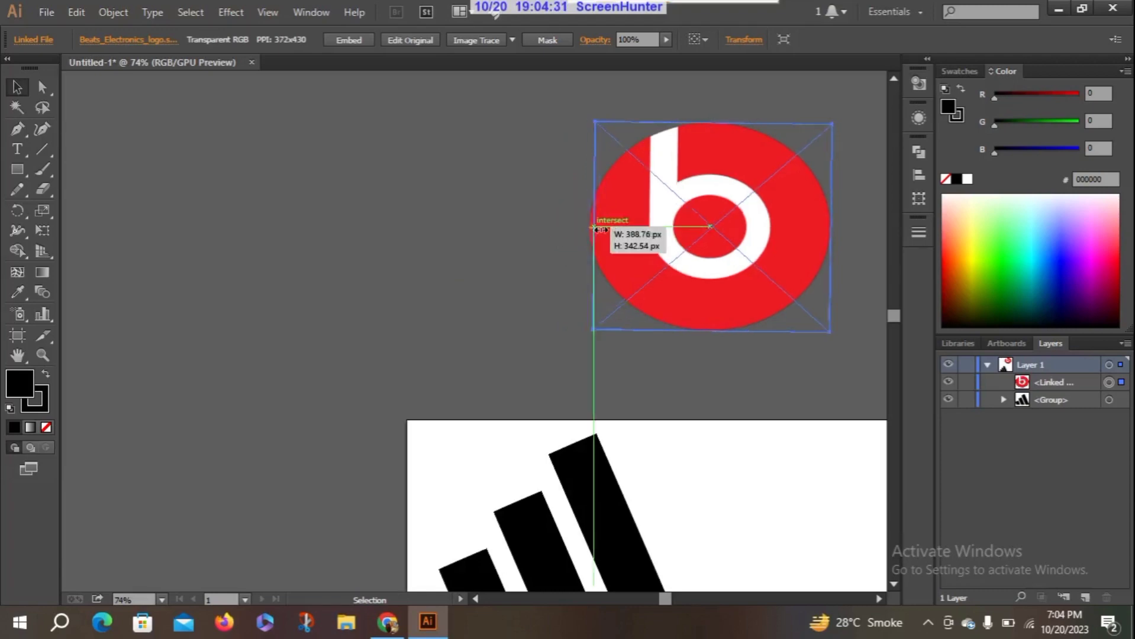
pyautogui.click(562, 247)
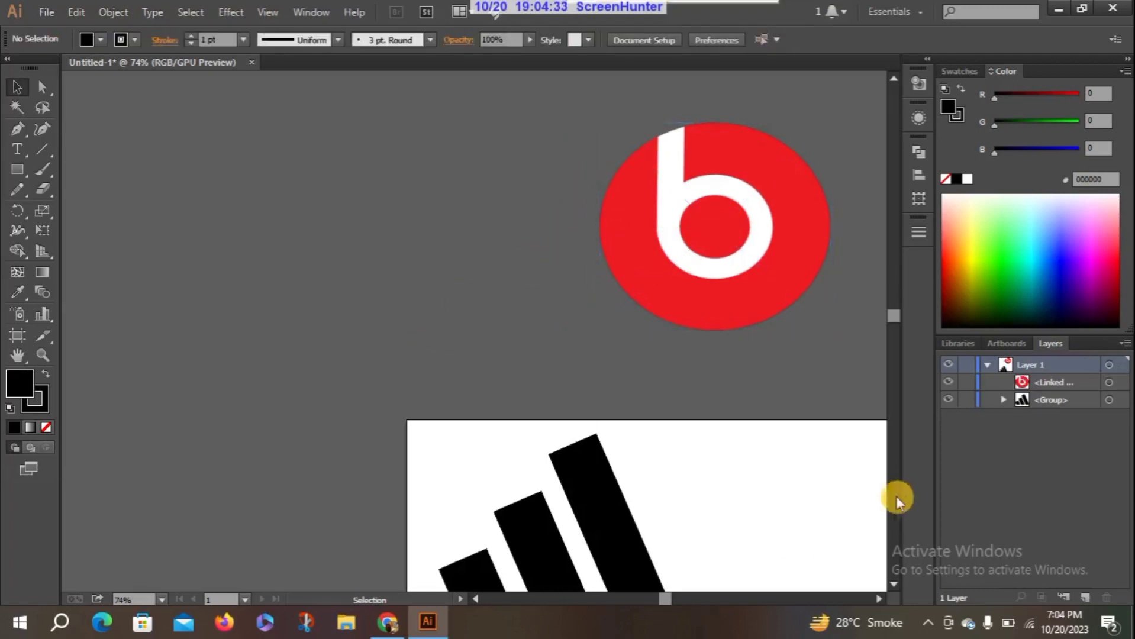
# Step: Move the Beats image onto the artboard, to the right of the adidas stripes
pyautogui.moveTo(664, 600)
pyautogui.mouseDown()
pyautogui.moveTo(637, 599)
pyautogui.moveTo(672, 601)
pyautogui.mouseUp()
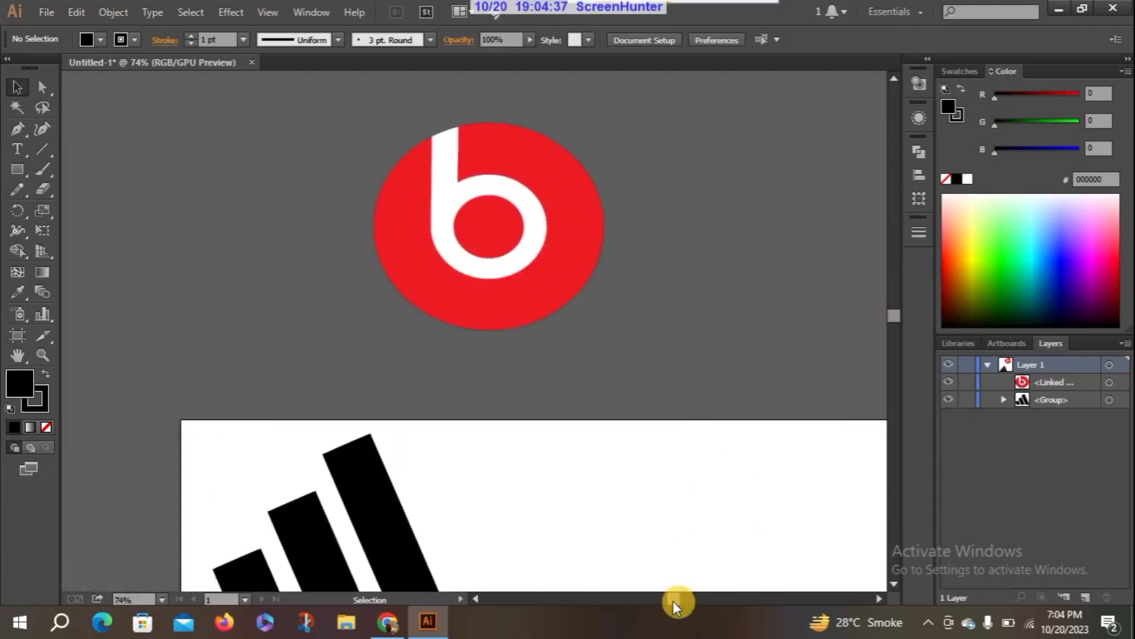
pyautogui.moveTo(895, 317); pyautogui.dragTo(897, 325)
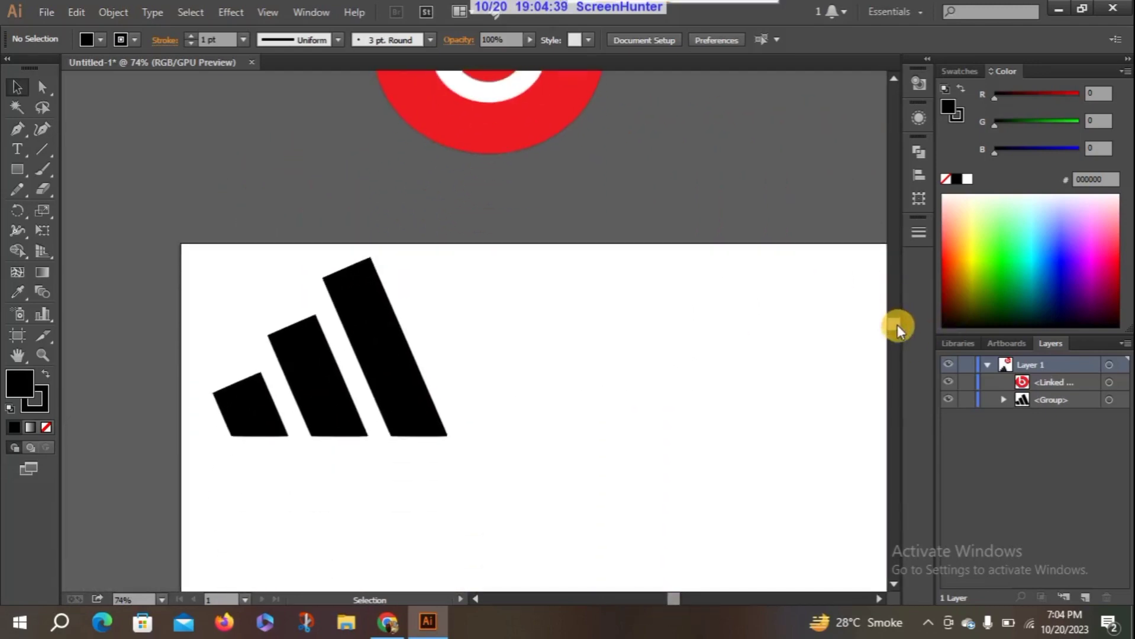
pyautogui.moveTo(532, 135); pyautogui.dragTo(649, 413)
pyautogui.moveTo(895, 322); pyautogui.dragTo(897, 329)
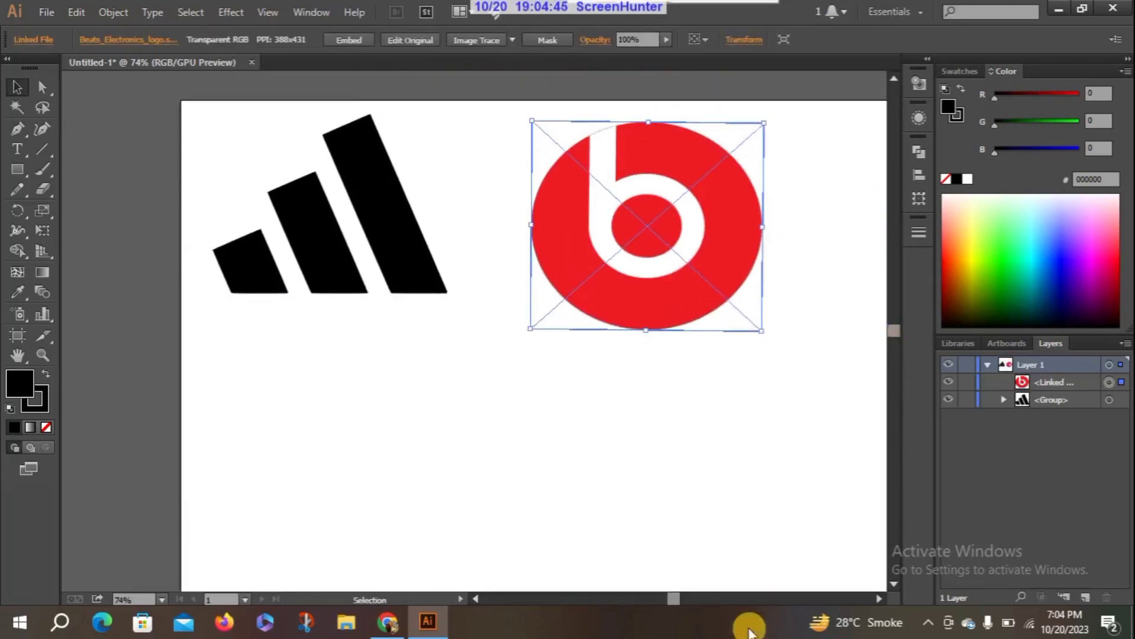
# Step: Move the Beats image to the artboard's upper right edge and the adidas stripes down to the lower left area
pyautogui.moveTo(679, 596); pyautogui.dragTo(683, 596)
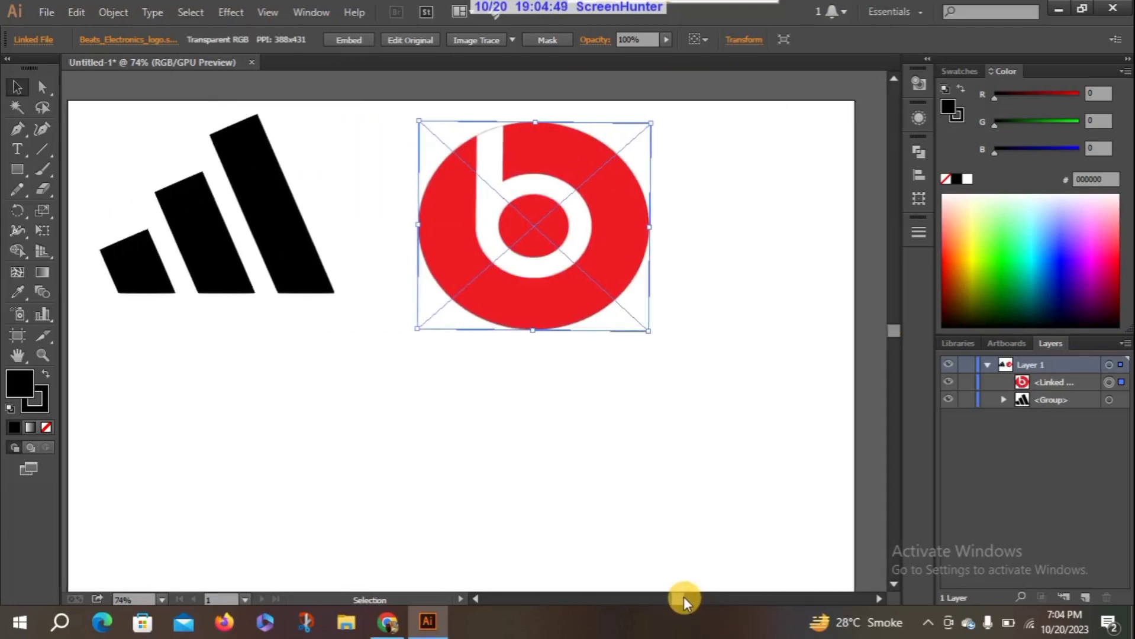
pyautogui.moveTo(517, 242); pyautogui.dragTo(778, 252)
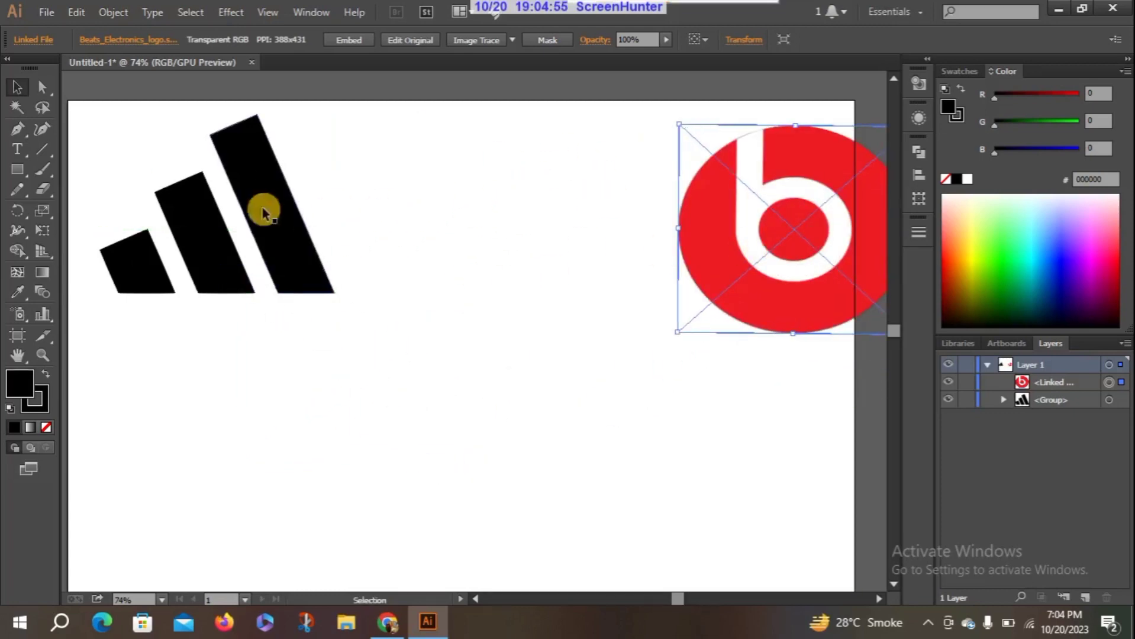
pyautogui.moveTo(210, 225); pyautogui.dragTo(201, 467)
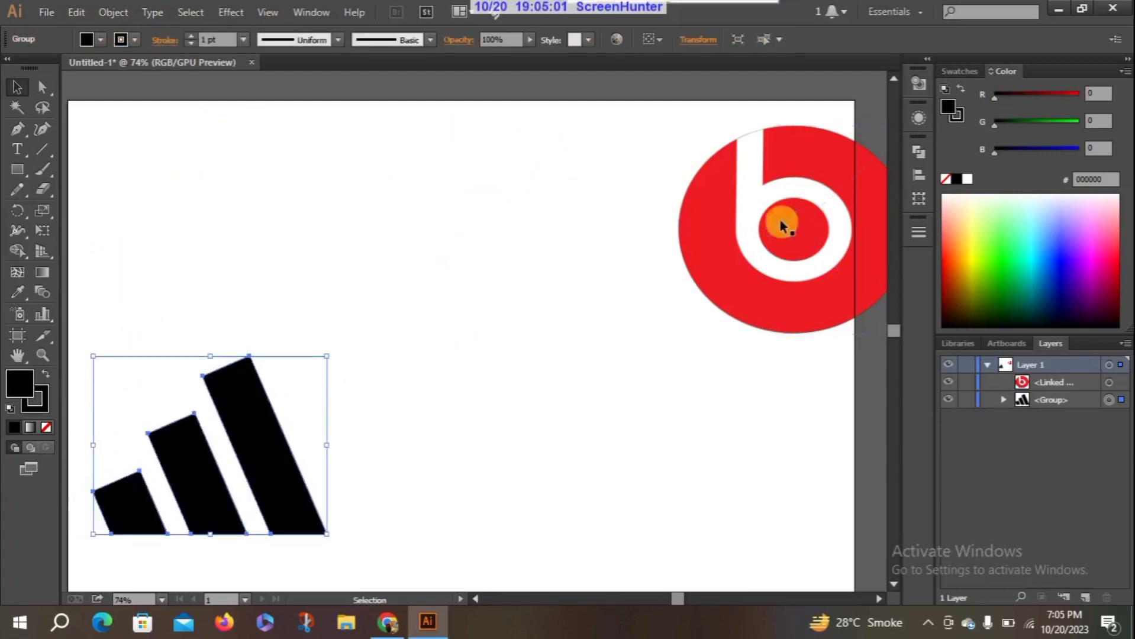
pyautogui.moveTo(780, 223); pyautogui.dragTo(723, 236)
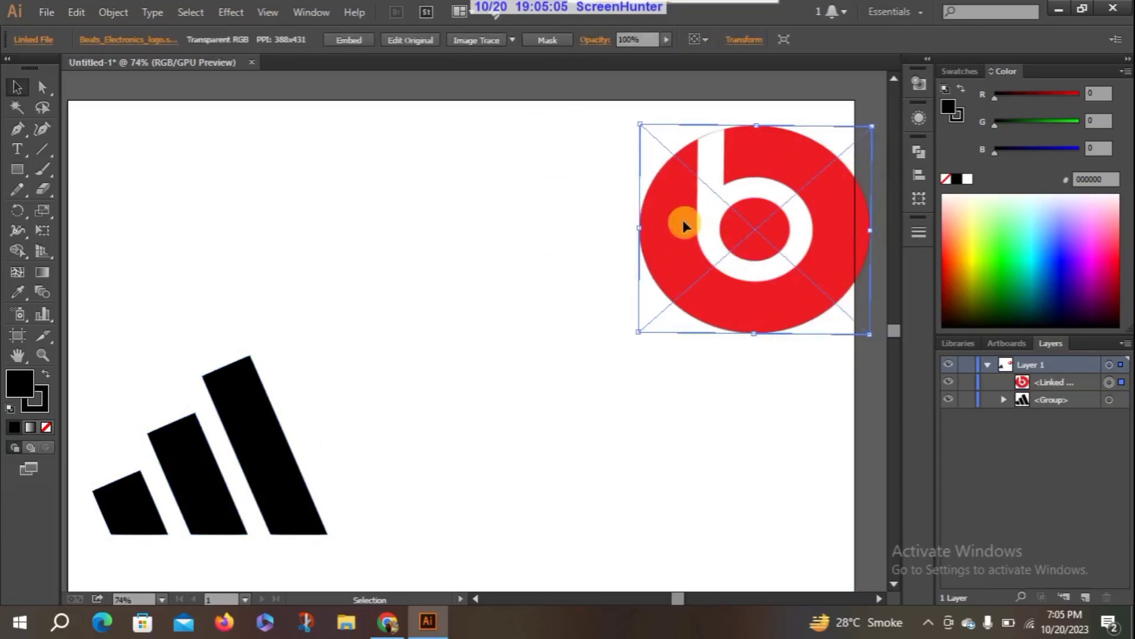
# Step: Lock the Beats image in place and rename the adidas stripes group as ADDIDAS
pyautogui.click(966, 382)
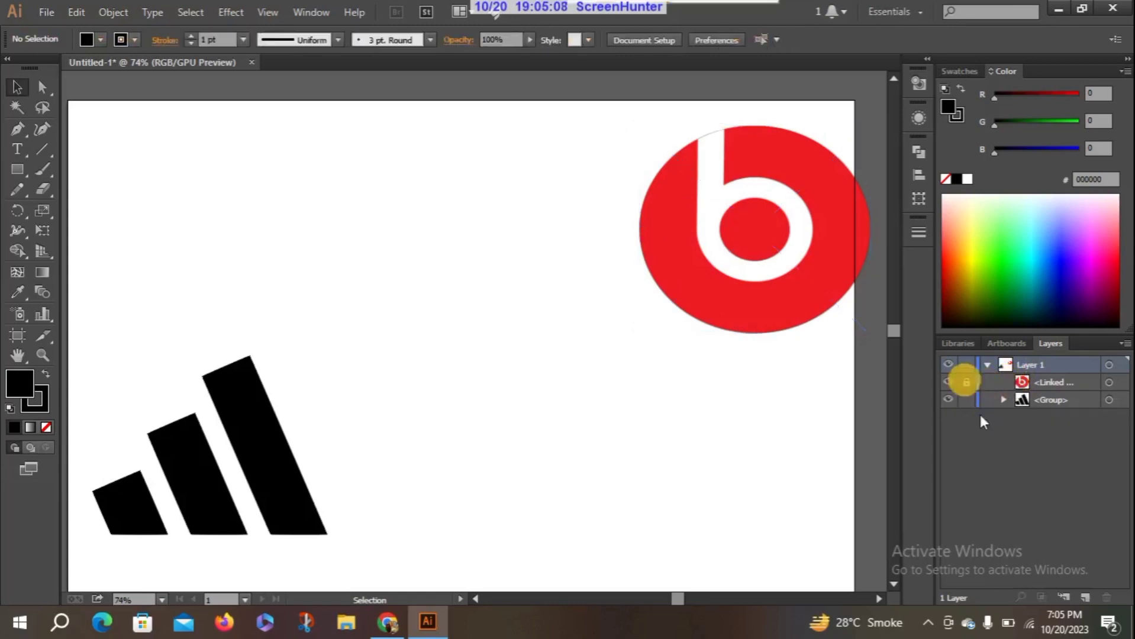
pyautogui.click(1041, 400)
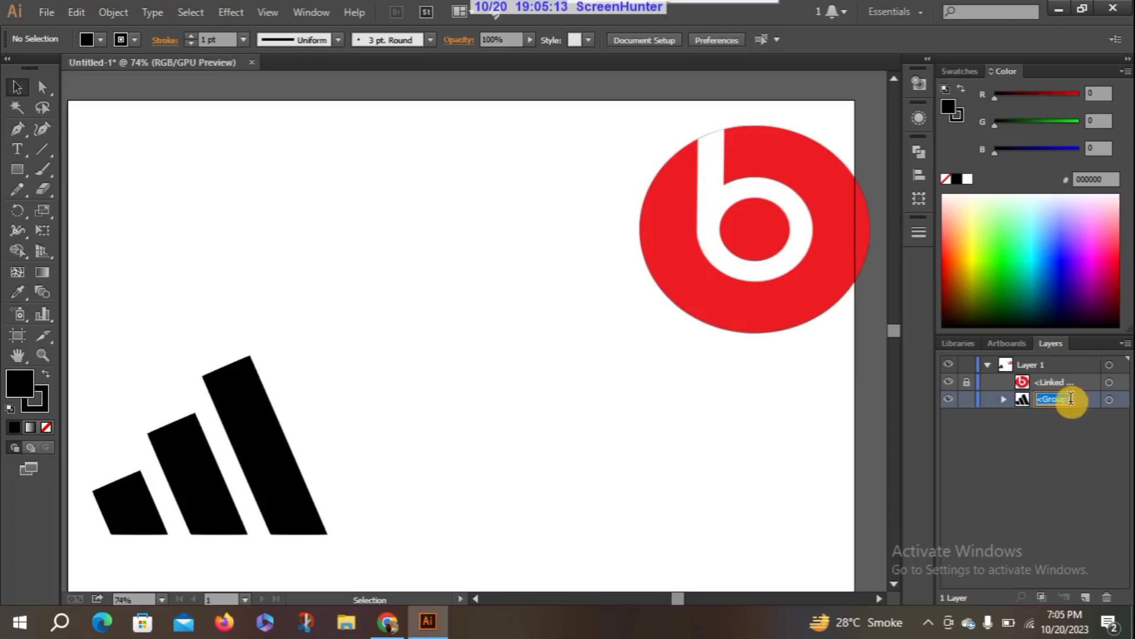
pyautogui.write('ADDIDAS')
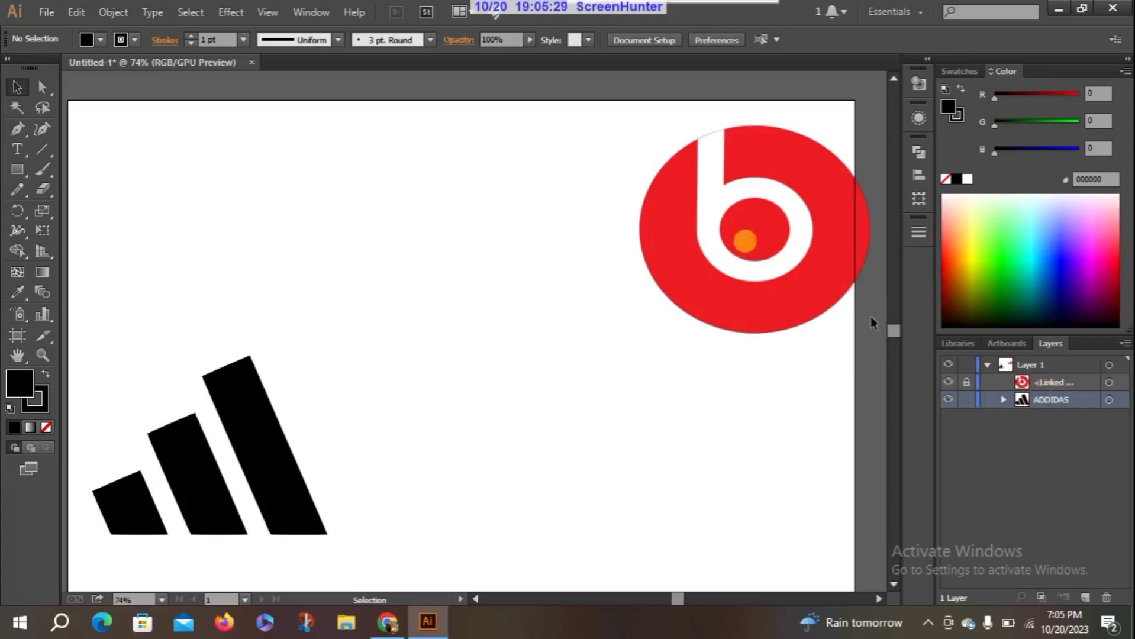
pyautogui.click(964, 382)
# Step: Draw a black circle with the Ellipse tool between the stripes and the Beats image, starting at about X 470 px, Y 135 px
pyautogui.moveTo(24, 171); pyautogui.dragTo(118, 210)
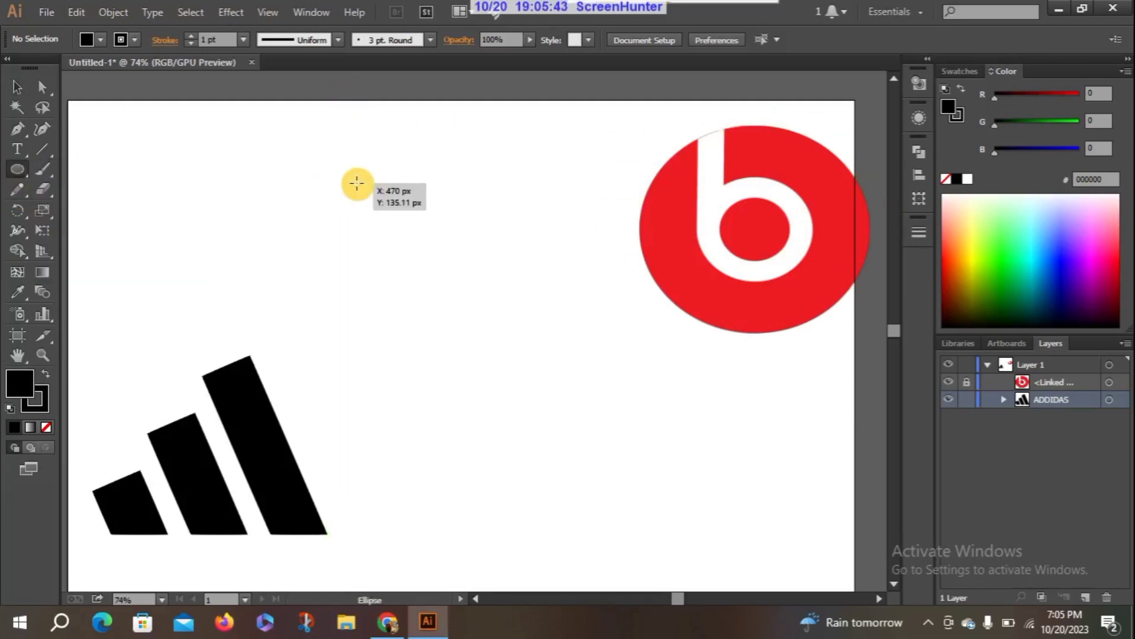
pyautogui.moveTo(357, 182); pyautogui.dragTo(502, 397)
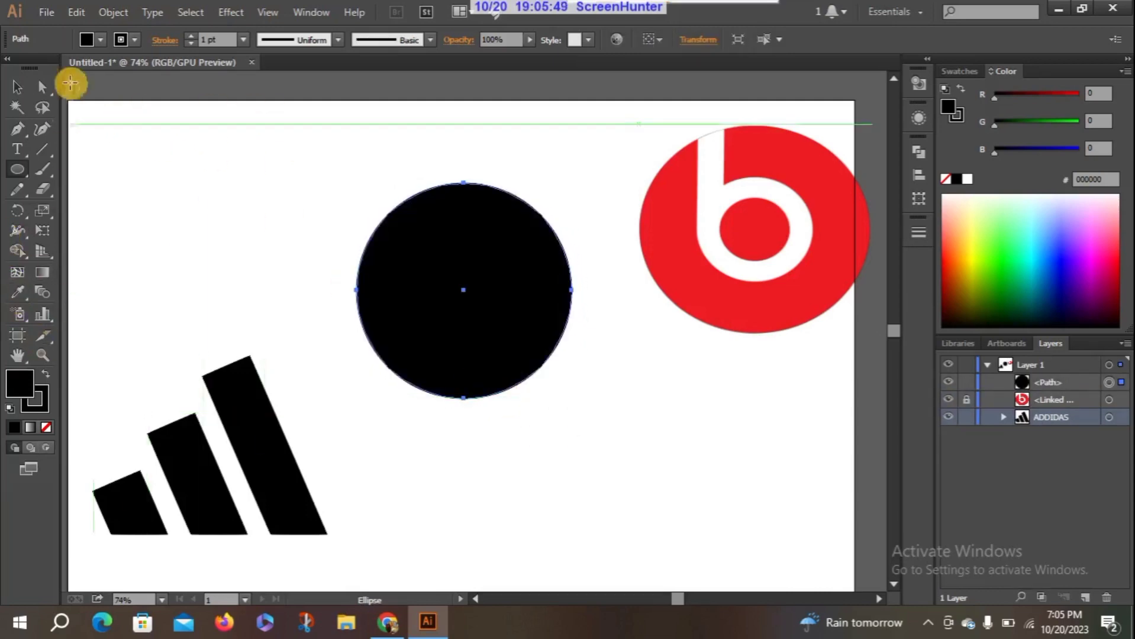
pyautogui.click(17, 87)
pyautogui.press('Return')
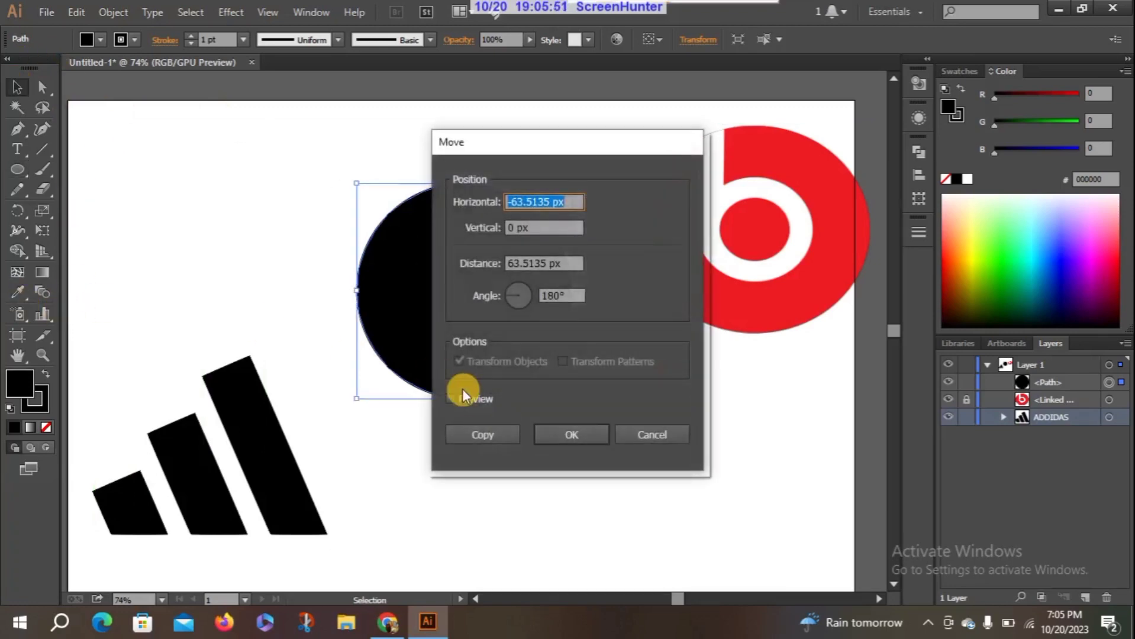
pyautogui.click(651, 435)
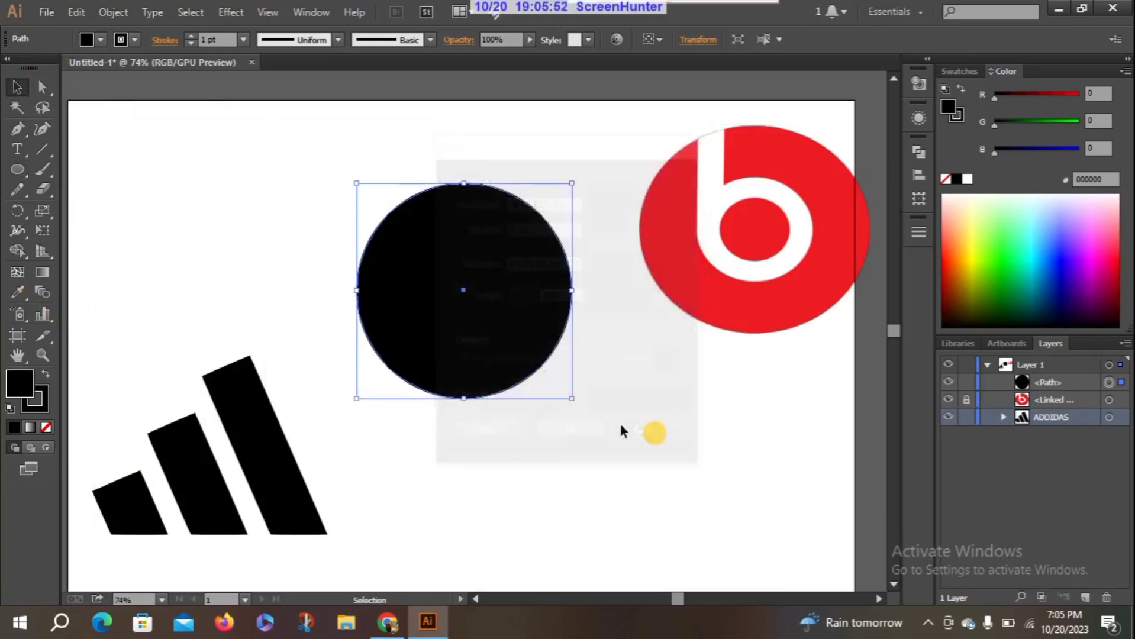
# Step: Fill the circle with the red sampled from the Beats image and move it up beside that image
pyautogui.click(17, 291)
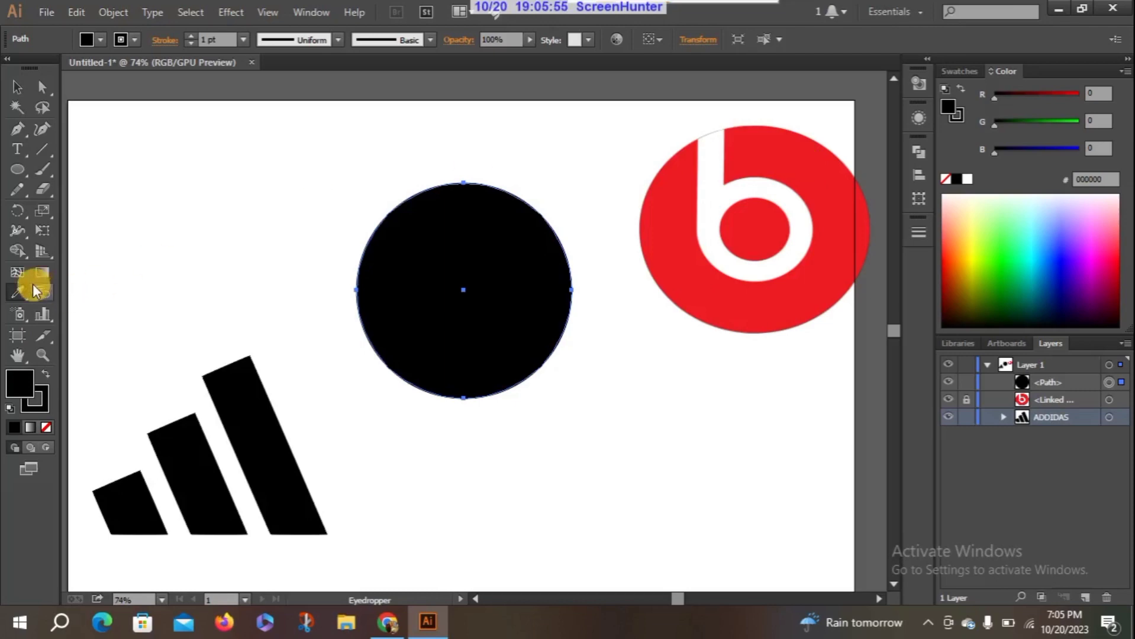
pyautogui.click(802, 153)
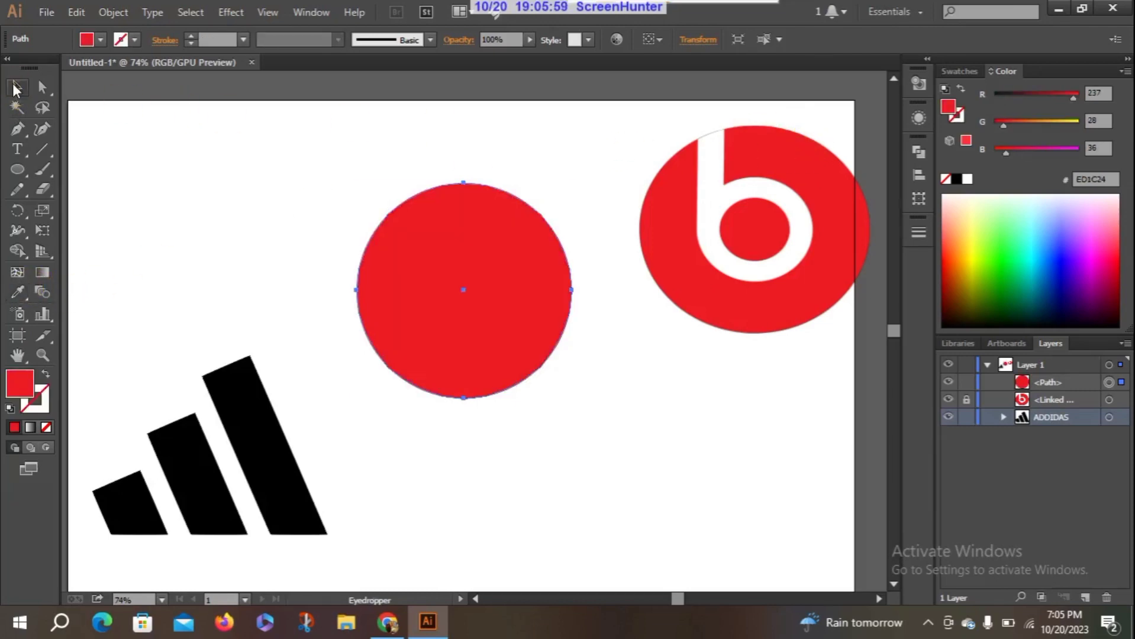
pyautogui.click(17, 87)
pyautogui.moveTo(443, 258); pyautogui.dragTo(475, 221)
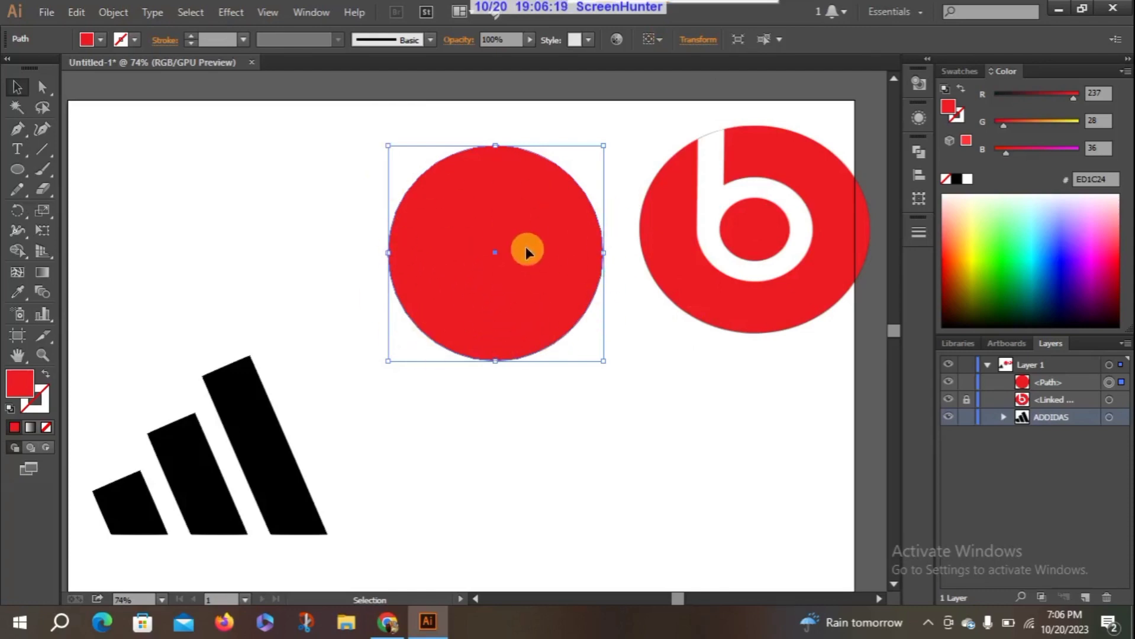
# Step: Paste a copy of the red circle in front and shrink it about its centre to slightly under half the diameter
pyautogui.hotkey('ctrl', 'c')
pyautogui.hotkey('ctrl', 'f')
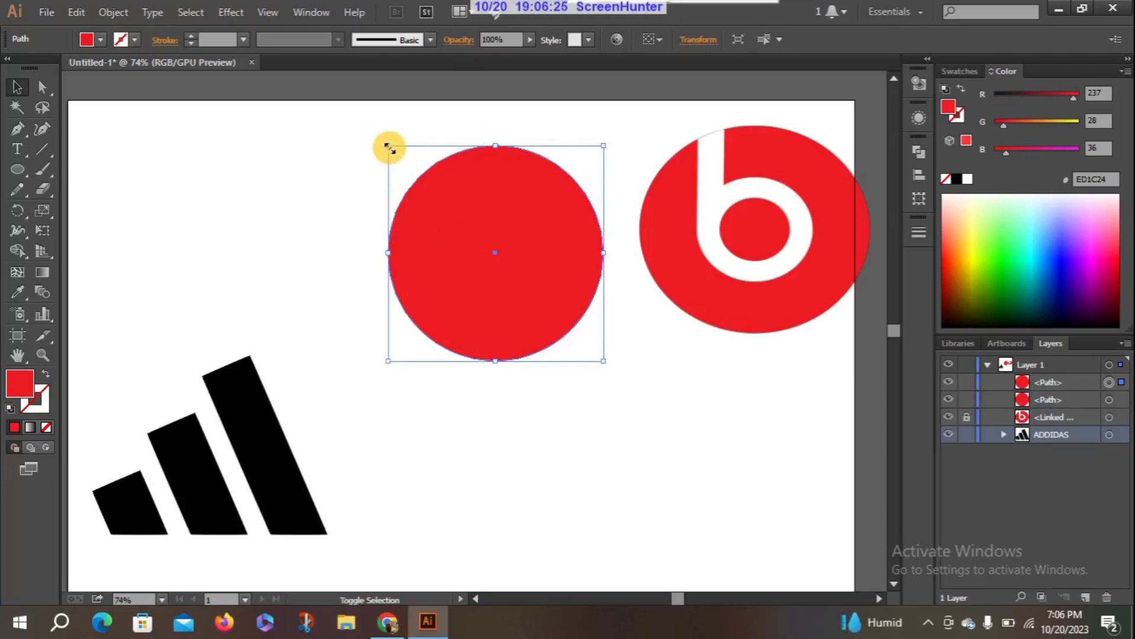
pyautogui.moveTo(388, 145); pyautogui.dragTo(426, 174)
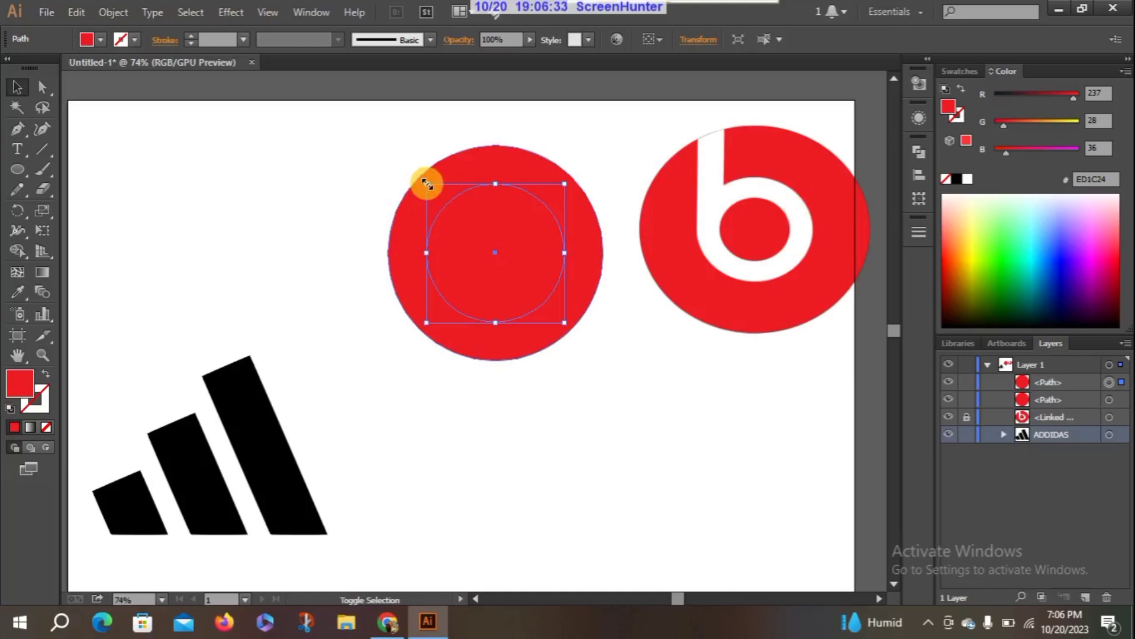
pyautogui.moveTo(427, 184); pyautogui.dragTo(446, 201)
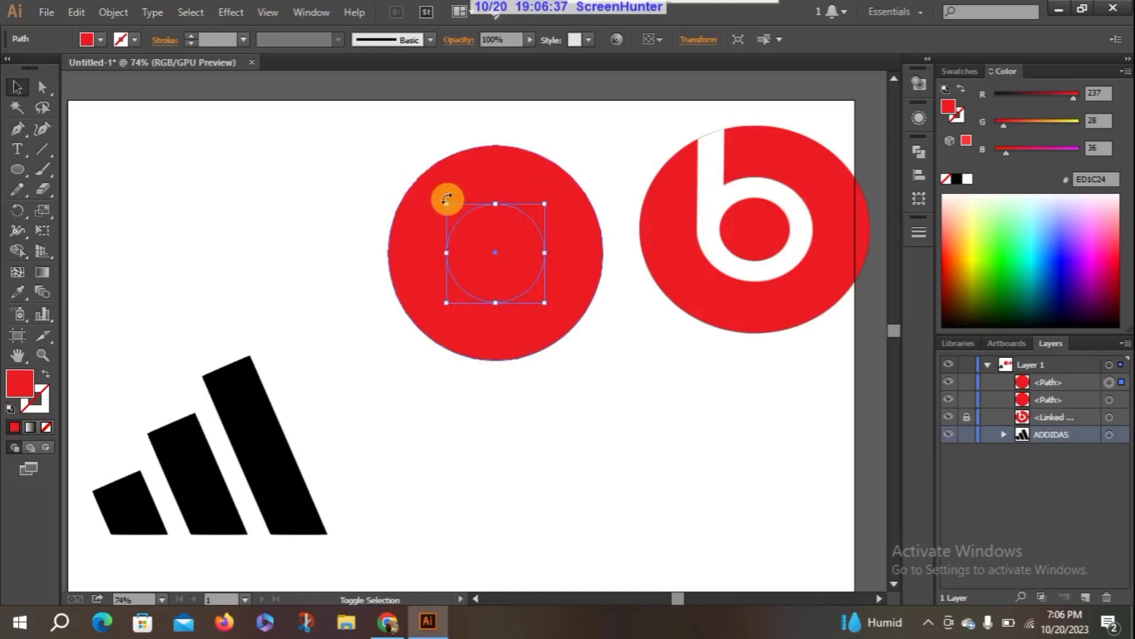
pyautogui.click(268, 160)
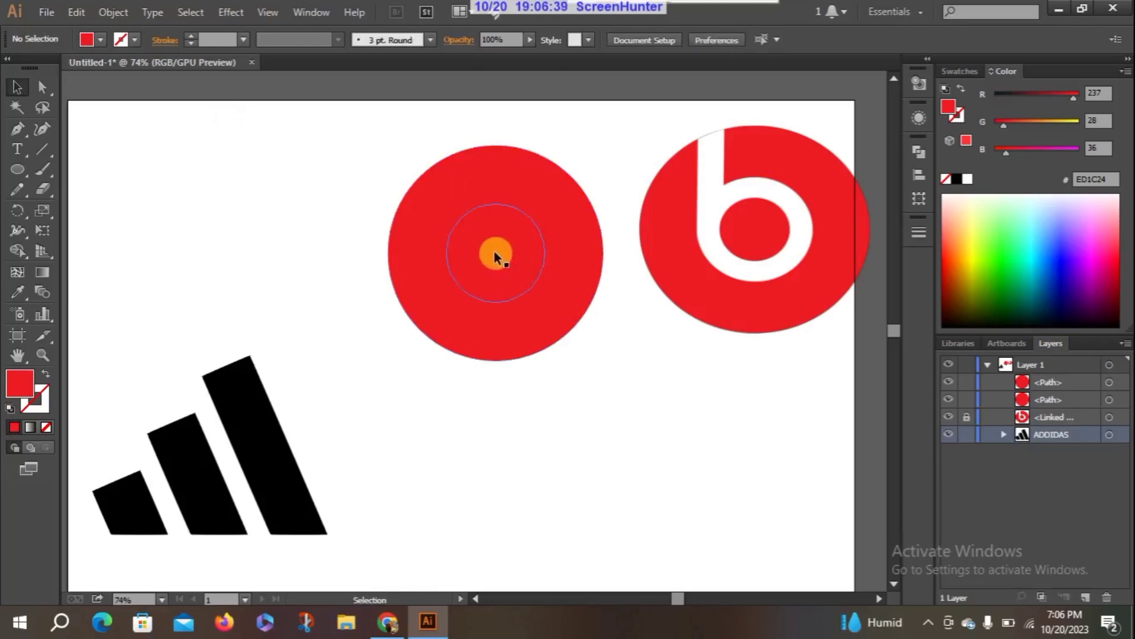
# Step: Give the small inner circle a white 4 pt stroke
pyautogui.click(461, 226)
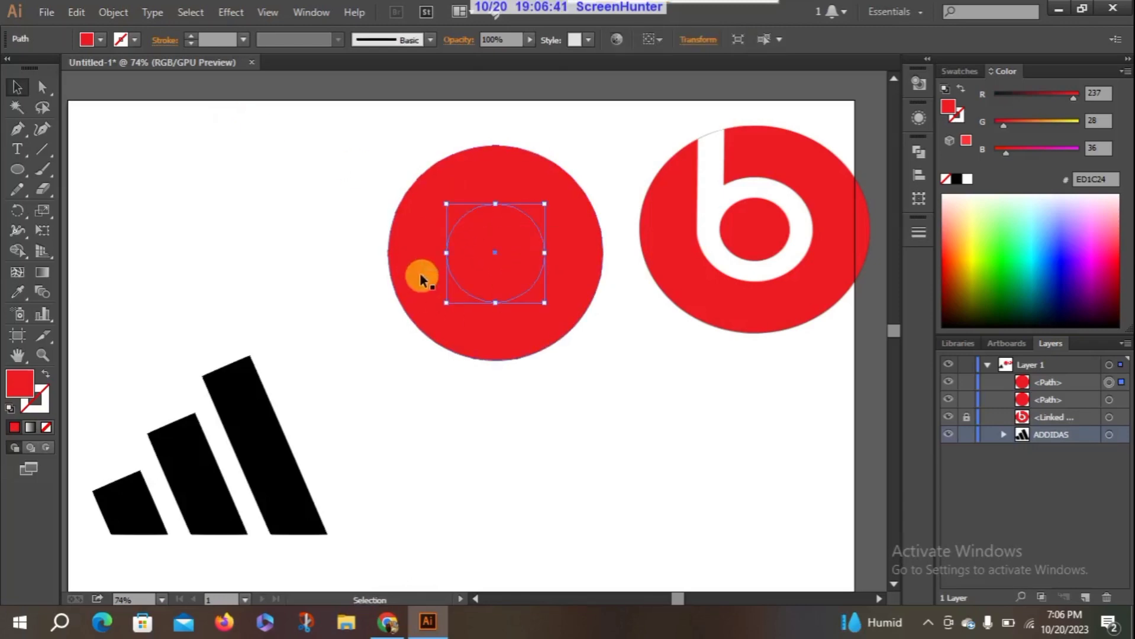
pyautogui.click(488, 313)
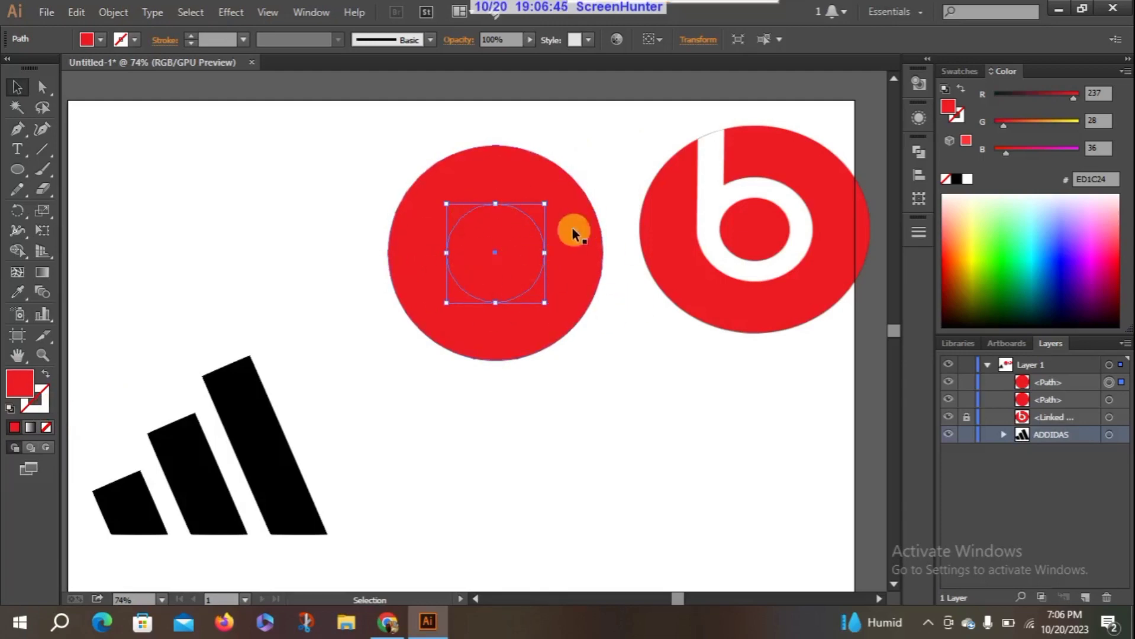
pyautogui.click(42, 407)
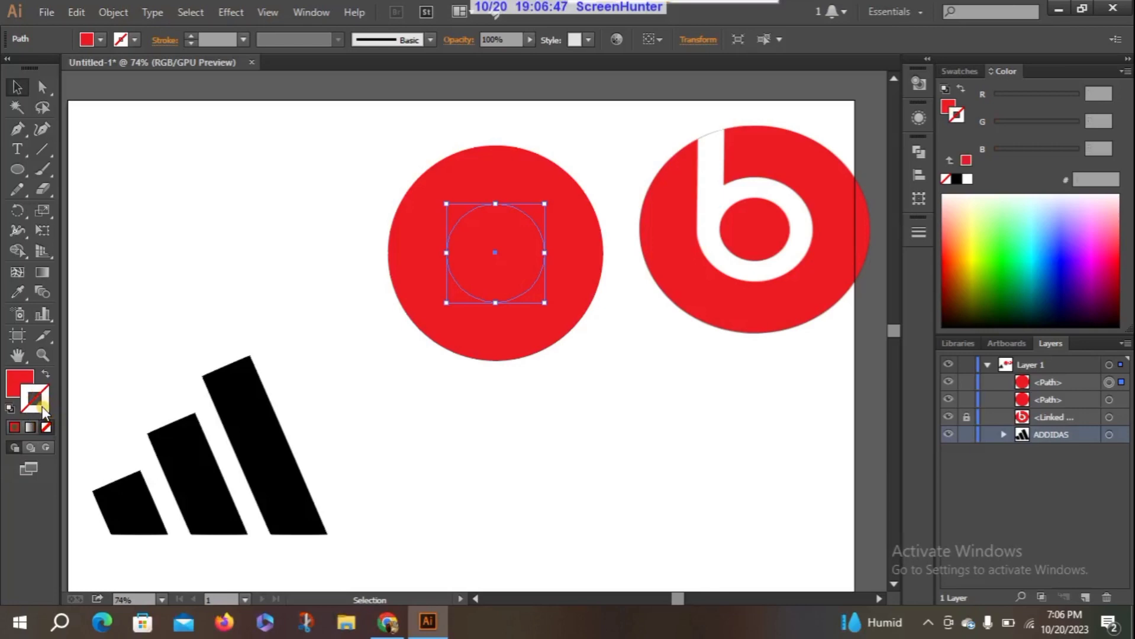
pyautogui.click(14, 427)
pyautogui.doubleClick(37, 412)
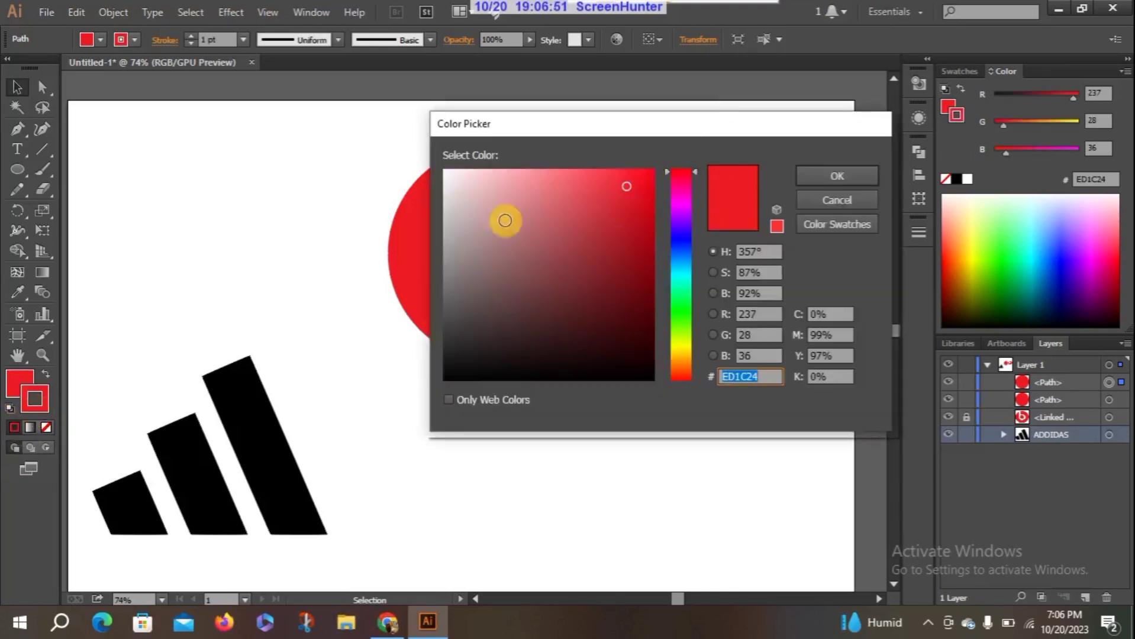
pyautogui.click(828, 200)
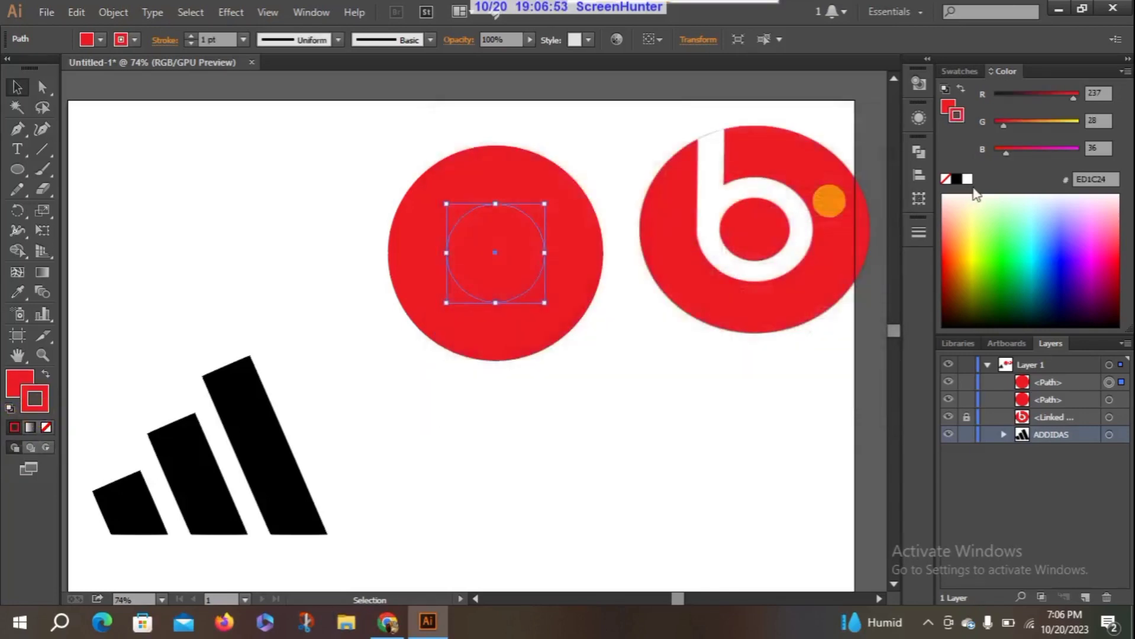
pyautogui.click(967, 178)
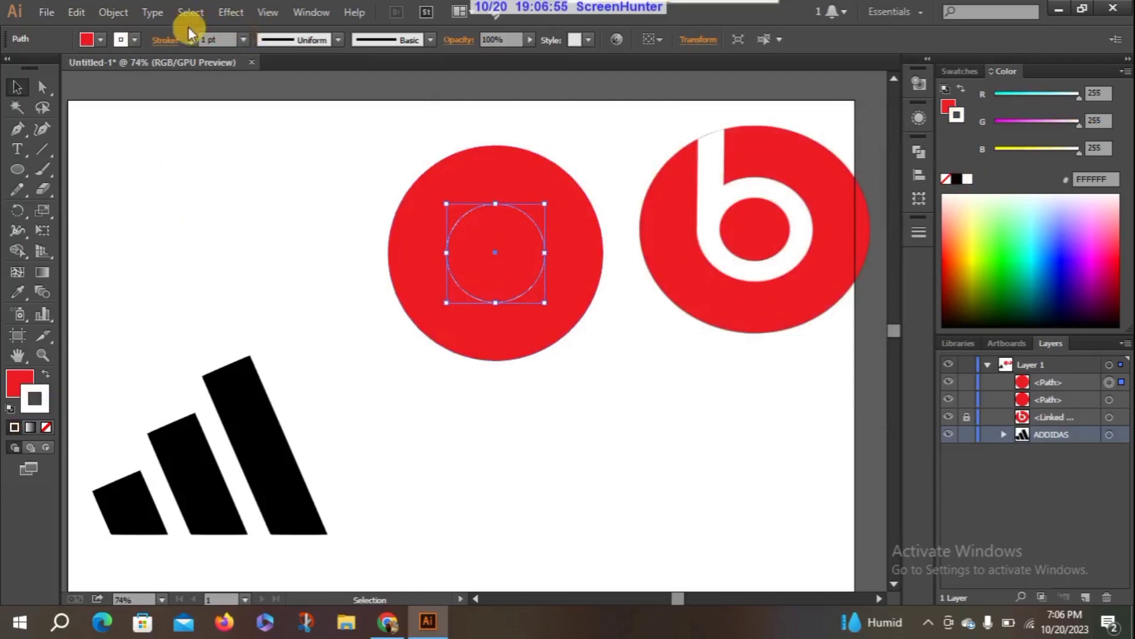
pyautogui.click(243, 39)
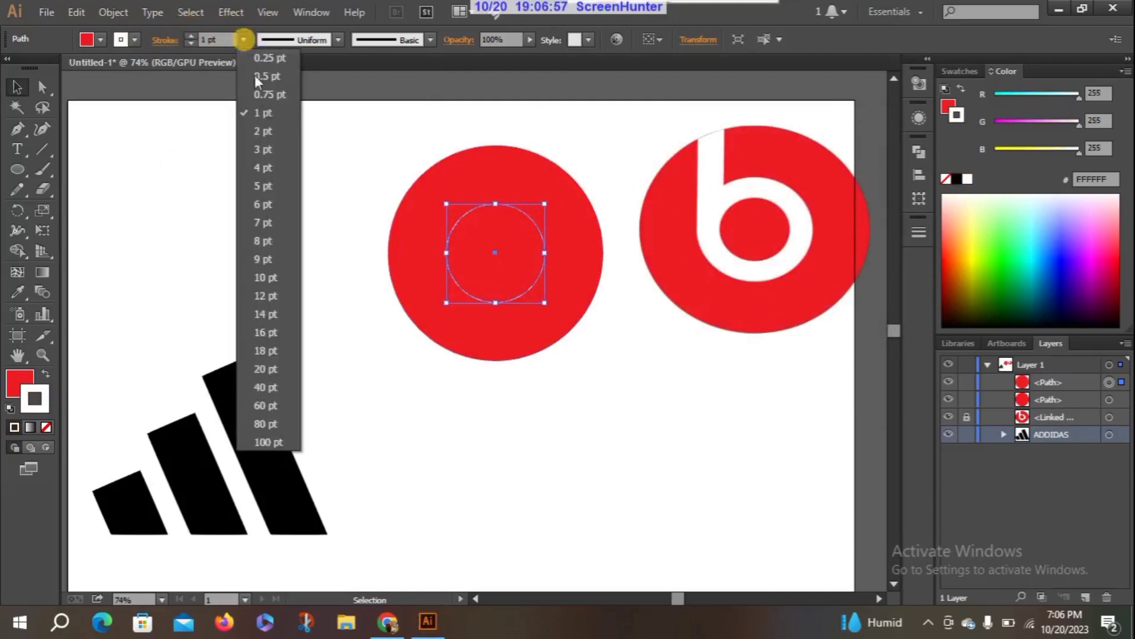
pyautogui.click(261, 168)
pyautogui.click(316, 195)
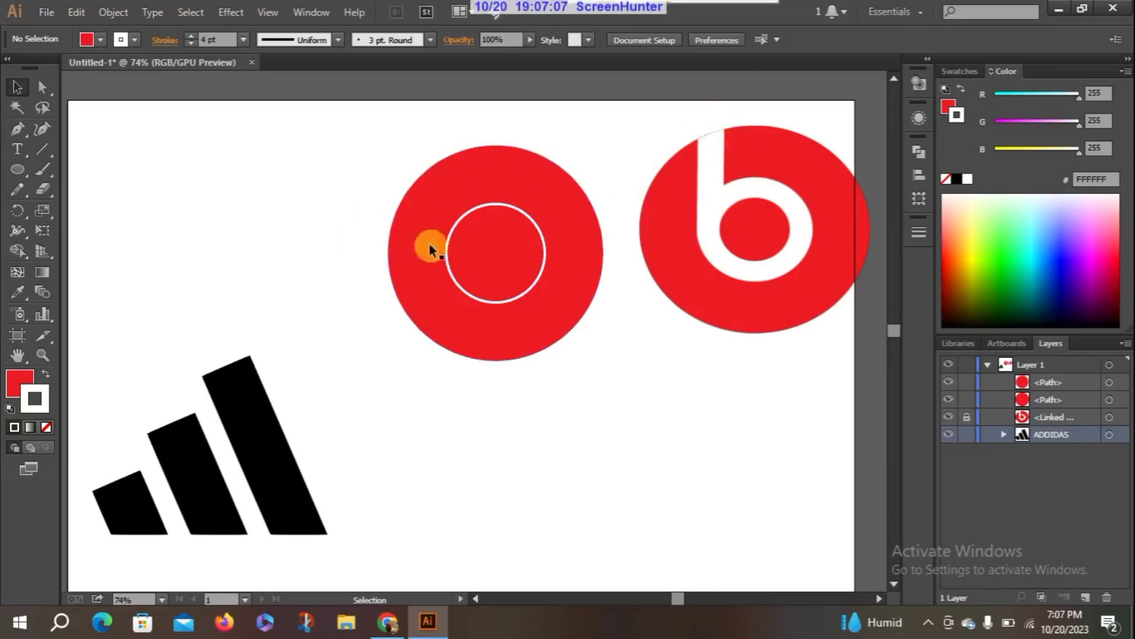
# Step: Draw a vertical white line from above the red circle down into the inner circle, ending at about X 696 px, Y 220 px
pyautogui.click(43, 149)
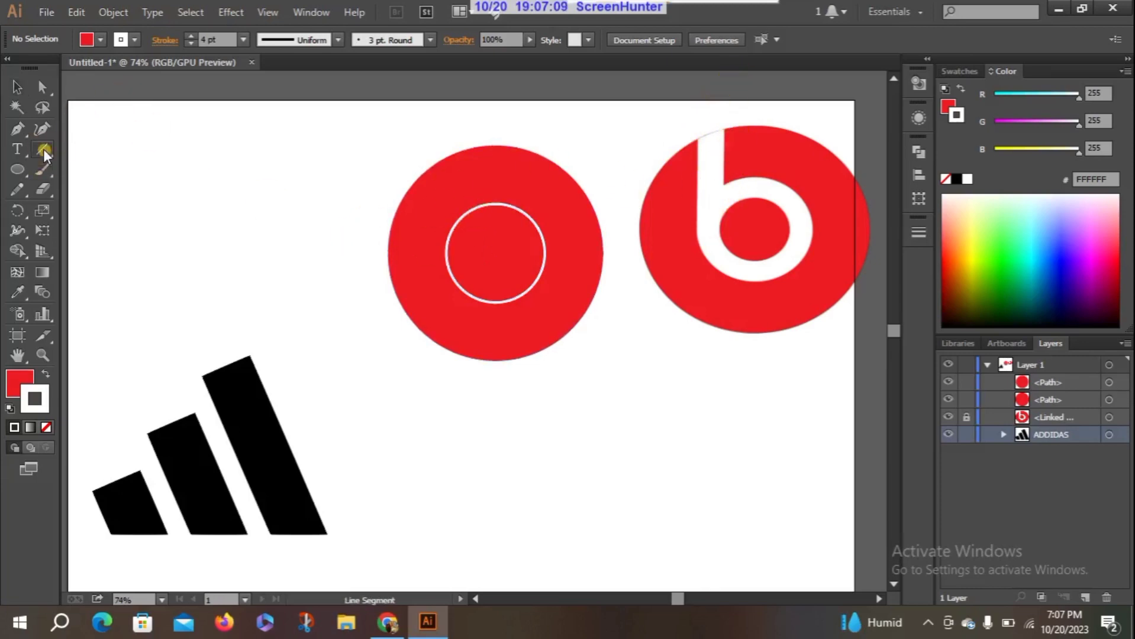
pyautogui.moveTo(492, 127); pyautogui.dragTo(495, 235)
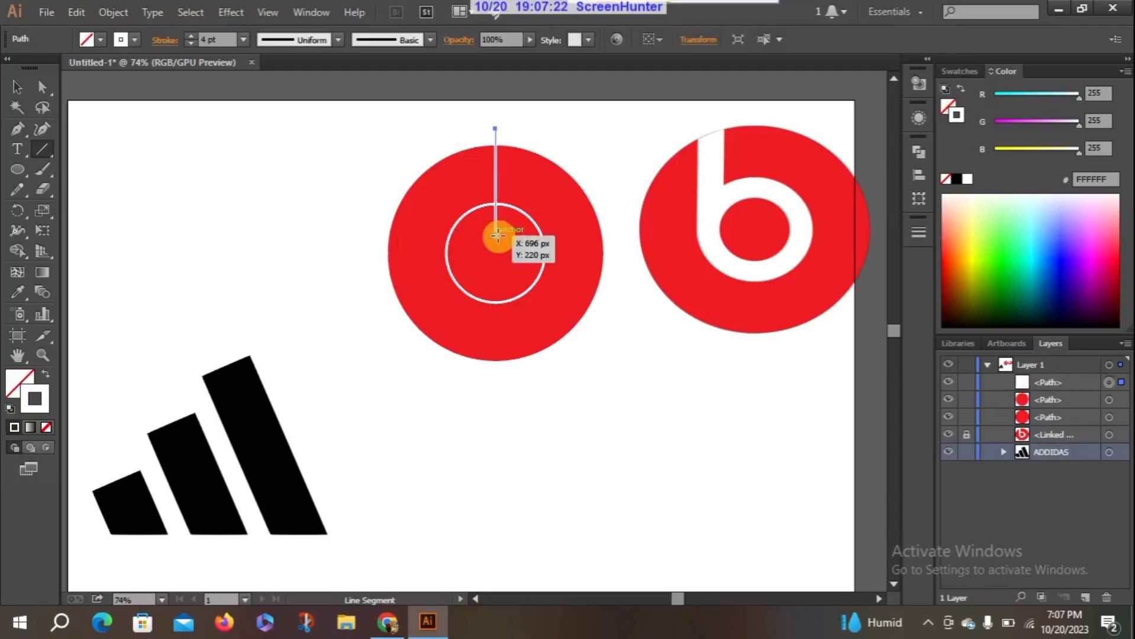
pyautogui.click(329, 178)
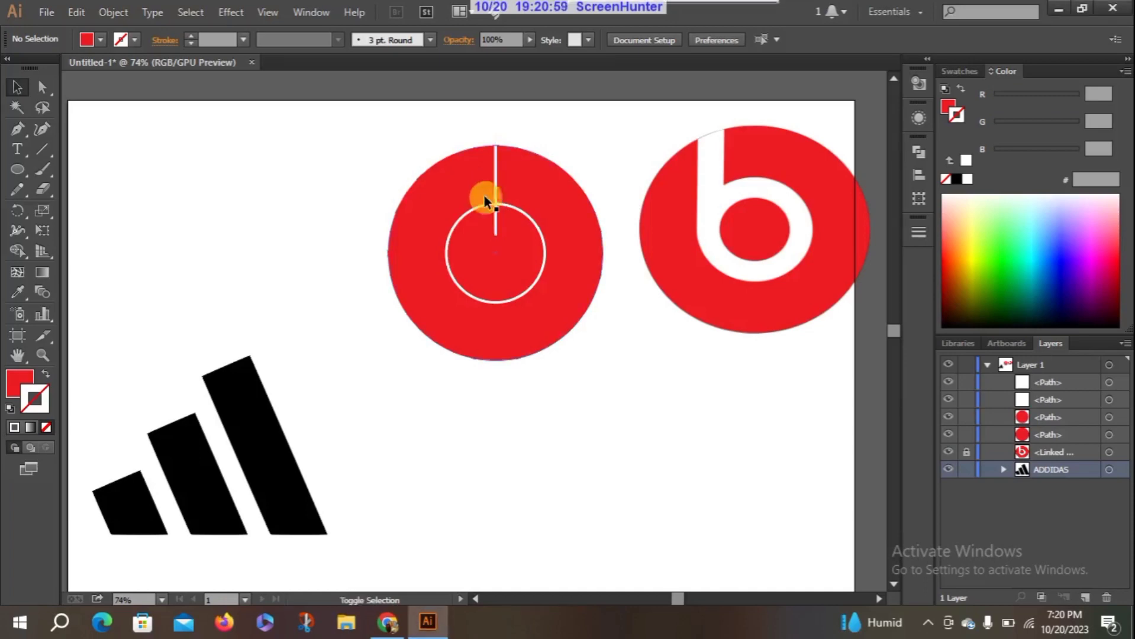
# Step: Align the vertical line and the inner circle by their left edges to form the letter b
pyautogui.click(473, 207)
pyautogui.keyDown('shift'); pyautogui.click(496, 180); pyautogui.keyUp('shift')
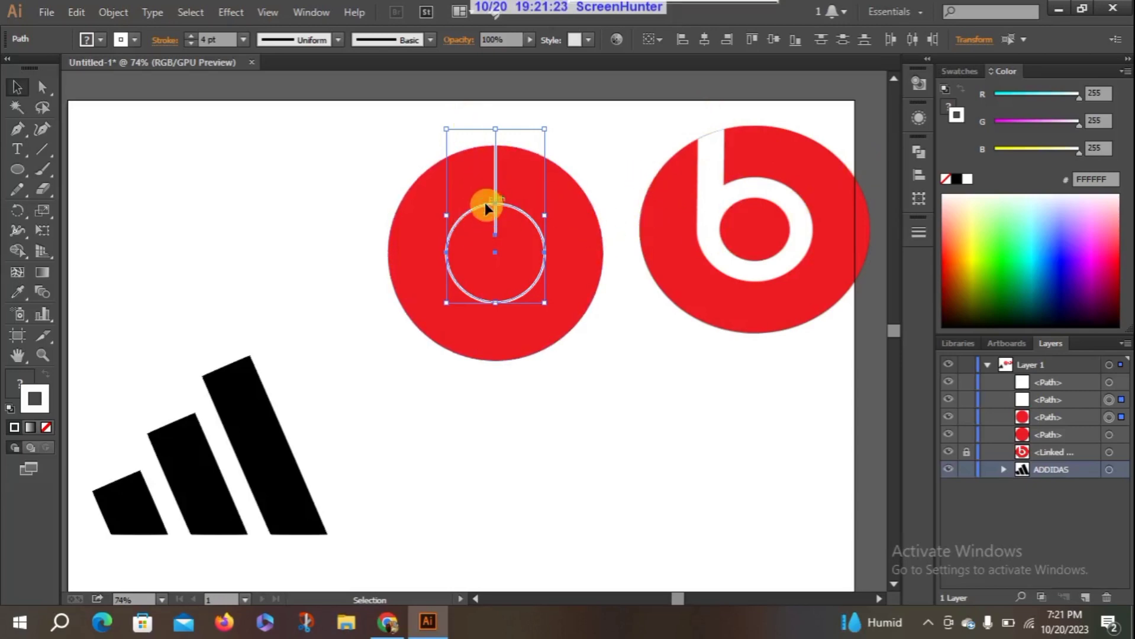
pyautogui.click(918, 175)
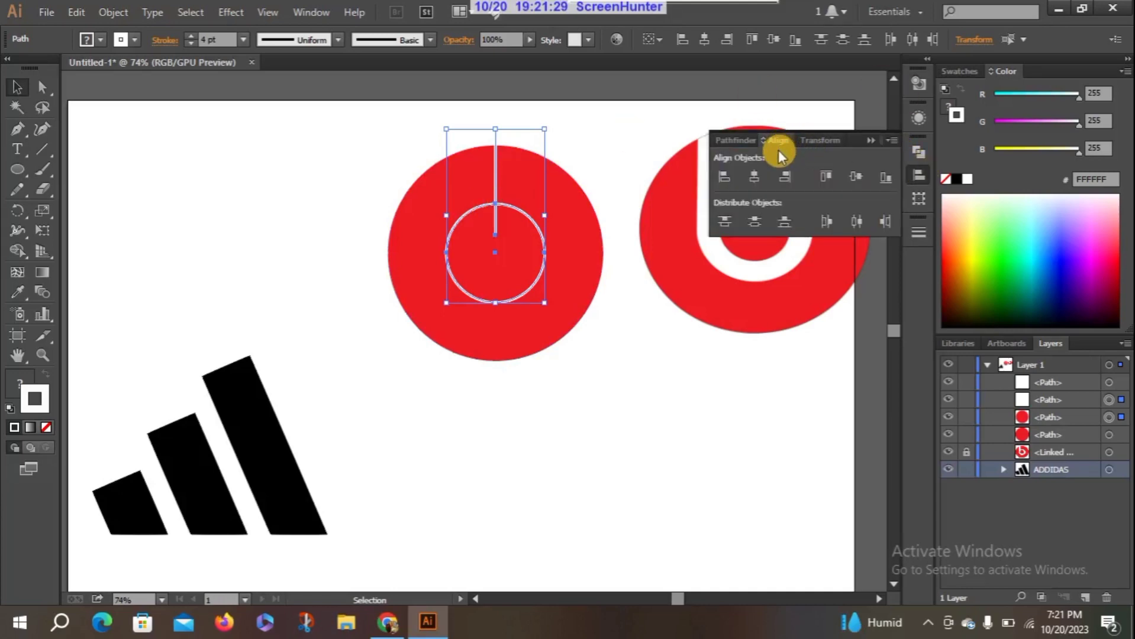
pyautogui.click(724, 177)
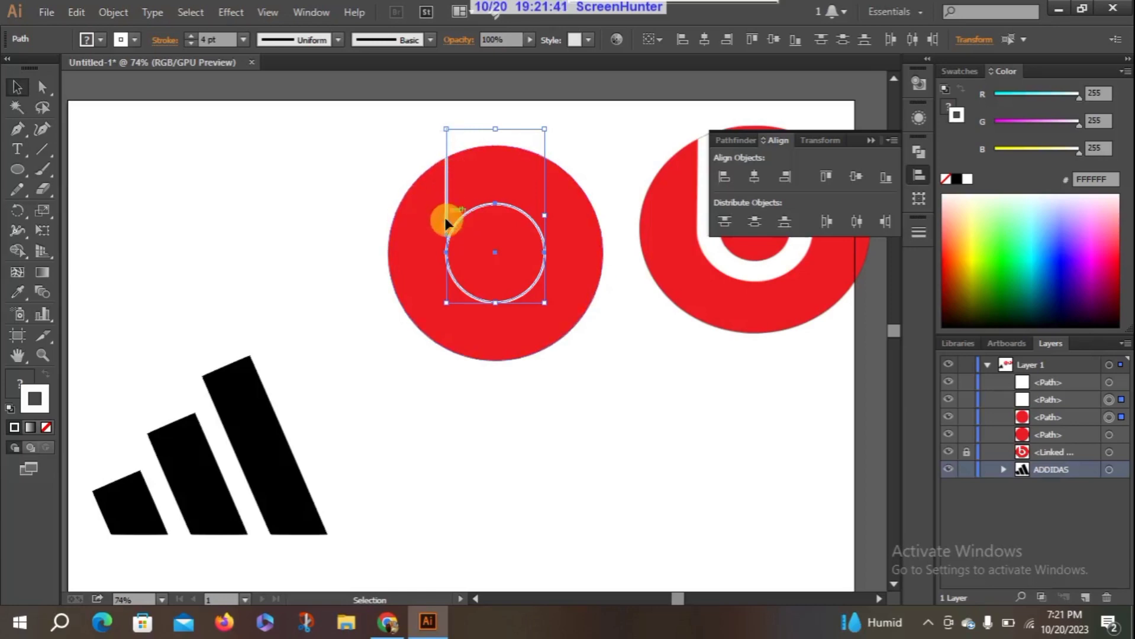
pyautogui.click(869, 139)
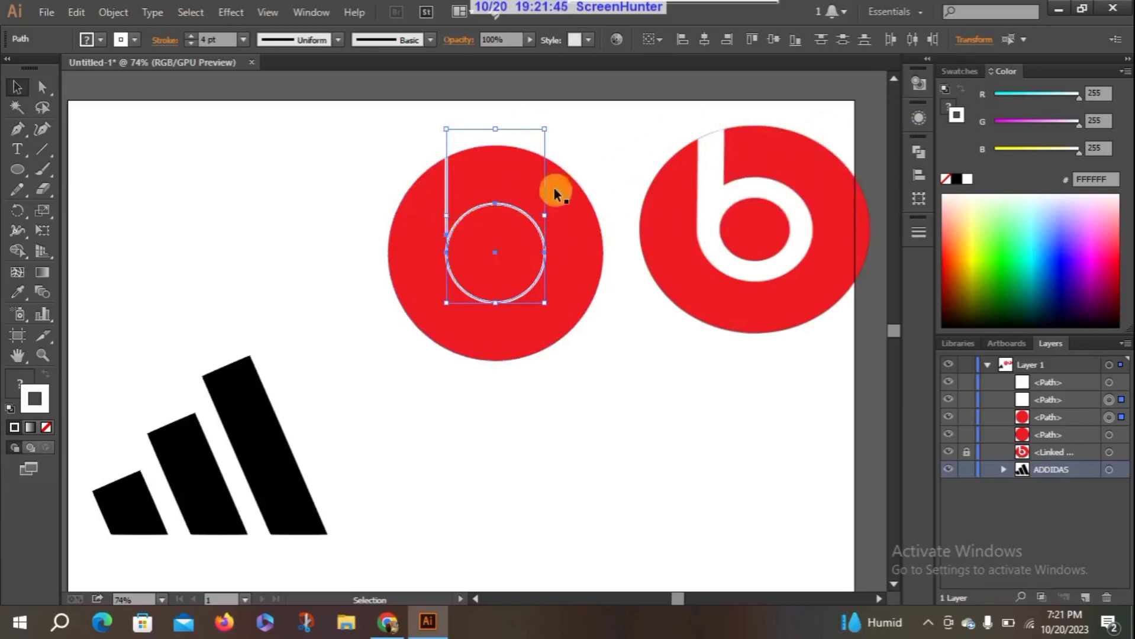
# Step: Set the stroke weight of the vertical line and the inner circle to 12 pt
pyautogui.click(189, 34)
pyautogui.click(189, 34)
pyautogui.click(189, 34)
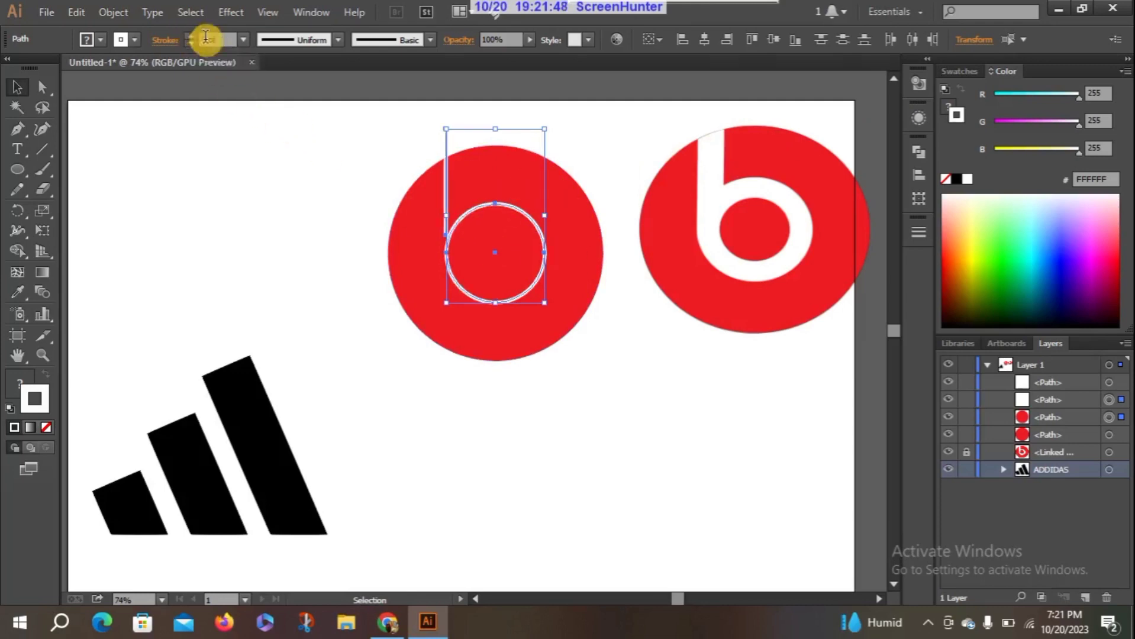
pyautogui.click(244, 40)
pyautogui.click(254, 295)
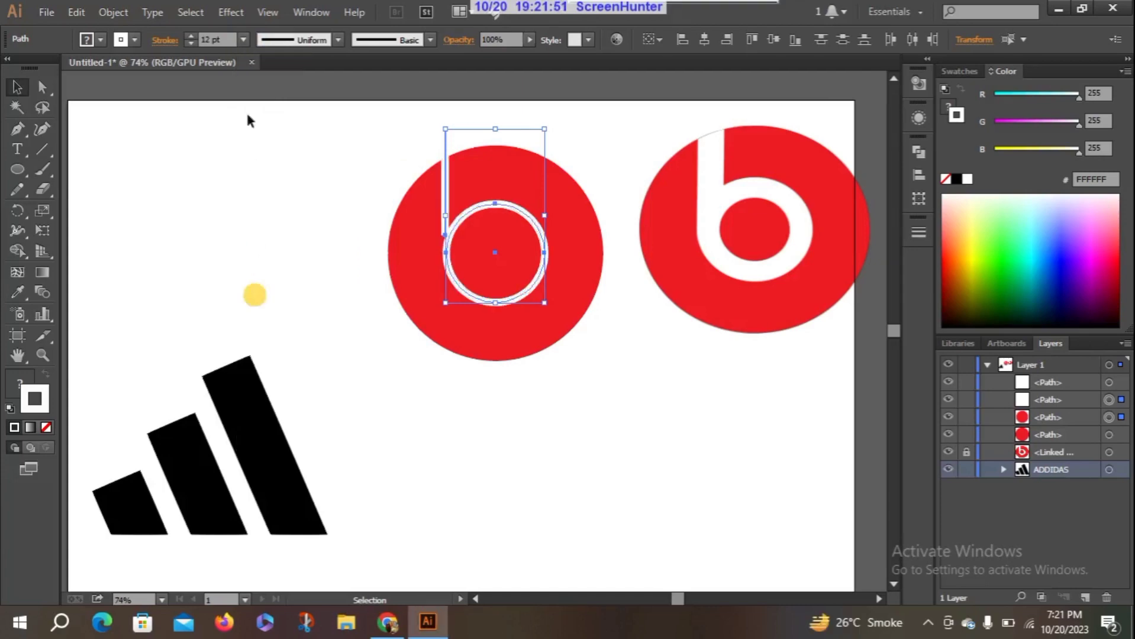
# Step: Try stroke weights of 40 pt and 20 pt on the vertical line and the inner circle
pyautogui.click(242, 40)
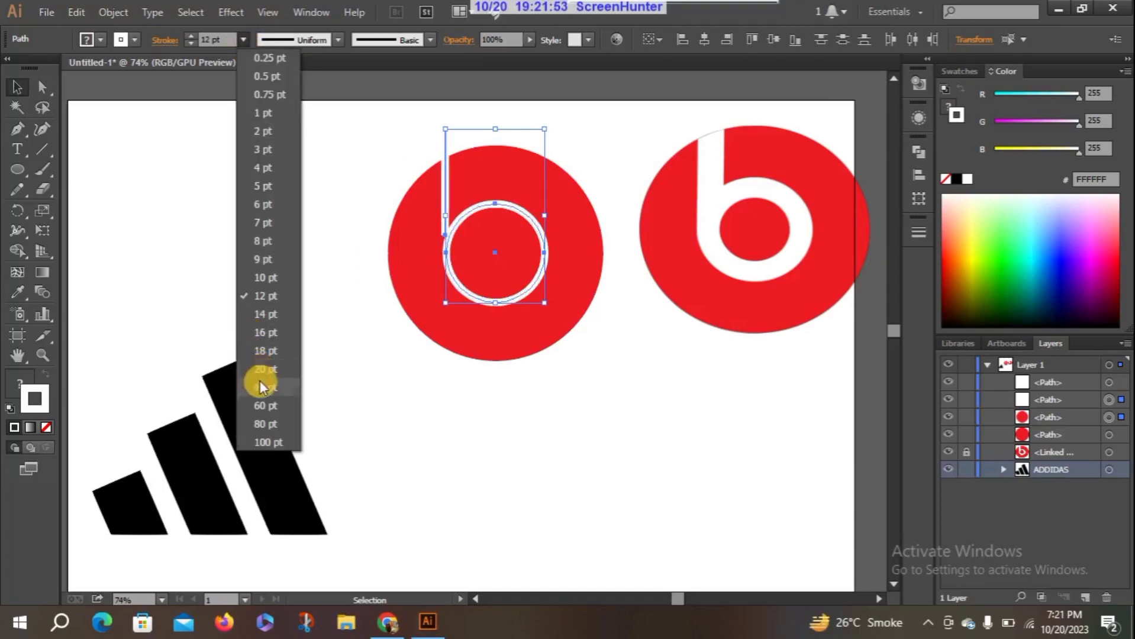
pyautogui.press('Escape')
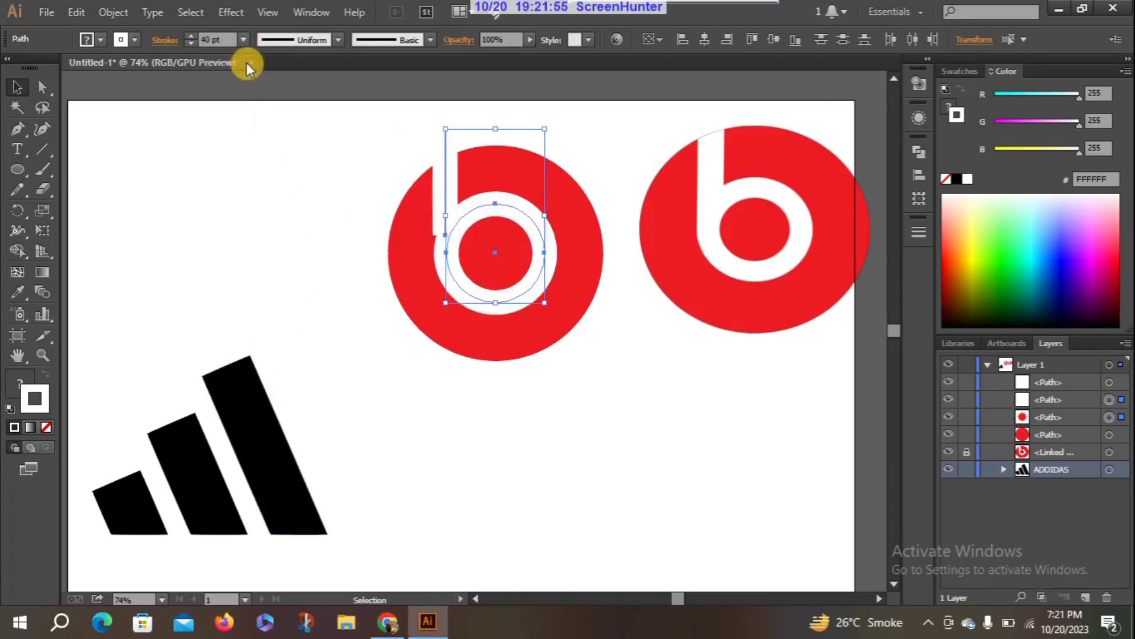
pyautogui.click(243, 39)
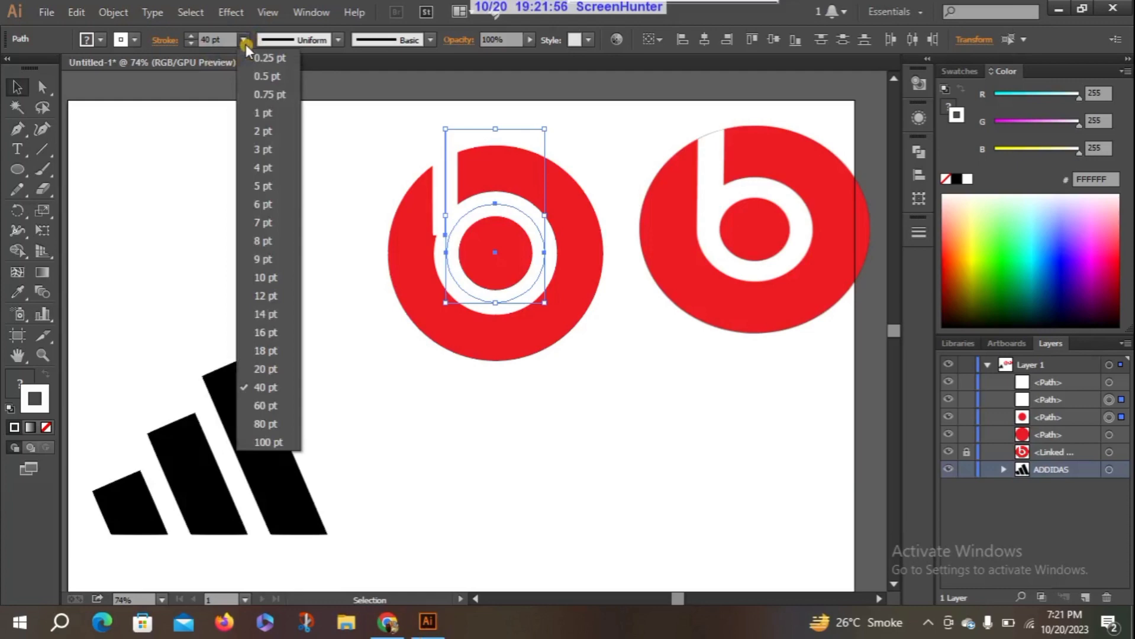
pyautogui.click(262, 375)
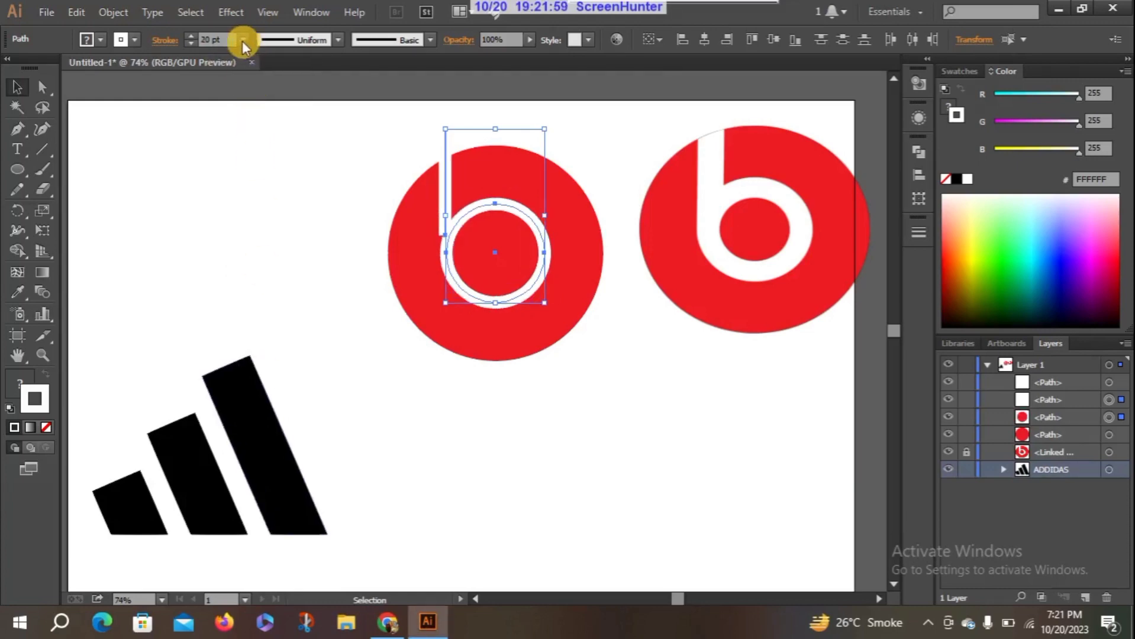
# Step: Set the stroke weight of the vertical line and the inner circle to 30 pt and deselect them
pyautogui.click(193, 43)
pyautogui.write('30')
pyautogui.press('Return')
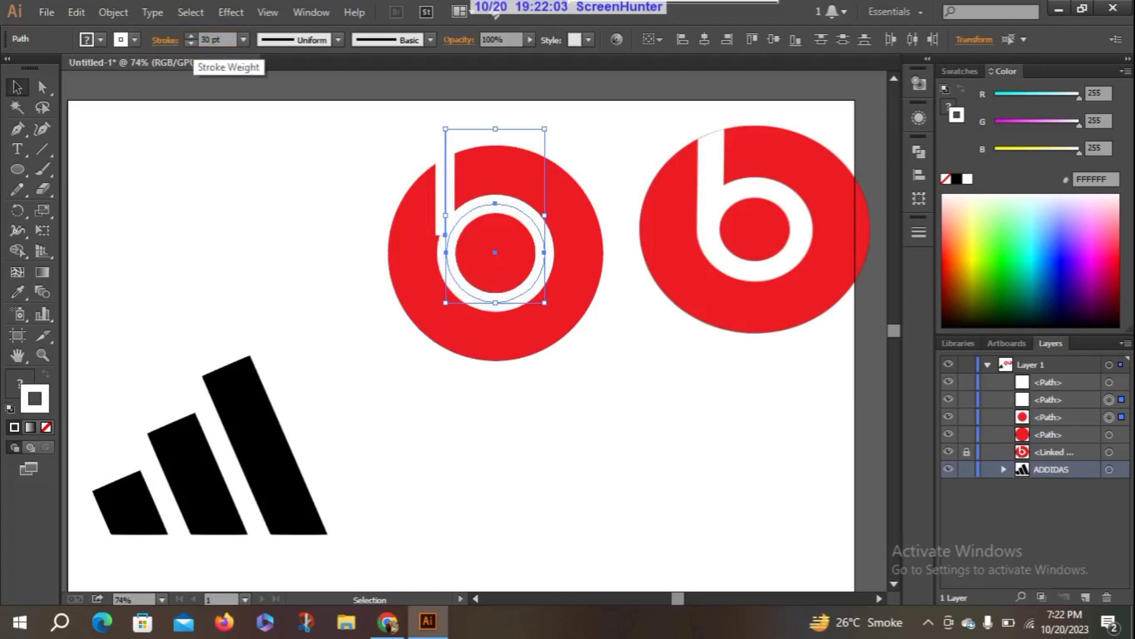
pyautogui.click(361, 183)
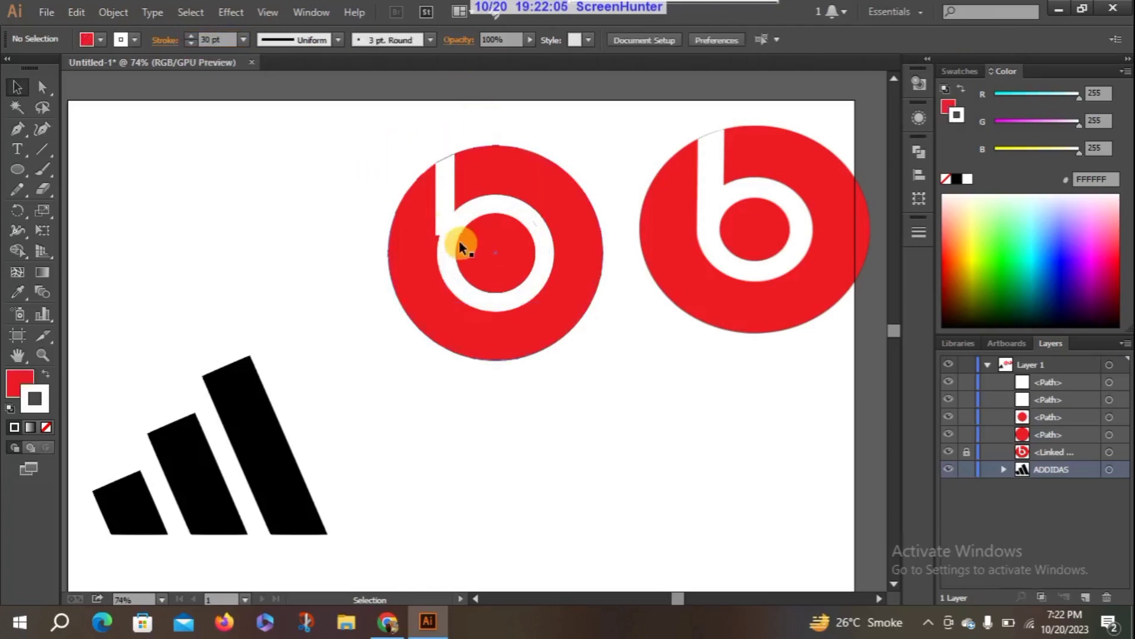
# Step: Nudge the vertical white line sideways until its outer edge runs smoothly into the inner ring of the letter b
pyautogui.moveTo(438, 204); pyautogui.dragTo(453, 210)
pyautogui.click(299, 214)
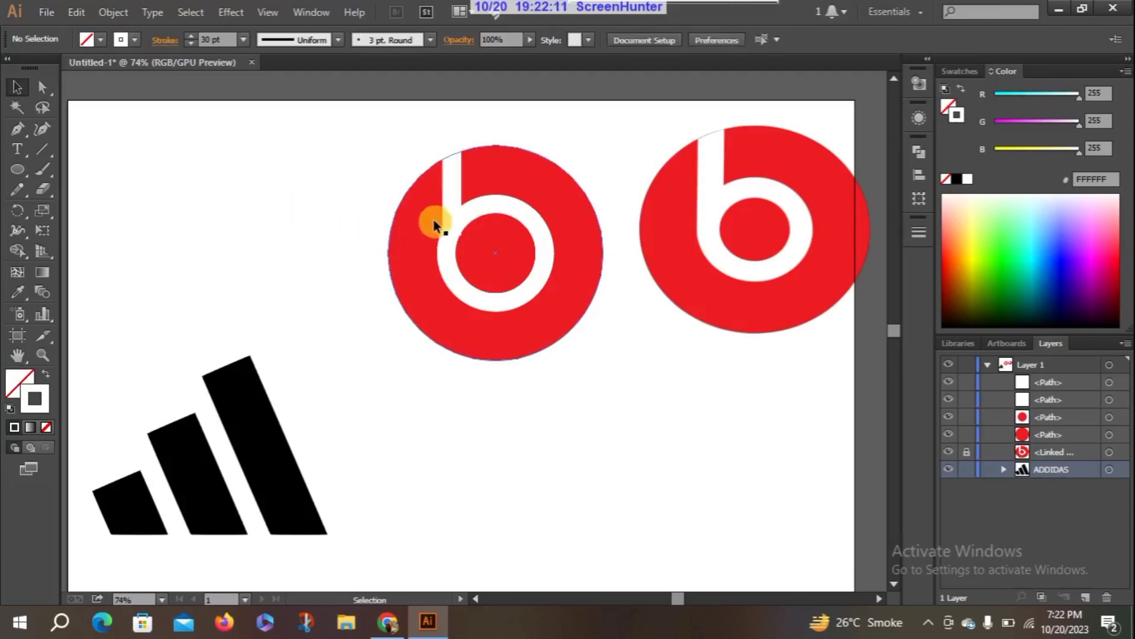
pyautogui.moveTo(450, 213); pyautogui.dragTo(445, 204)
pyautogui.click(332, 223)
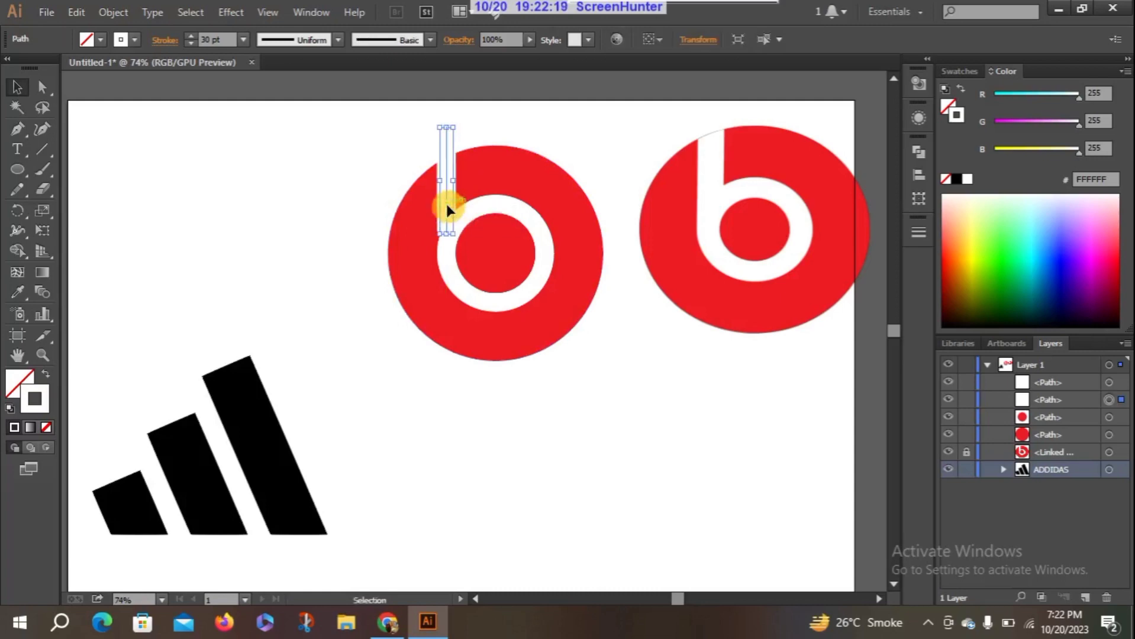
pyautogui.click(340, 196)
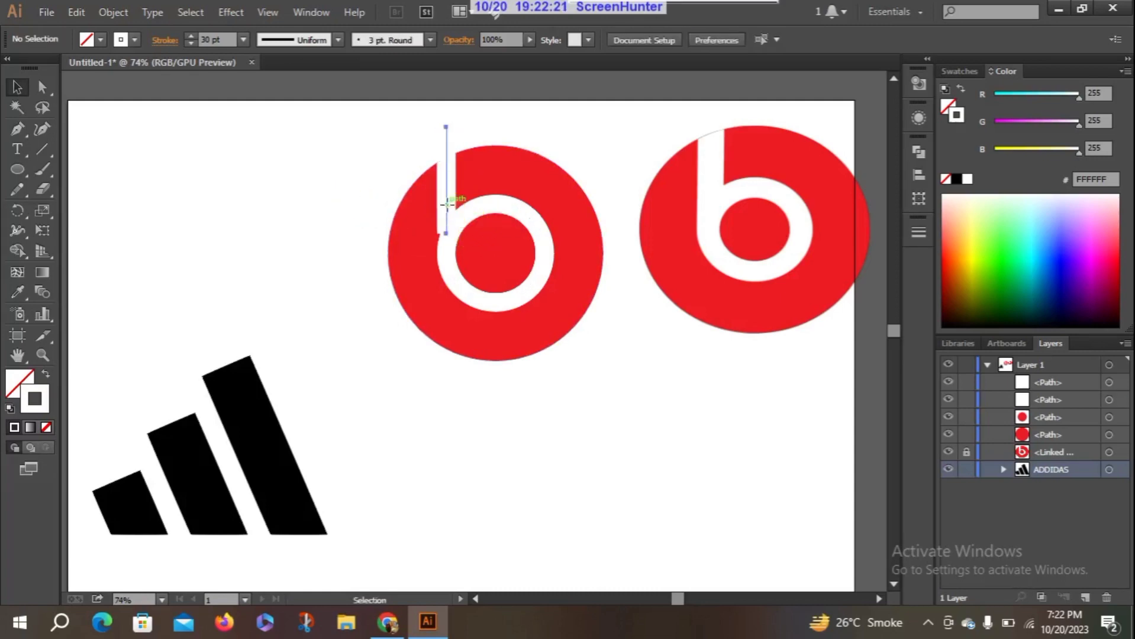
pyautogui.click(447, 204)
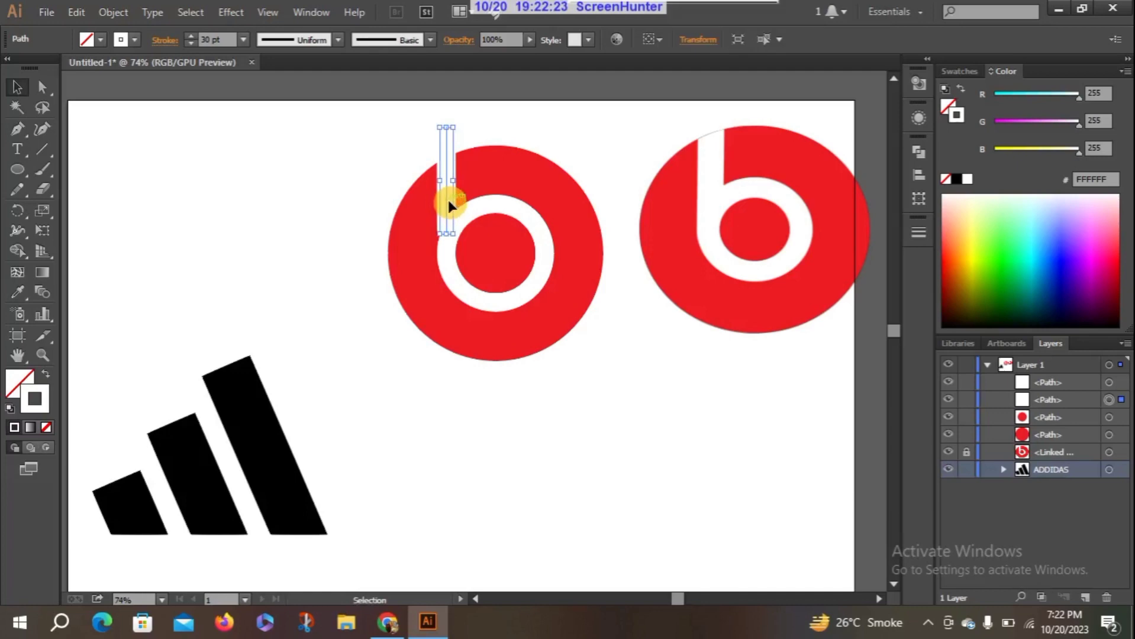
pyautogui.moveTo(448, 200); pyautogui.dragTo(449, 200)
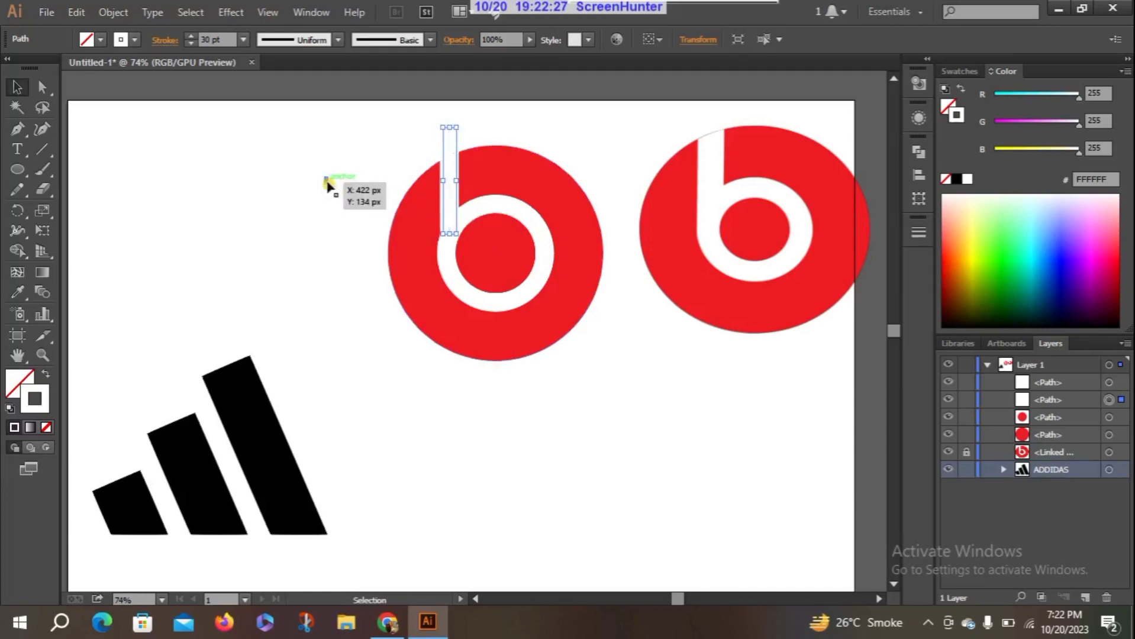
pyautogui.click(326, 180)
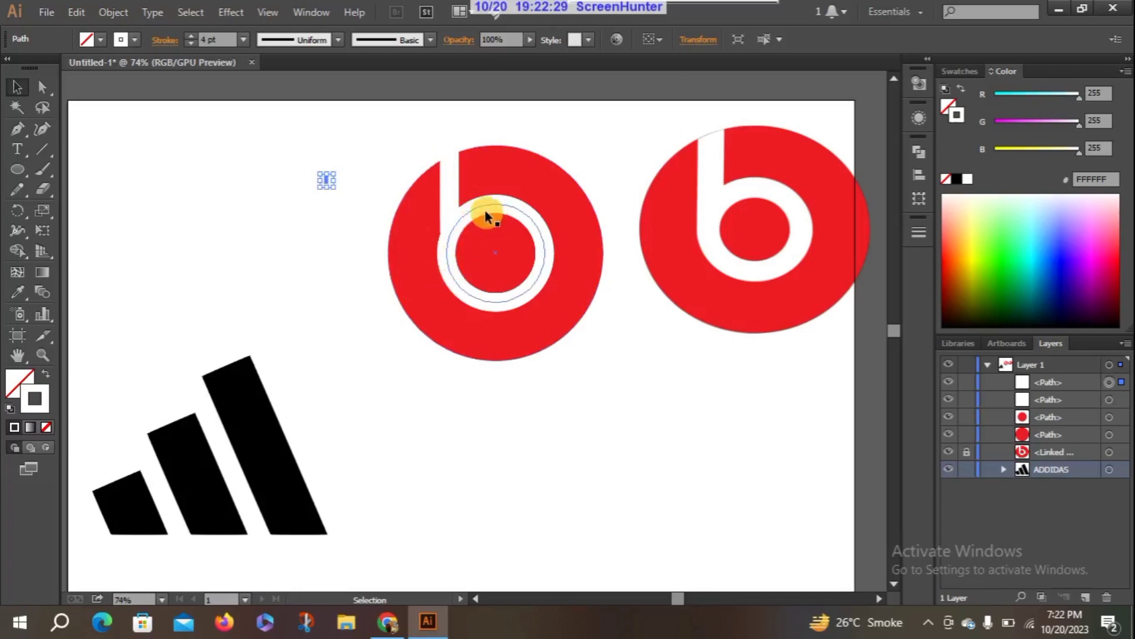
pyautogui.moveTo(450, 205); pyautogui.dragTo(450, 205)
pyautogui.click(307, 181)
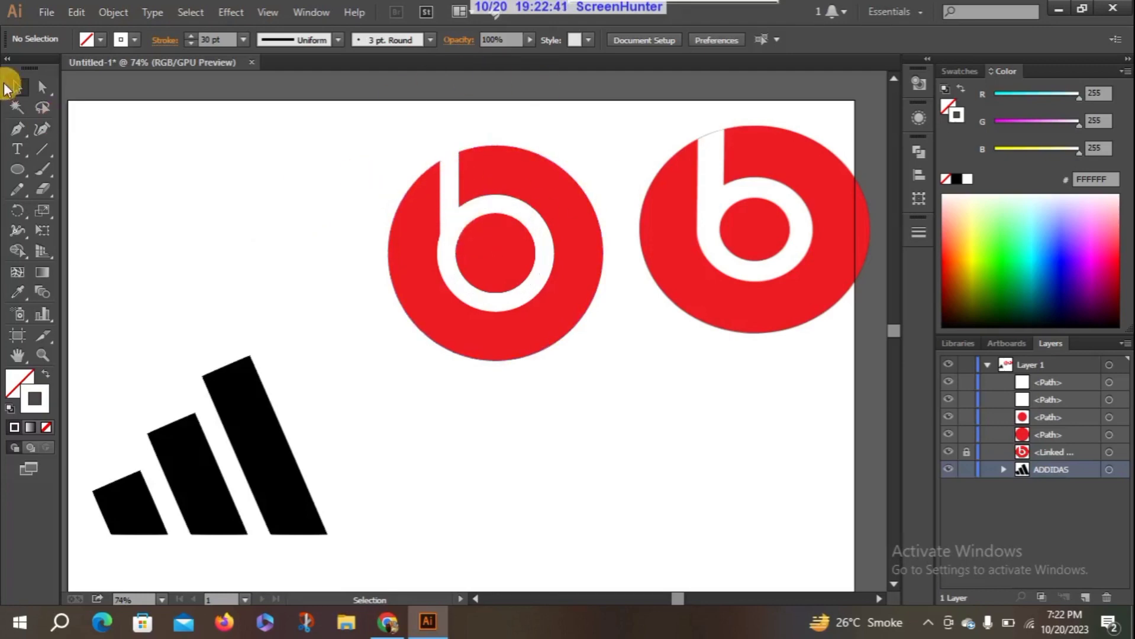
# Step: Select all parts of the redrawn Beats logo and move them onto the grey area below the artboard
pyautogui.moveTo(347, 132); pyautogui.dragTo(628, 360)
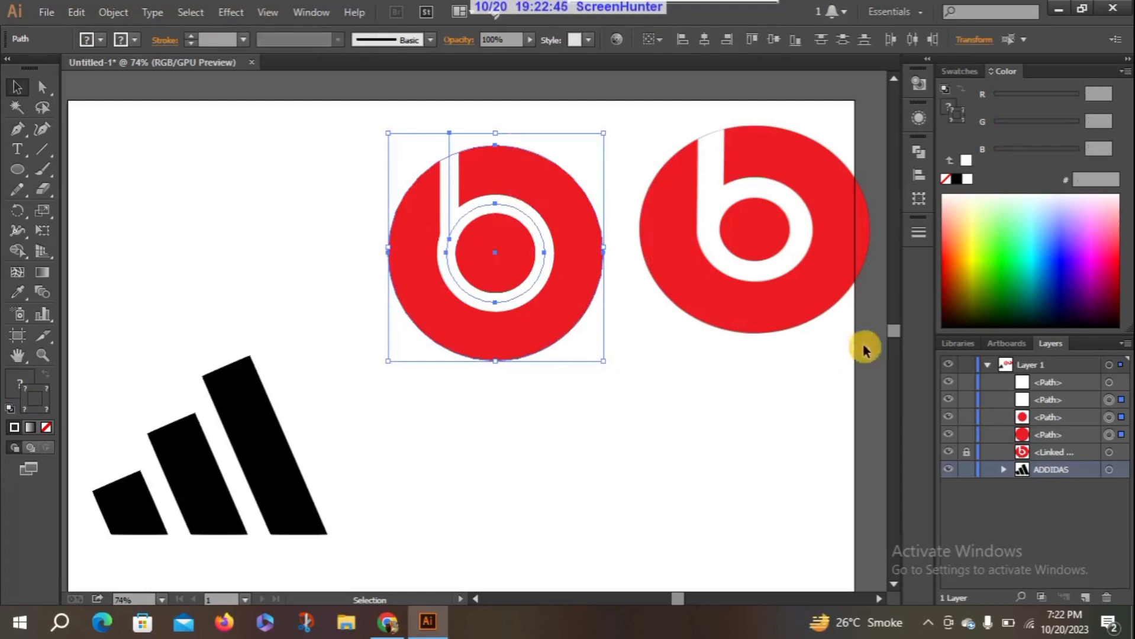
pyautogui.moveTo(890, 330); pyautogui.dragTo(892, 338)
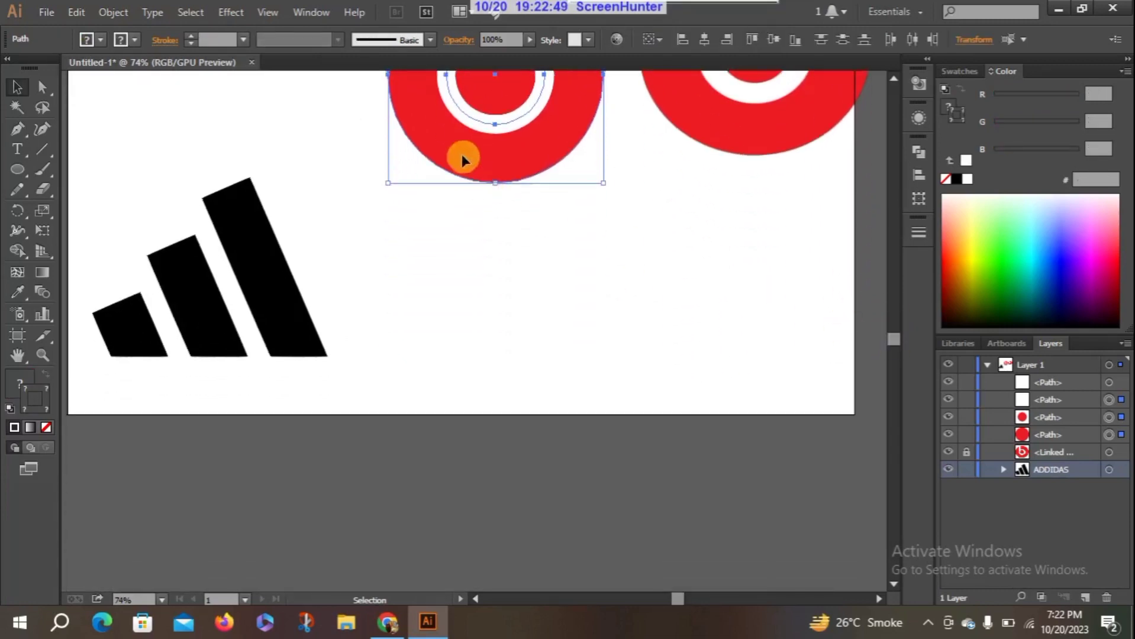
pyautogui.moveTo(461, 157); pyautogui.dragTo(493, 575)
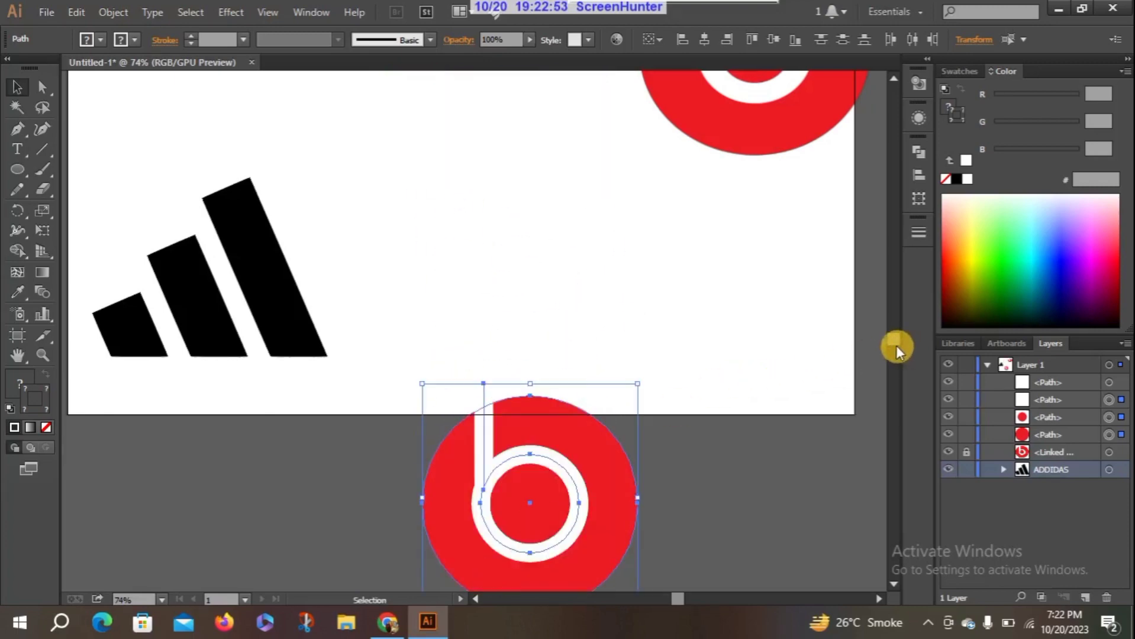
pyautogui.scroll(-2, 895, 345)
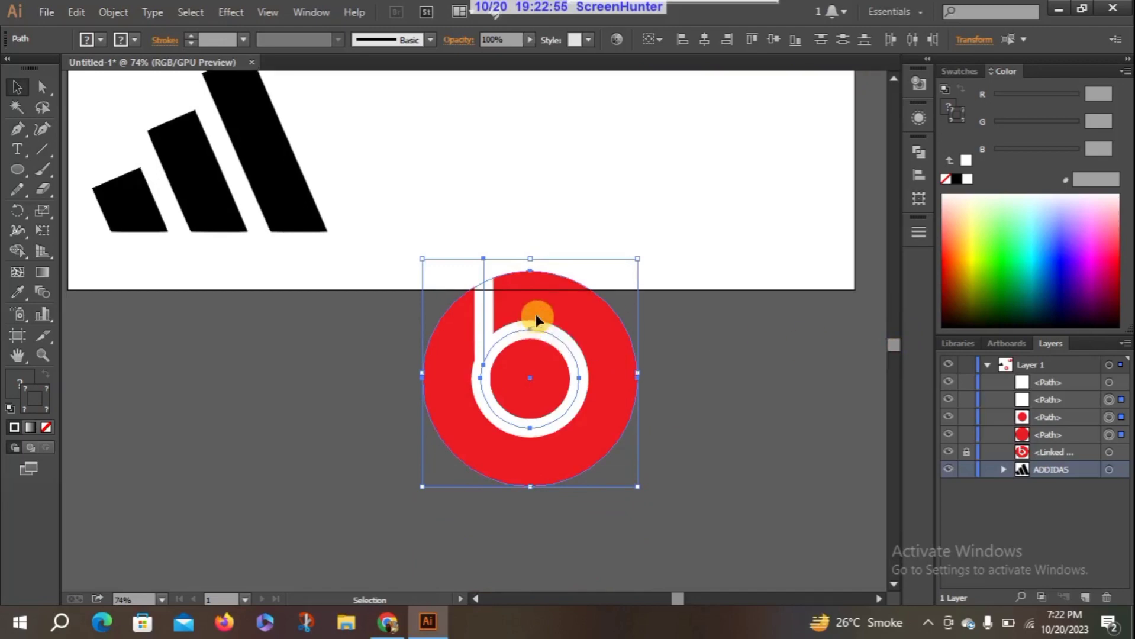
pyautogui.moveTo(536, 314); pyautogui.dragTo(553, 380)
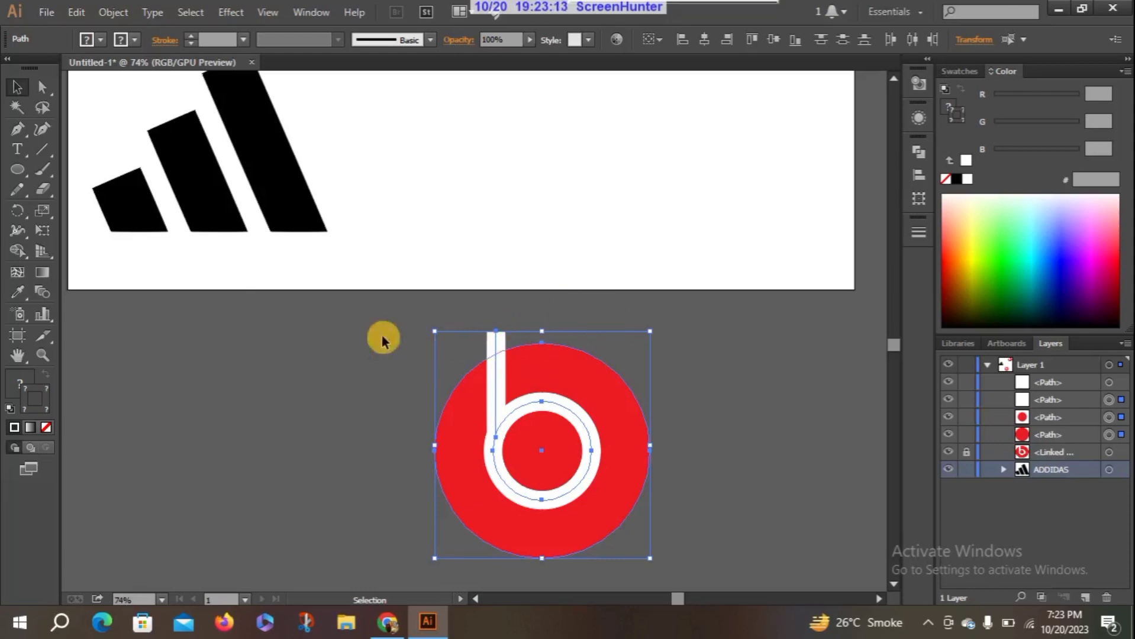
# Step: Try the Eraser on the end of the white line protruding above the red circle, and undo the erasing
pyautogui.click(42, 189)
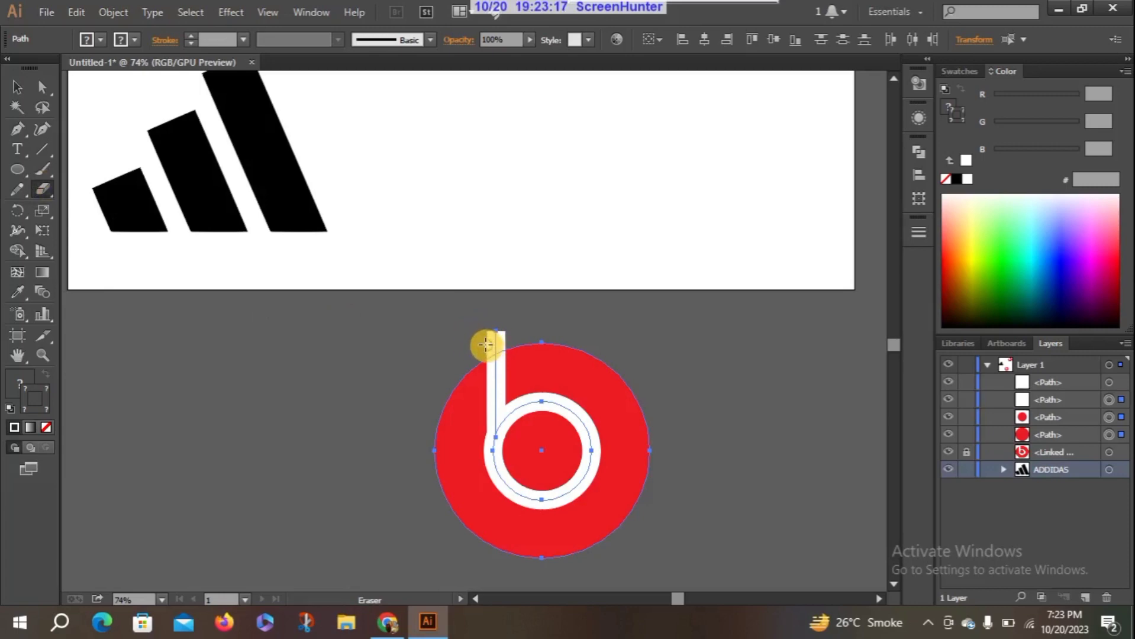
pyautogui.moveTo(510, 337)
pyautogui.mouseDown()
pyautogui.moveTo(504, 326)
pyautogui.moveTo(489, 344)
pyautogui.moveTo(507, 344)
pyautogui.moveTo(488, 337)
pyautogui.moveTo(486, 350)
pyautogui.mouseUp()
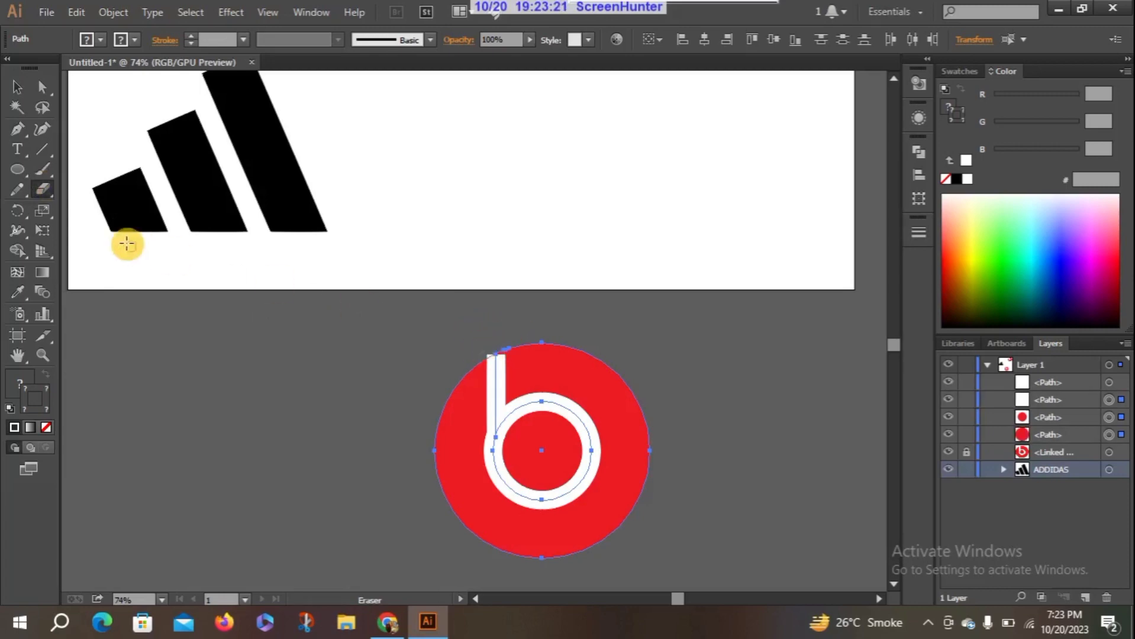
pyautogui.click(14, 89)
pyautogui.click(331, 358)
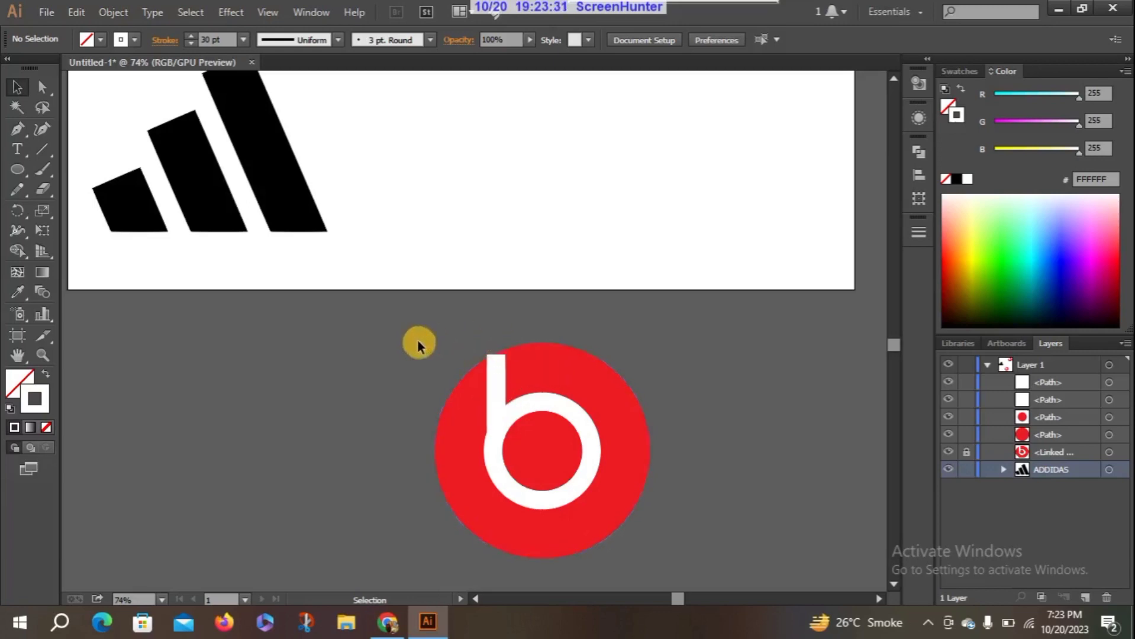
pyautogui.hotkey('ctrl', 'z')
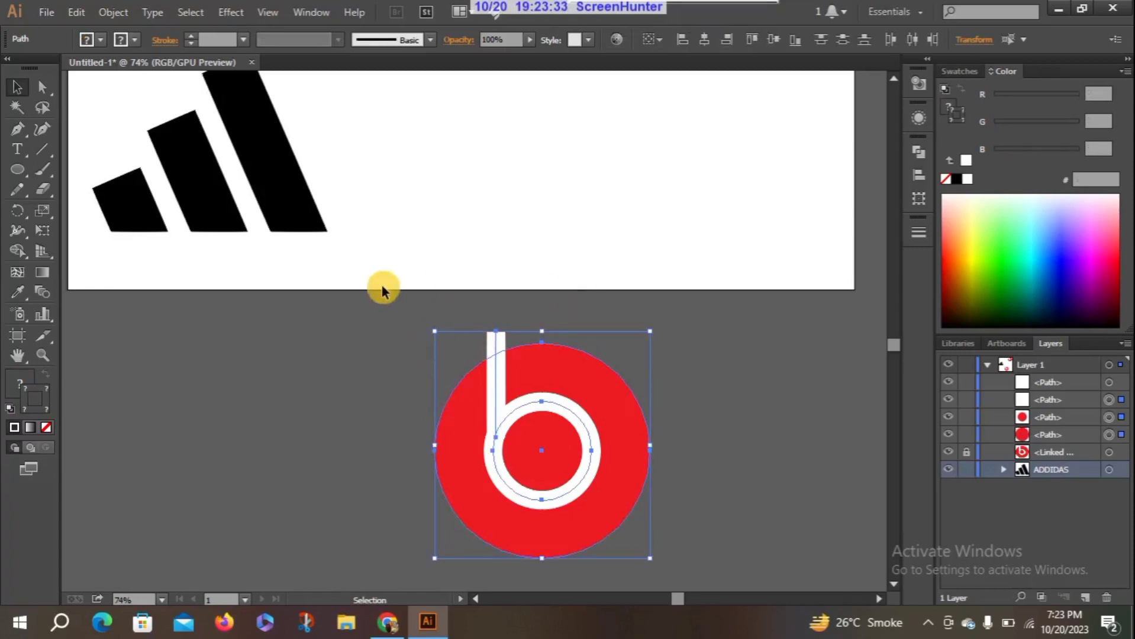
# Step: Cut the vertical white line with Scissors just below its upper end, at about X 697 px, Y 878 px
pyautogui.click(43, 191)
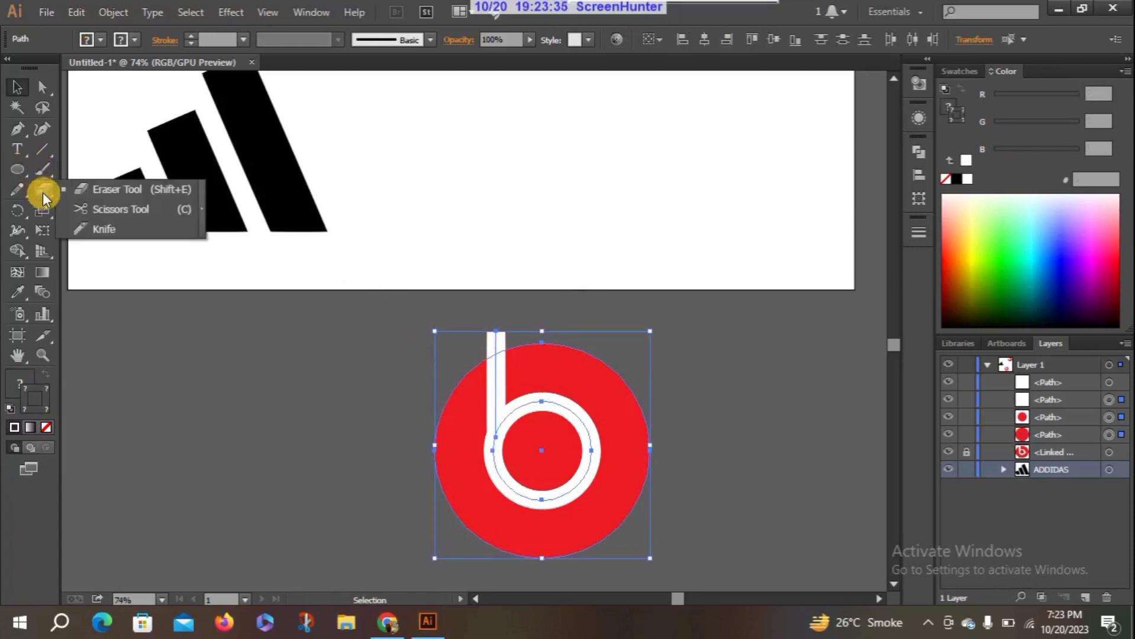
pyautogui.click(110, 209)
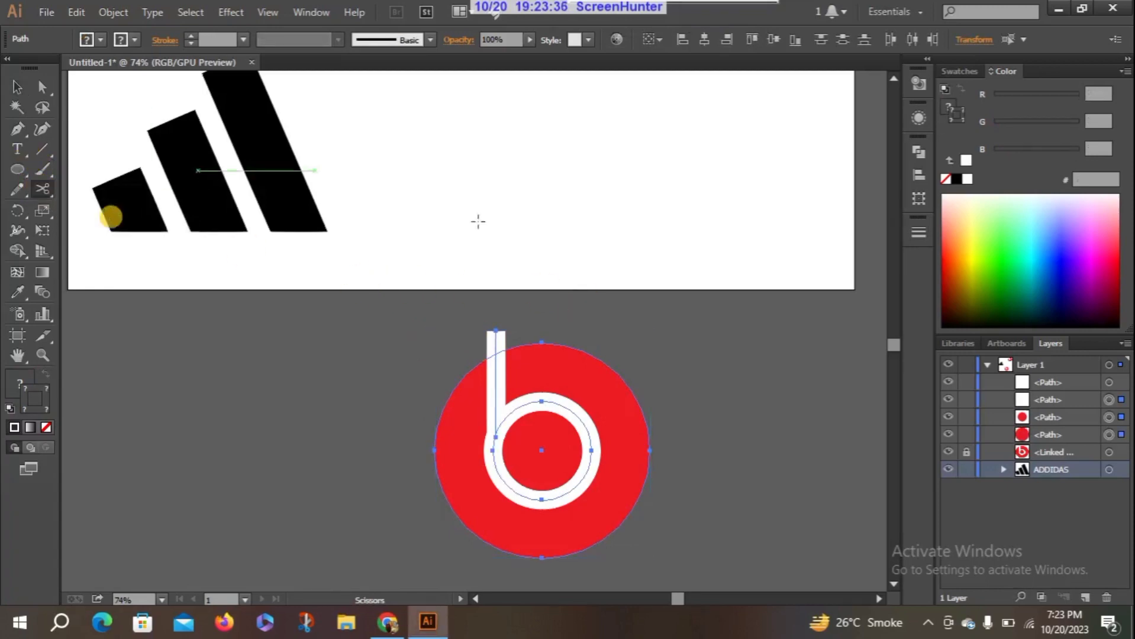
pyautogui.click(498, 333)
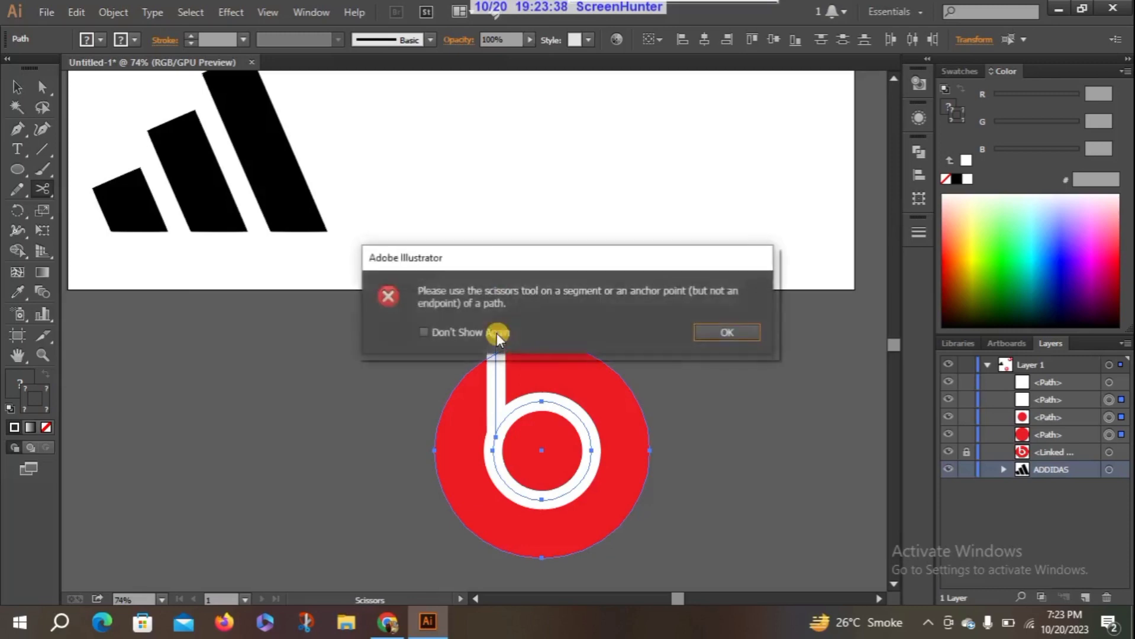
pyautogui.click(726, 332)
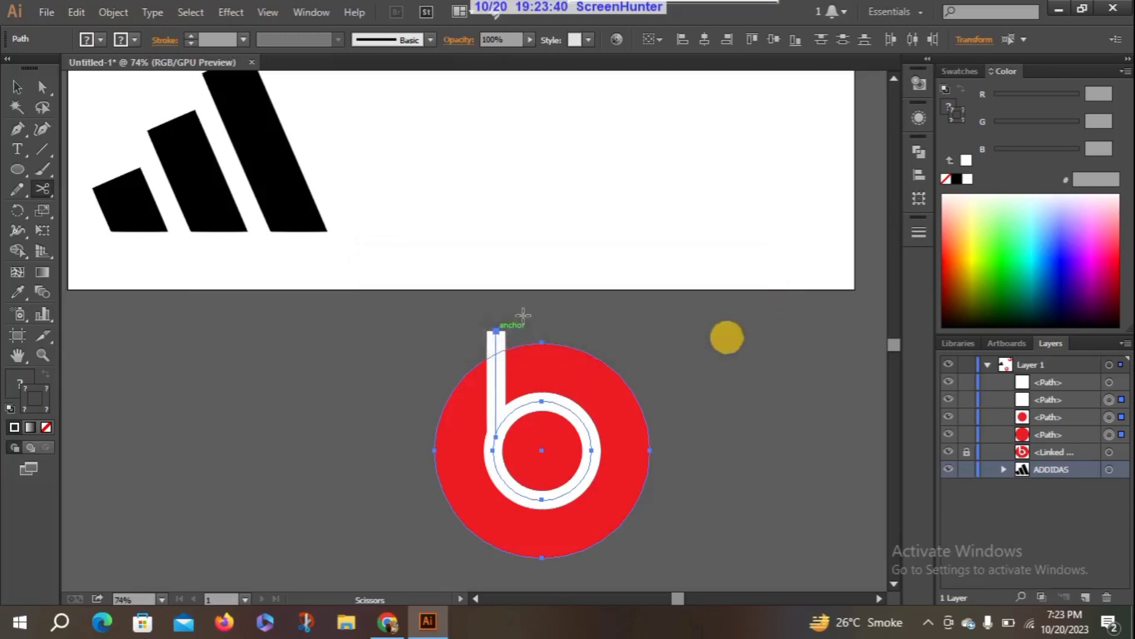
pyautogui.click(495, 336)
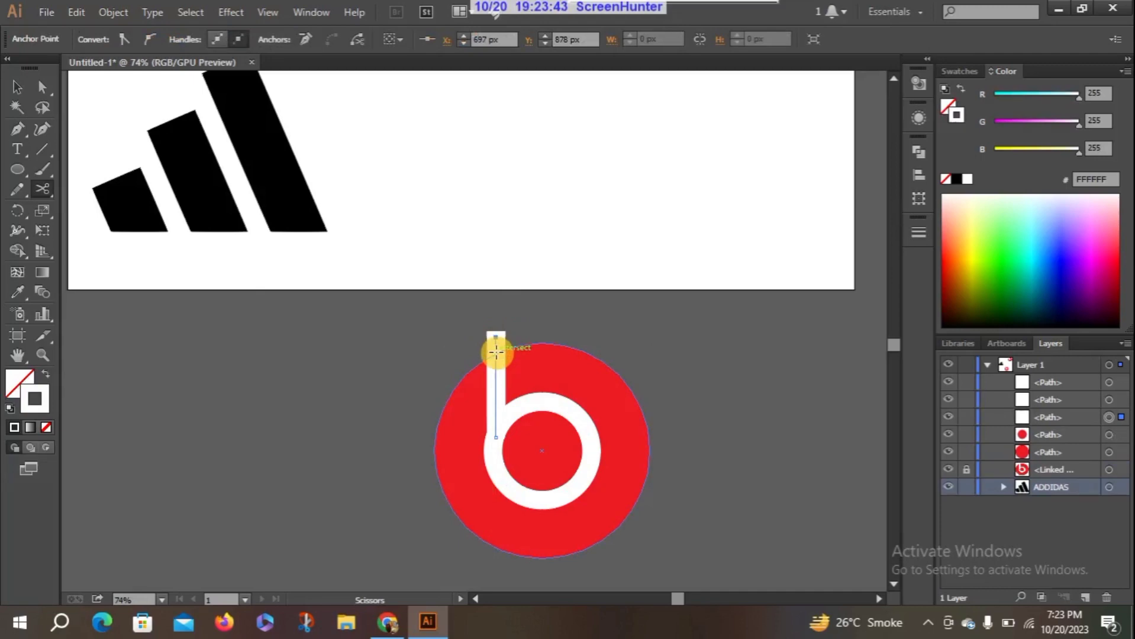
# Step: Cut the line again near the red circle's edge at about Y 904 px and move the cut-off piece out beside the circle
pyautogui.click(497, 351)
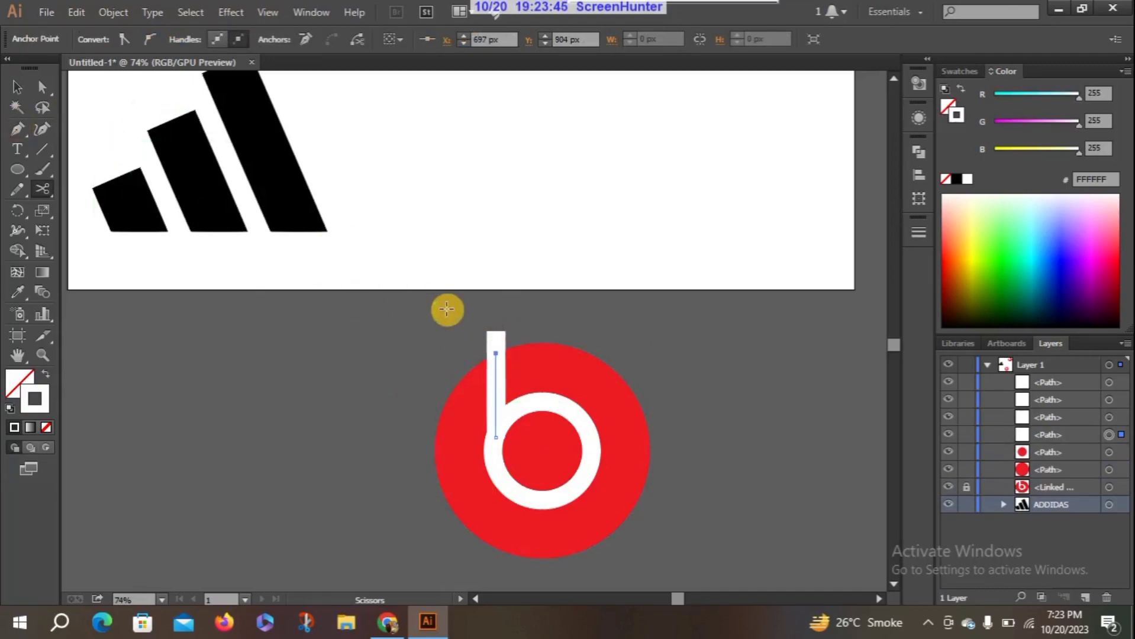
pyautogui.click(18, 87)
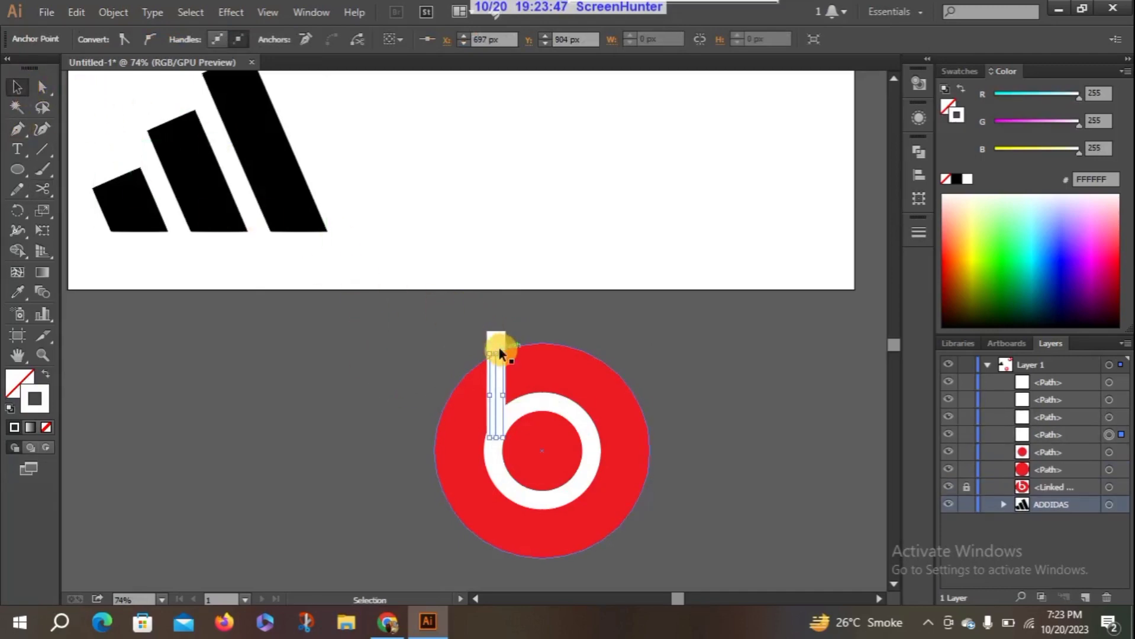
pyautogui.moveTo(496, 342)
pyautogui.mouseDown()
pyautogui.moveTo(461, 339)
pyautogui.moveTo(496, 347)
pyautogui.mouseUp()
pyautogui.click(441, 353)
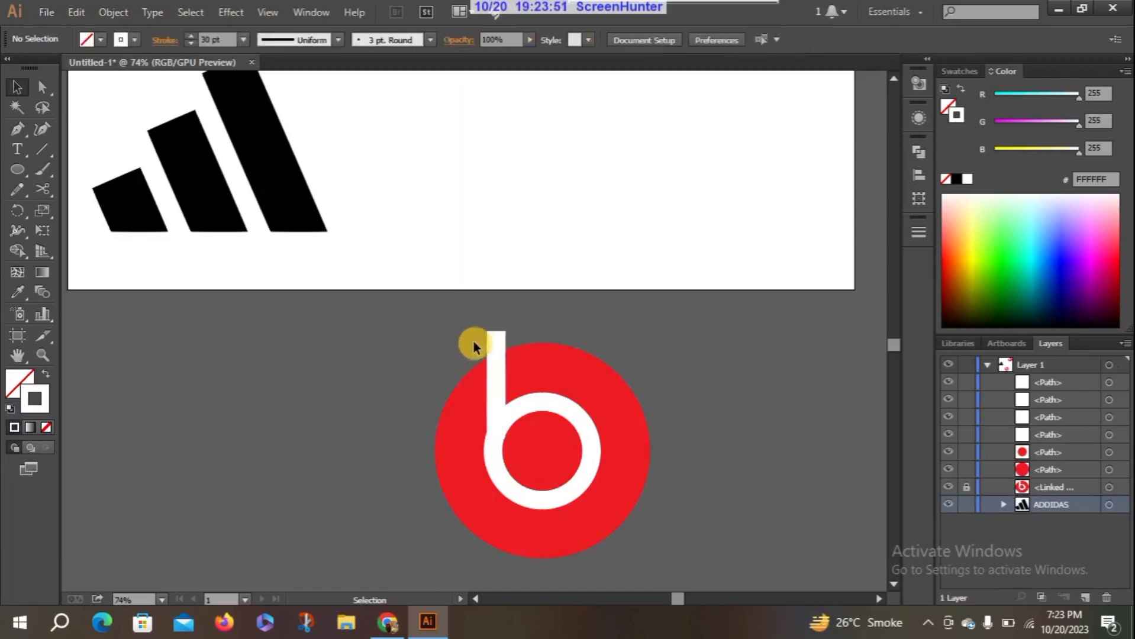
pyautogui.moveTo(488, 342); pyautogui.dragTo(423, 350)
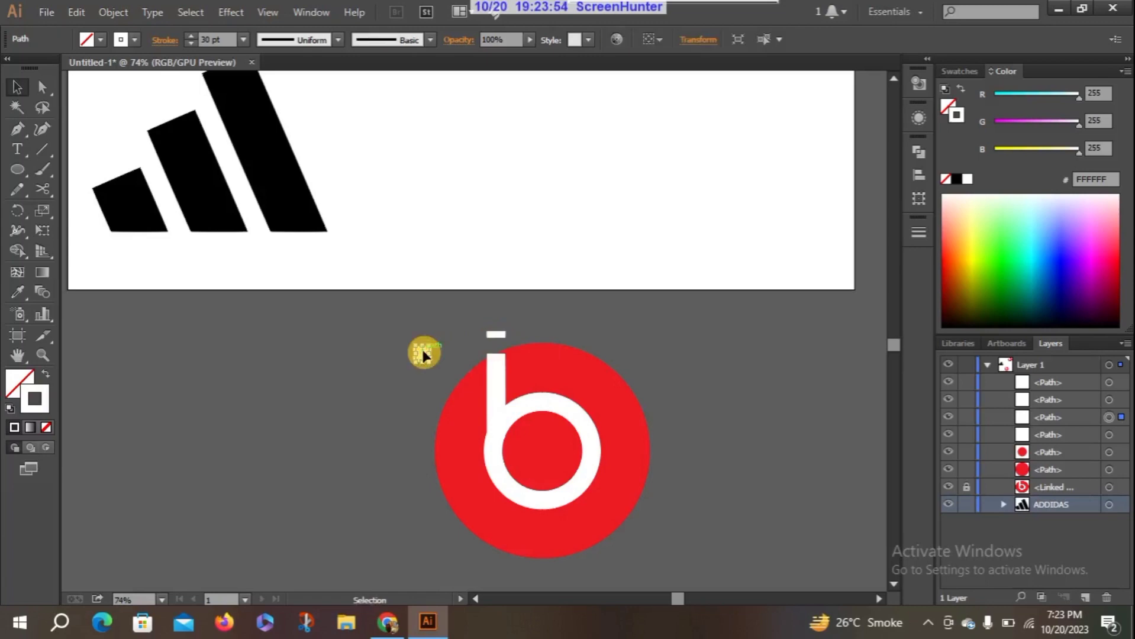
# Step: Undo moving the cut-off piece and the second cut in the vertical line
pyautogui.click(503, 331)
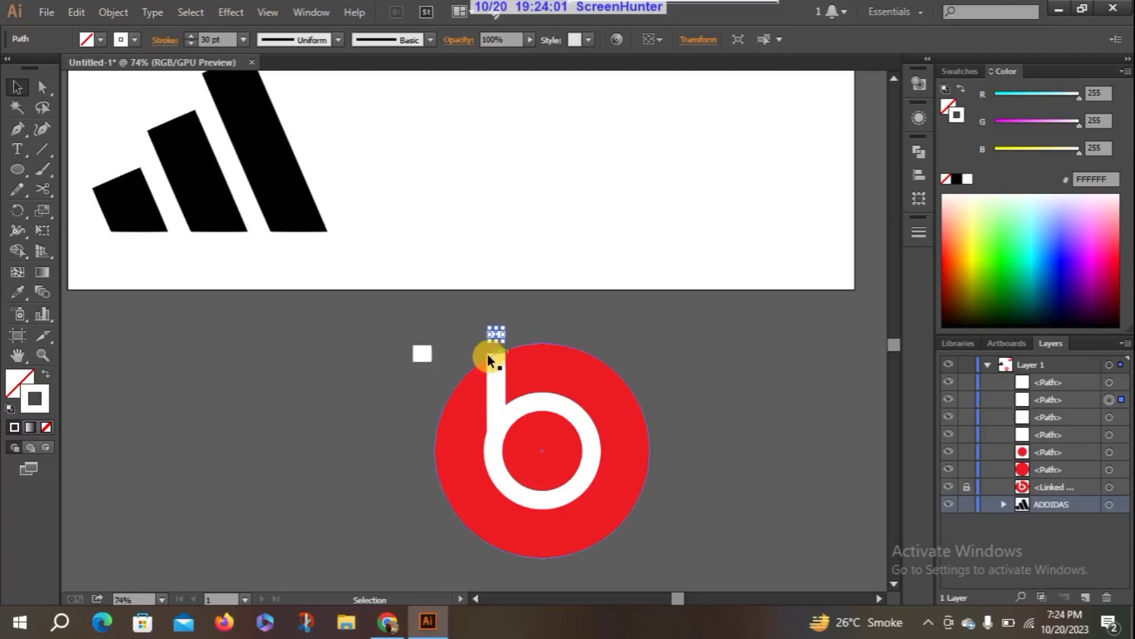
pyautogui.hotkey('ctrl', 'z')
pyautogui.hotkey('ctrl', 'z')
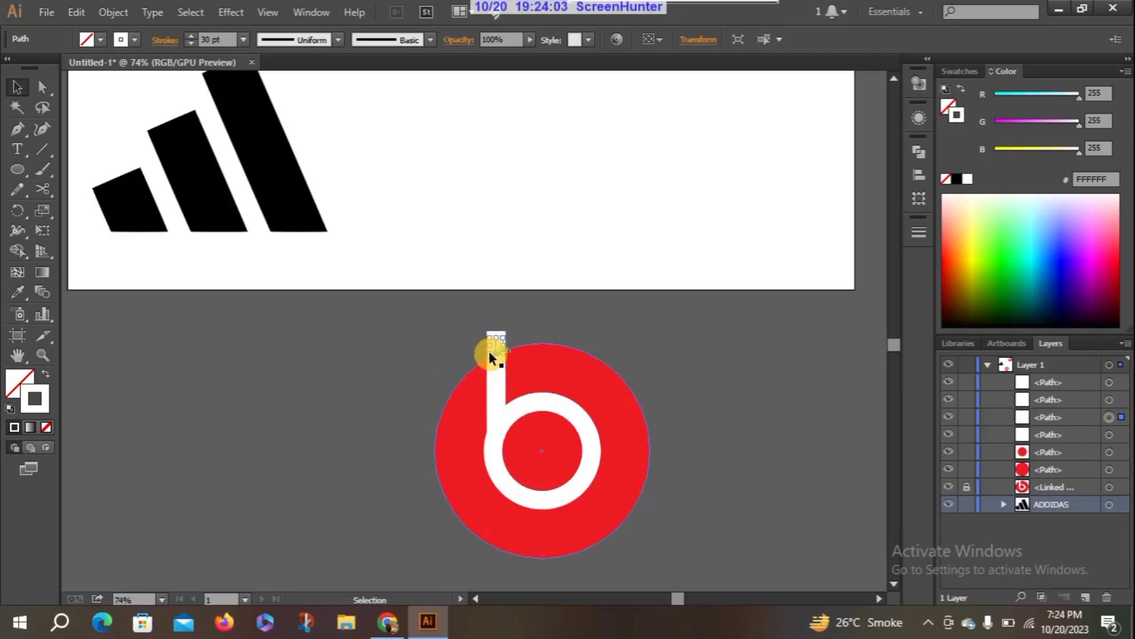
pyautogui.press('z')
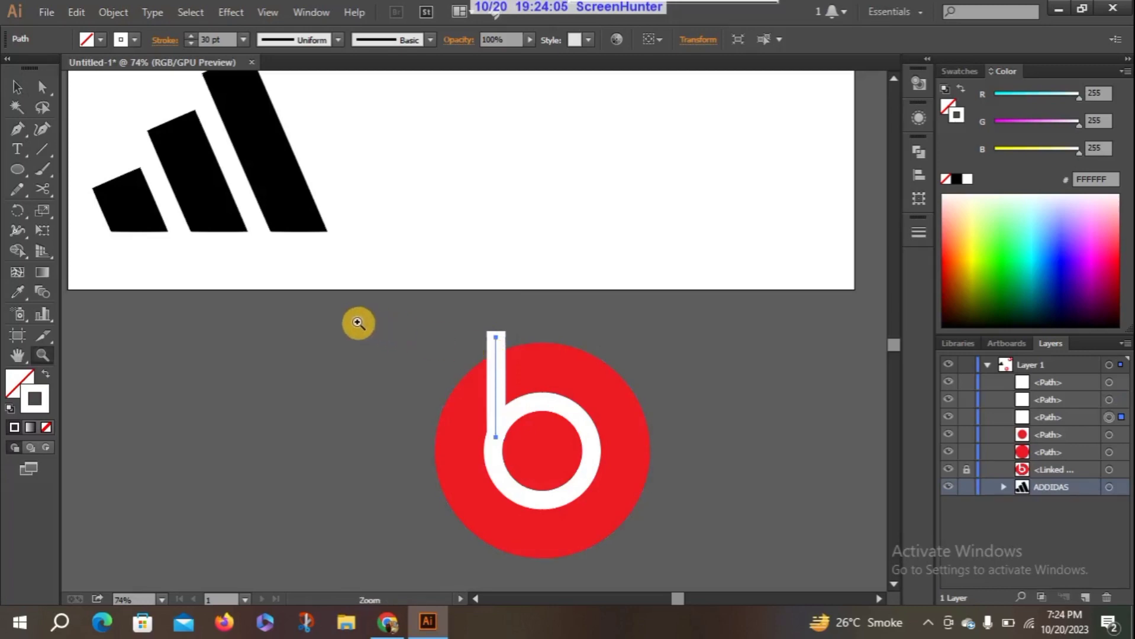
pyautogui.click(16, 87)
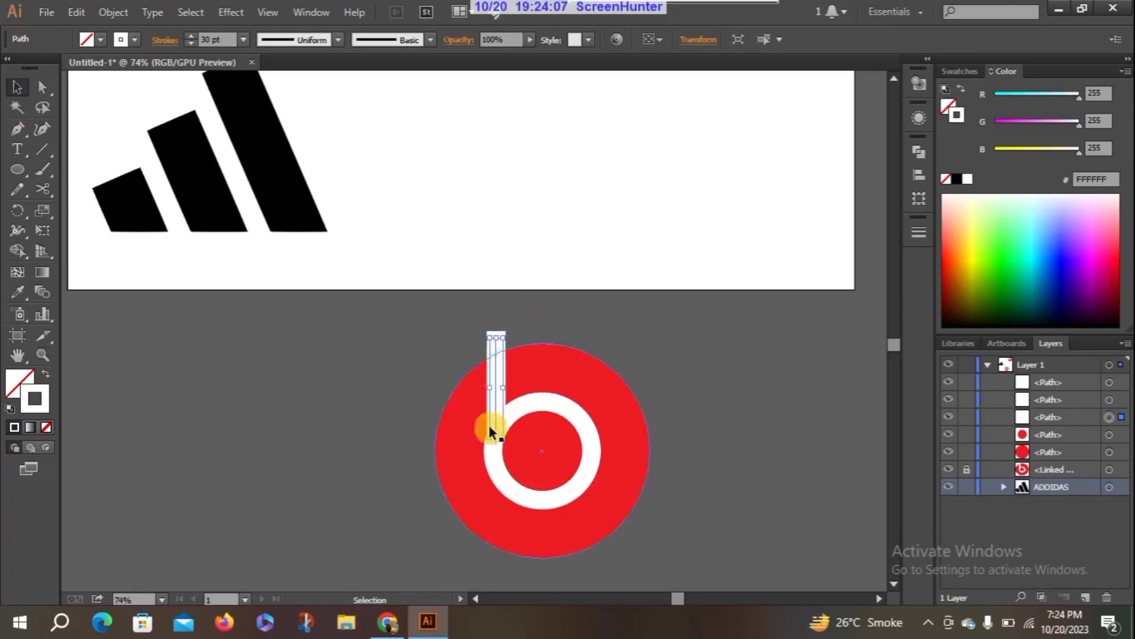
# Step: Try Pathfinder's Minus Front and Divide on the b's vertical line and inner ring, undoing each attempt
pyautogui.click(392, 368)
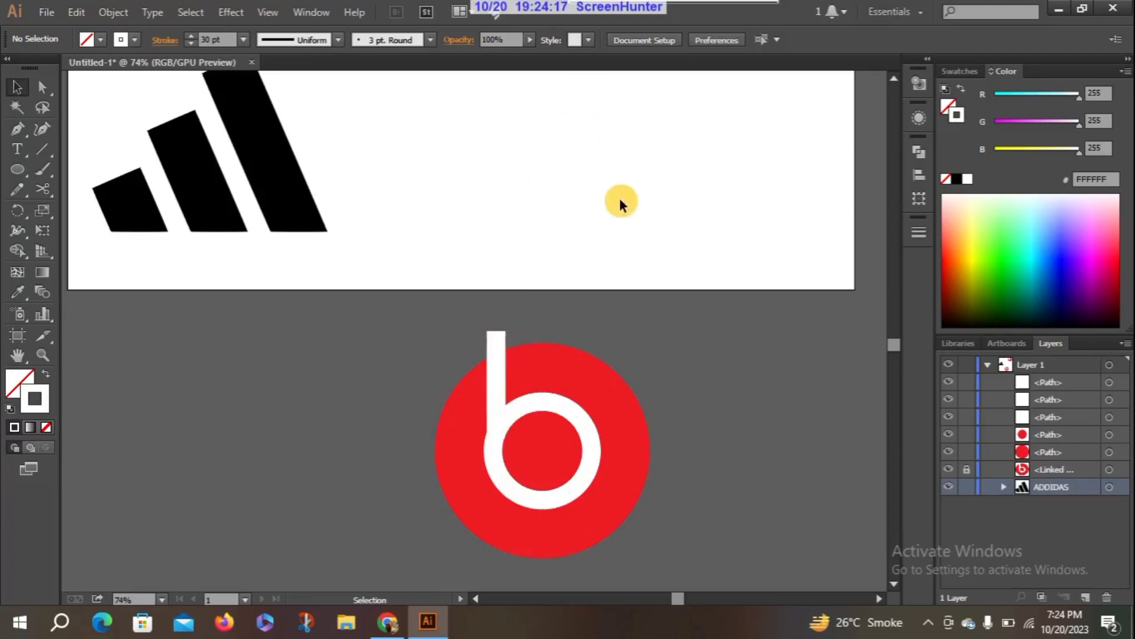
pyautogui.click(495, 376)
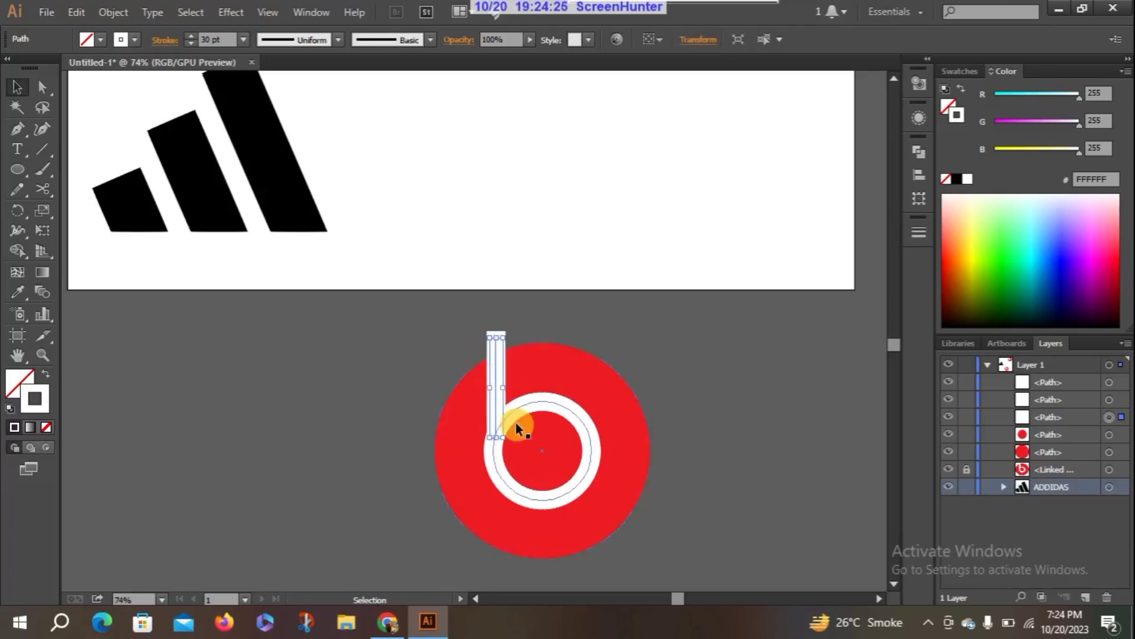
pyautogui.keyDown('shift'); pyautogui.click(537, 407); pyautogui.keyUp('shift')
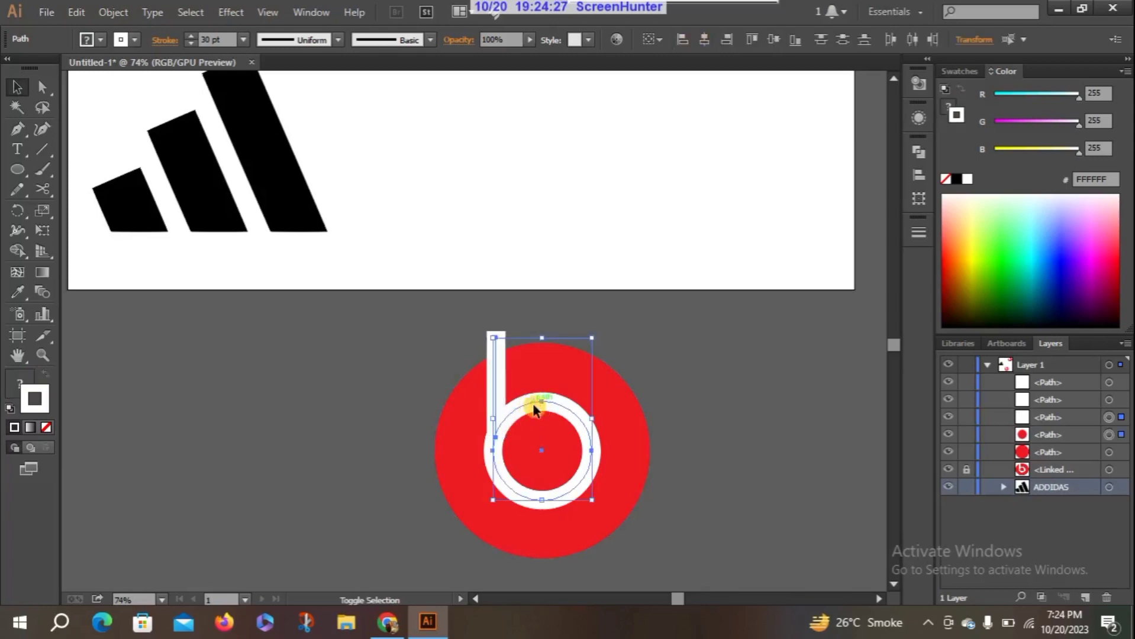
pyautogui.click(919, 174)
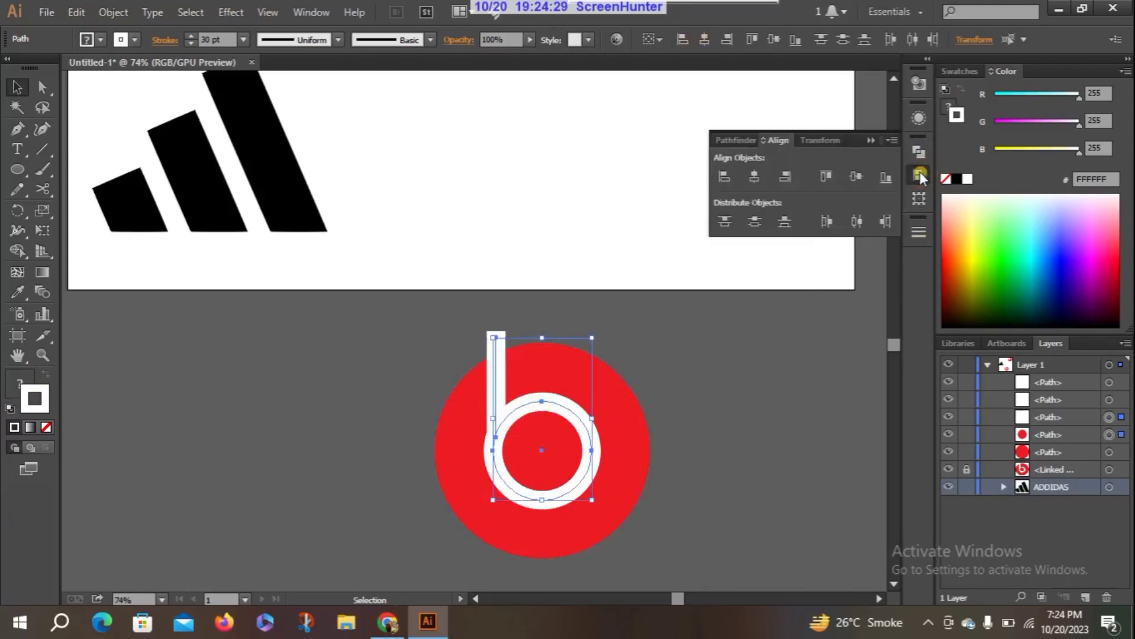
pyautogui.click(743, 139)
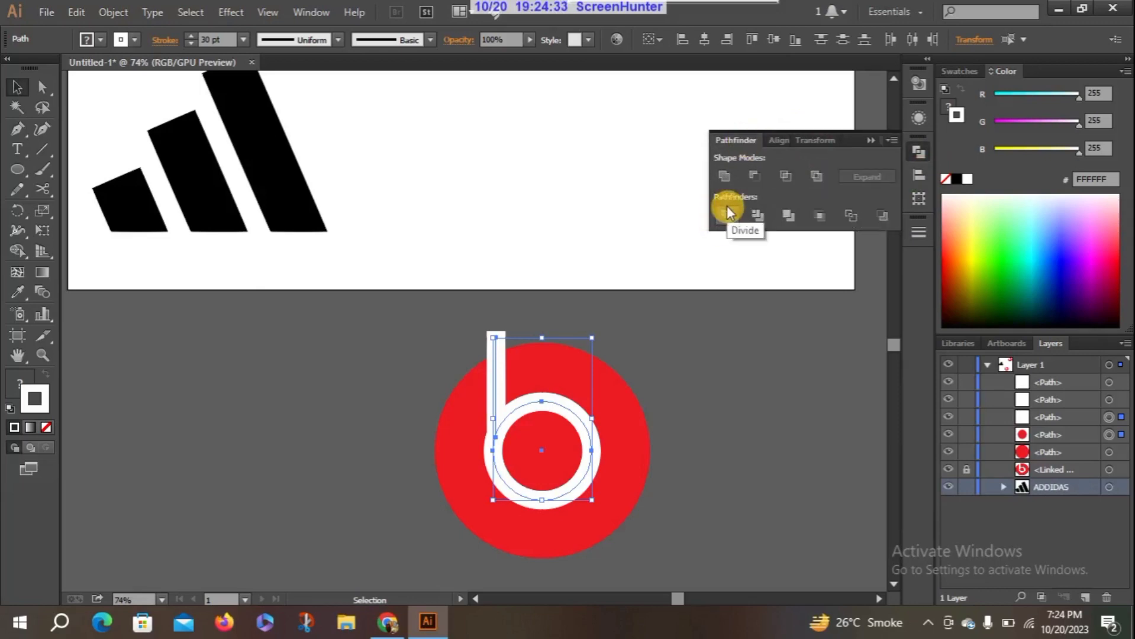
pyautogui.click(755, 176)
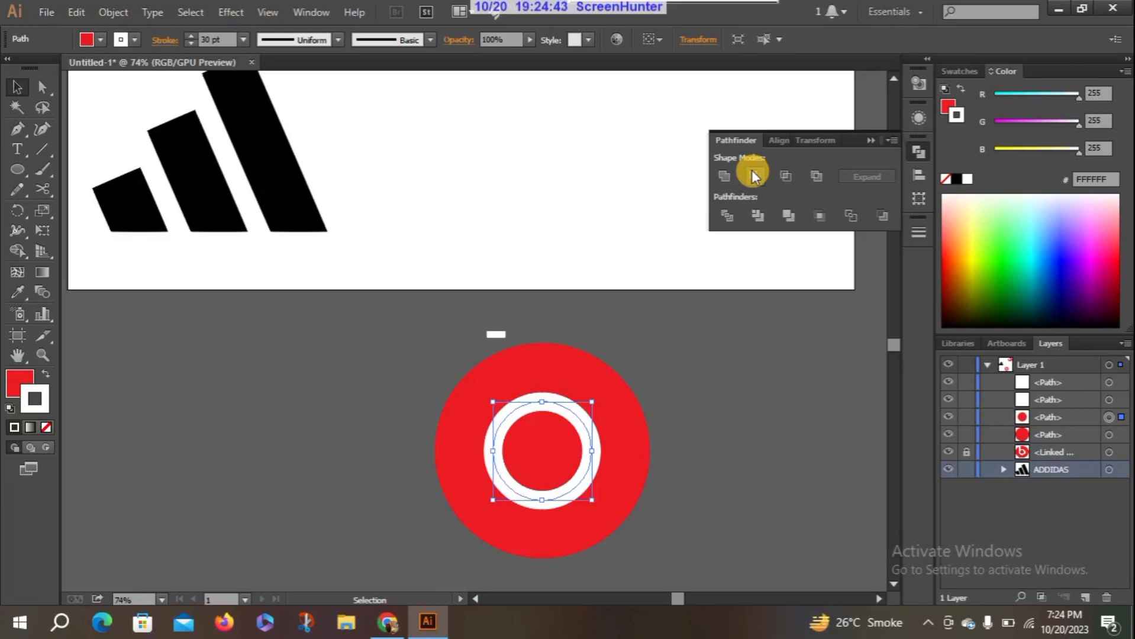
pyautogui.hotkey('ctrl', 'z')
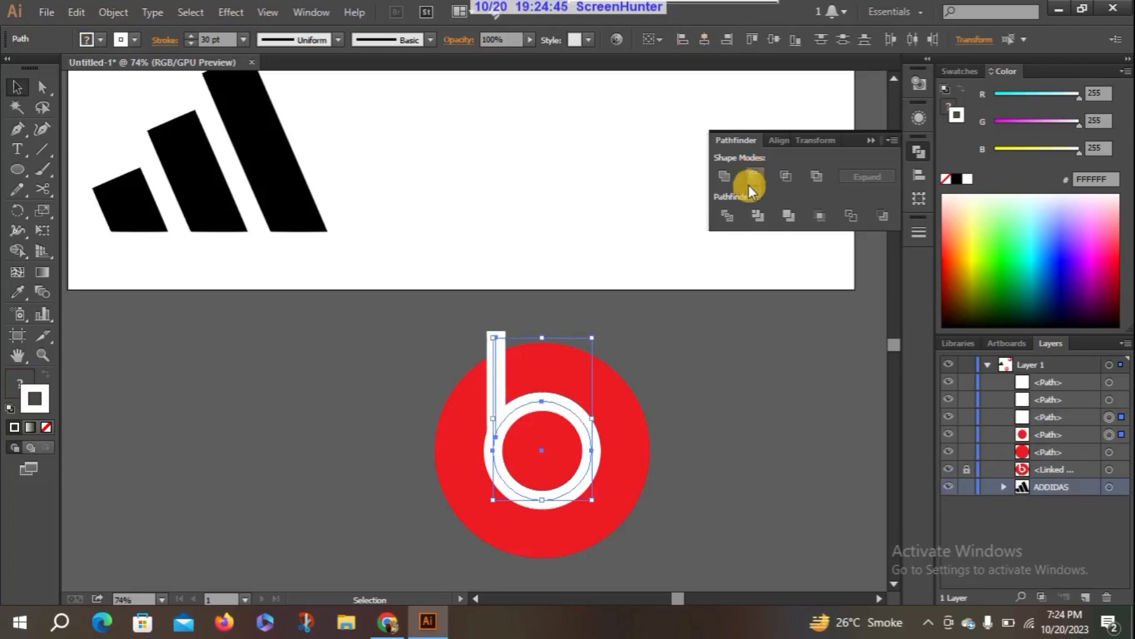
pyautogui.click(723, 215)
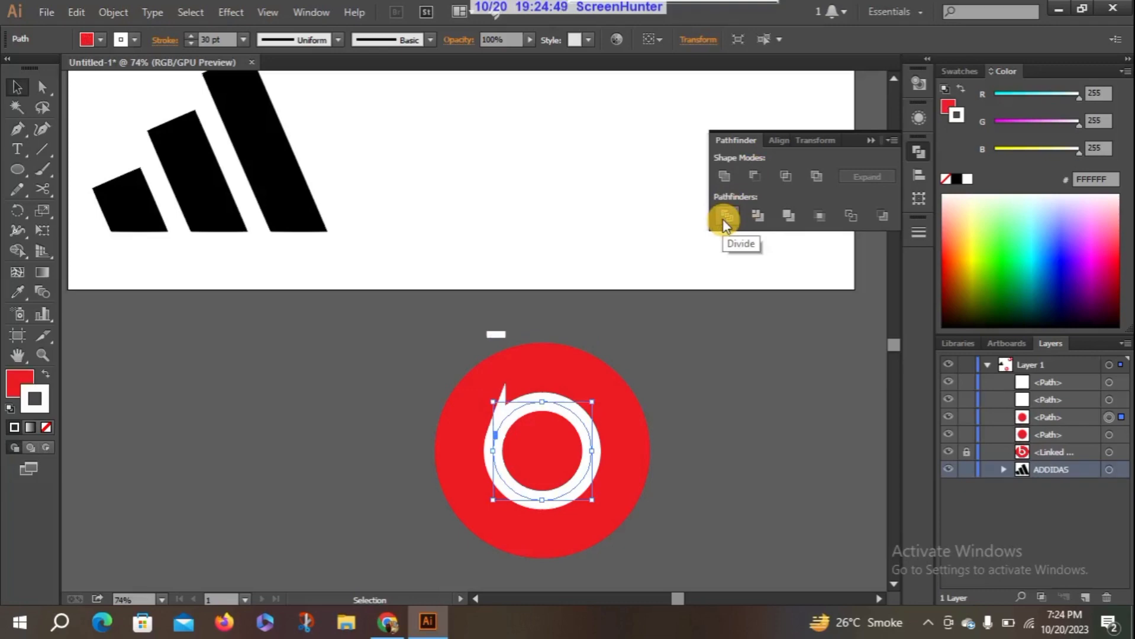
pyautogui.hotkey('ctrl', 'z')
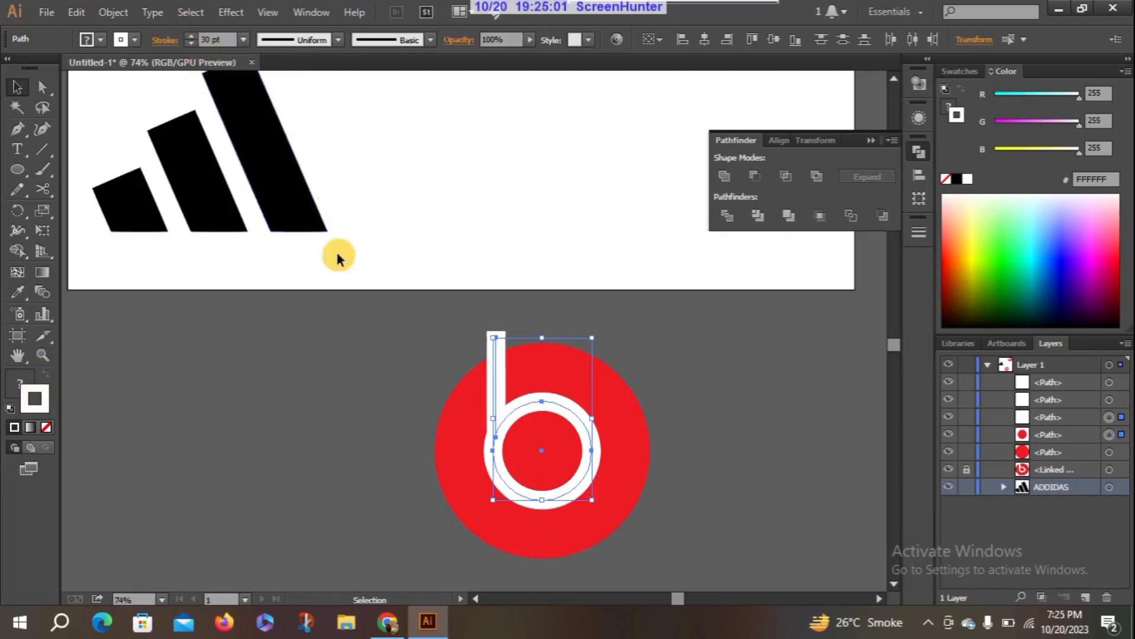
# Step: Select the b's vertical white line again and collapse the Pathfinder panel
pyautogui.click(449, 338)
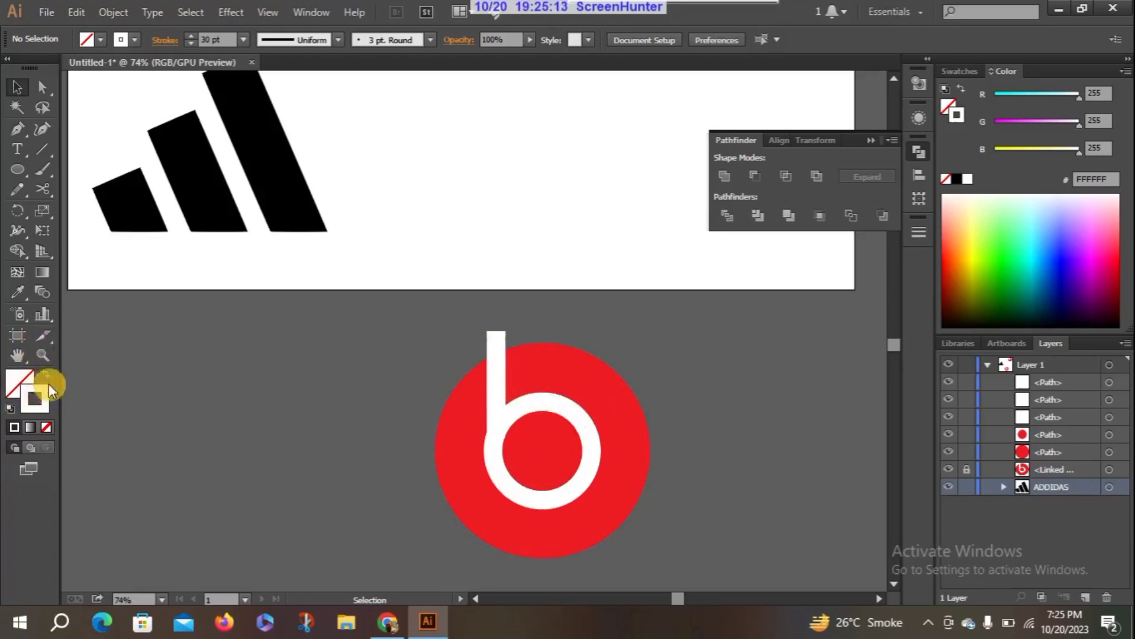
pyautogui.click(497, 371)
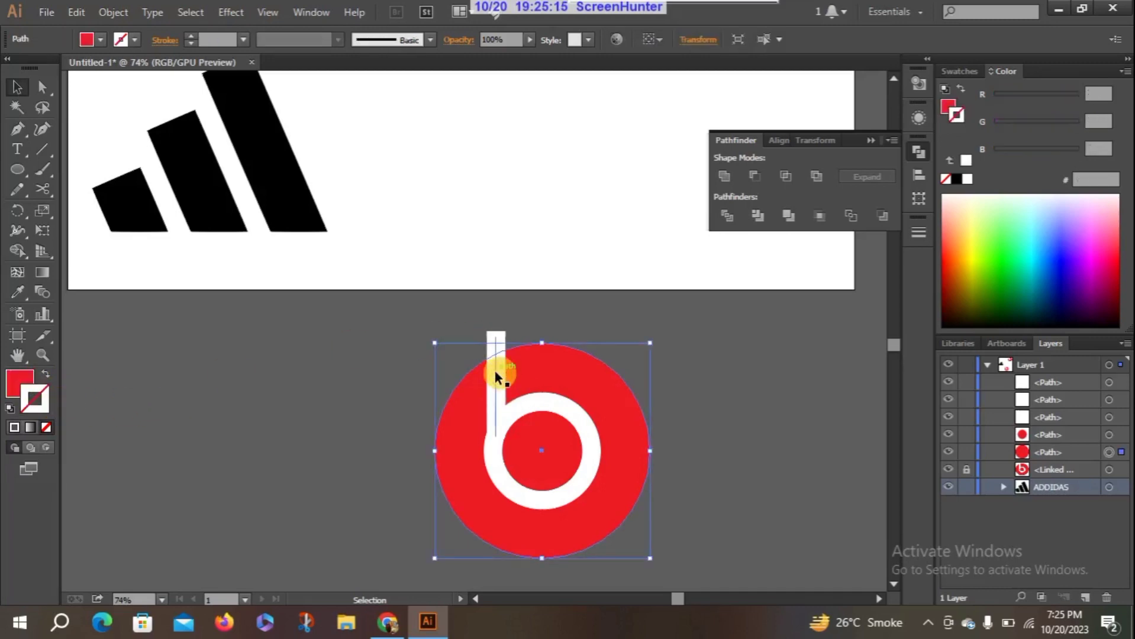
pyautogui.click(372, 368)
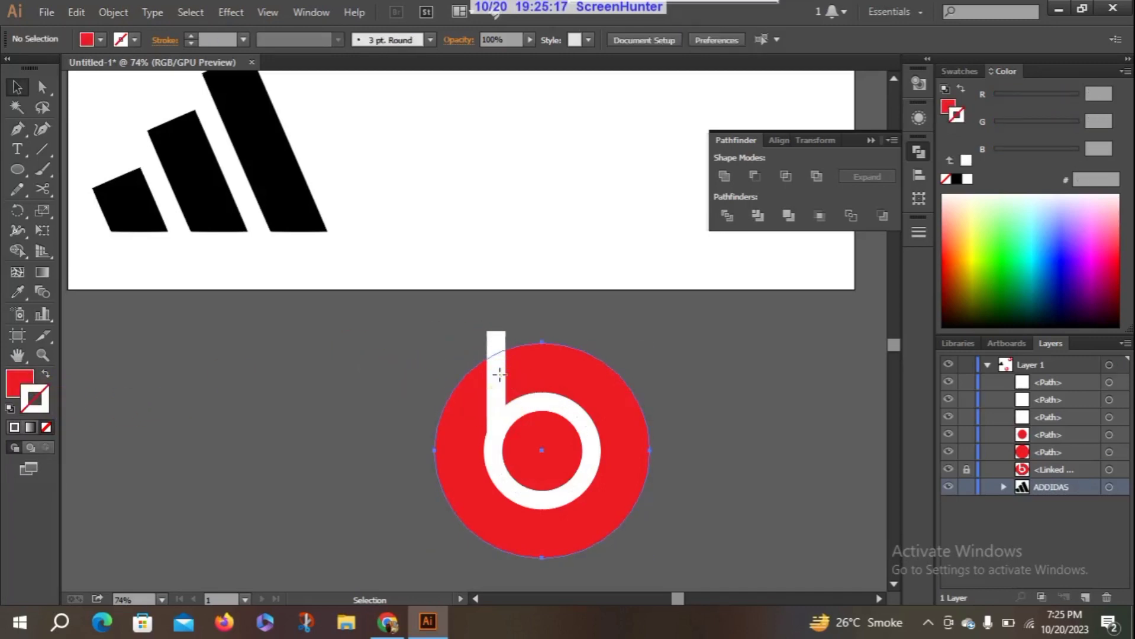
pyautogui.click(499, 375)
pyautogui.click(495, 382)
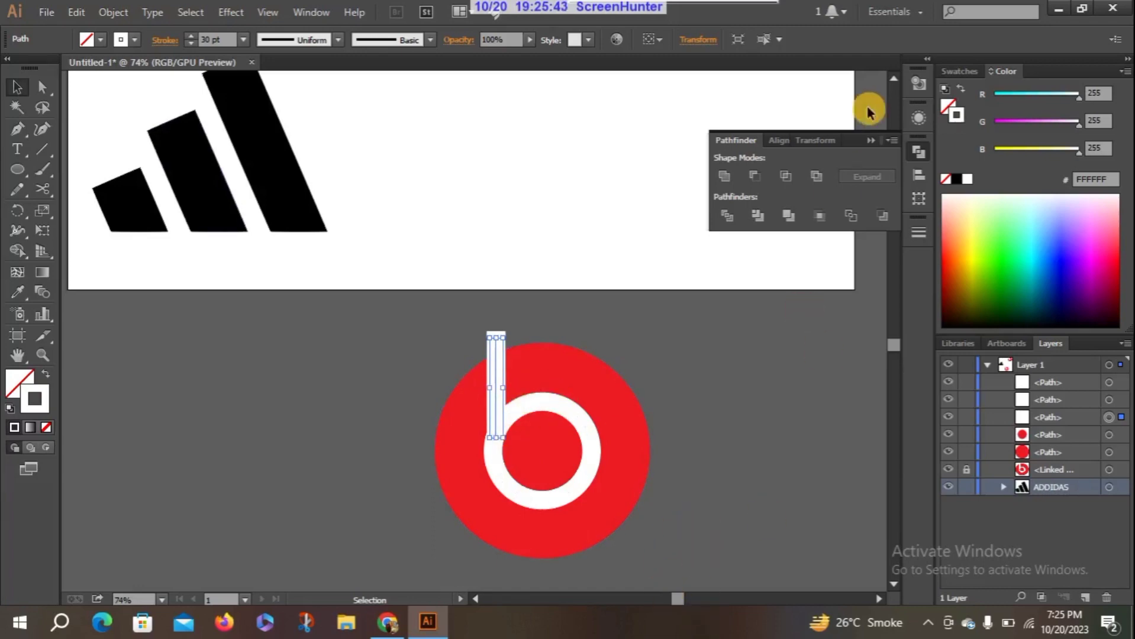
pyautogui.click(870, 140)
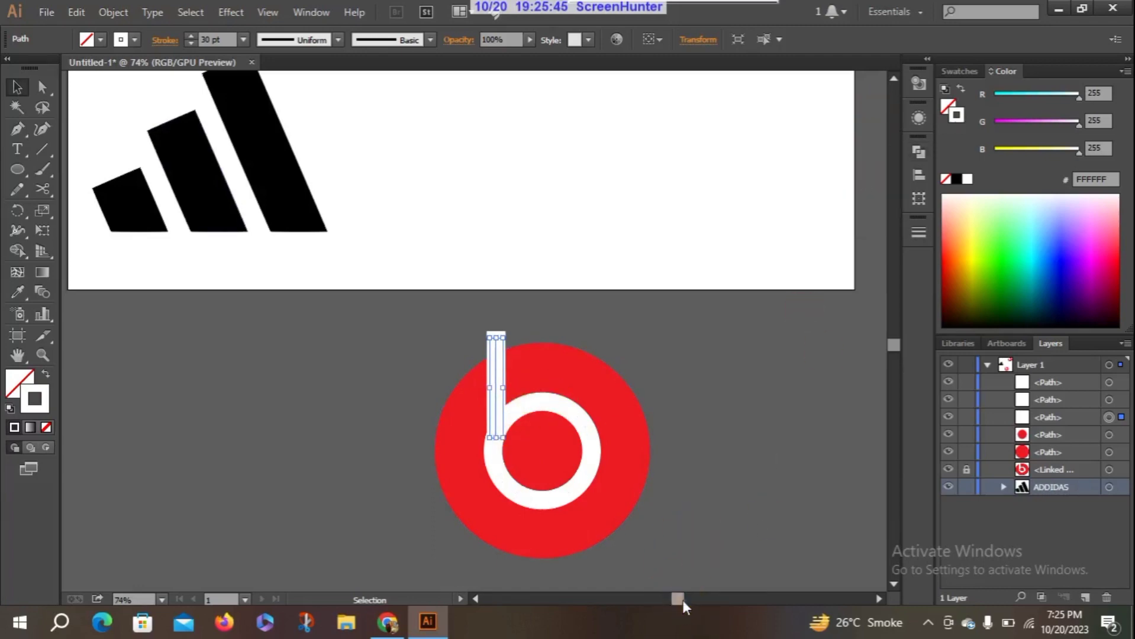
# Step: Draw a horizontal white line in the empty area beside the artboard and duplicate it twice below at equal spacing
pyautogui.moveTo(681, 600); pyautogui.dragTo(701, 599)
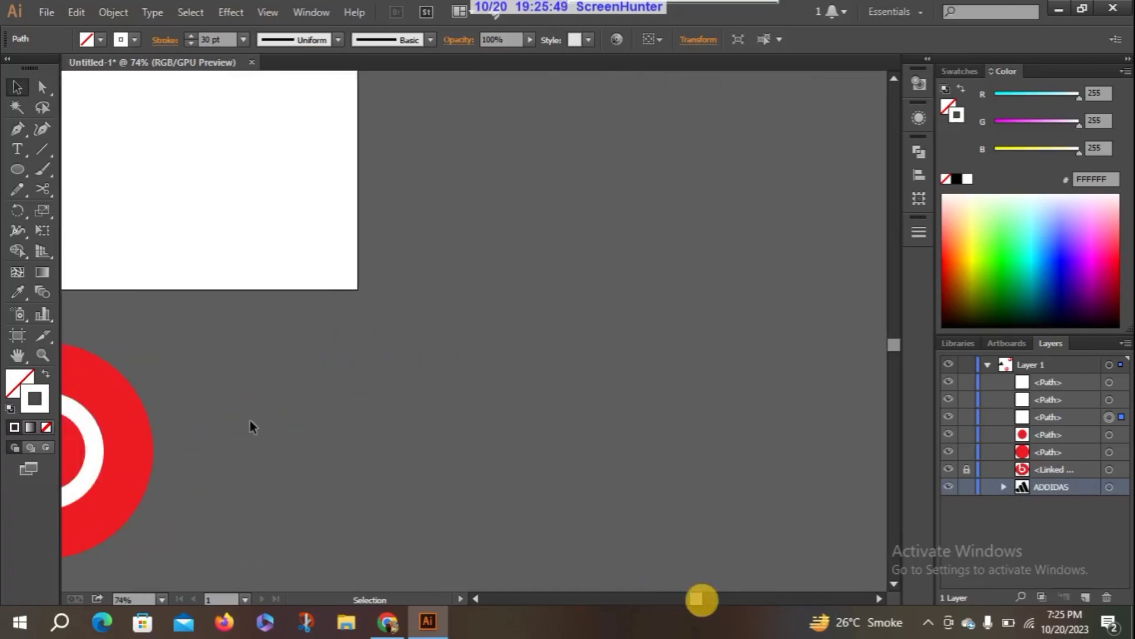
pyautogui.click(48, 145)
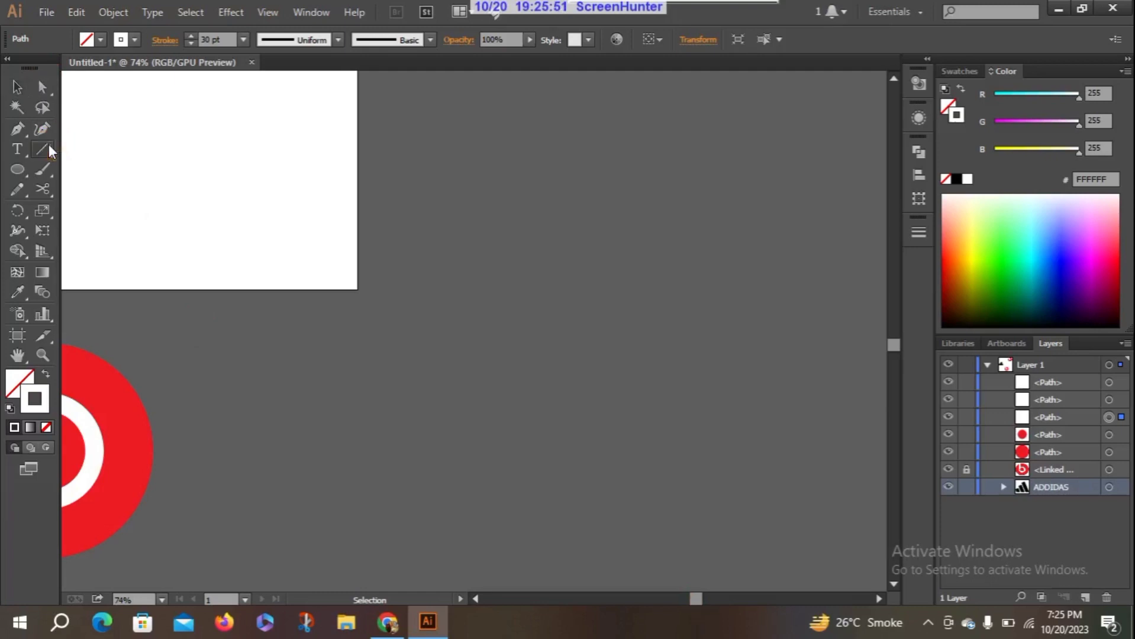
pyautogui.moveTo(457, 150); pyautogui.dragTo(774, 147)
pyautogui.click(16, 87)
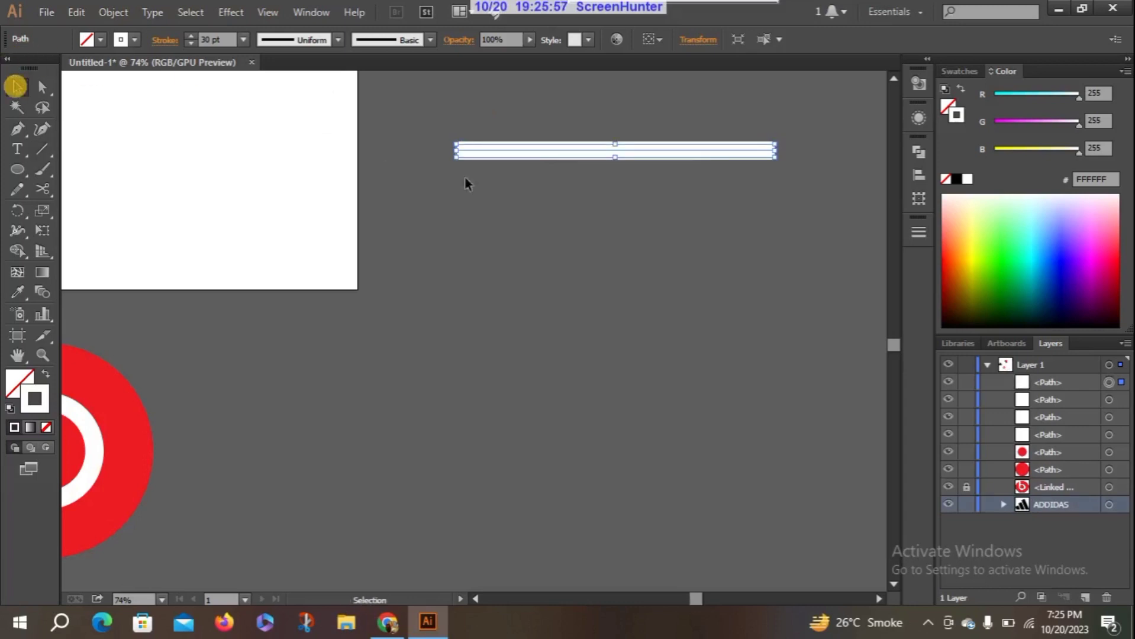
pyautogui.moveTo(524, 150); pyautogui.dragTo(524, 223)
pyautogui.hotkey('ctrl', 'd')
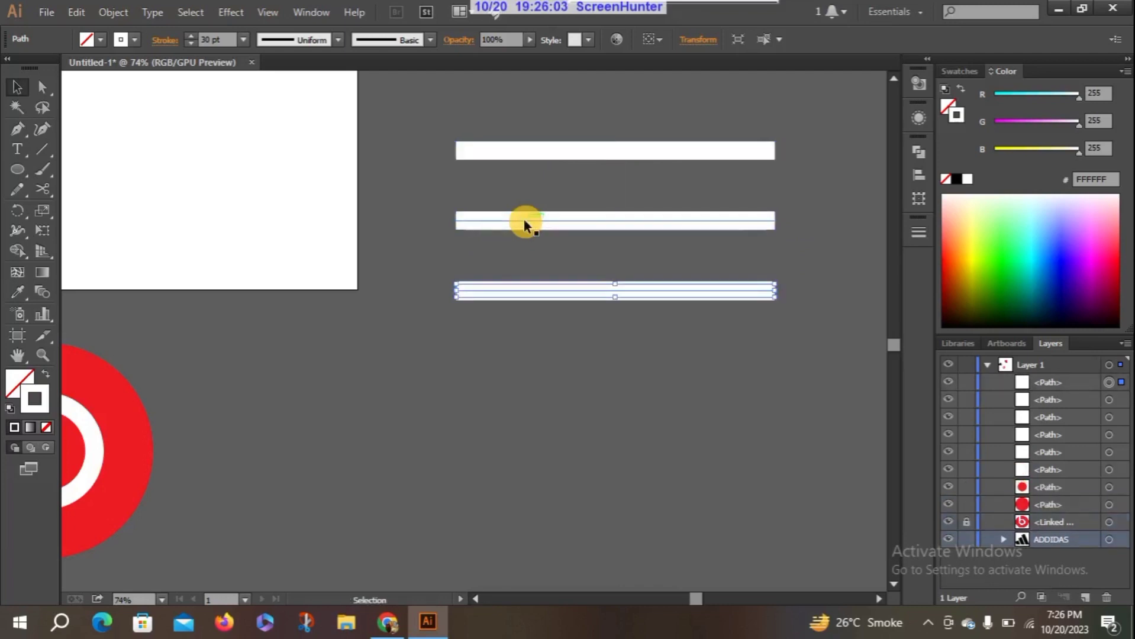
# Step: Set the top line's stroke weight to 1 pt and the bottom line's to 60 pt
pyautogui.click(479, 150)
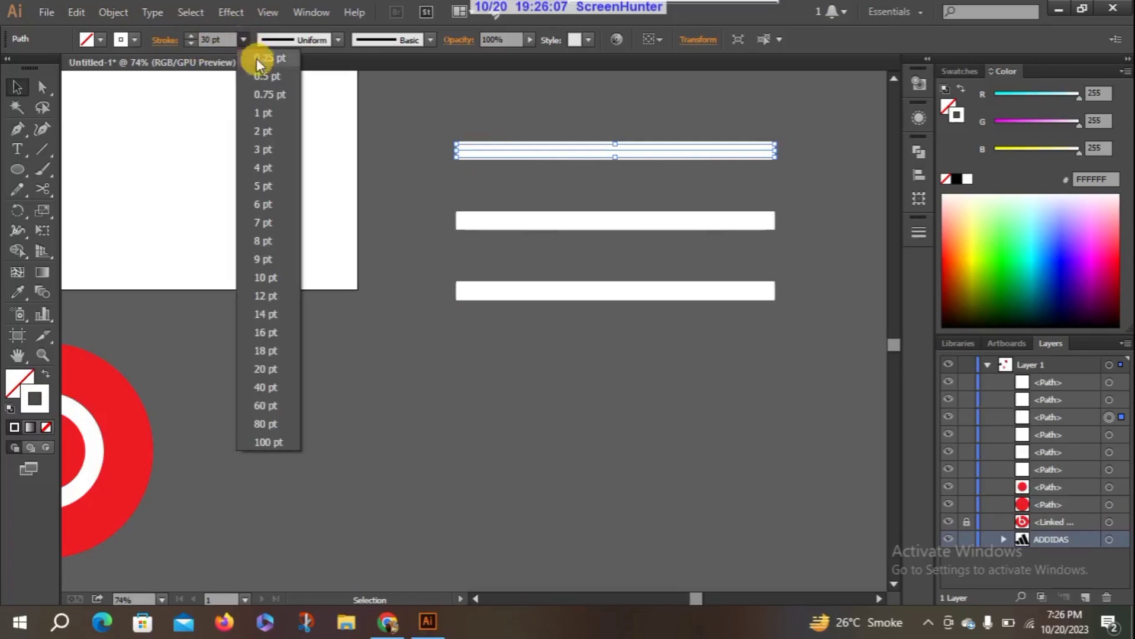
pyautogui.click(258, 112)
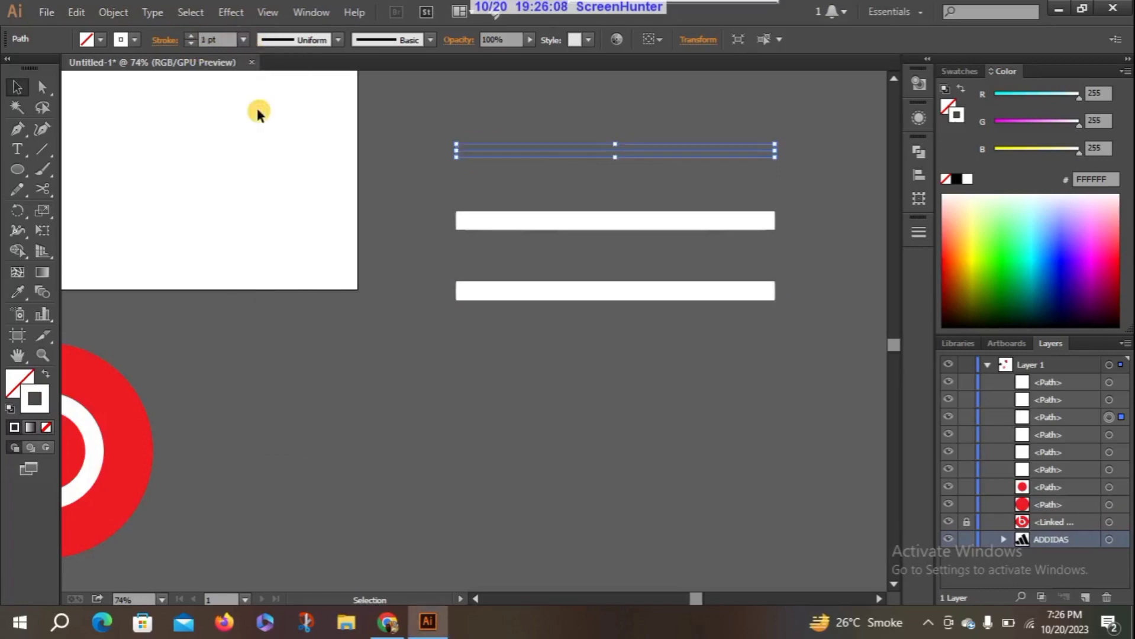
pyautogui.click(460, 223)
pyautogui.click(496, 290)
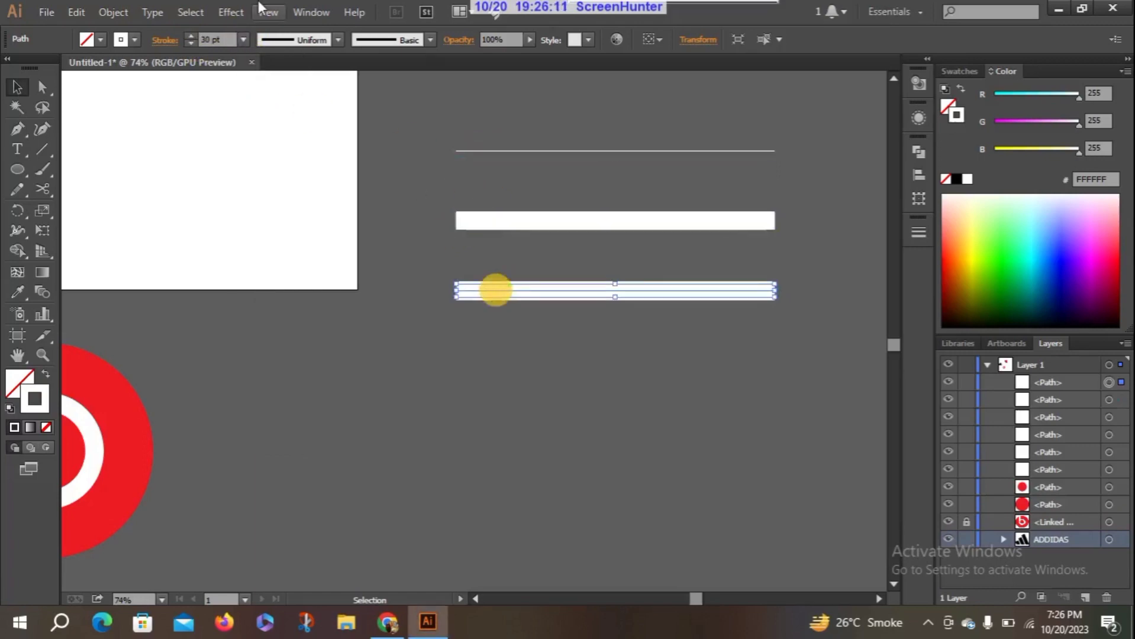
pyautogui.click(242, 40)
pyautogui.click(263, 408)
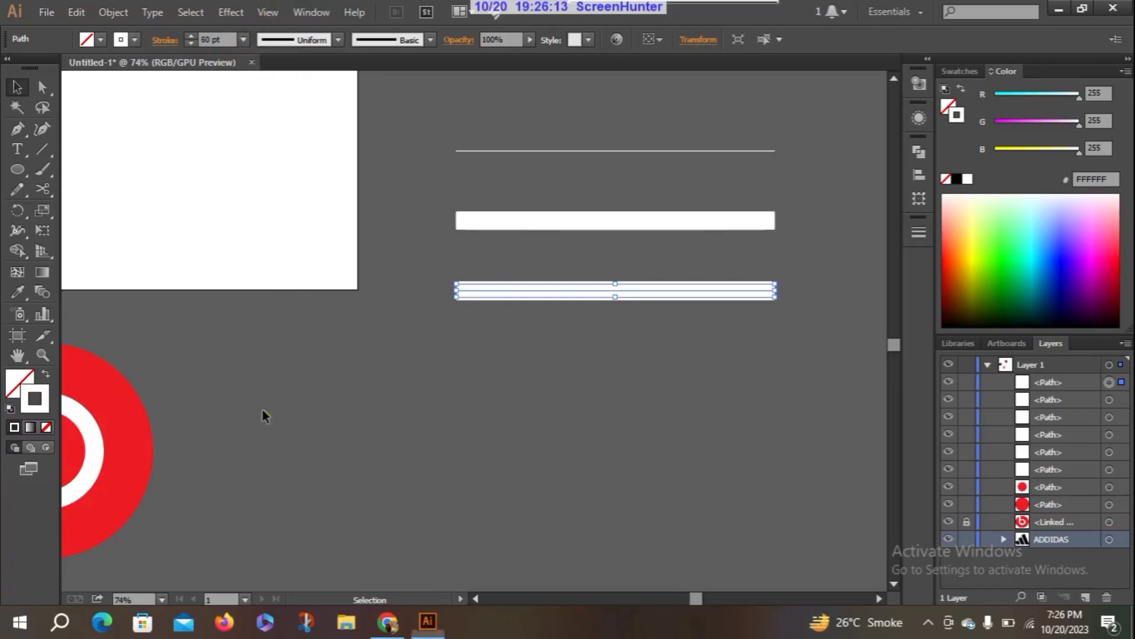
pyautogui.click(358, 316)
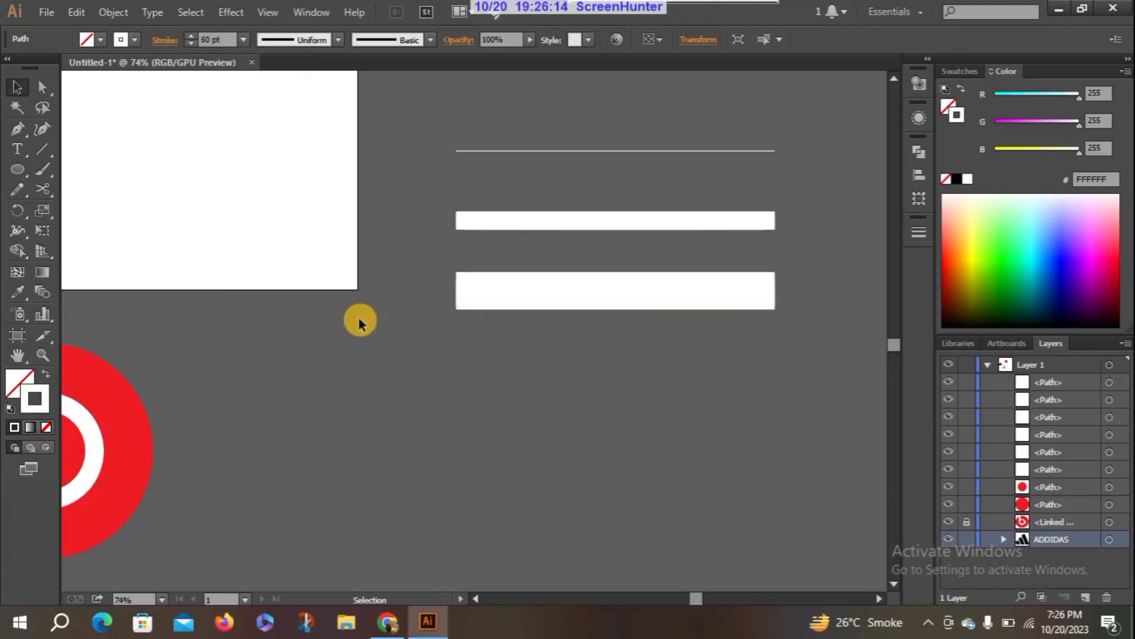
# Step: Select the three lines one after another to compare their underlying paths and stroke weights
pyautogui.click(575, 150)
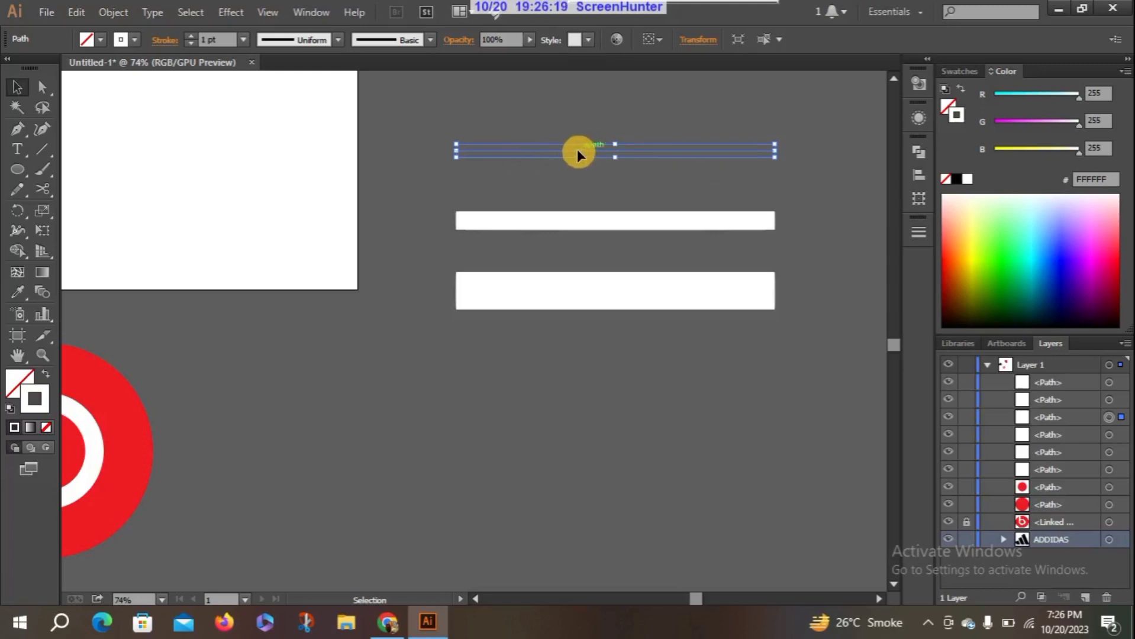
pyautogui.hotkey('ctrl', 'shift', 'a')
pyautogui.click(607, 221)
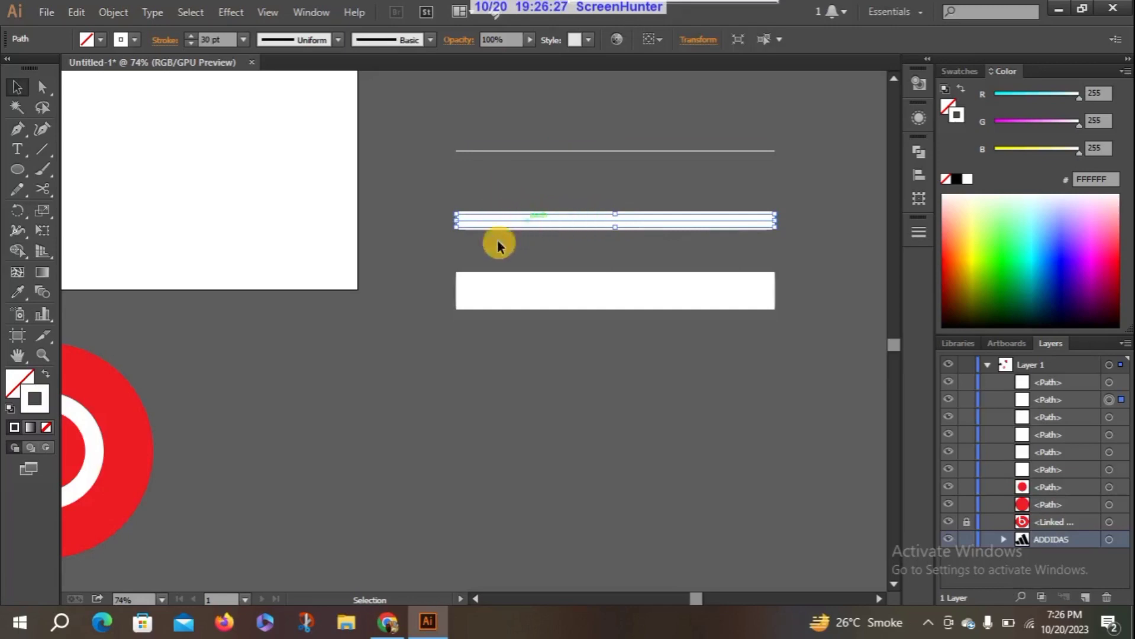
pyautogui.click(427, 238)
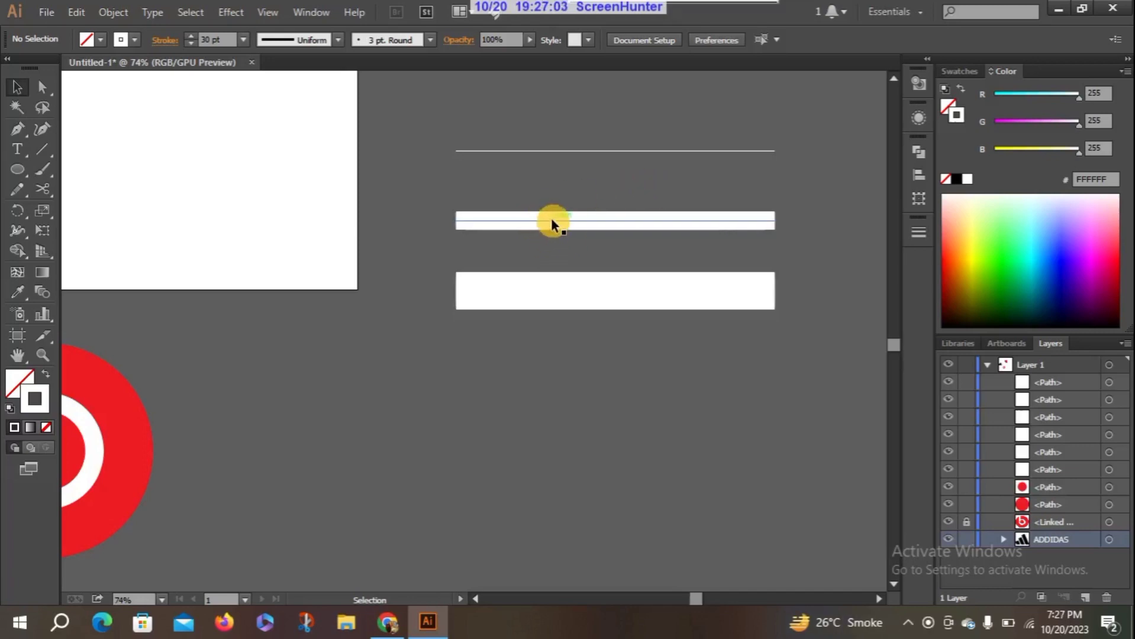
pyautogui.click(550, 296)
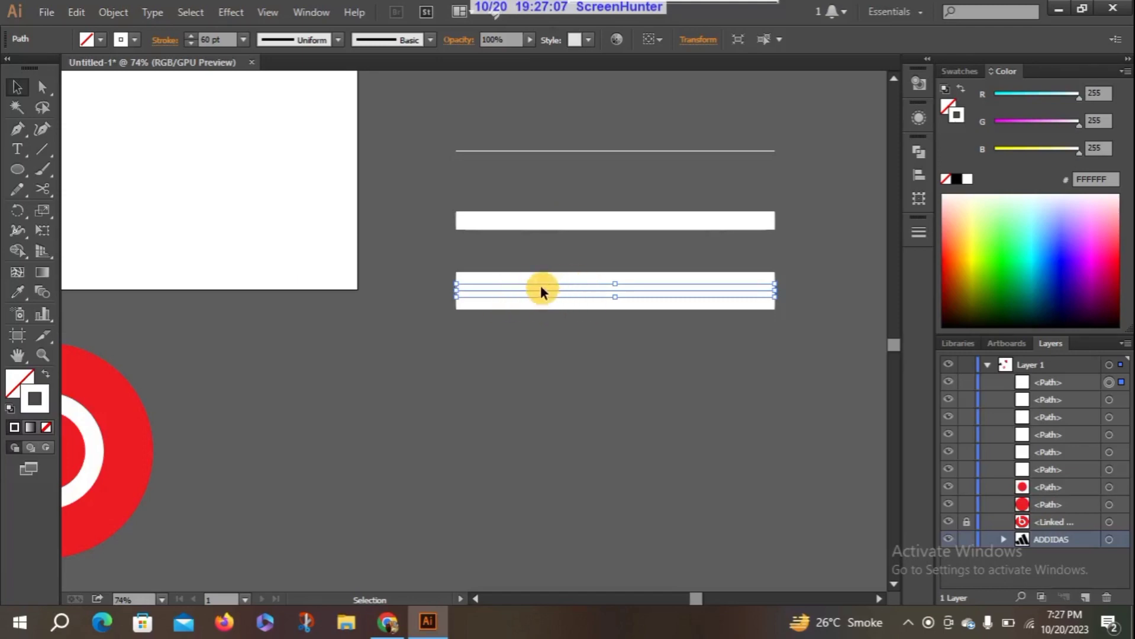
pyautogui.click(543, 310)
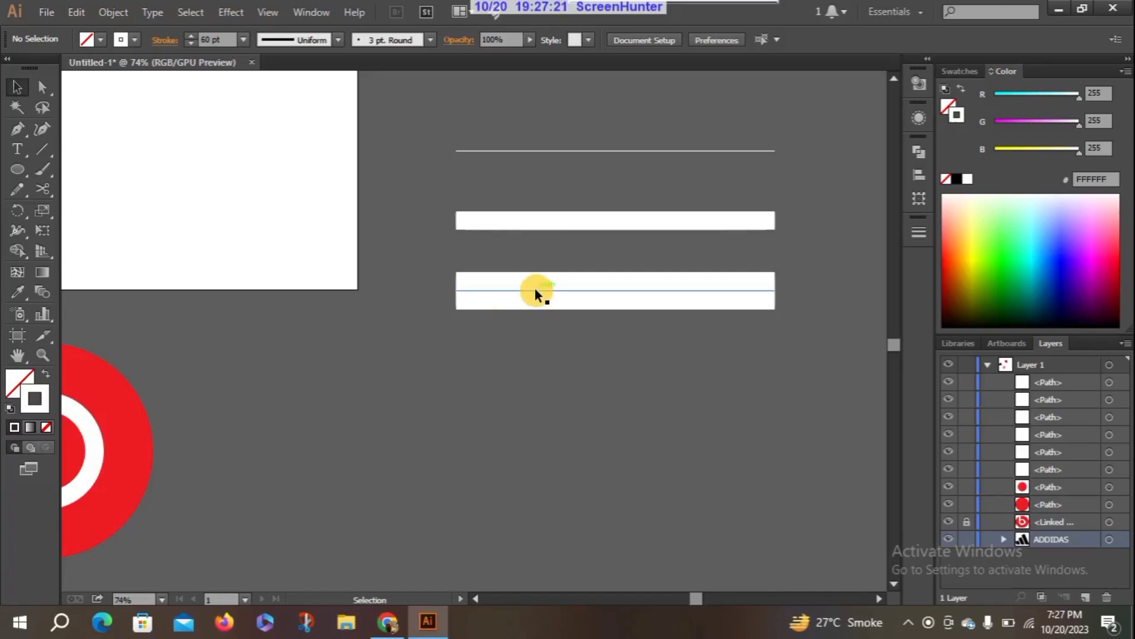
# Step: Expand the middle 30 pt line with both Fill and Stroke enabled
pyautogui.click(550, 220)
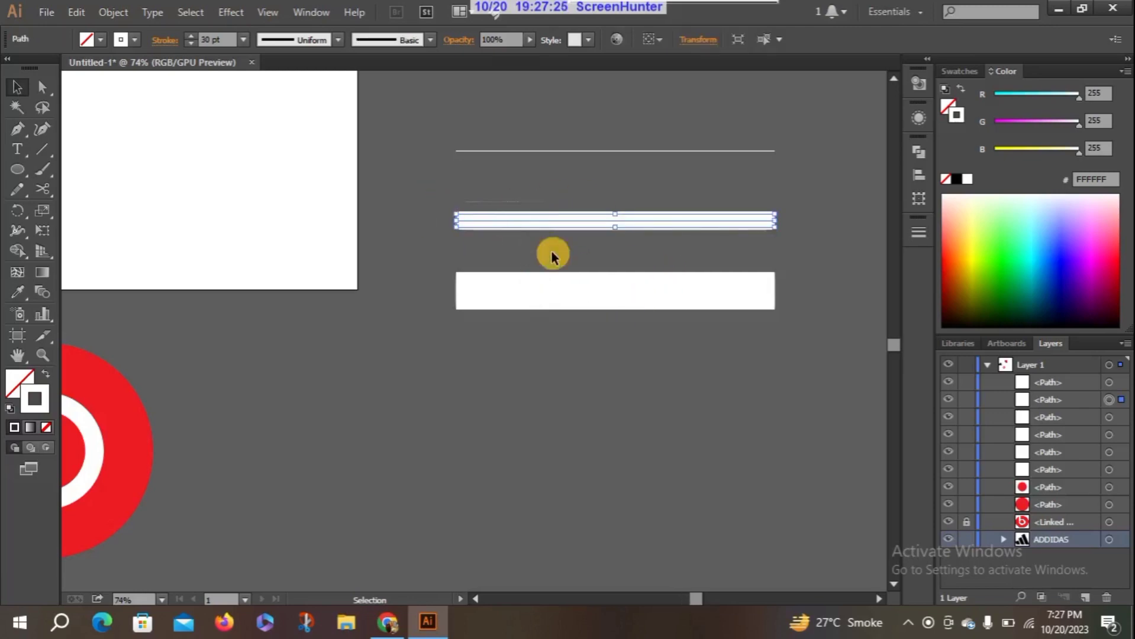
pyautogui.click(123, 12)
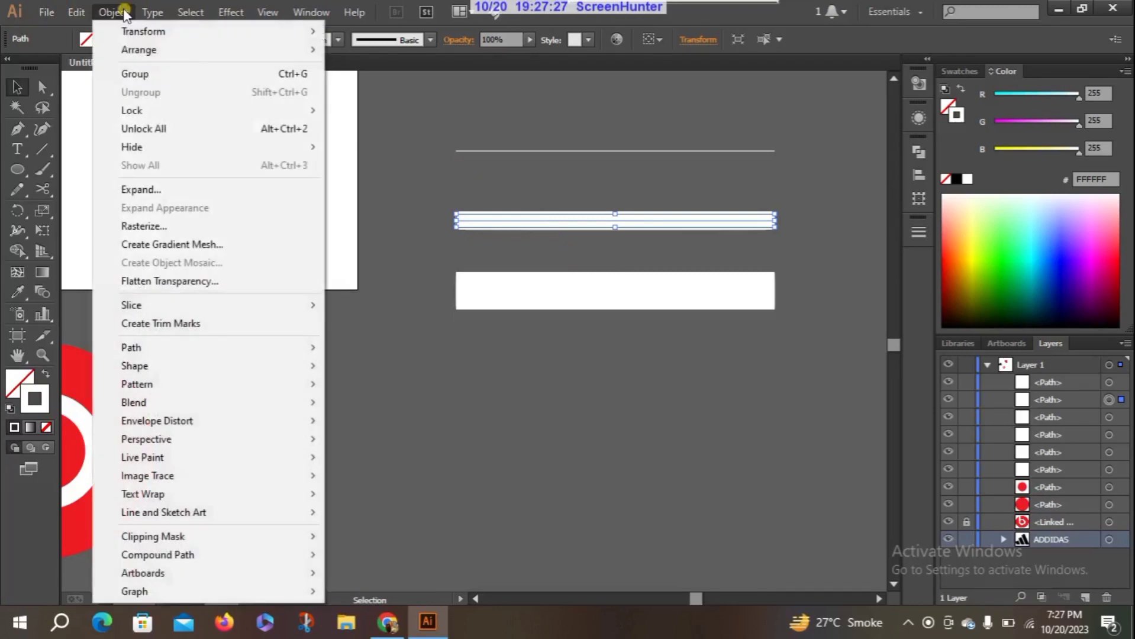
pyautogui.click(187, 193)
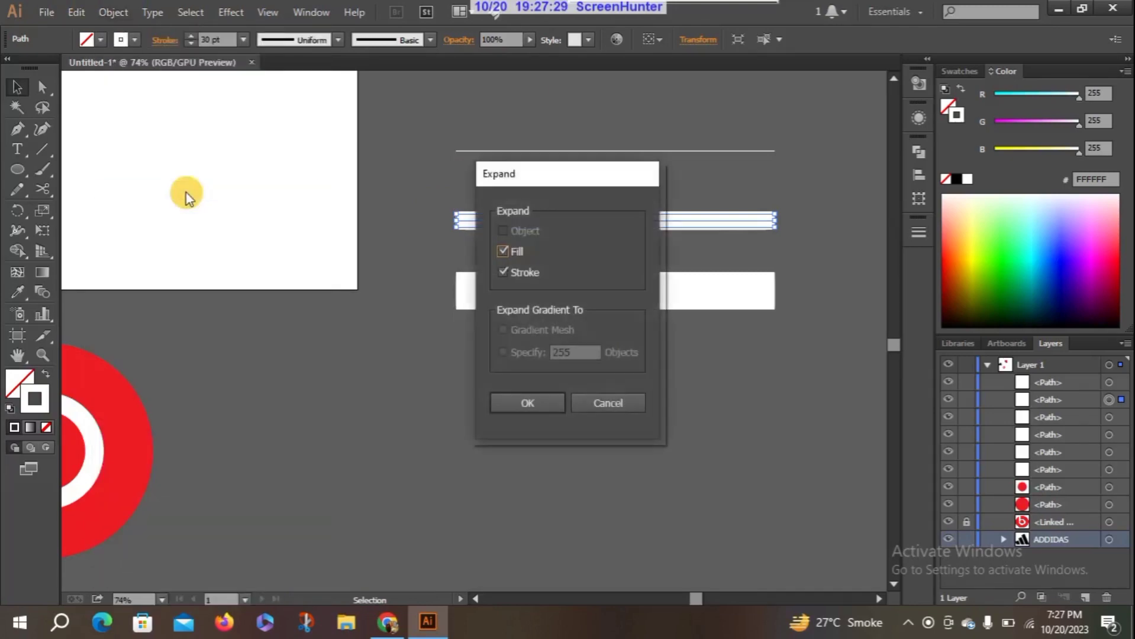
pyautogui.moveTo(574, 181); pyautogui.dragTo(280, 156)
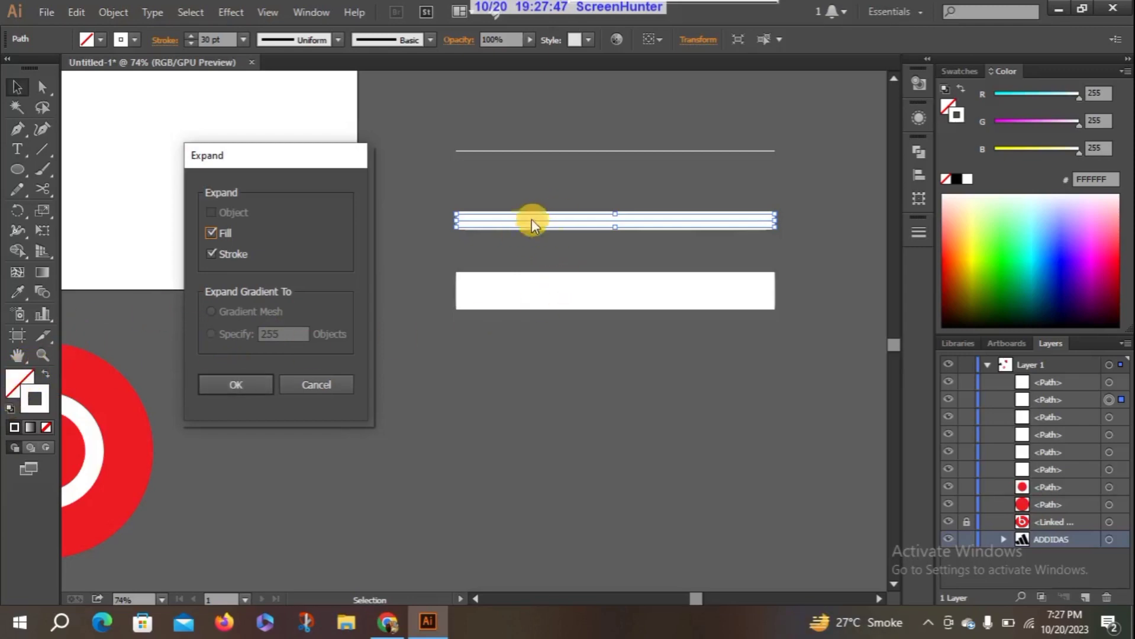
pyautogui.click(231, 383)
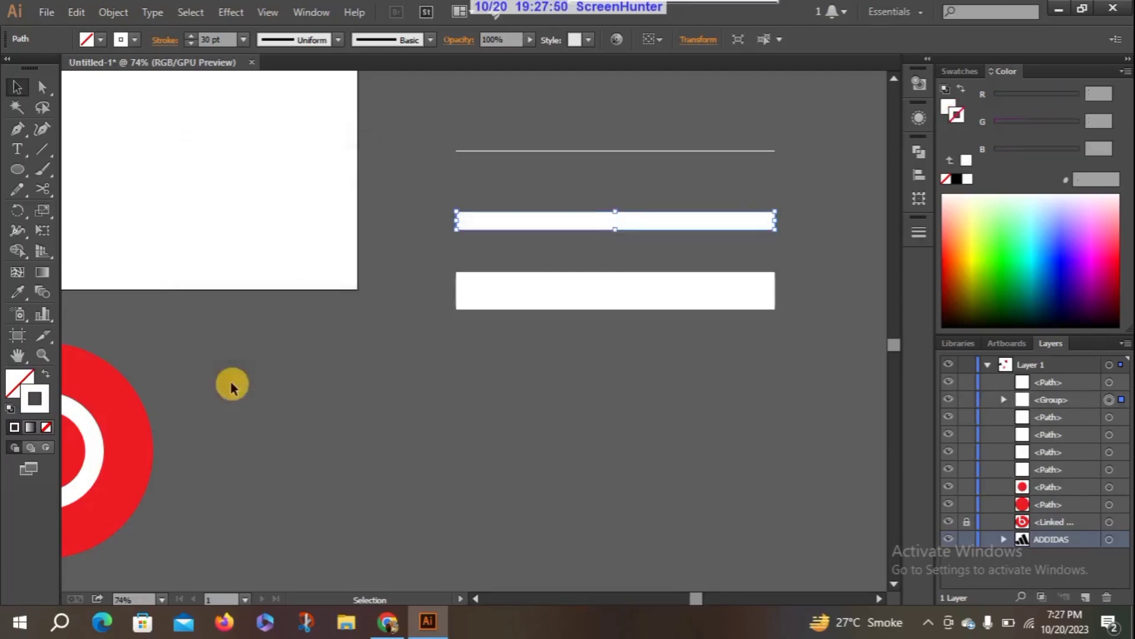
# Step: Shift the expanded middle bar slightly down and to the right, and deselect it
pyautogui.click(10, 385)
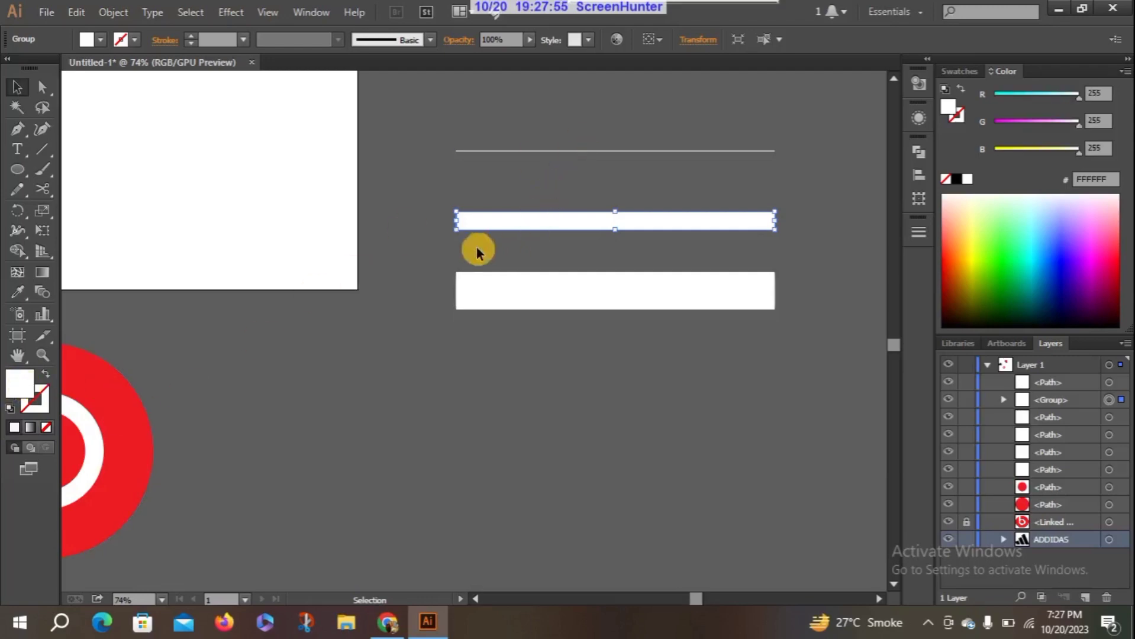
pyautogui.click(539, 256)
pyautogui.moveTo(502, 227)
pyautogui.mouseDown()
pyautogui.moveTo(501, 185)
pyautogui.moveTo(504, 230)
pyautogui.mouseUp()
pyautogui.click(471, 253)
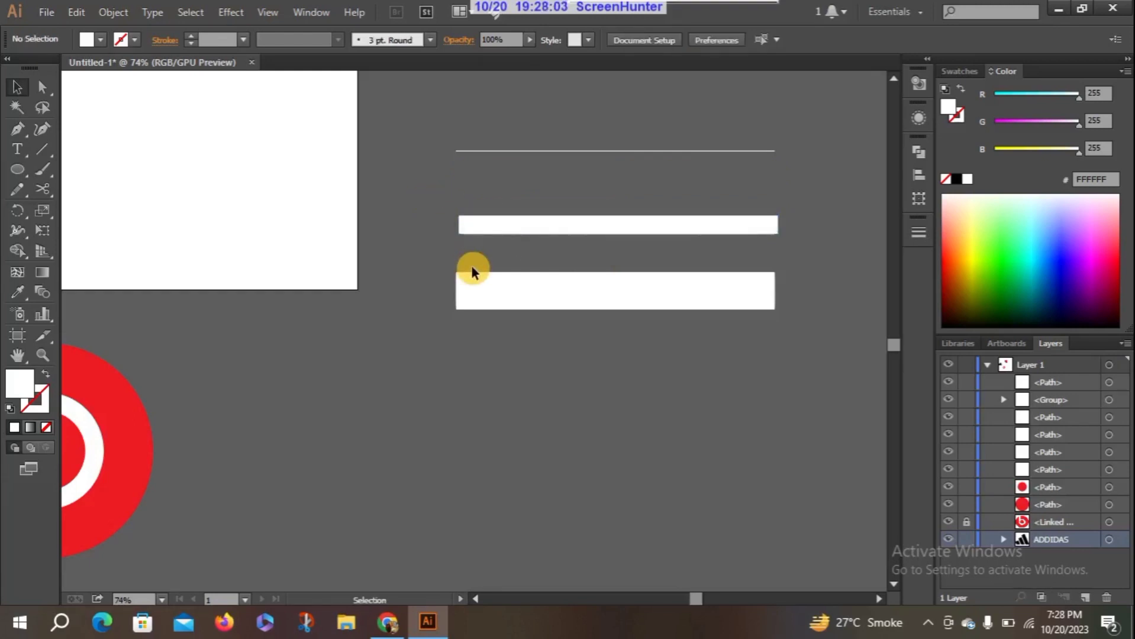
# Step: Expand the 60 pt bottom line into a filled shape and shift it slightly down
pyautogui.click(484, 290)
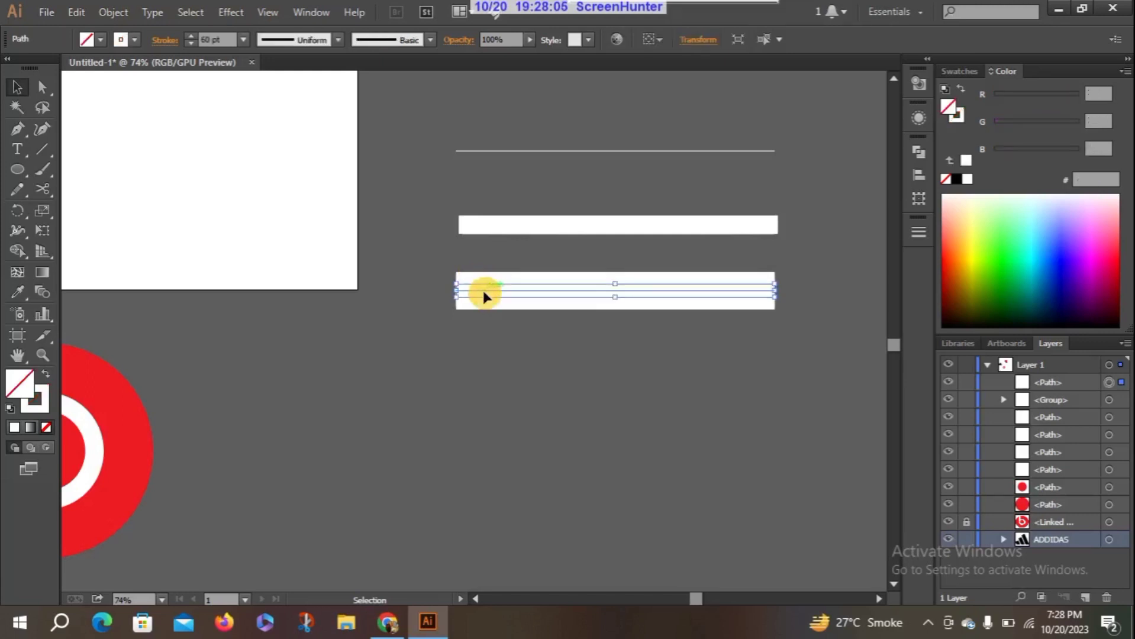
pyautogui.moveTo(402, 255); pyautogui.dragTo(537, 375)
pyautogui.click(123, 11)
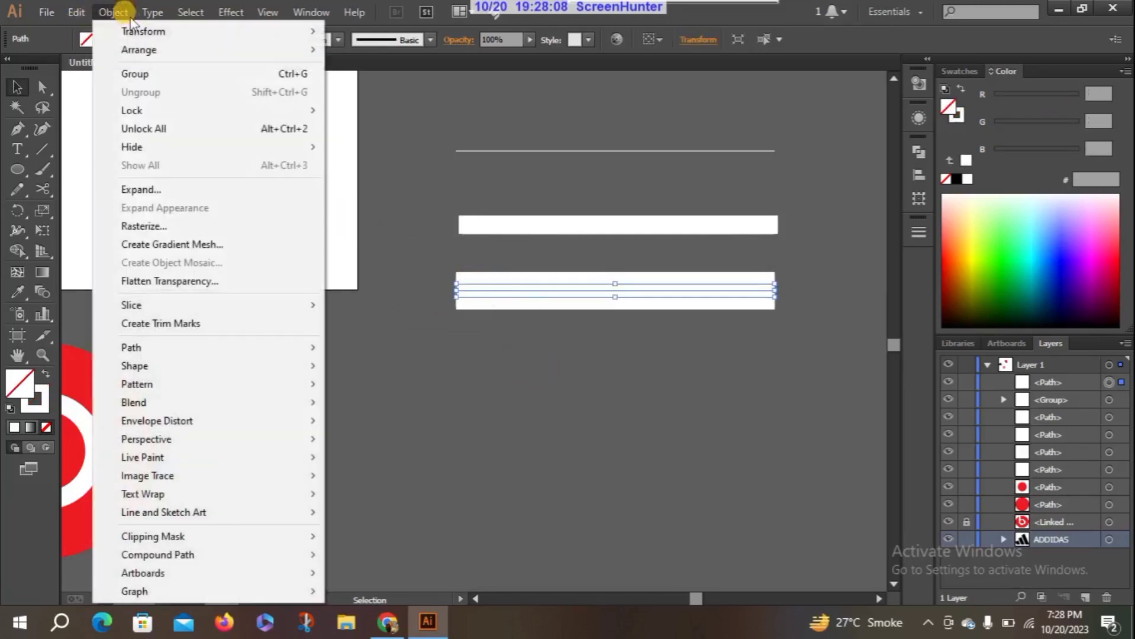
pyautogui.click(178, 189)
pyautogui.click(229, 385)
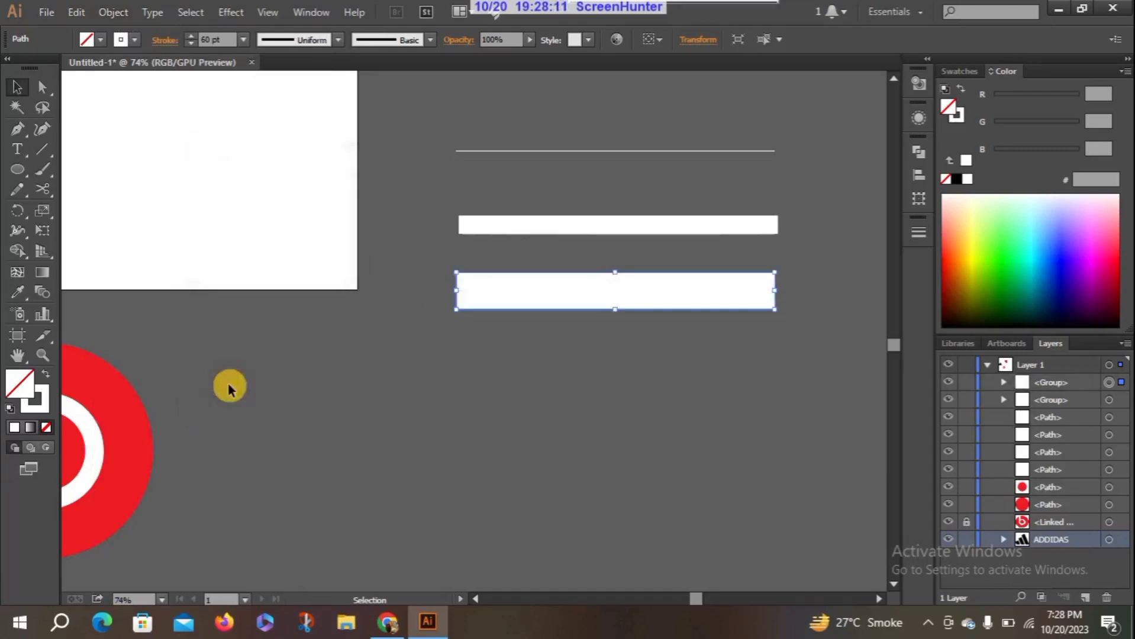
pyautogui.click(455, 323)
pyautogui.moveTo(508, 287)
pyautogui.mouseDown()
pyautogui.moveTo(512, 322)
pyautogui.moveTo(506, 290)
pyautogui.mouseUp()
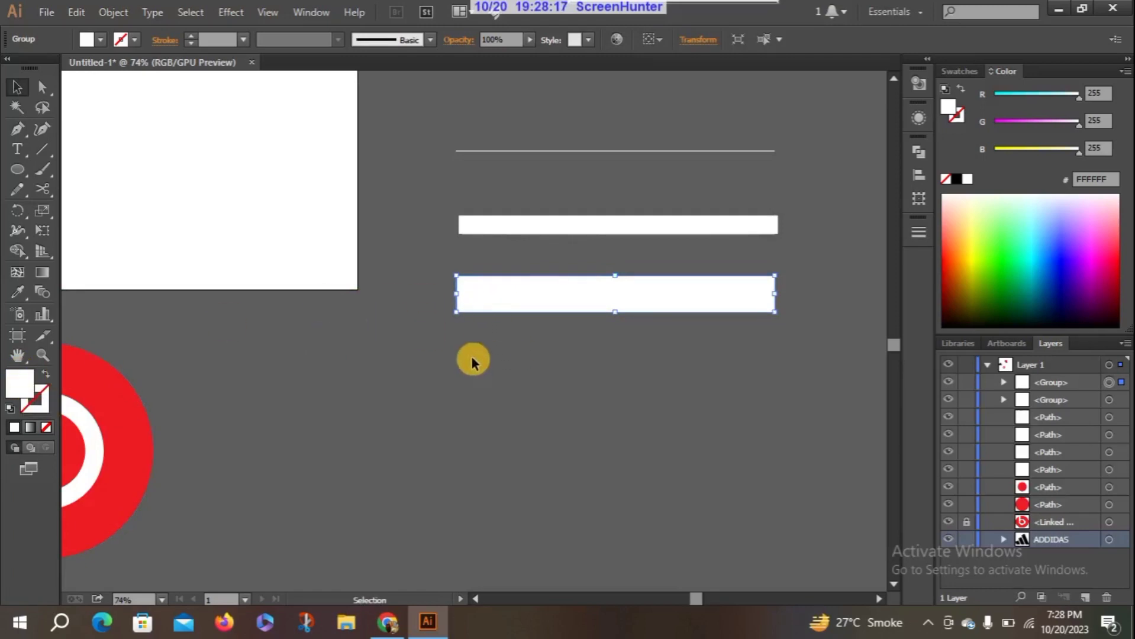
# Step: Draw a white five-pointed star below the white bars beside the artboard, overlapping the lowest bar
pyautogui.moveTo(690, 592); pyautogui.dragTo(695, 593)
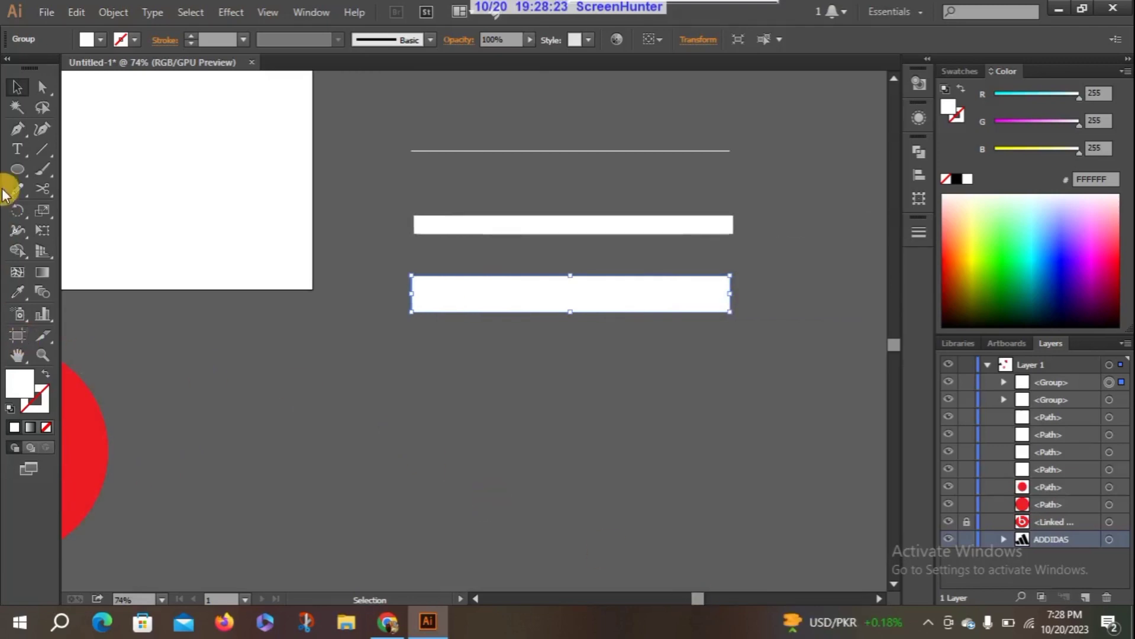
pyautogui.click(12, 172)
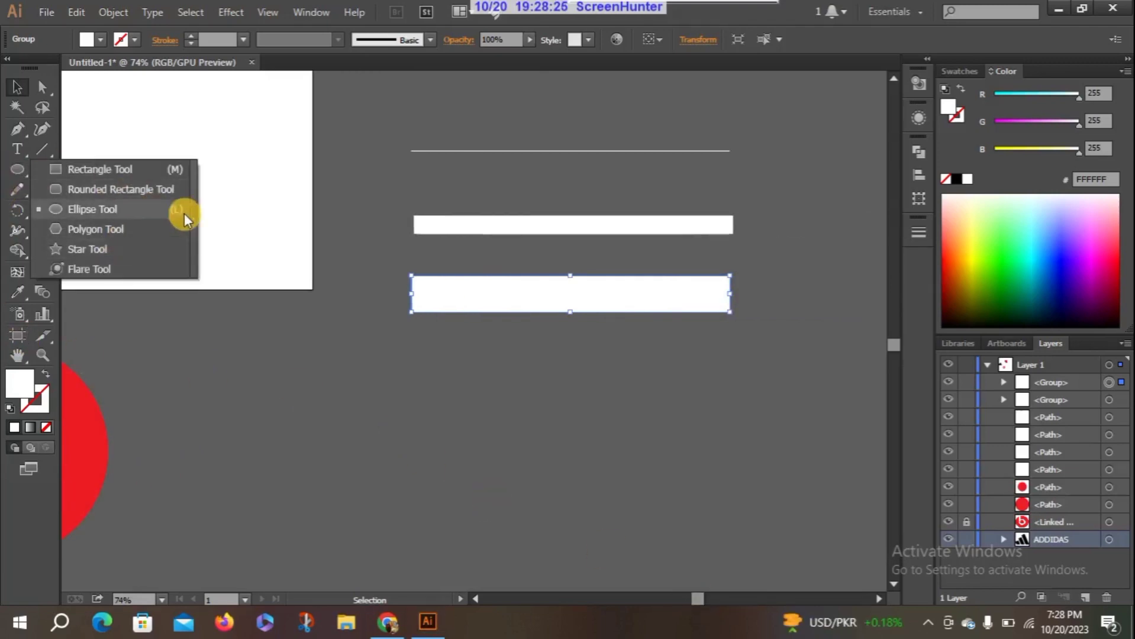
pyautogui.click(127, 248)
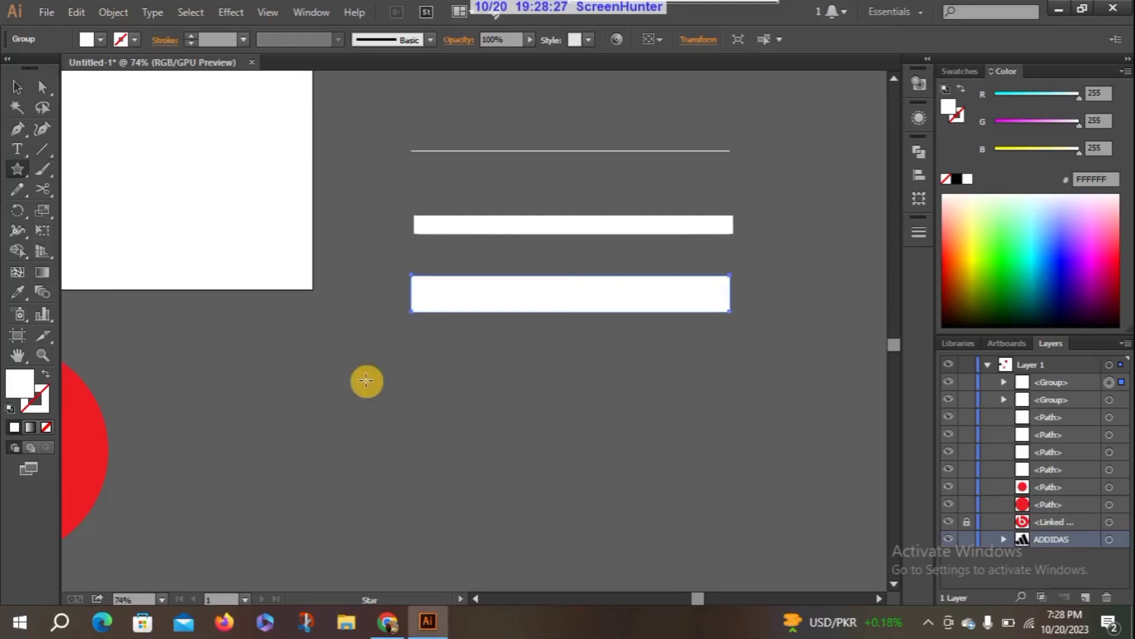
pyautogui.moveTo(364, 380); pyautogui.dragTo(458, 451)
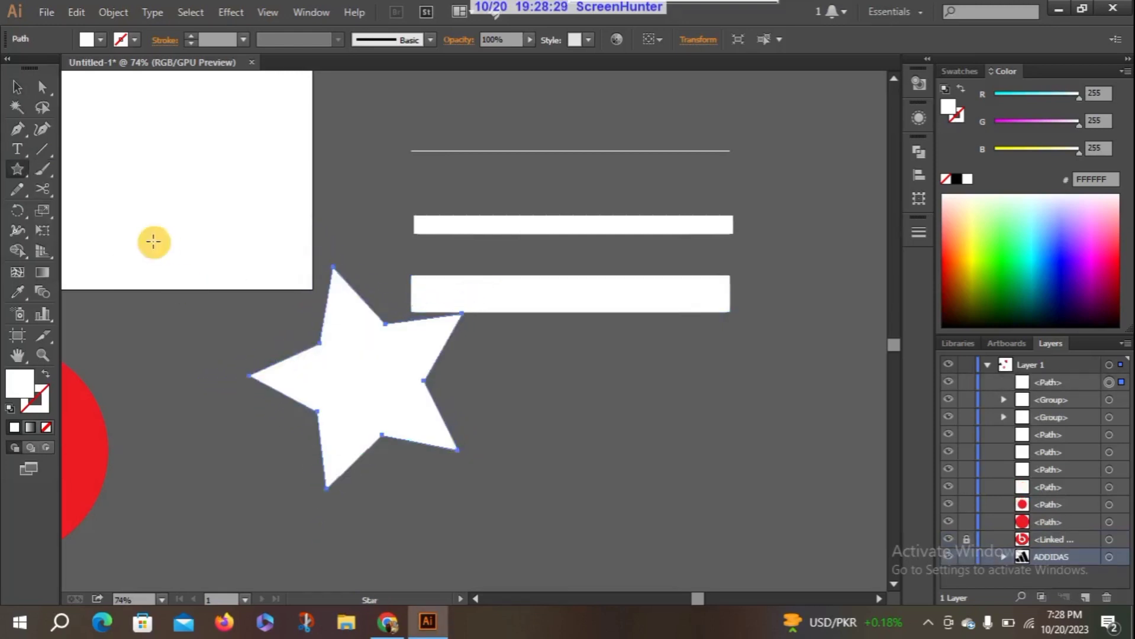
# Step: Move the star down clear of the white bars and rotate it so one point faces up
pyautogui.click(16, 87)
pyautogui.moveTo(393, 383); pyautogui.dragTo(427, 445)
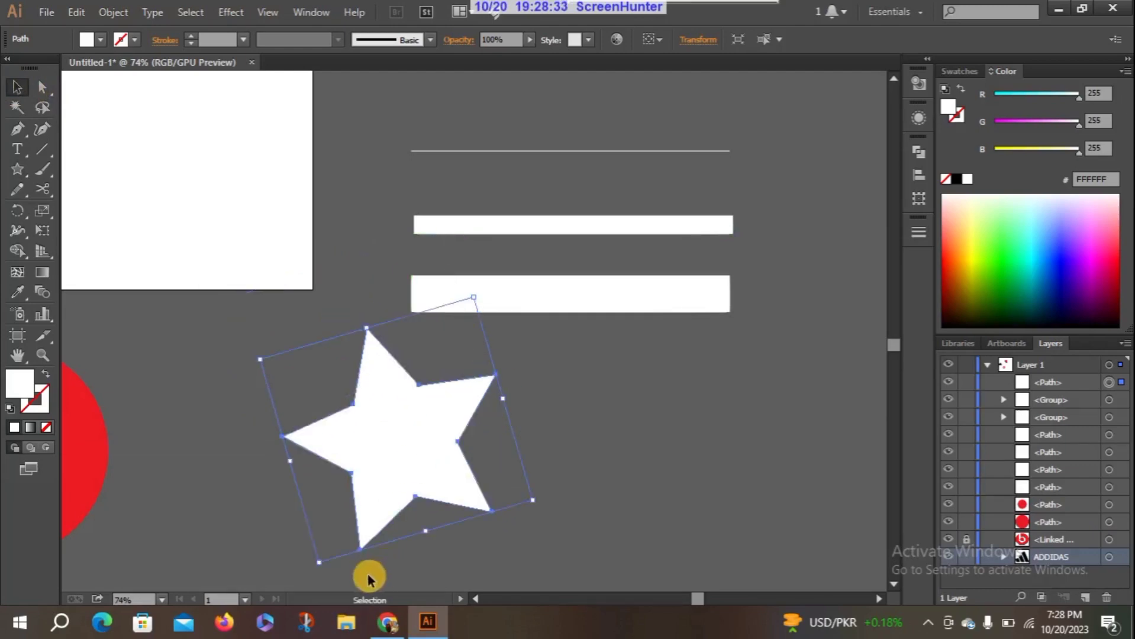
pyautogui.click(313, 569)
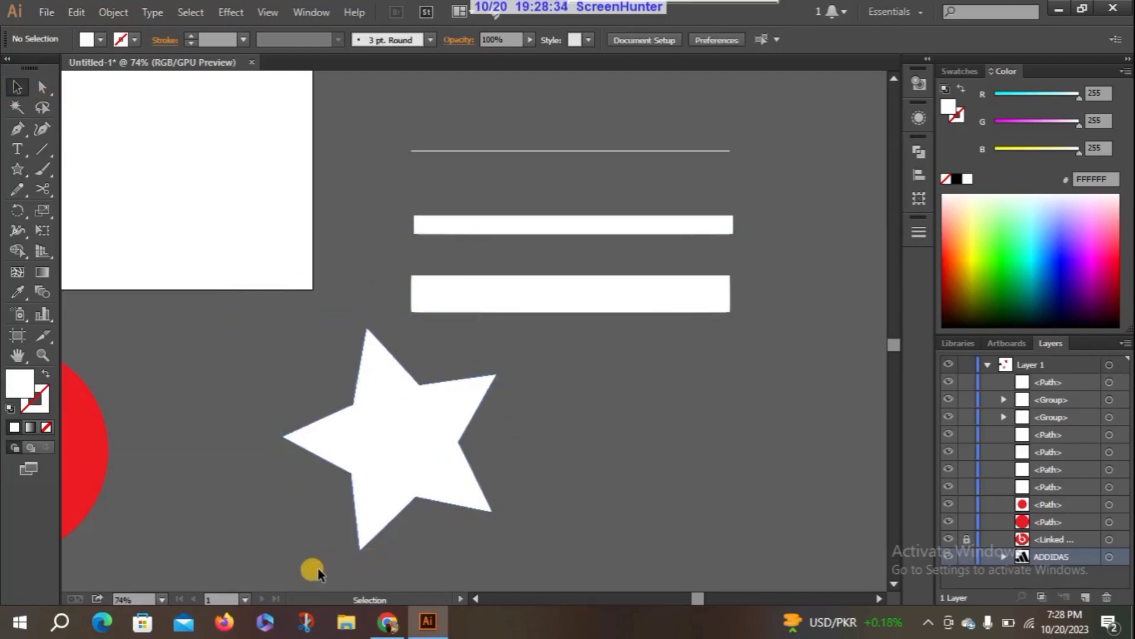
pyautogui.click(376, 488)
pyautogui.moveTo(313, 577); pyautogui.dragTo(281, 542)
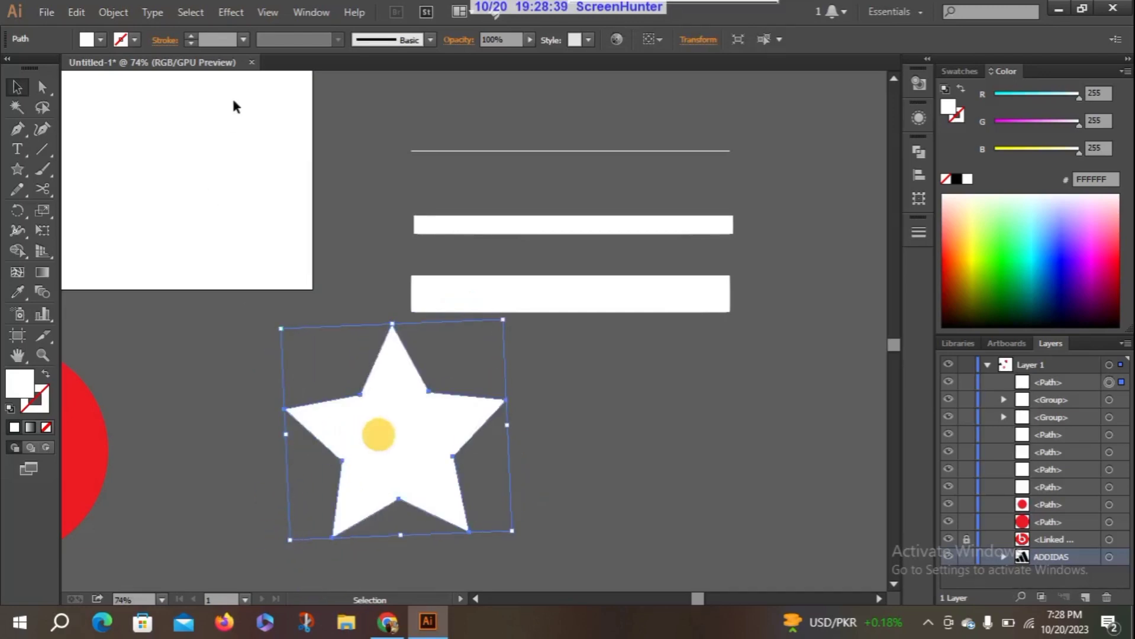
# Step: Apply a Twist effect with an angle of 50° to the star
pyautogui.click(231, 12)
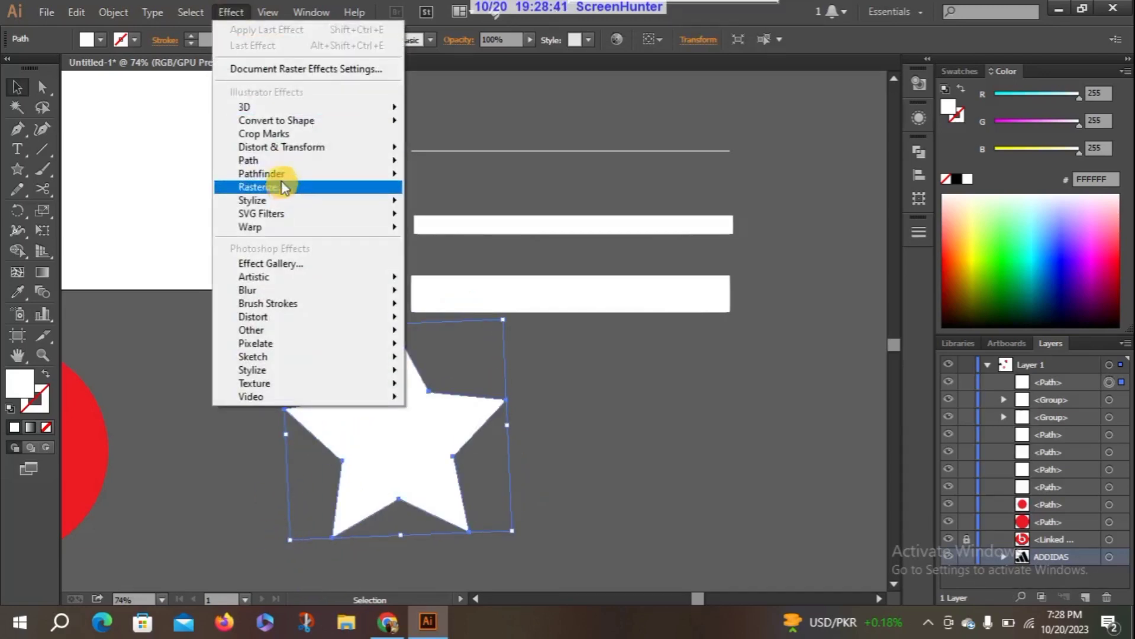
pyautogui.moveTo(294, 159)
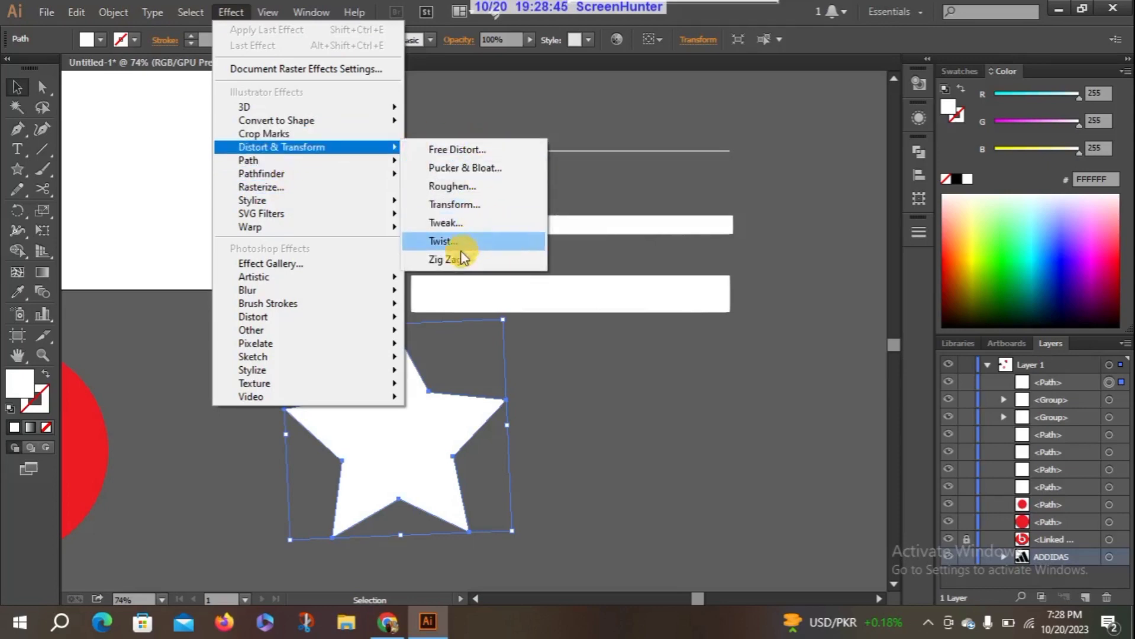
pyautogui.click(456, 245)
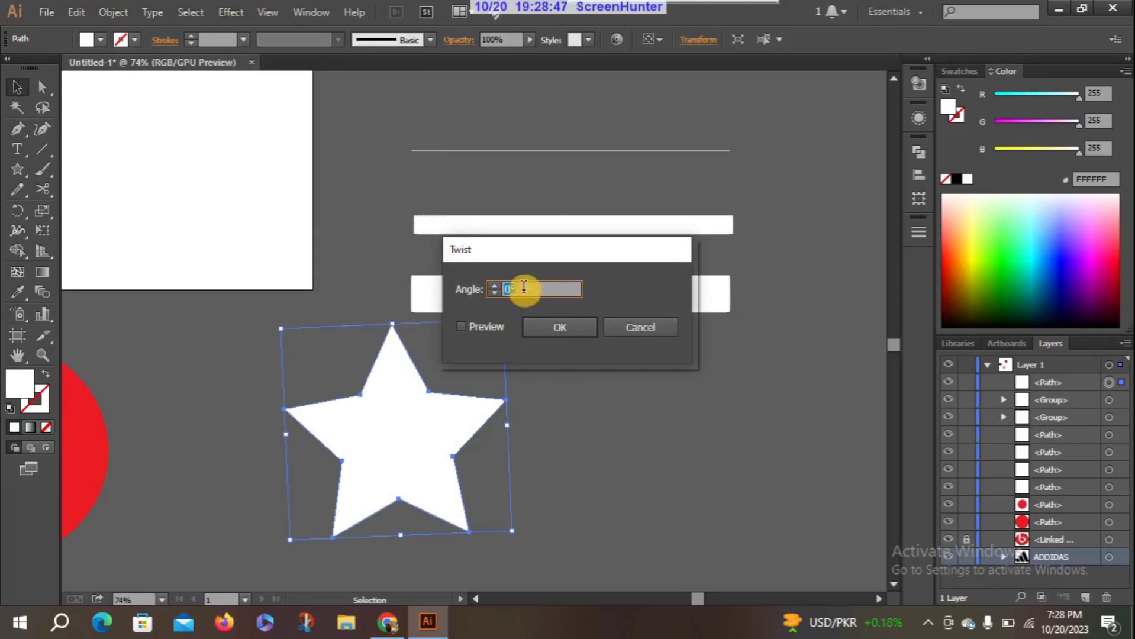
pyautogui.write('50')
pyautogui.press('Return')
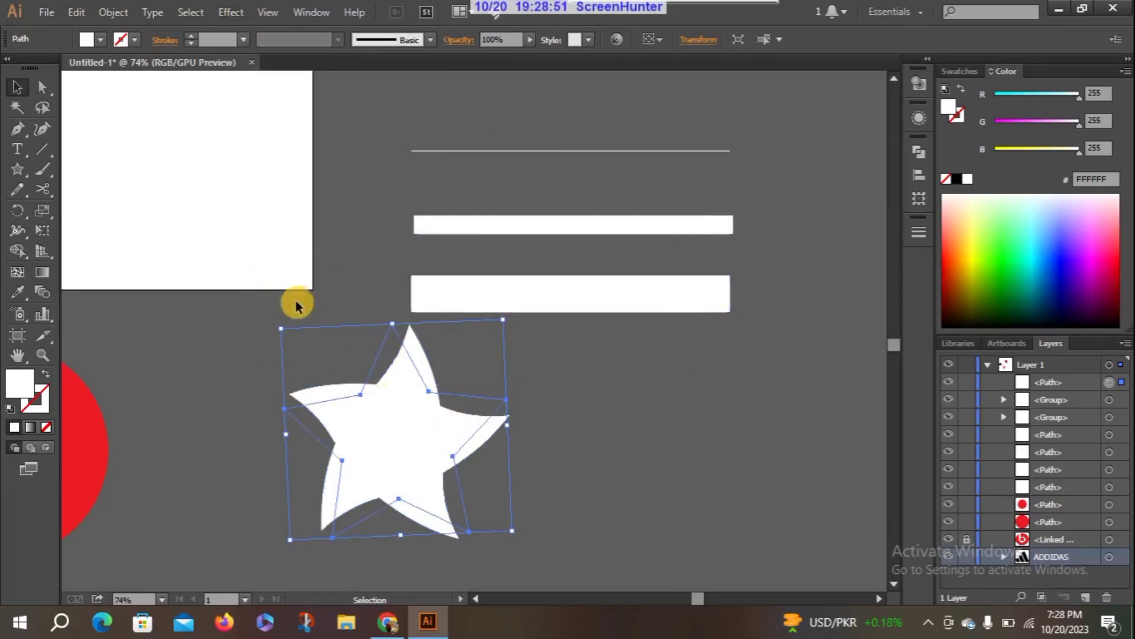
pyautogui.click(284, 369)
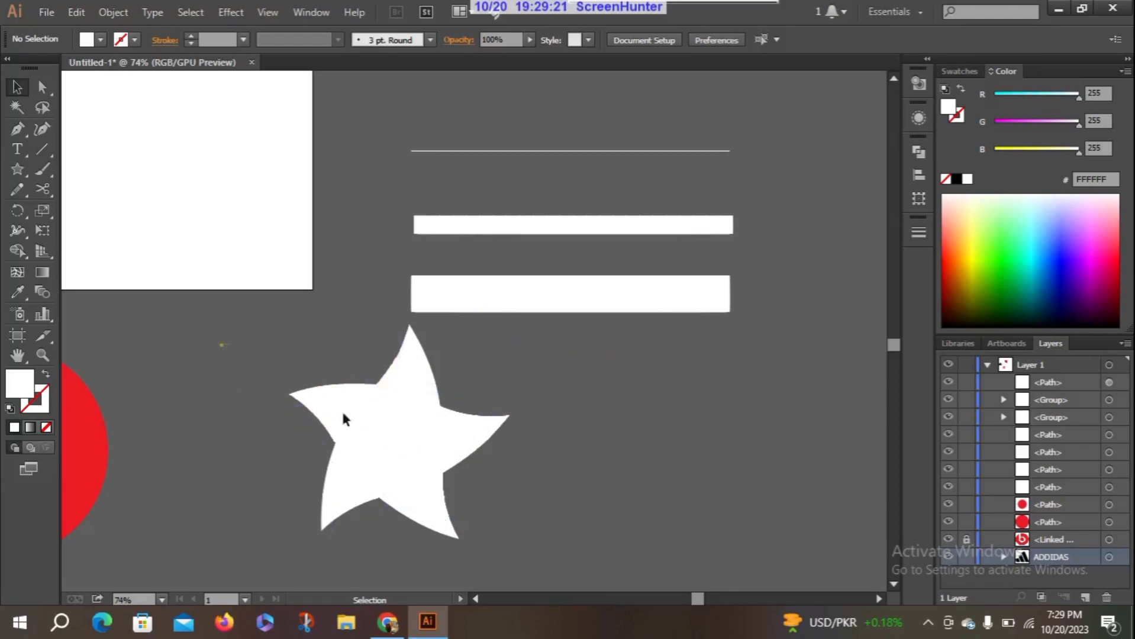
# Step: Expand the appearance of the twisted star into real paths and select it to inspect its outline
pyautogui.click(458, 507)
pyautogui.click(118, 12)
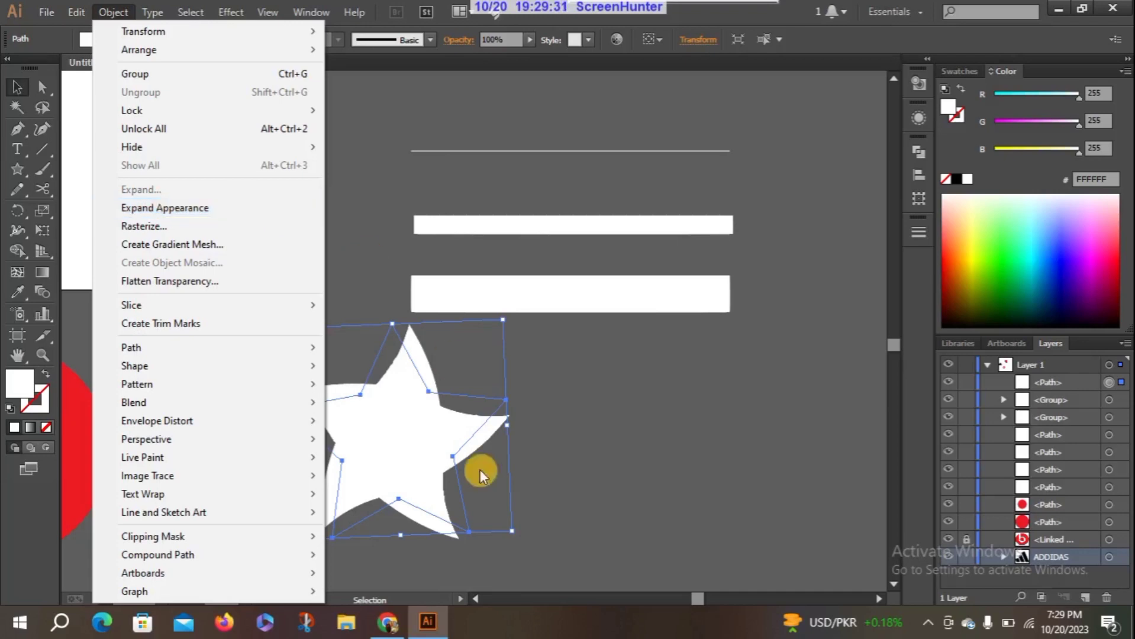
pyautogui.moveTo(231, 10)
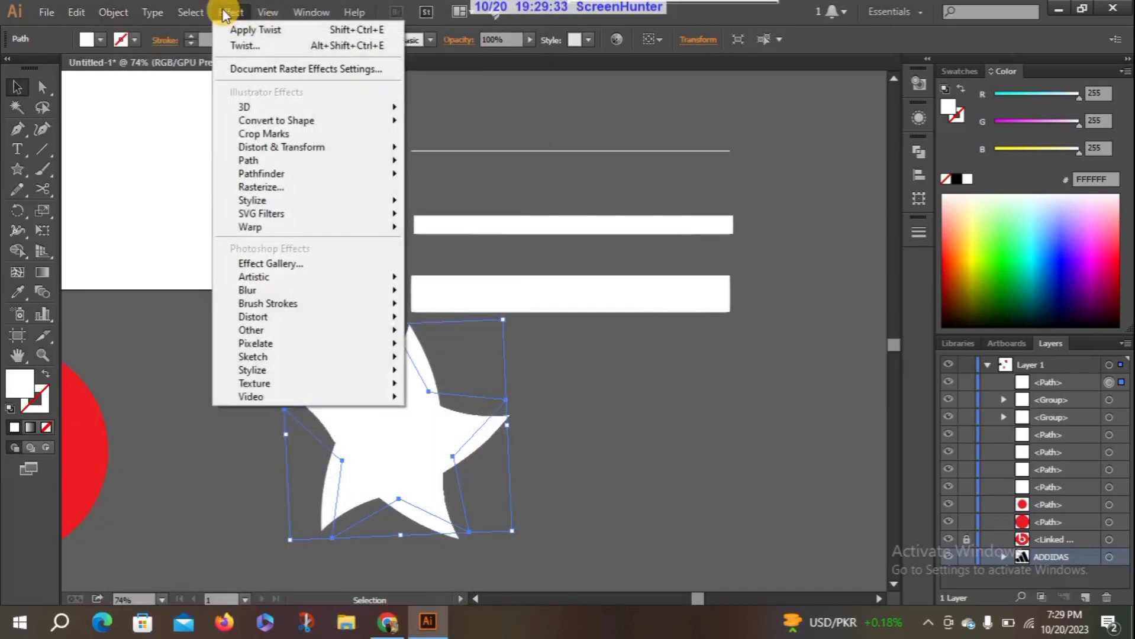
pyautogui.moveTo(113, 12)
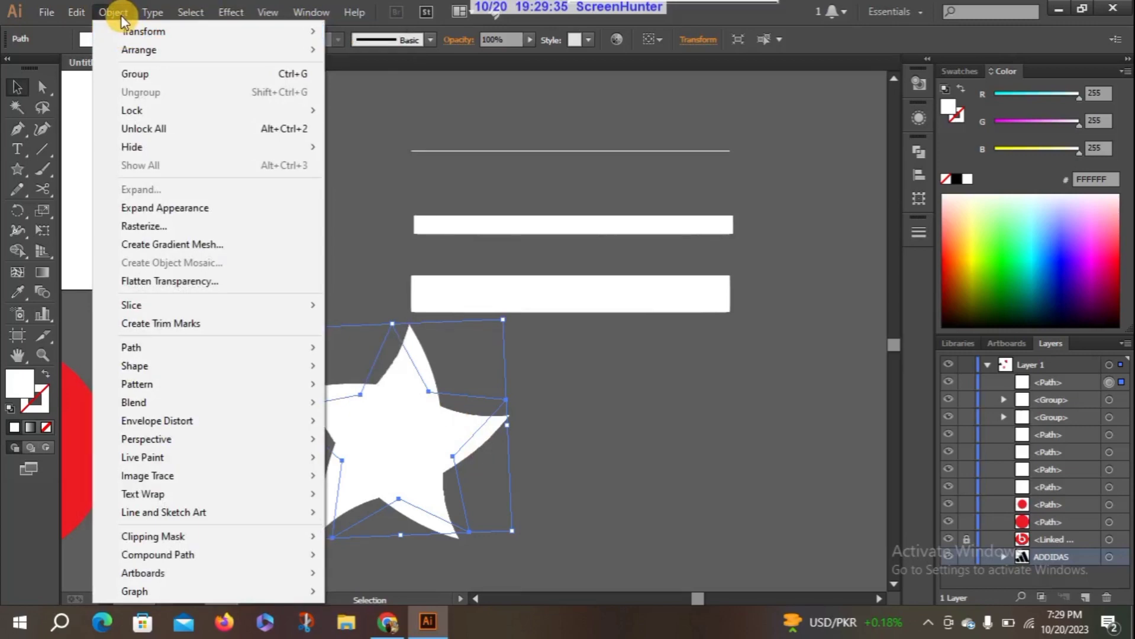
pyautogui.click(189, 208)
pyautogui.click(266, 376)
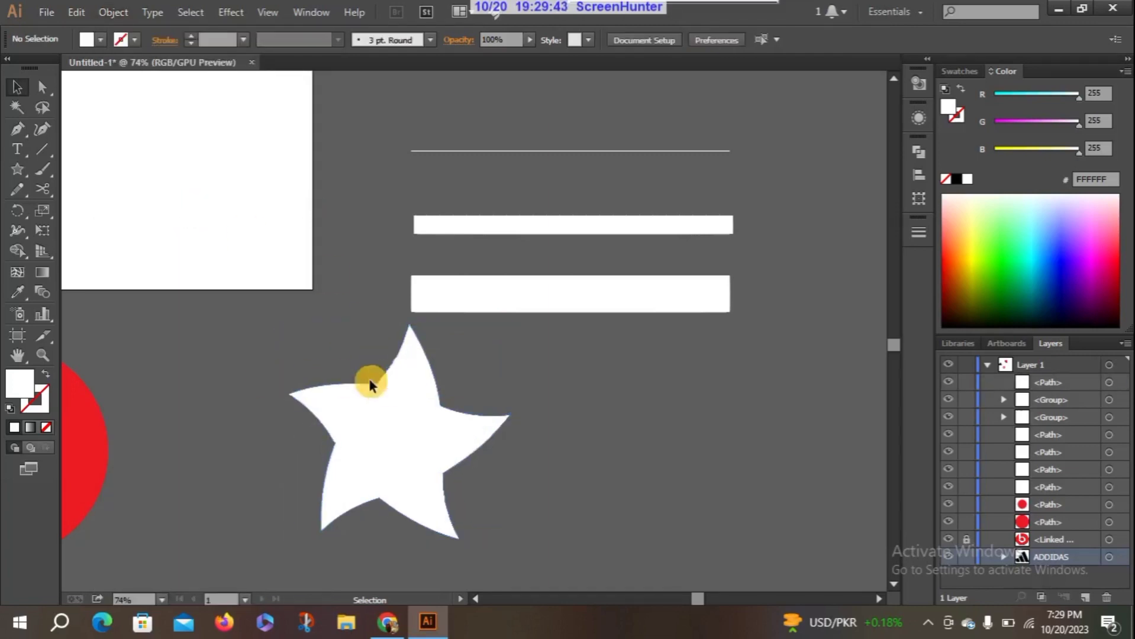
pyautogui.click(381, 390)
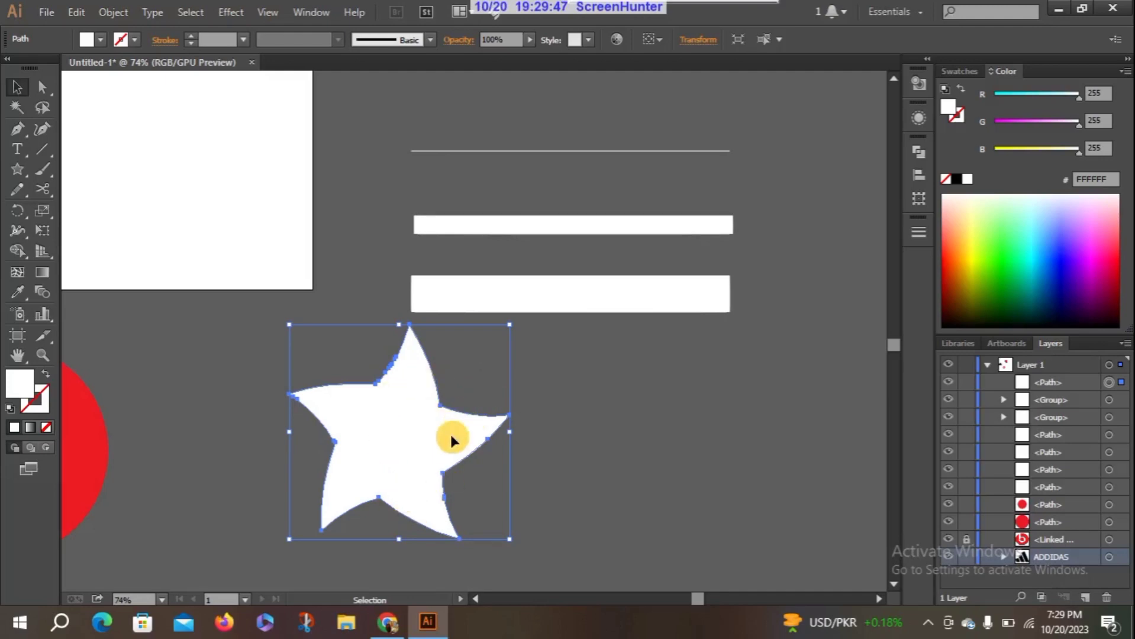
pyautogui.click(182, 395)
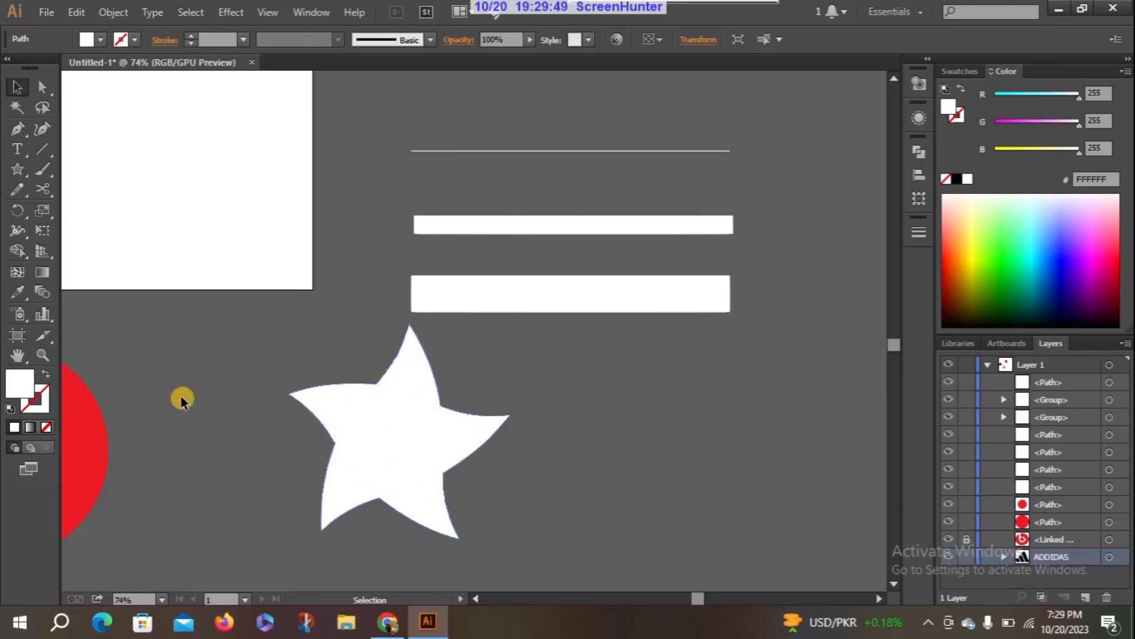
# Step: Delete the star together with the thin line and the two white bars beside the artboard
pyautogui.click(384, 377)
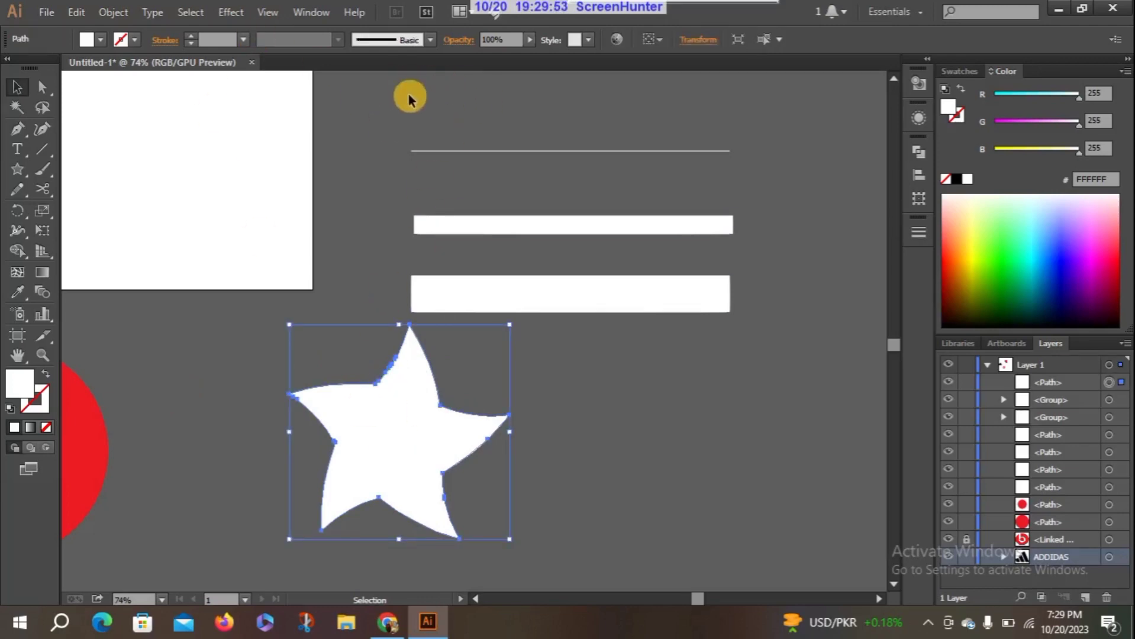
pyautogui.moveTo(406, 109); pyautogui.dragTo(546, 512)
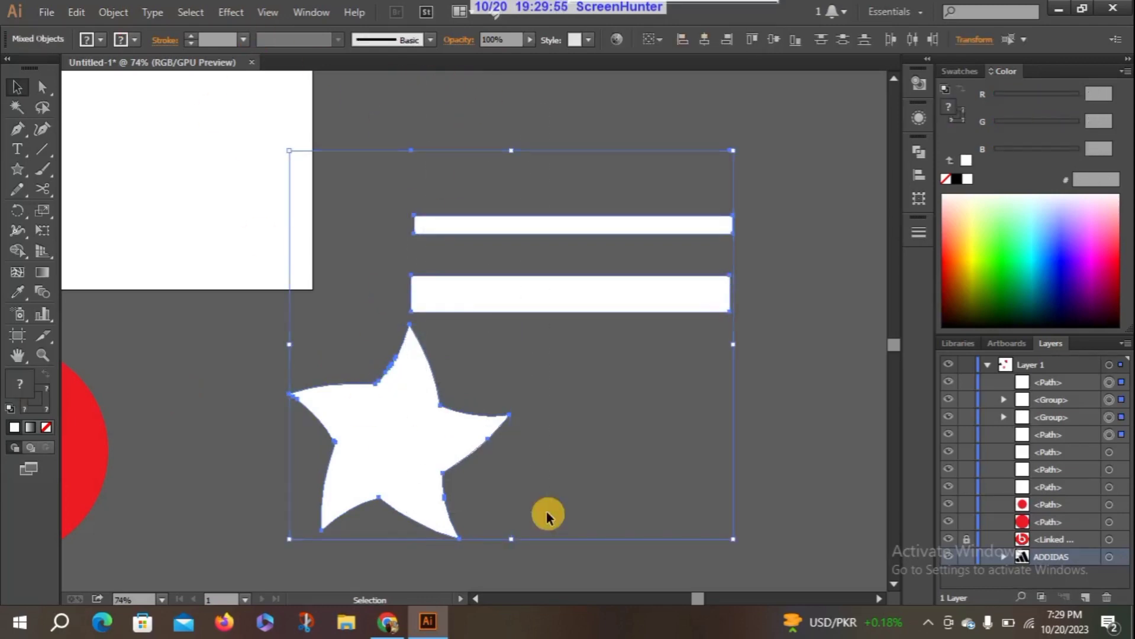
pyautogui.press('Delete')
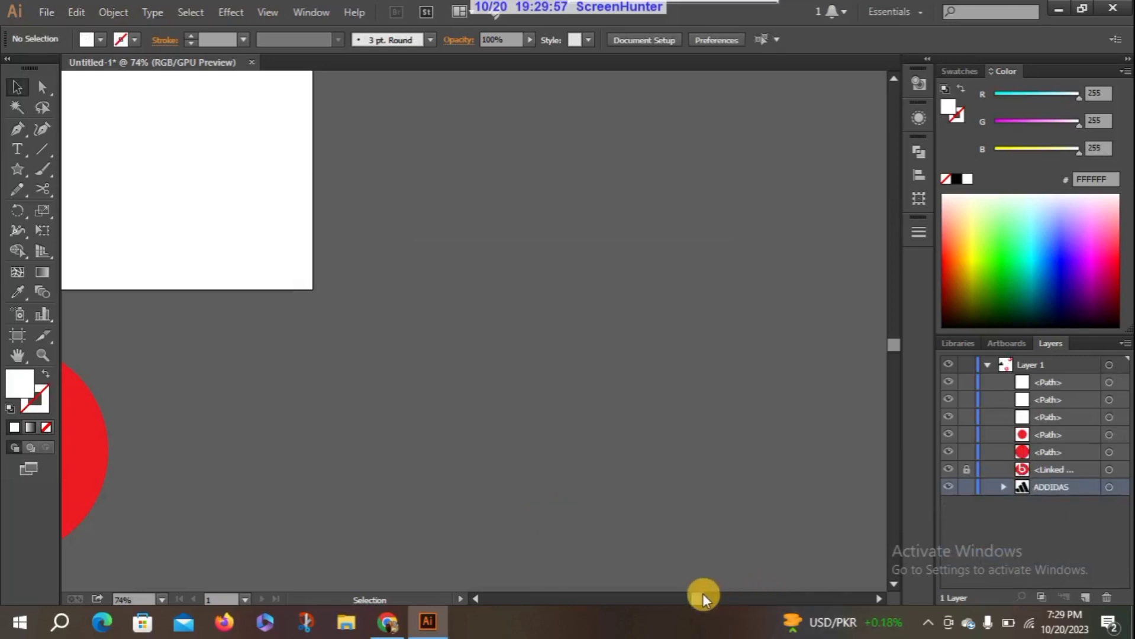
# Step: Expand the fill and stroke of the red "b" logo's ring and main stem into shapes
pyautogui.moveTo(702, 593); pyautogui.dragTo(681, 592)
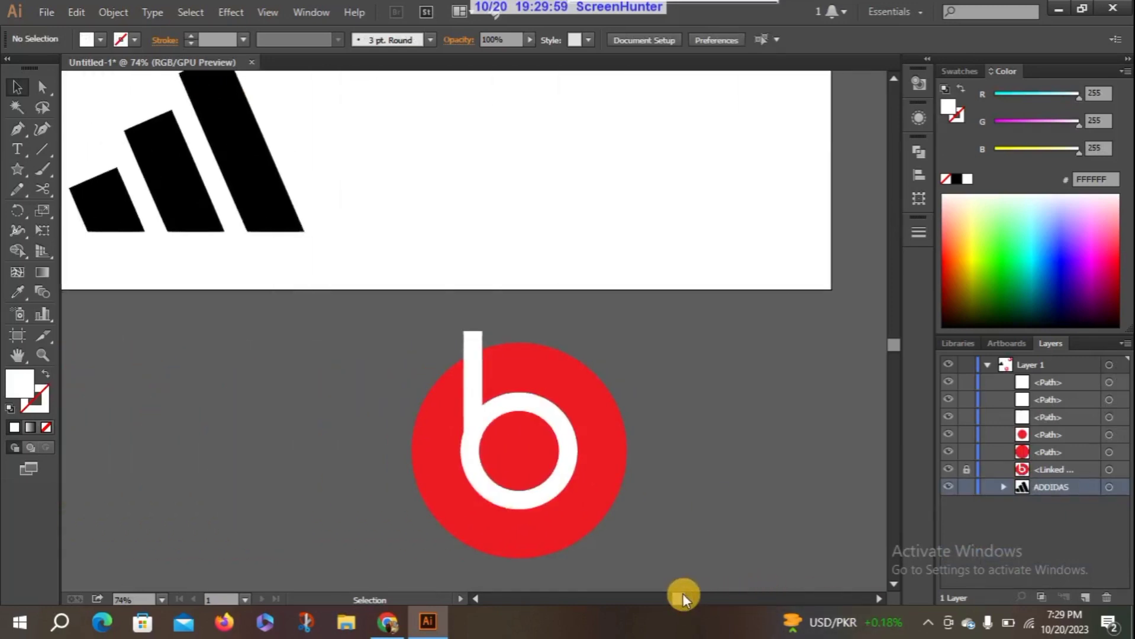
pyautogui.moveTo(324, 302); pyautogui.dragTo(642, 488)
pyautogui.click(352, 363)
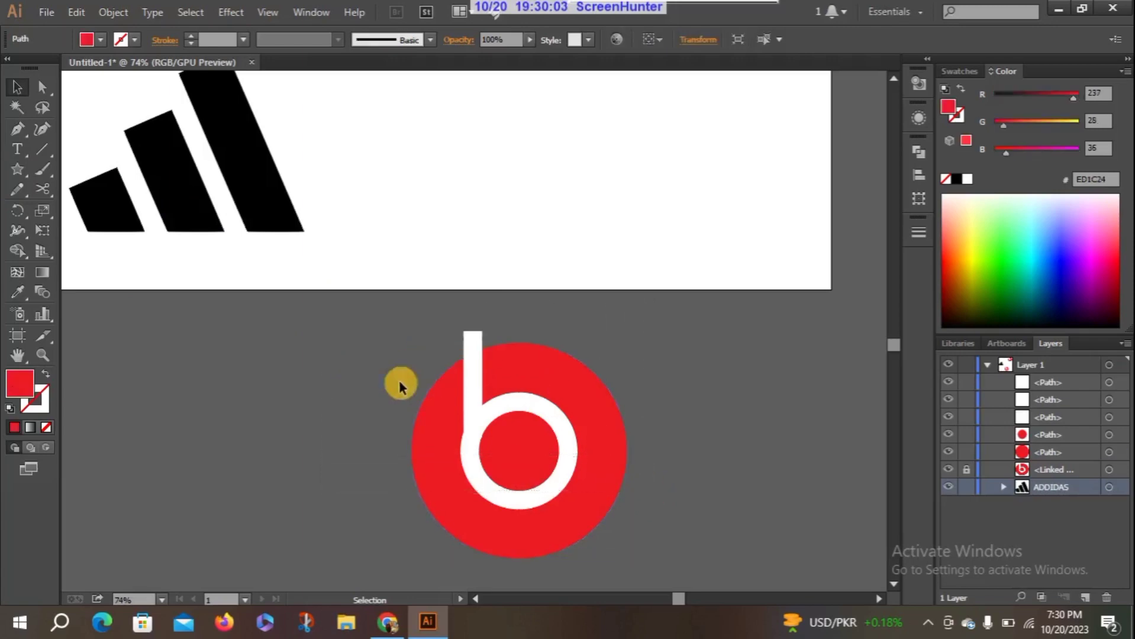
pyautogui.click(472, 392)
pyautogui.keyDown('shift'); pyautogui.click(497, 410); pyautogui.keyUp('shift')
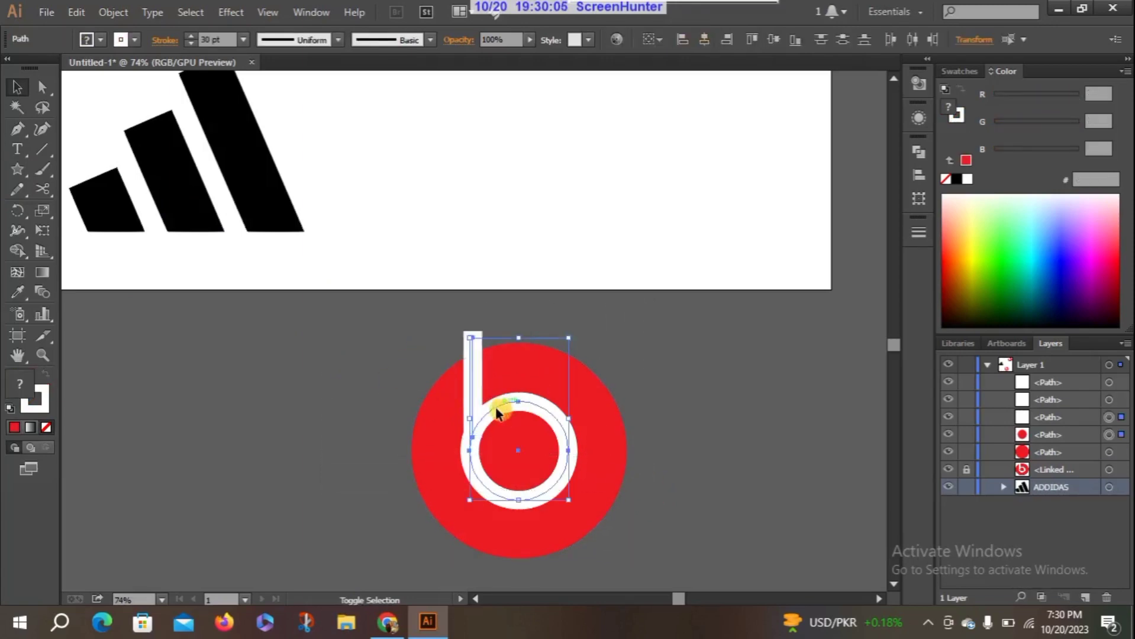
pyautogui.click(112, 12)
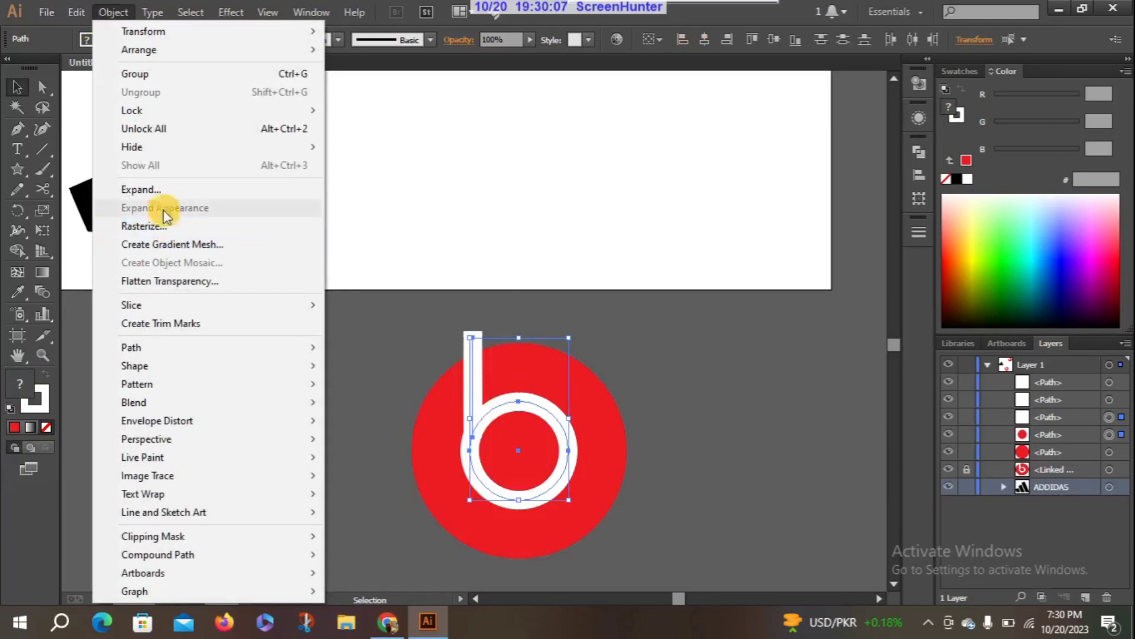
pyautogui.click(160, 189)
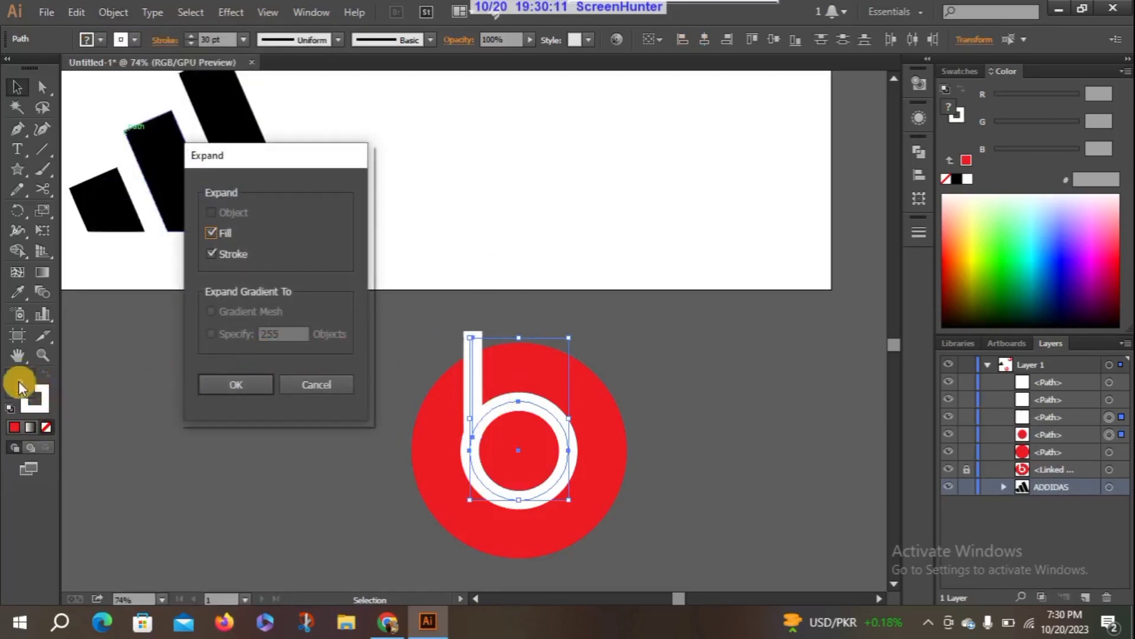
pyautogui.click(253, 385)
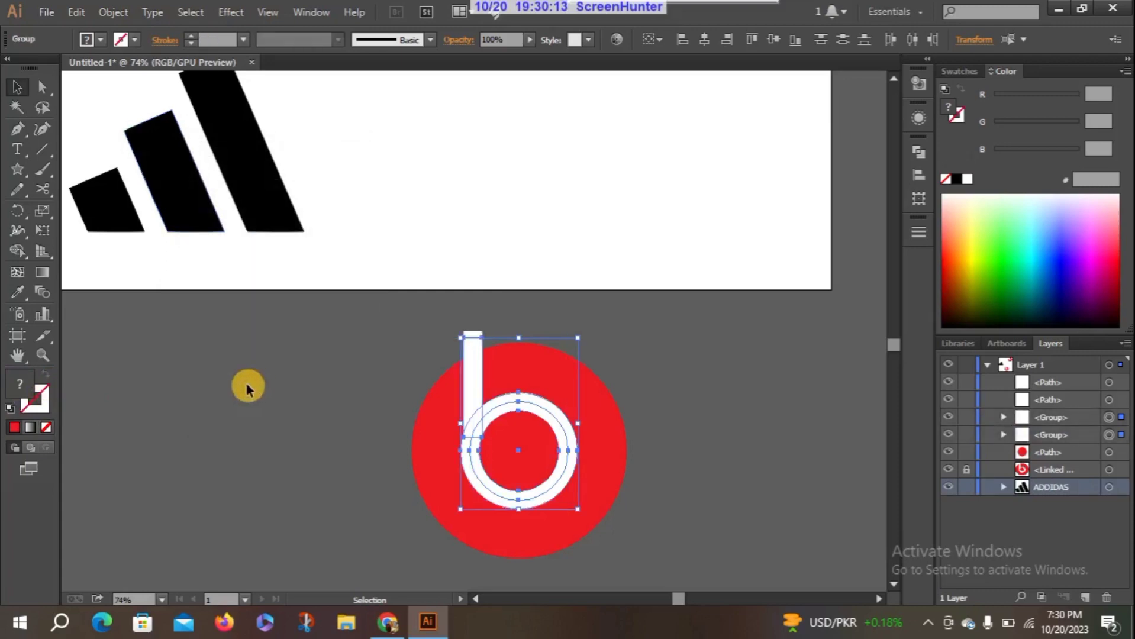
# Step: Align the expanded "b" stem with the ring's outer left edge and delete the leftover short stroke segment above it
pyautogui.click(468, 391)
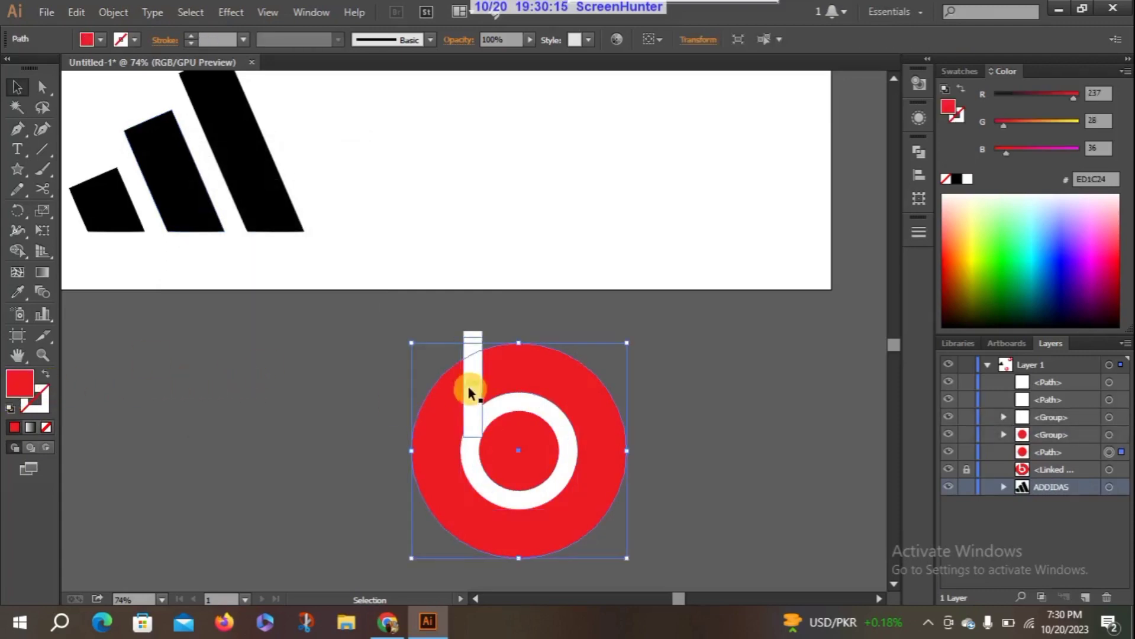
pyautogui.click(464, 396)
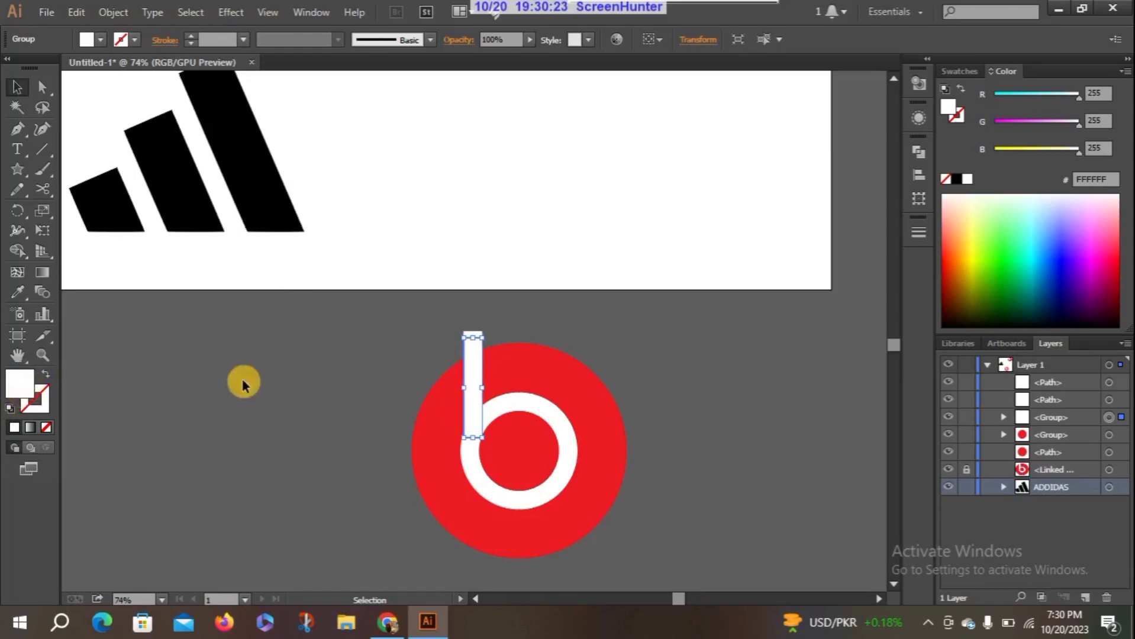
pyautogui.click(392, 388)
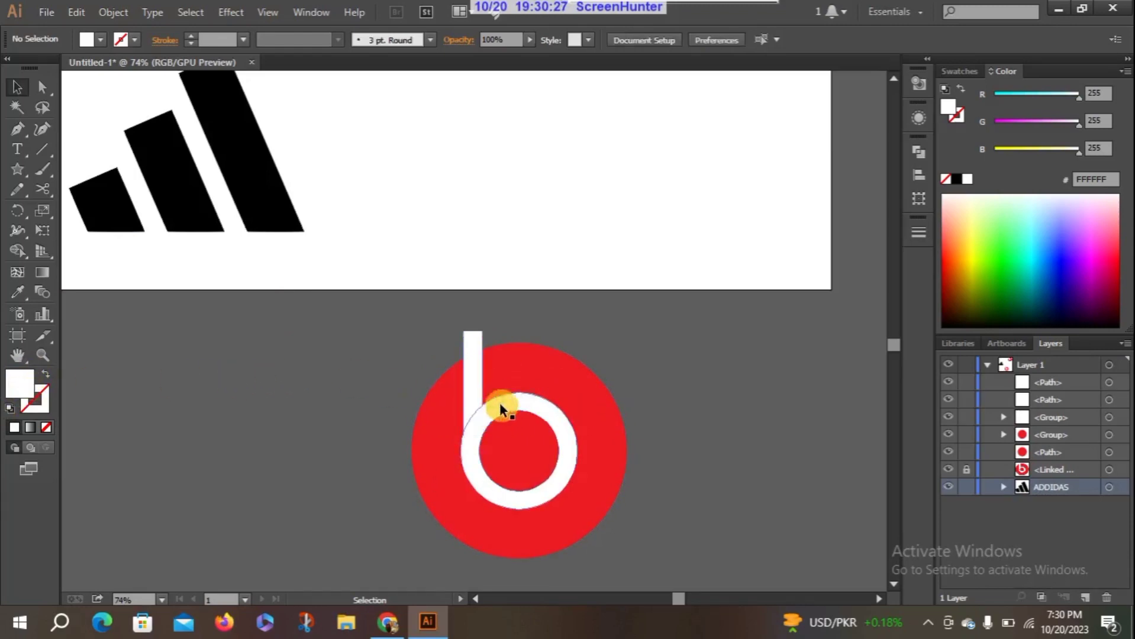
pyautogui.click(468, 391)
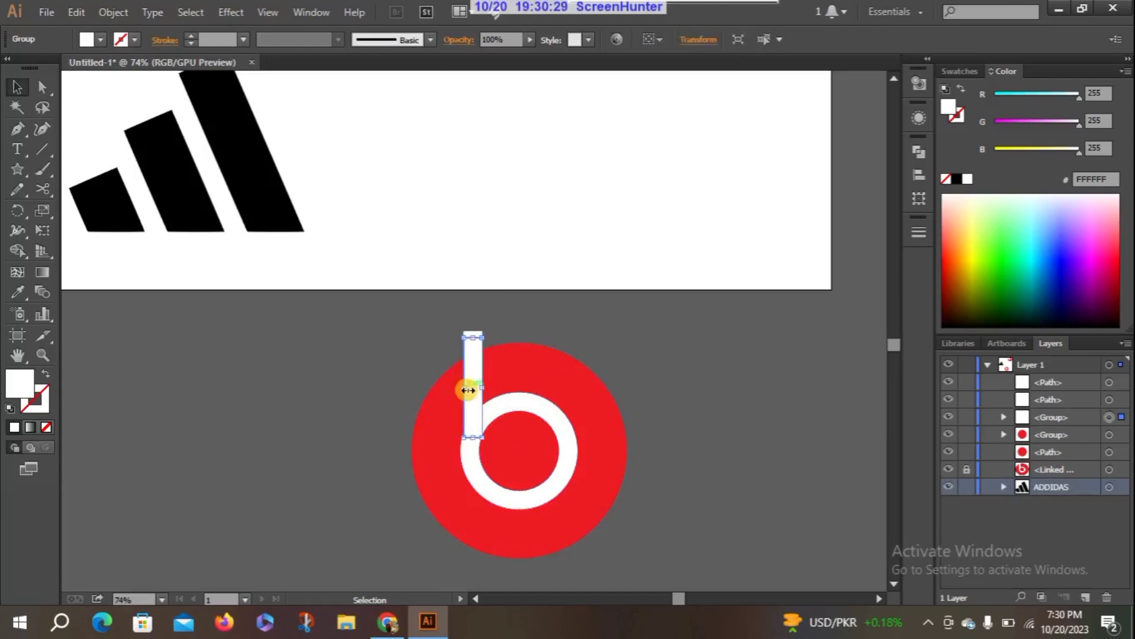
pyautogui.moveTo(476, 402); pyautogui.dragTo(472, 406)
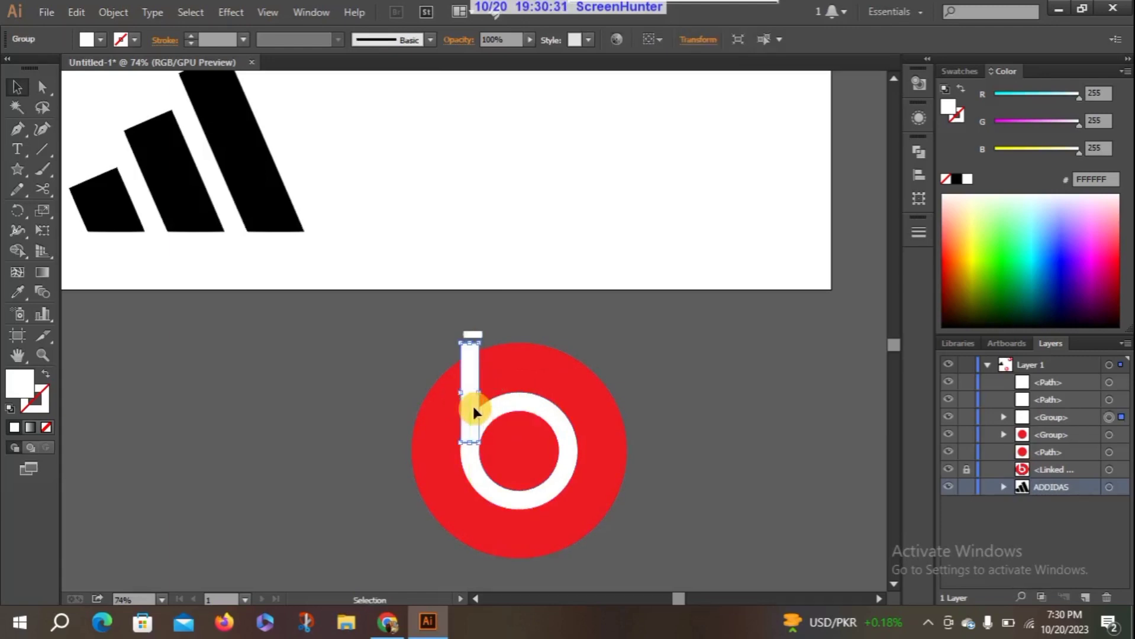
pyautogui.click(362, 401)
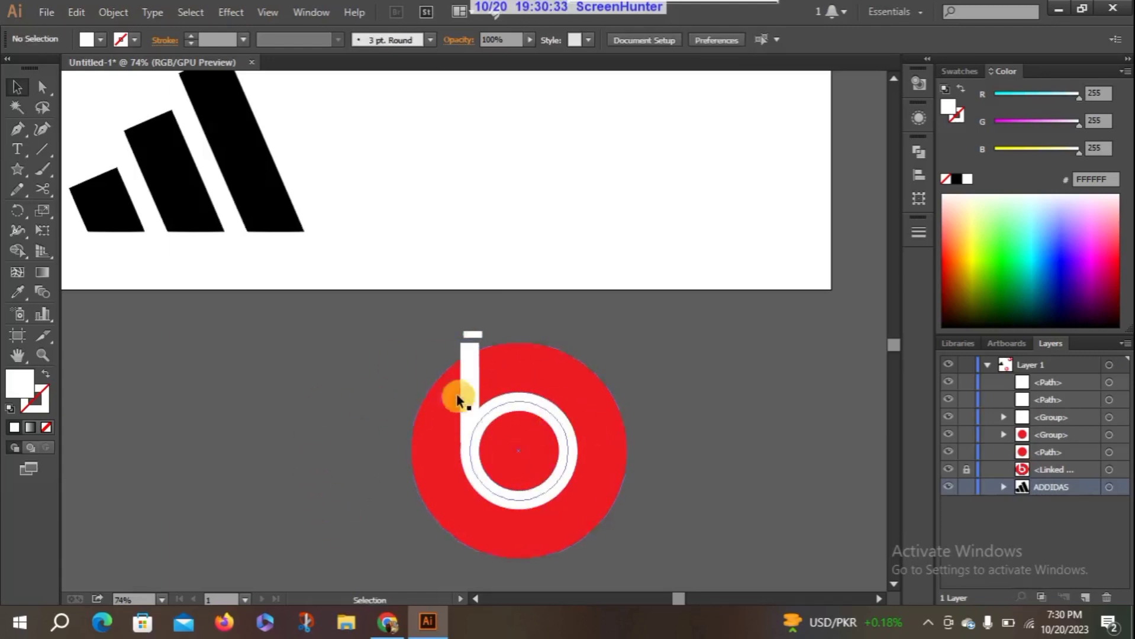
pyautogui.click(477, 334)
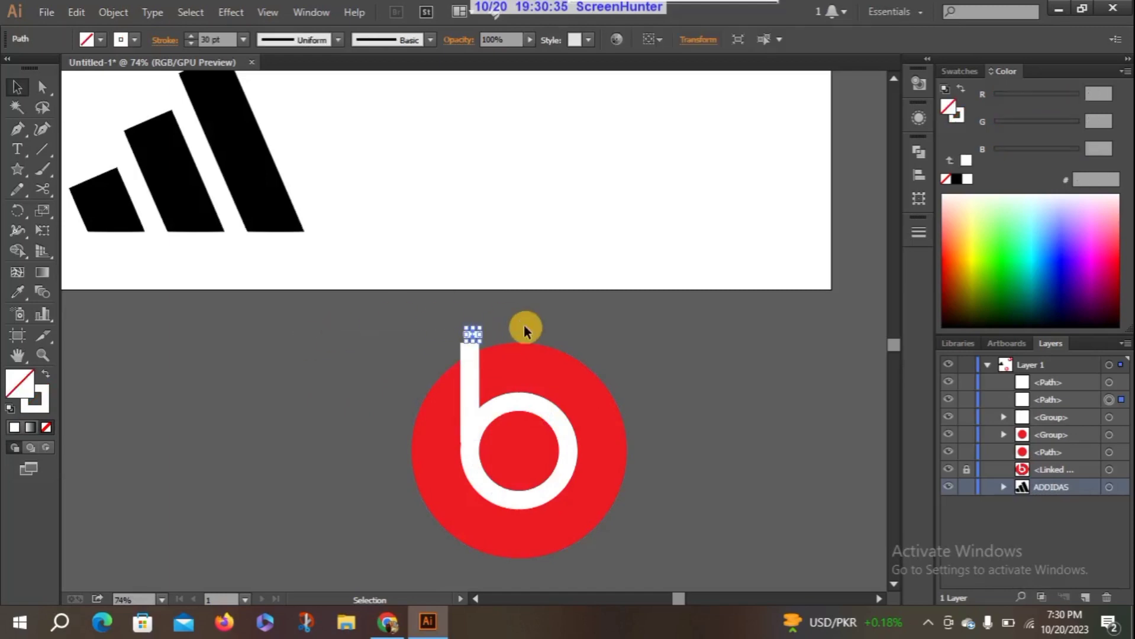
pyautogui.press('Delete')
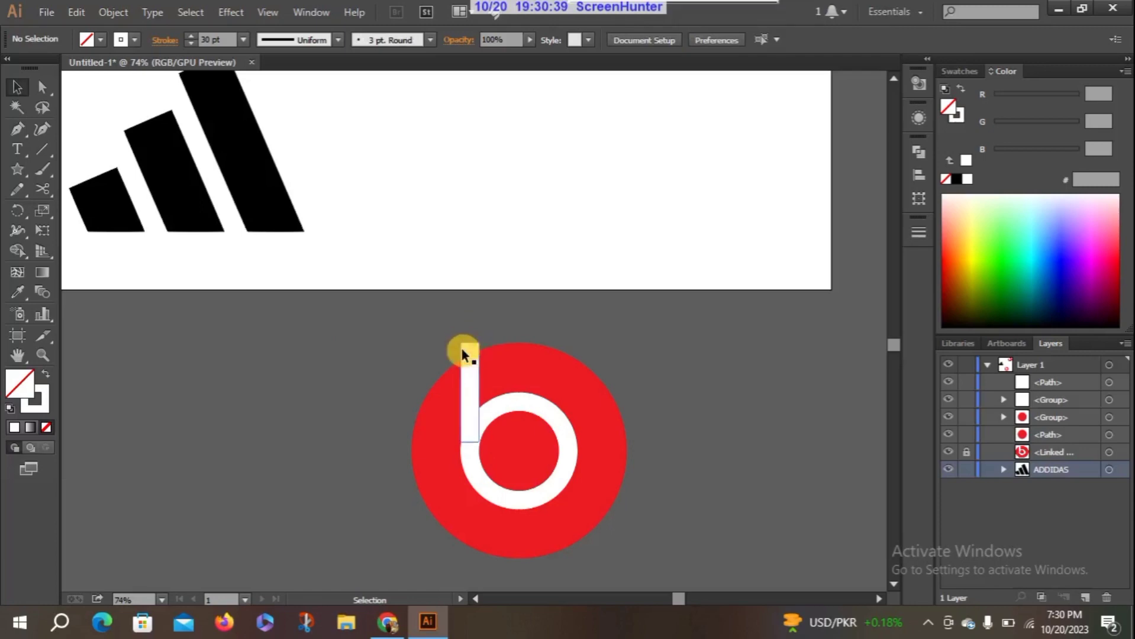
# Step: Try subtracting the white "b" shapes from the red circle with the Minus Front shape mode
pyautogui.moveTo(337, 324); pyautogui.dragTo(644, 545)
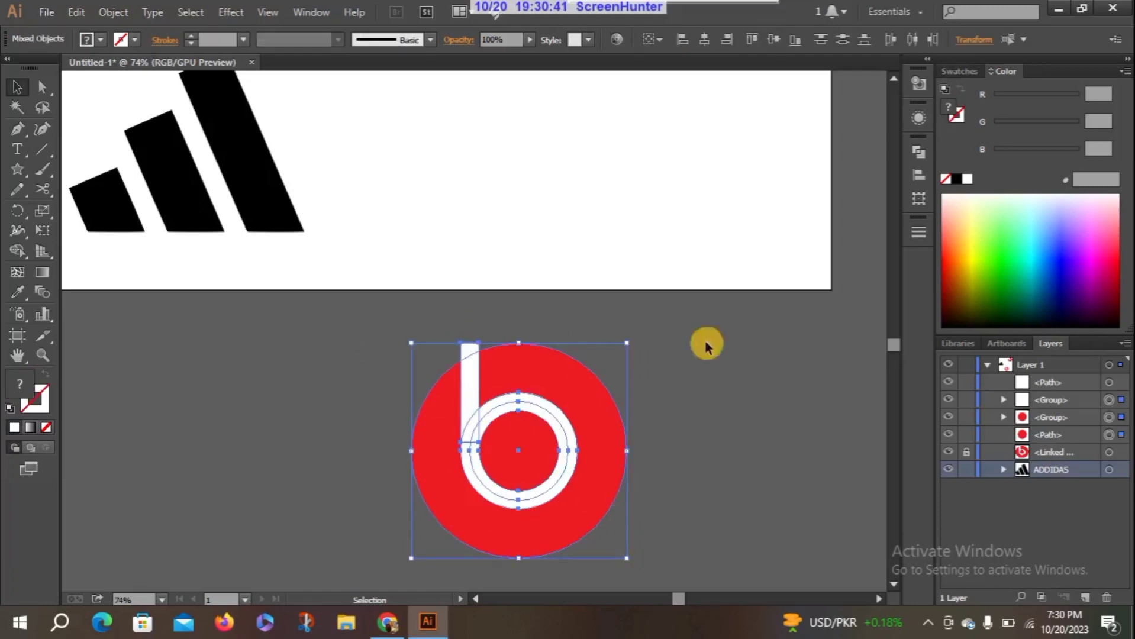
pyautogui.click(918, 175)
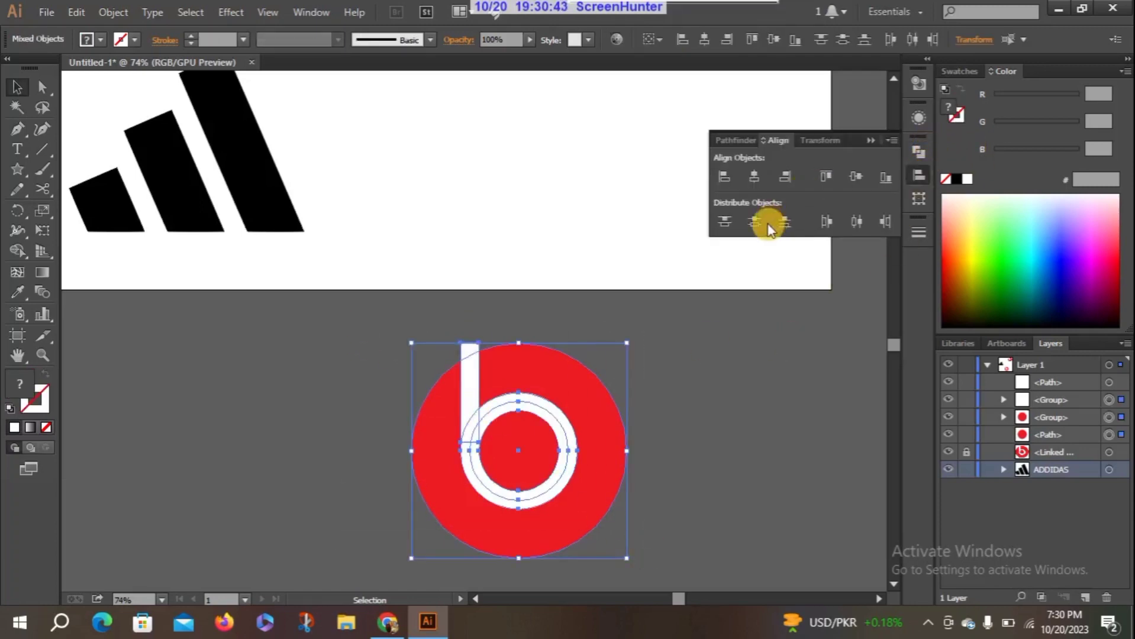
pyautogui.click(748, 140)
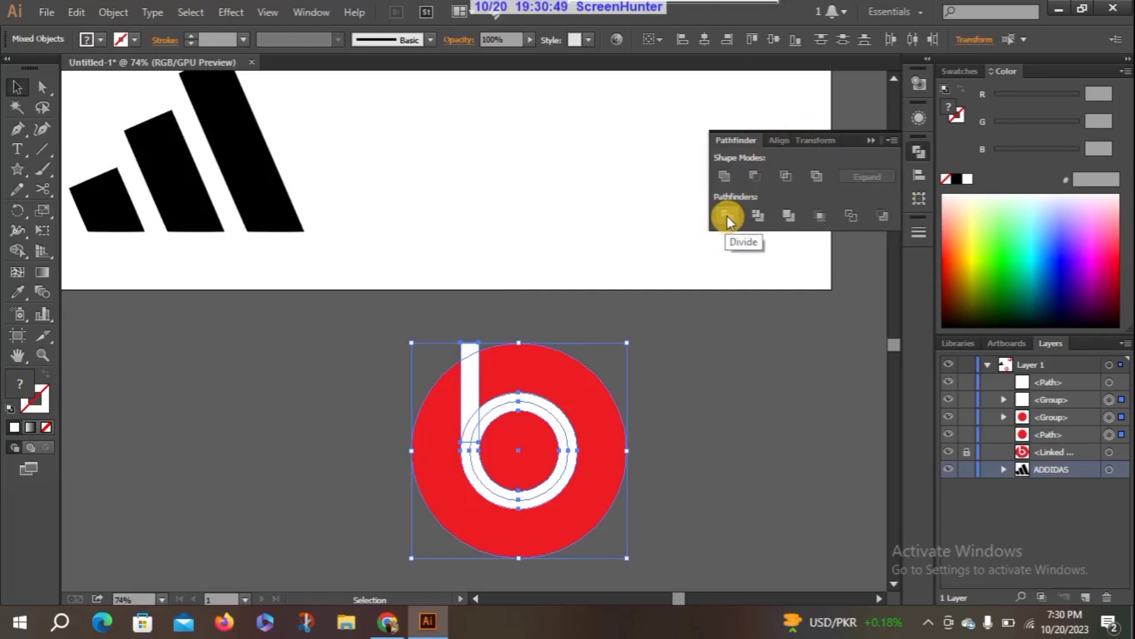
pyautogui.click(758, 175)
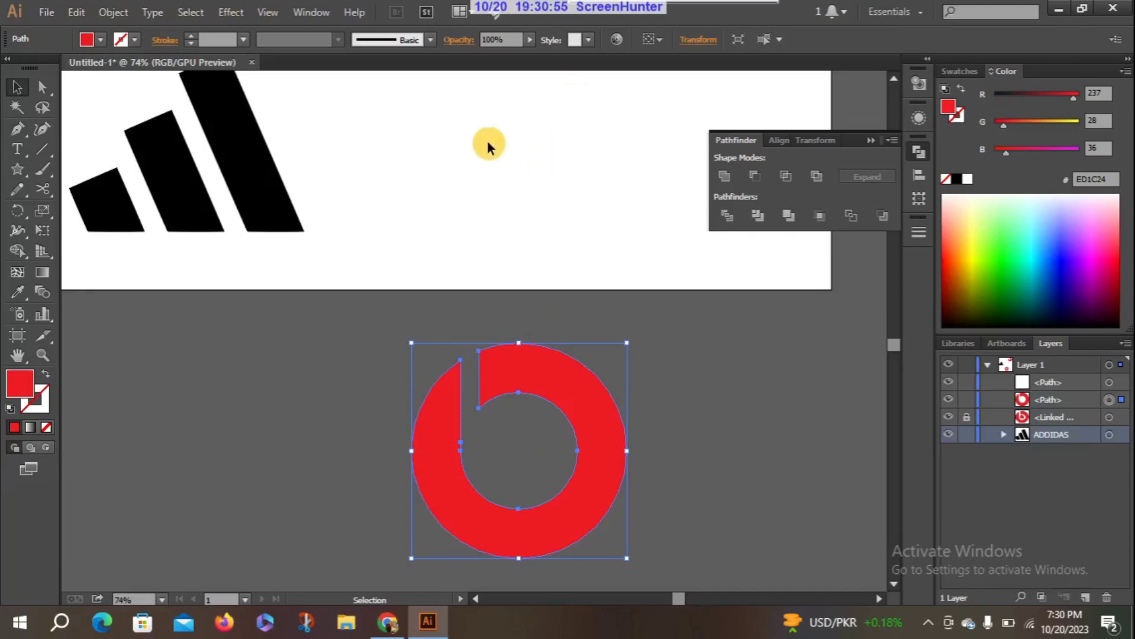
# Step: Move the cut-out red logo shape up onto the white artboard beside the black stripes
pyautogui.click(370, 350)
pyautogui.click(519, 357)
pyautogui.moveTo(507, 367); pyautogui.dragTo(500, 82)
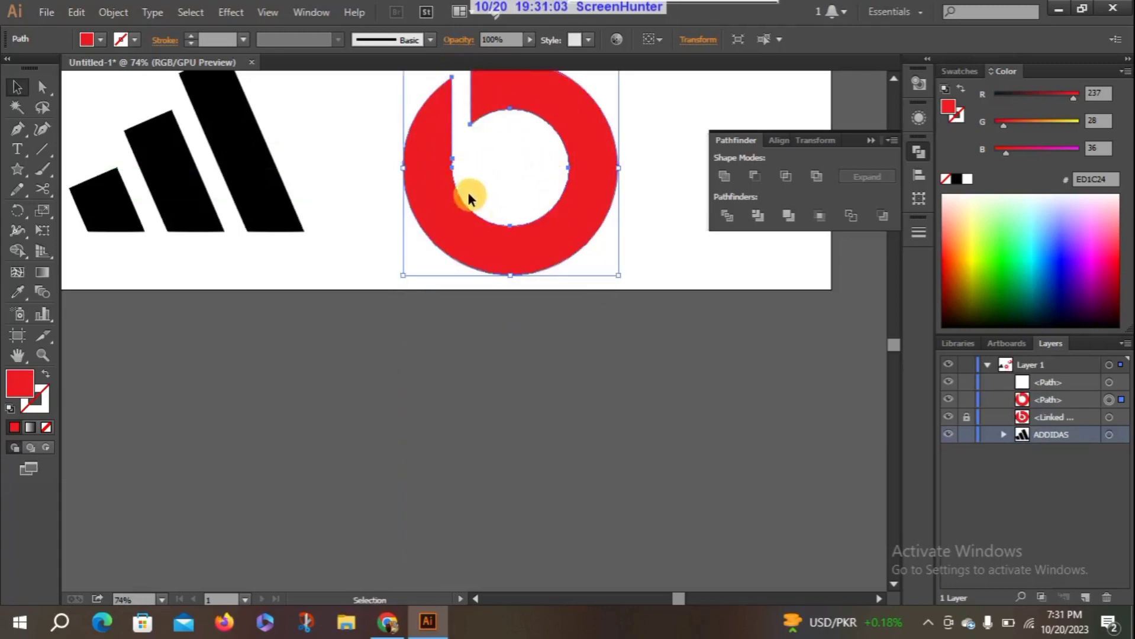
pyautogui.moveTo(519, 97); pyautogui.dragTo(522, 224)
# Step: Undo the move onto the artboard and the Minus Front subtraction of the logo shapes
pyautogui.hotkey('ctrl', 'z')
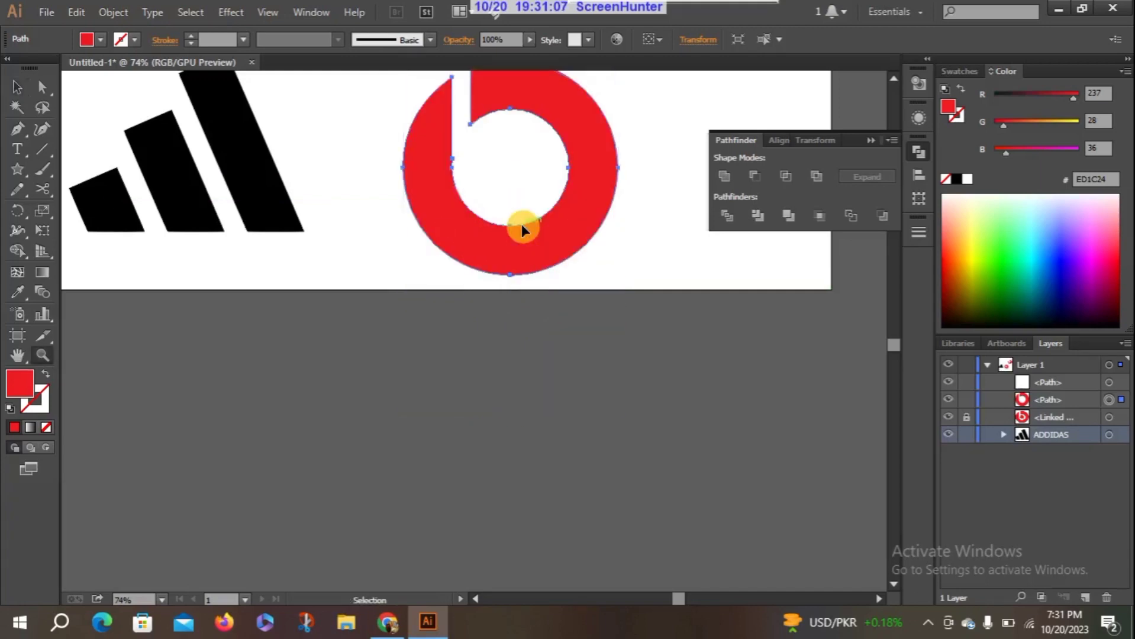
pyautogui.hotkey('ctrl', 'z')
pyautogui.hotkey('ctrl', 'z')
pyautogui.hotkey('ctrl', 'z')
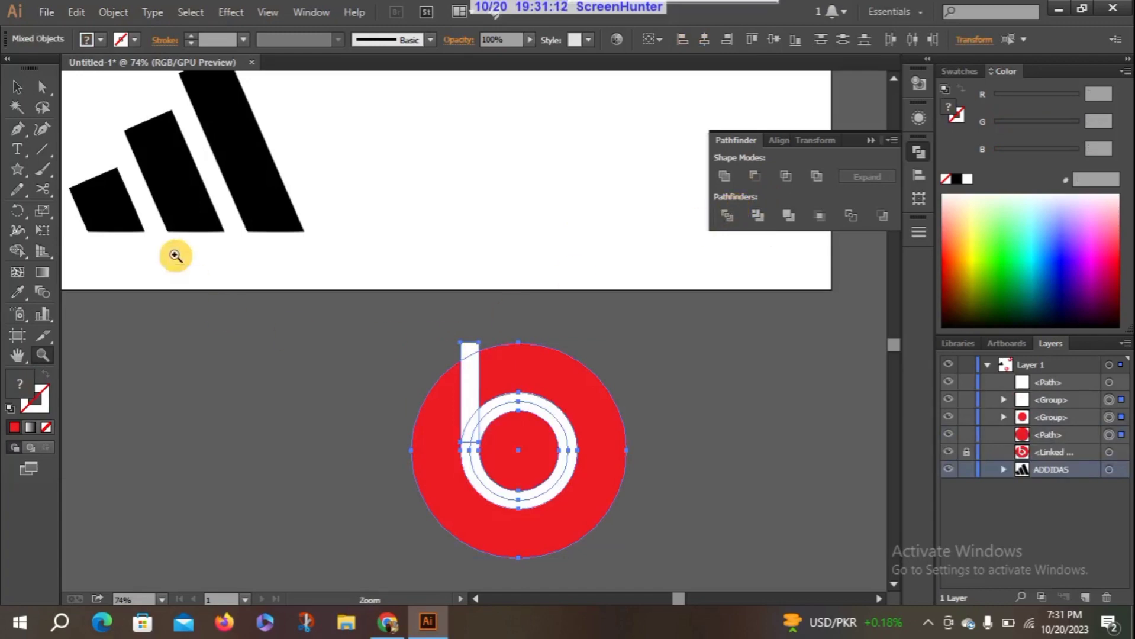
# Step: Divide all the overlapping "b" logo shapes with Pathfinder and ungroup the resulting pieces
pyautogui.click(17, 87)
pyautogui.moveTo(334, 301); pyautogui.dragTo(612, 489)
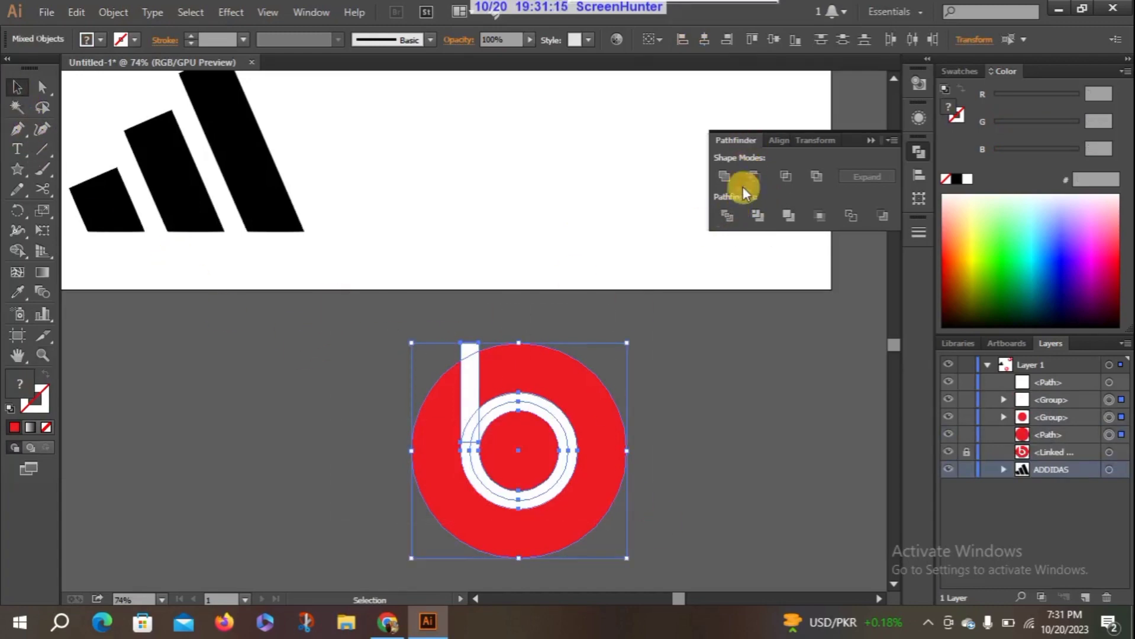
pyautogui.click(726, 216)
pyautogui.rightClick(479, 365)
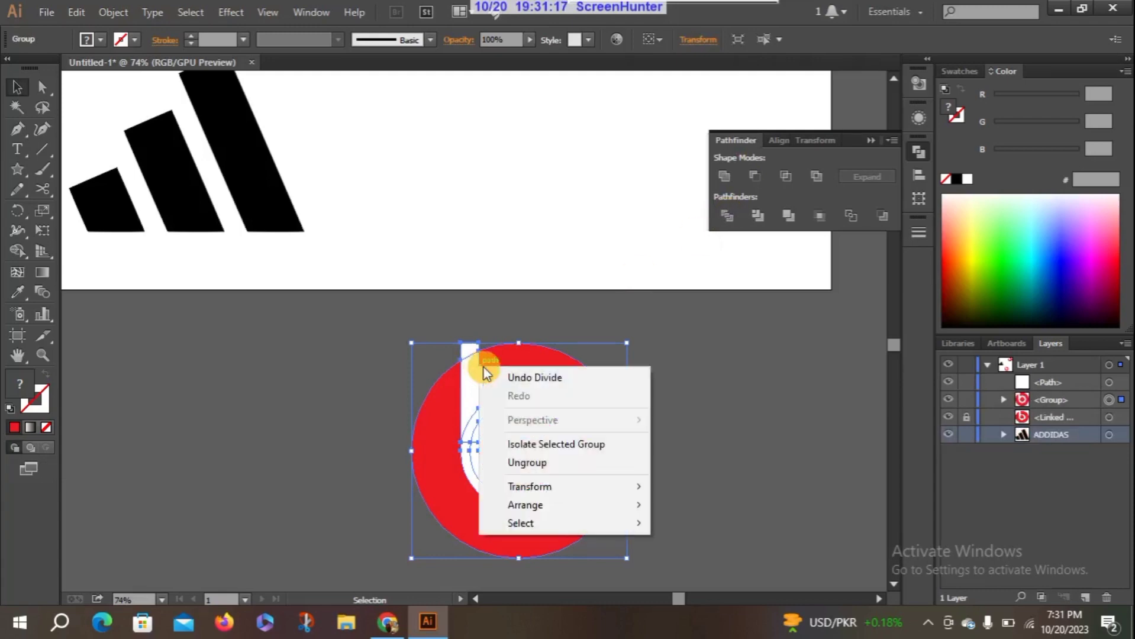
pyautogui.click(575, 464)
pyautogui.click(286, 358)
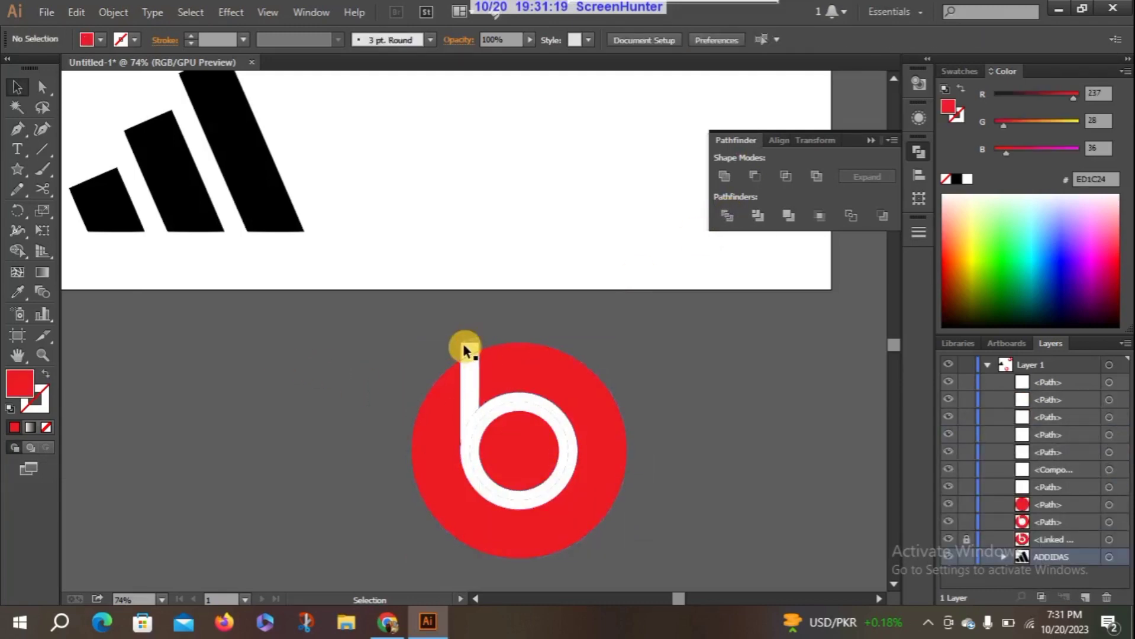
# Step: Pull the white stem piece that protrudes beyond the red circle away from the logo and delete it
pyautogui.moveTo(462, 346); pyautogui.dragTo(385, 341)
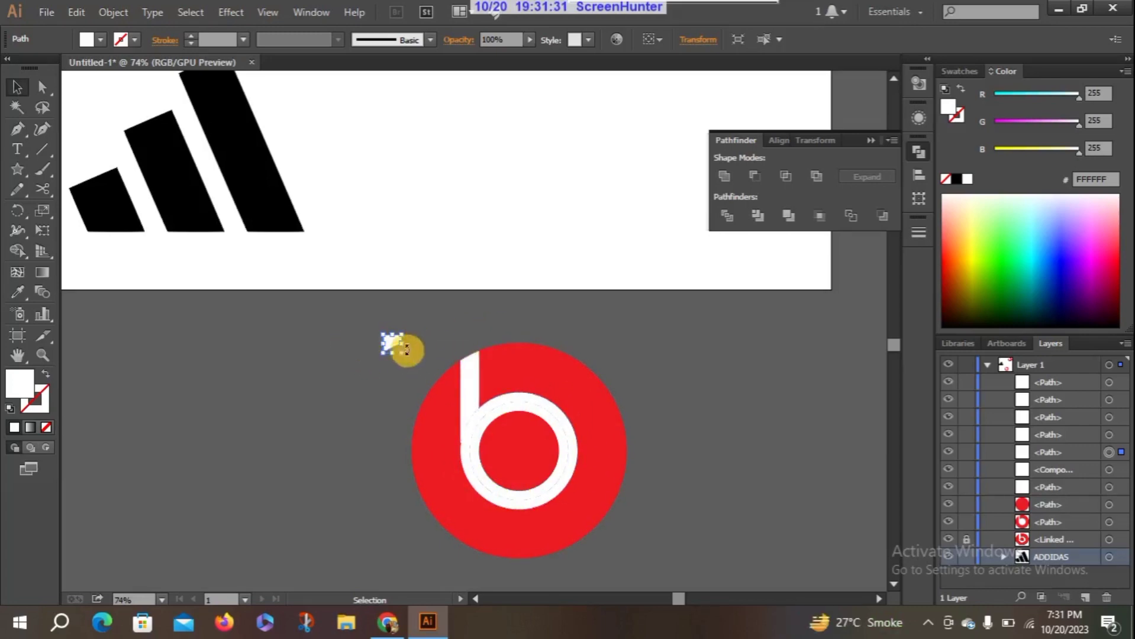
pyautogui.press('Delete')
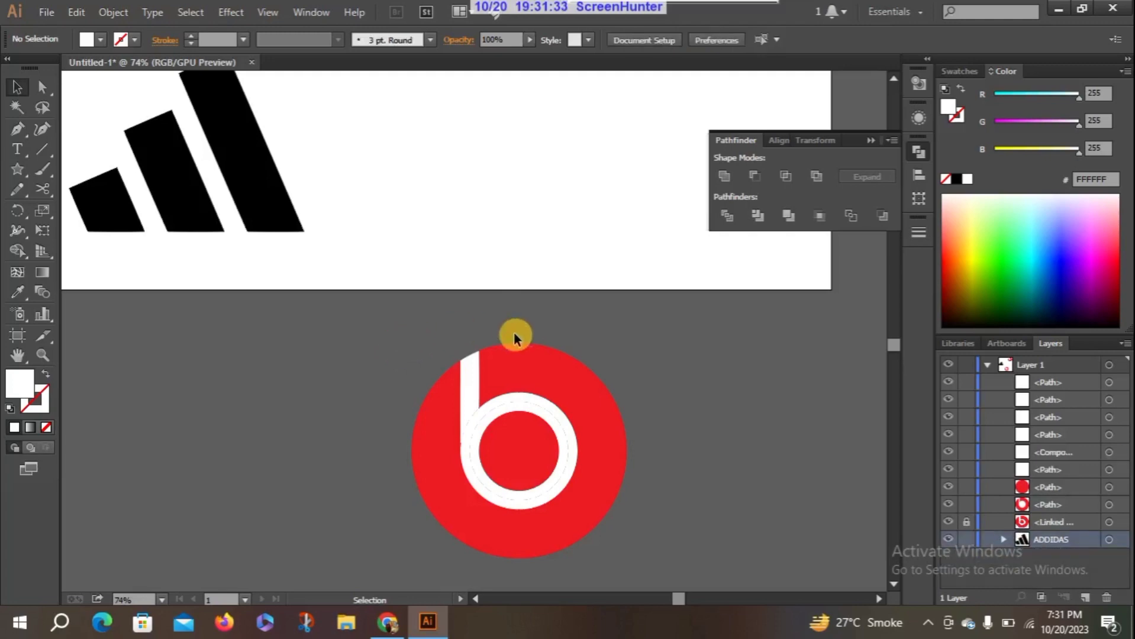
pyautogui.click(870, 140)
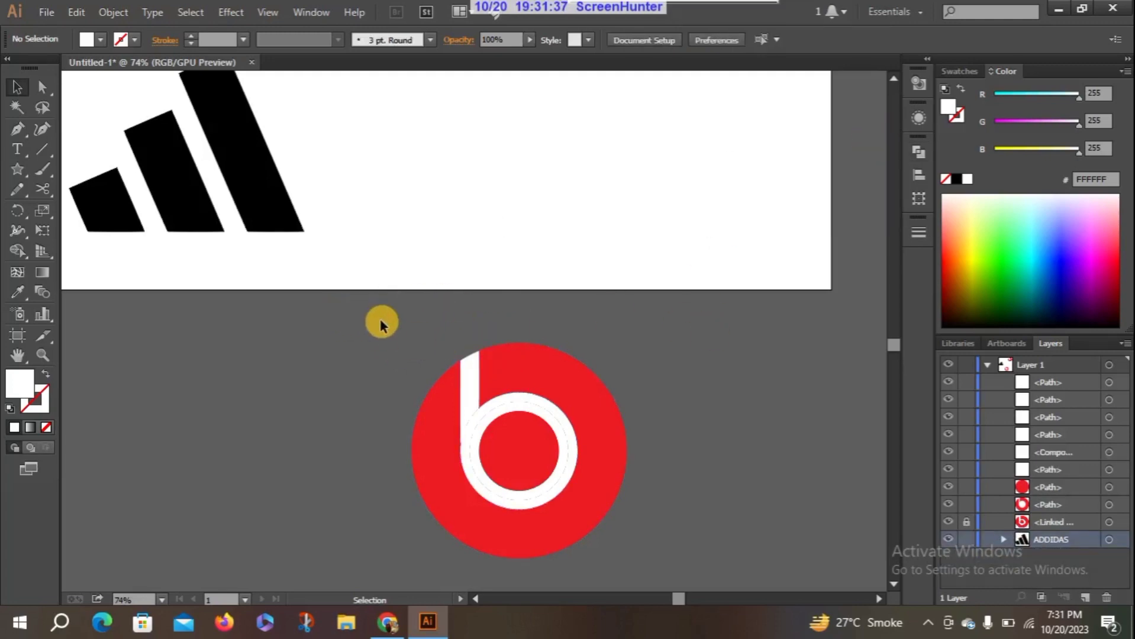
# Step: Group all remaining pieces of the "b" logo
pyautogui.moveTo(382, 322); pyautogui.dragTo(628, 540)
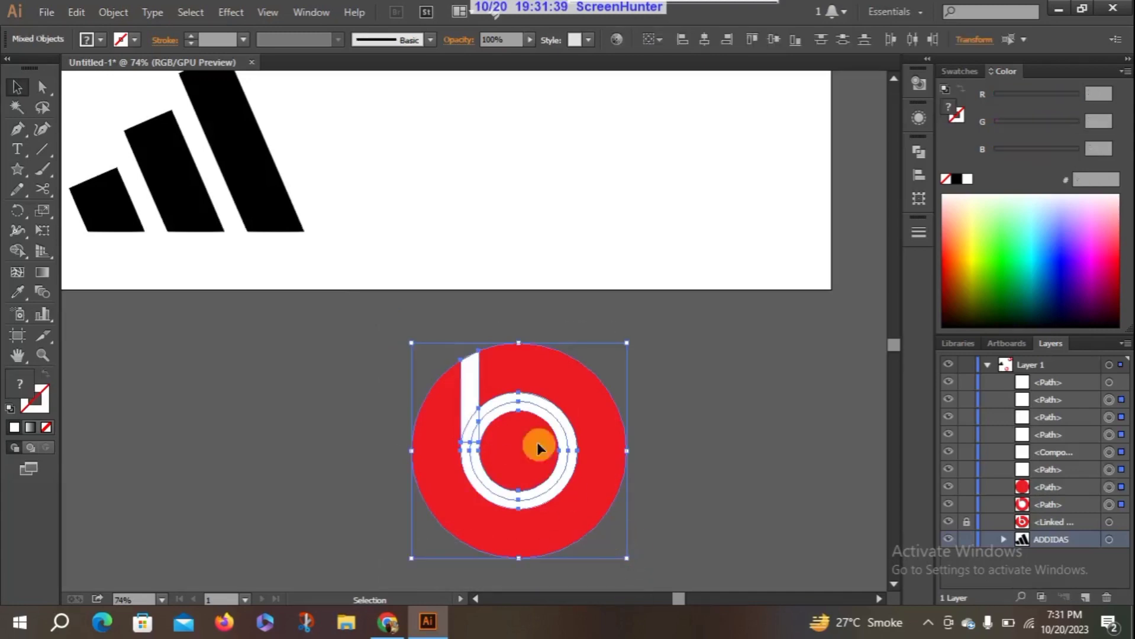
pyautogui.rightClick(494, 377)
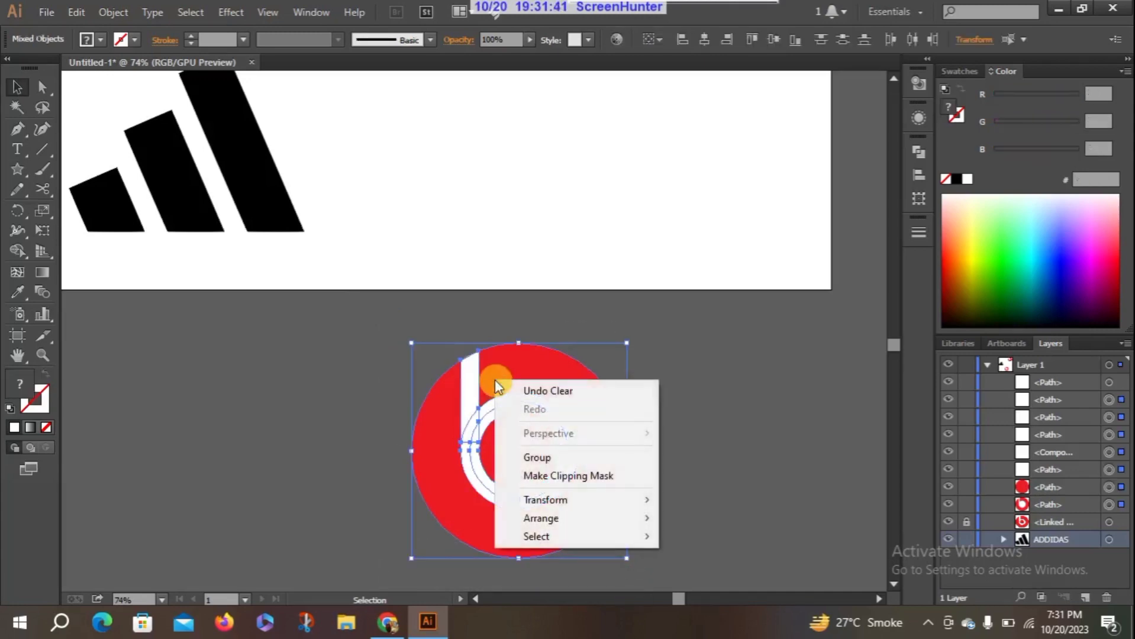
pyautogui.click(546, 456)
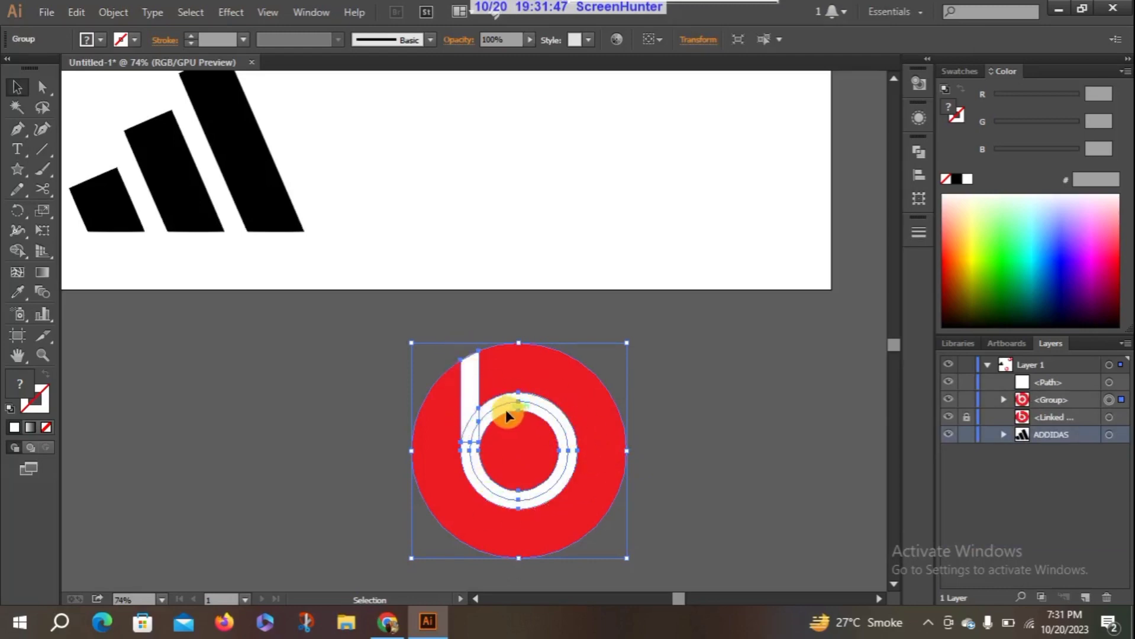
# Step: Try Minus Front on the grouped "b" logo and undo it
pyautogui.click(918, 152)
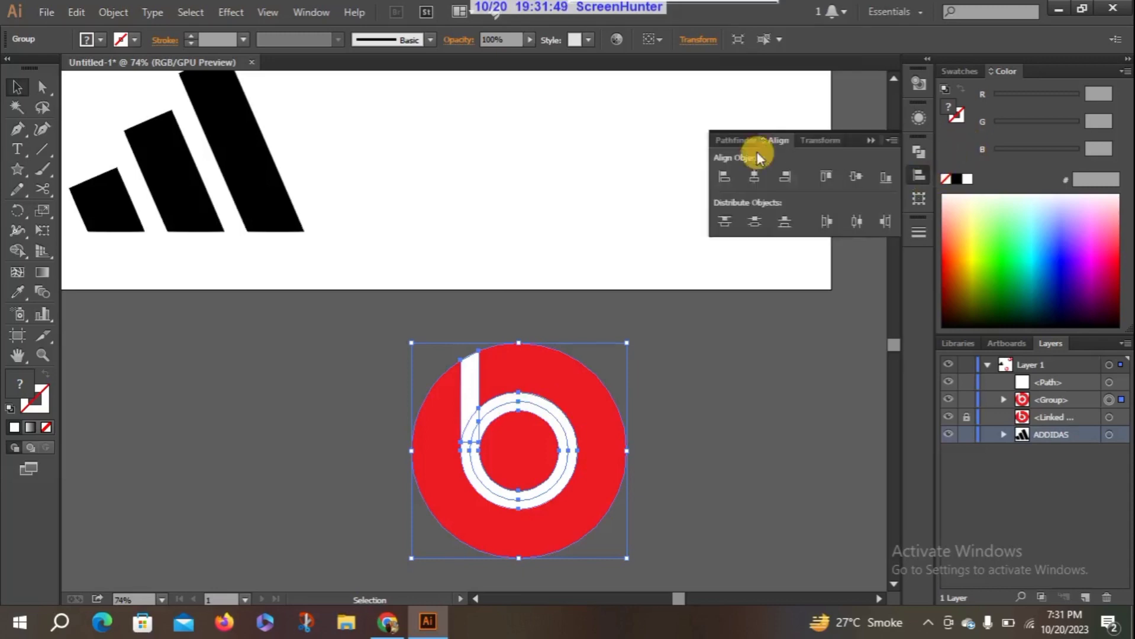
pyautogui.click(753, 176)
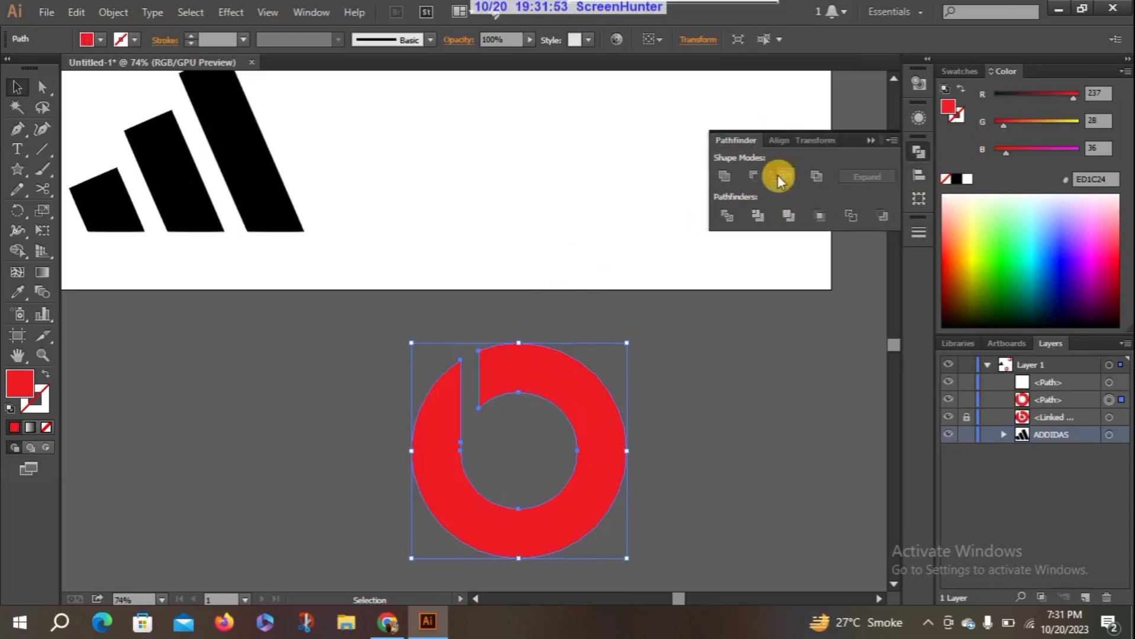
pyautogui.hotkey('ctrl', 'z')
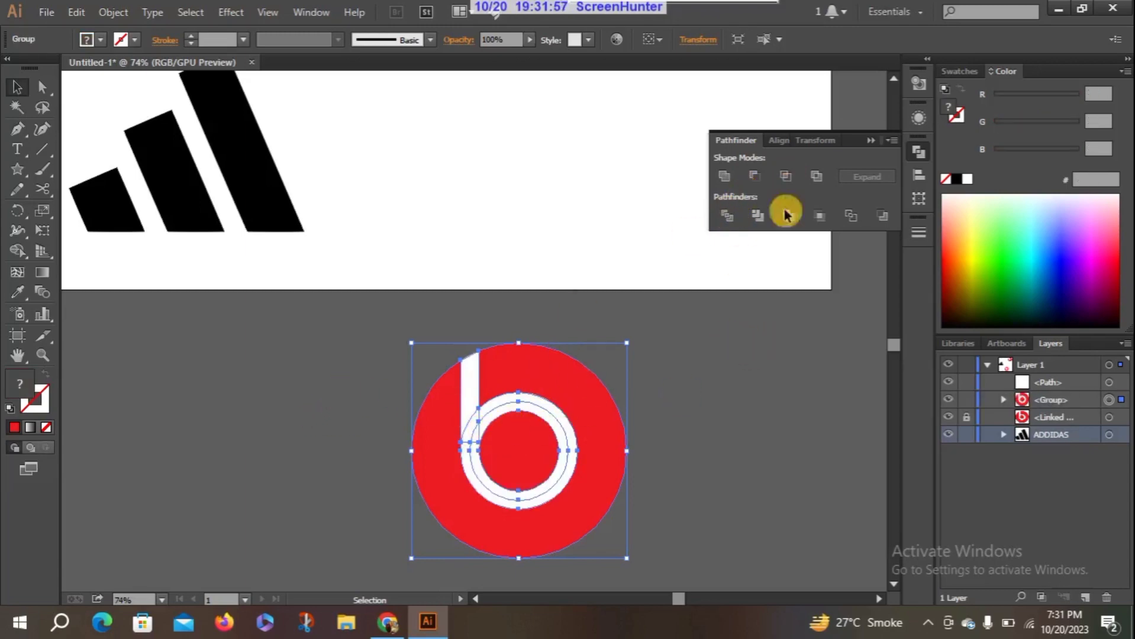
pyautogui.click(872, 141)
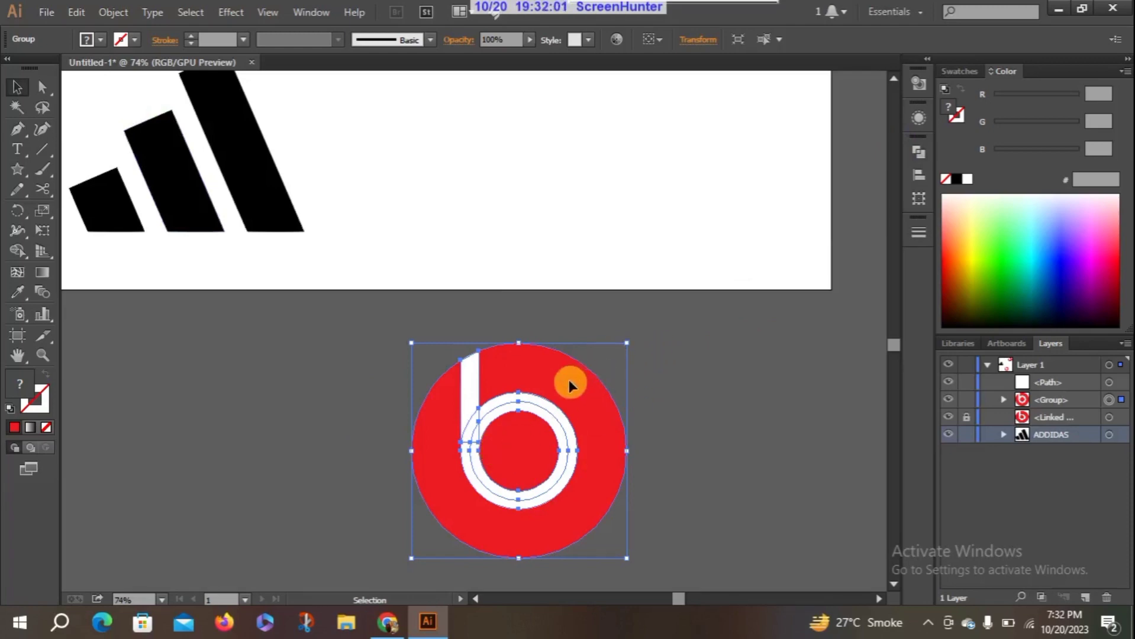
# Step: Duplicate the grouped "b" logo side by side below the artboard and delete the extra copy
pyautogui.moveTo(568, 383)
pyautogui.mouseDown()
pyautogui.moveTo(319, 369)
pyautogui.moveTo(532, 392)
pyautogui.moveTo(565, 382)
pyautogui.mouseUp()
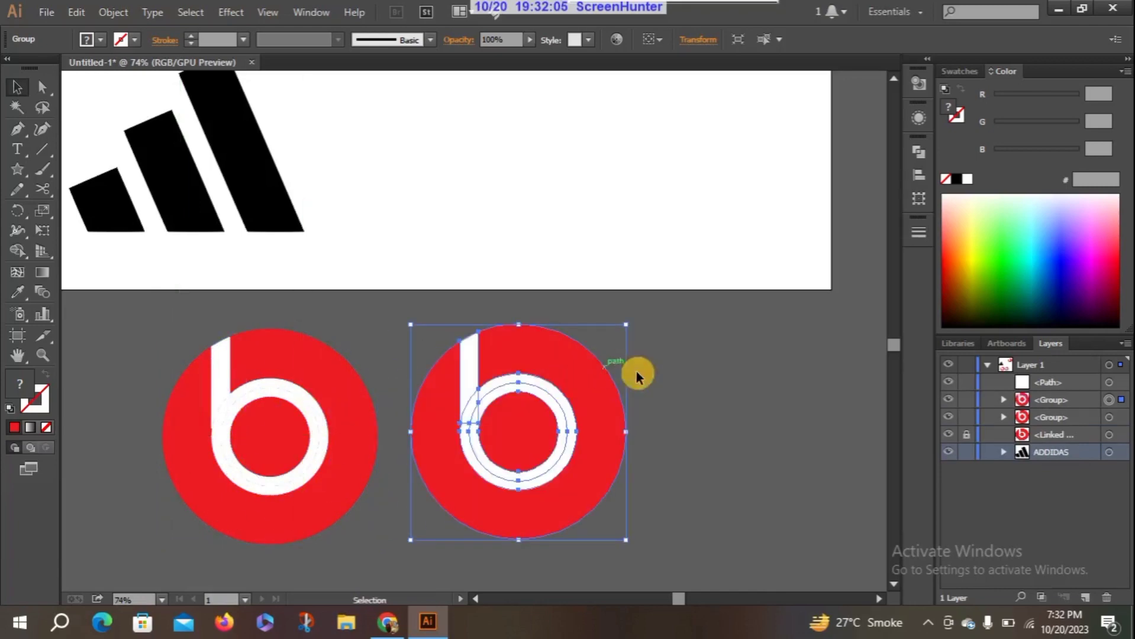
pyautogui.click(643, 378)
pyautogui.click(516, 378)
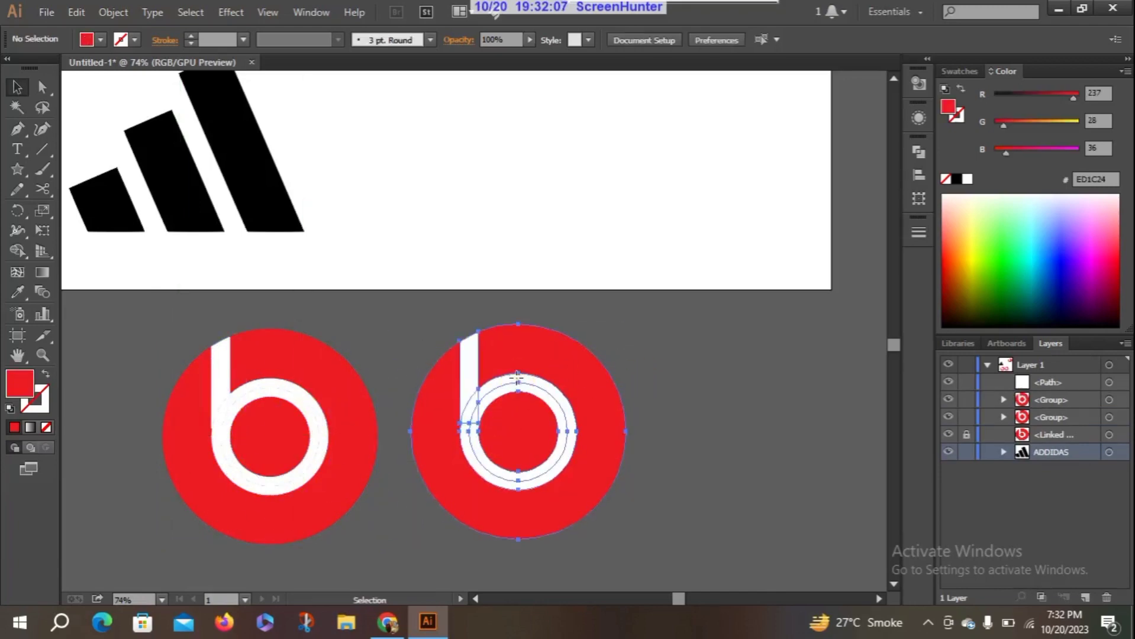
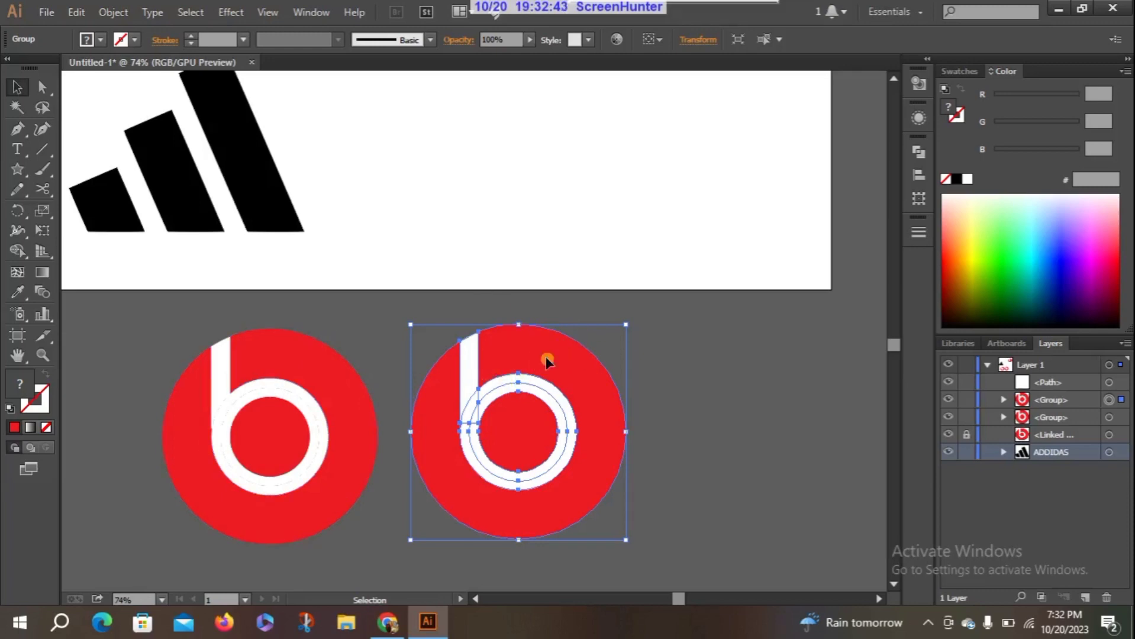
pyautogui.press('Delete')
# Step: Move the remaining "b" logo group onto the artboard beside the black stripes logo and deselect it
pyautogui.moveTo(132, 314); pyautogui.dragTo(349, 475)
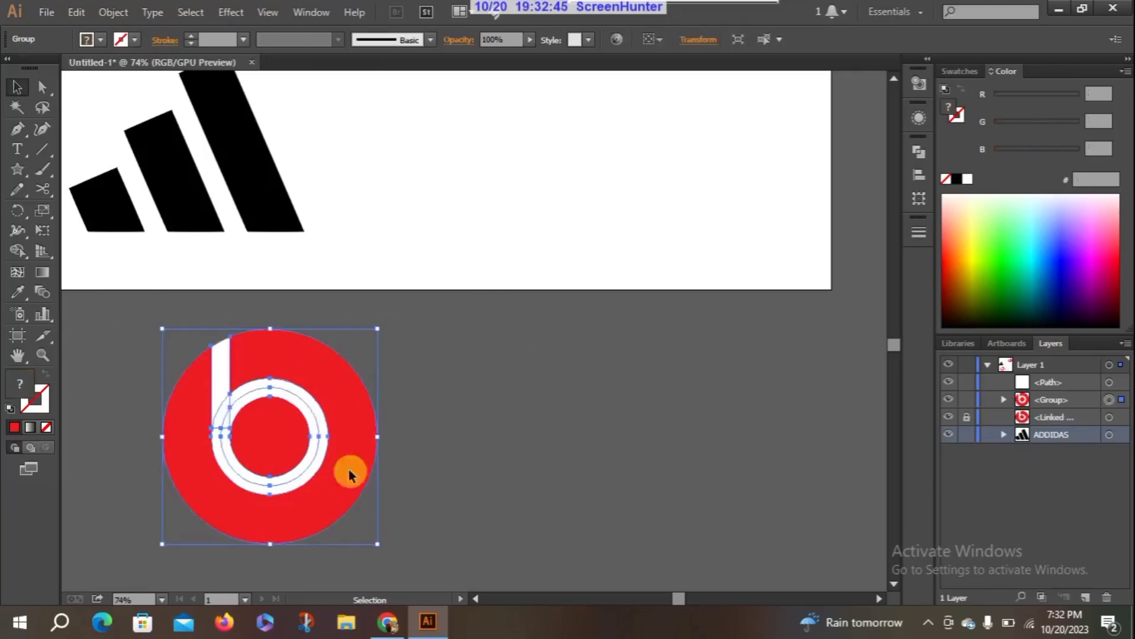
pyautogui.moveTo(321, 393); pyautogui.dragTo(501, 177)
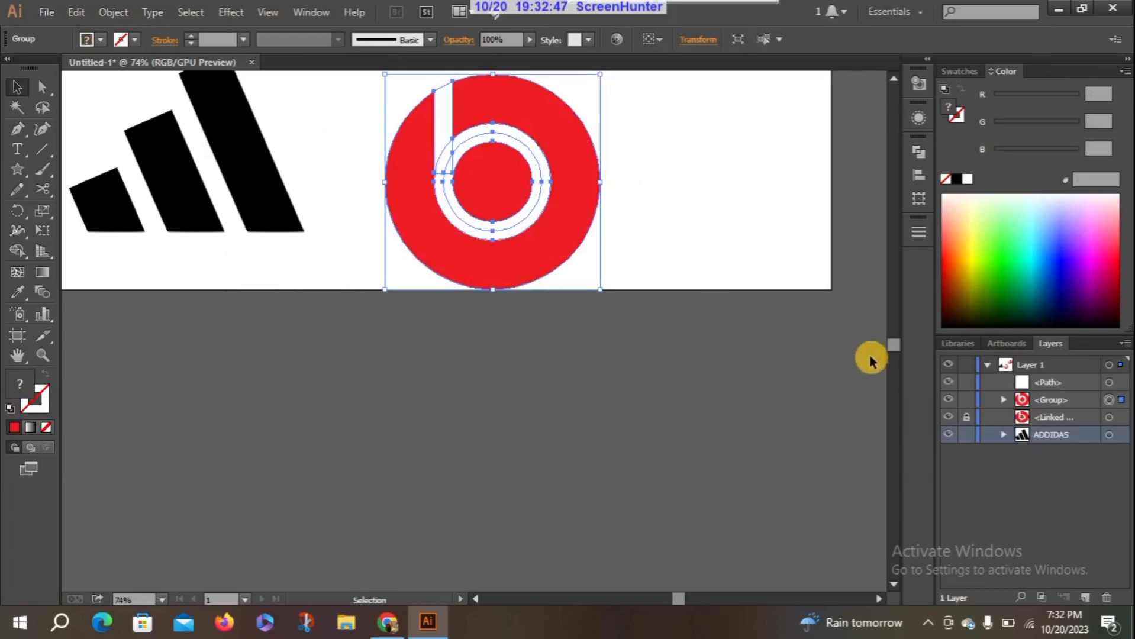
pyautogui.moveTo(891, 349); pyautogui.dragTo(893, 335)
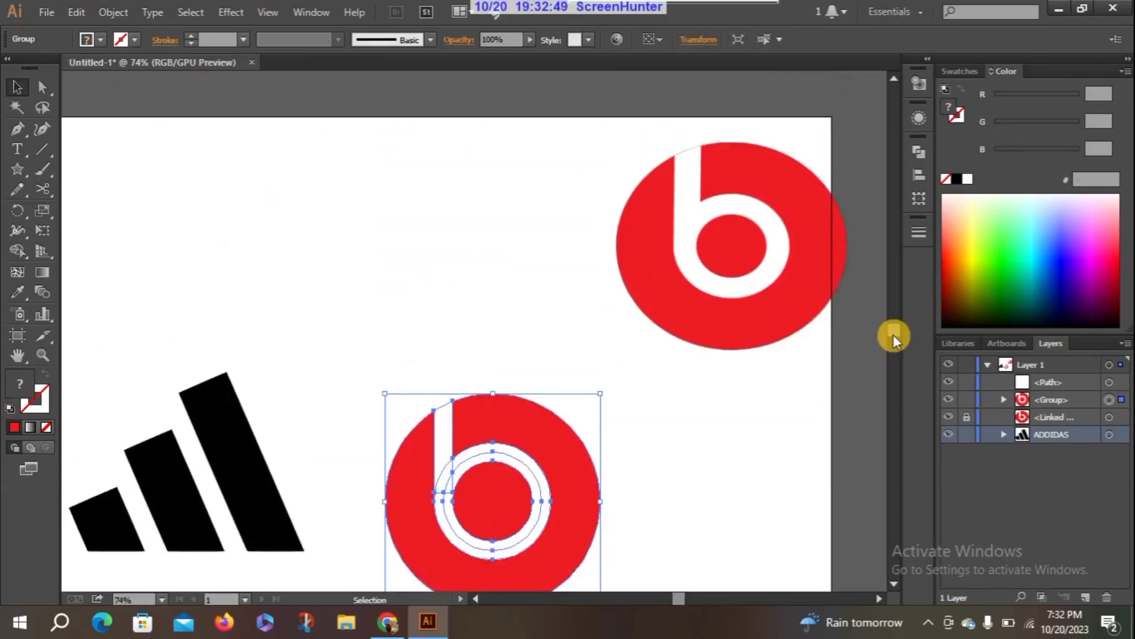
pyautogui.click(626, 256)
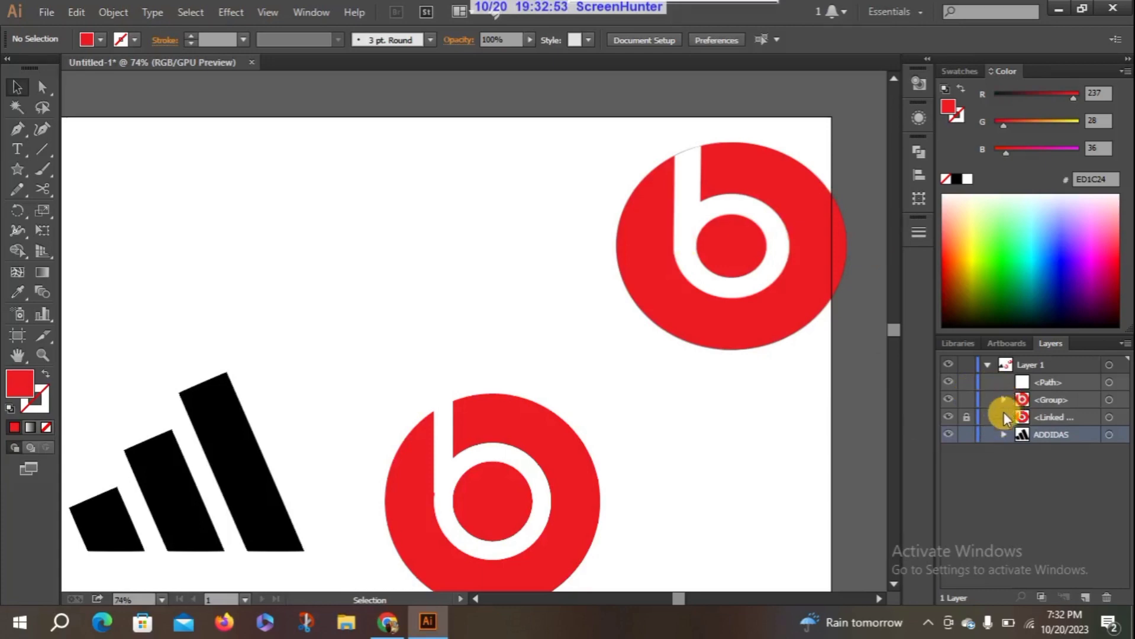
# Step: Unlock the linked "b" reference image and delete it from the artboard
pyautogui.click(967, 417)
pyautogui.click(804, 285)
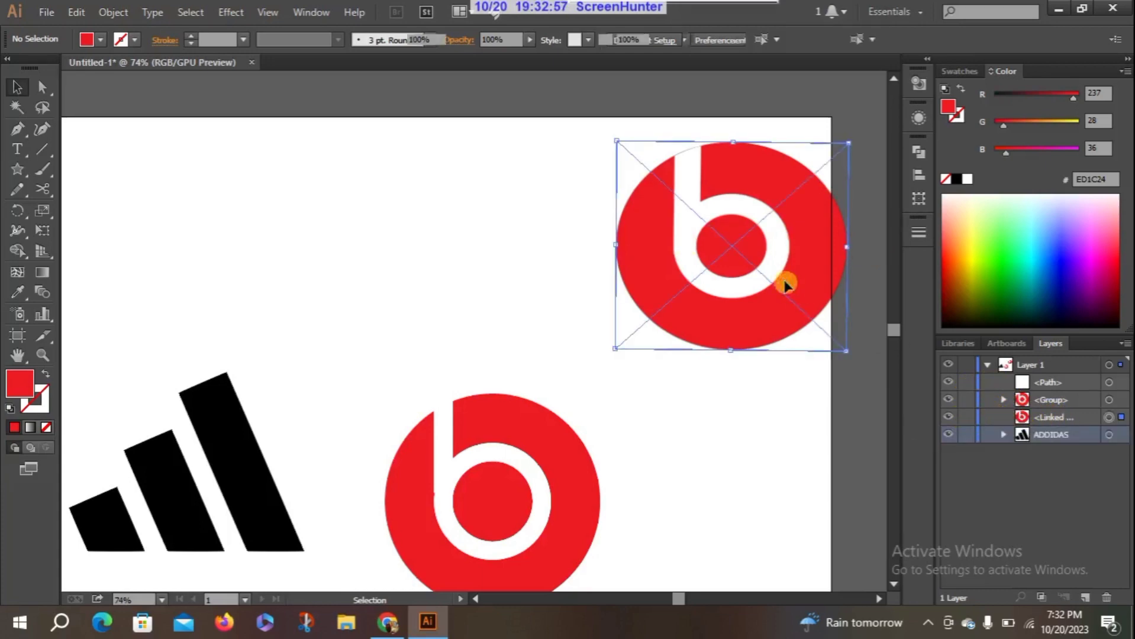
pyautogui.press('Delete')
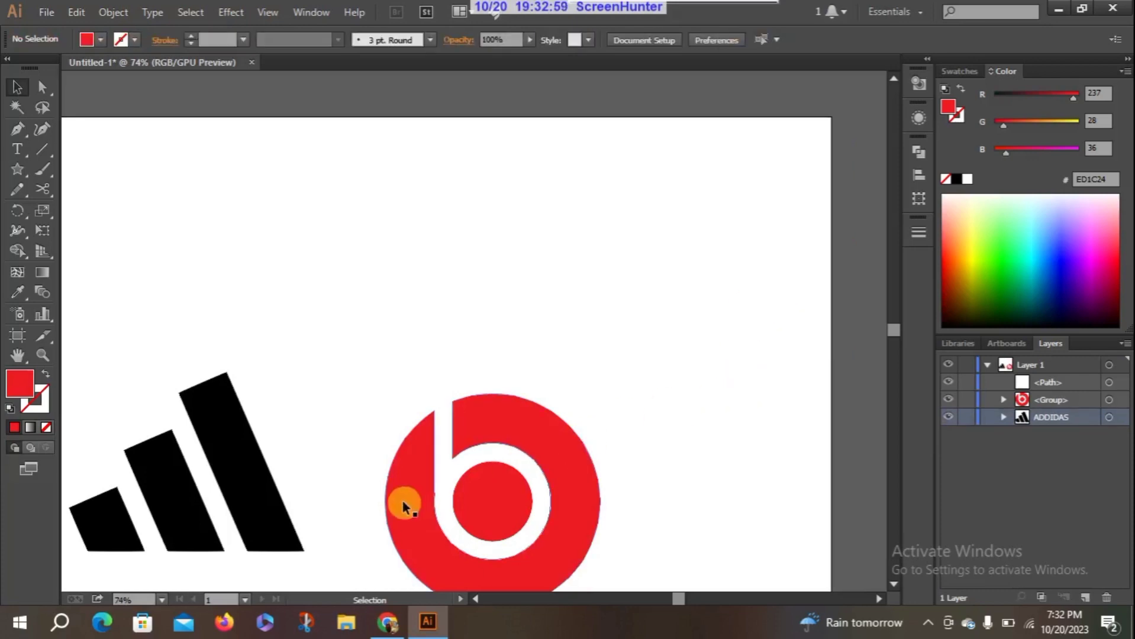
# Step: Move the "b" logo and the black stripes logo up side by side near the artboard's upper edge
pyautogui.moveTo(475, 479); pyautogui.dragTo(610, 218)
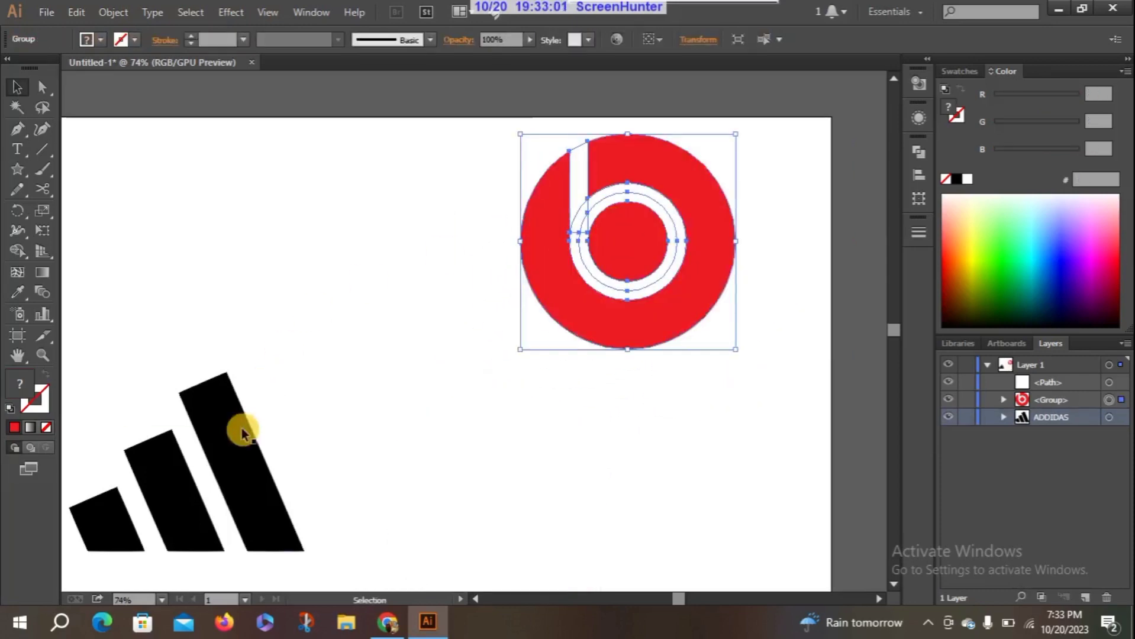
pyautogui.moveTo(243, 433); pyautogui.dragTo(316, 185)
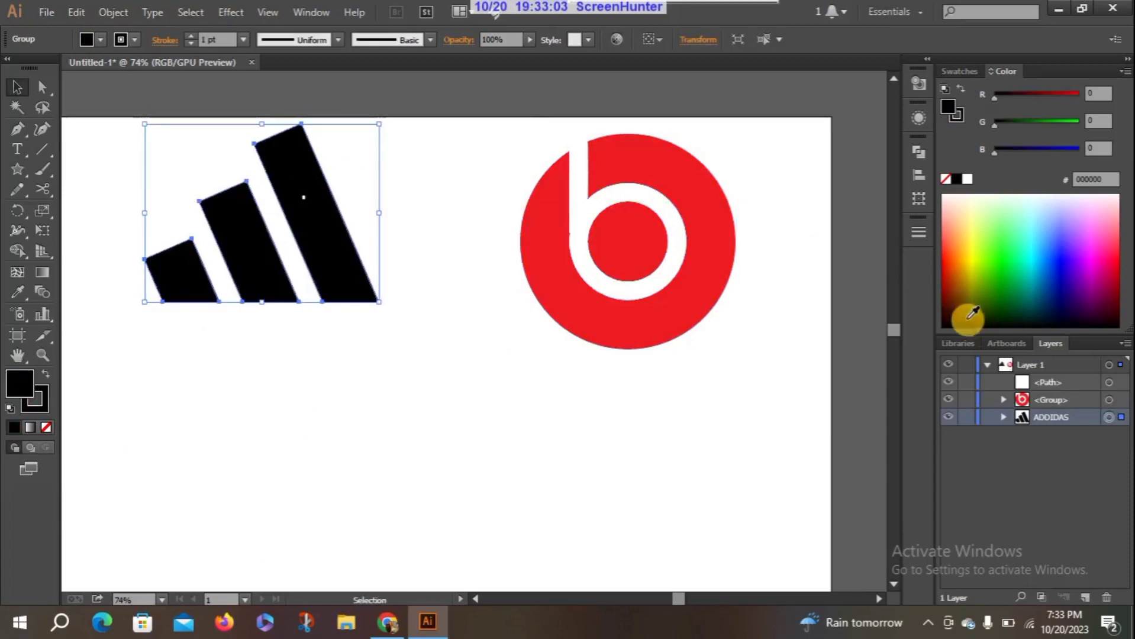
# Step: Rename the "b" logo's group as BEATS and deselect the artwork
pyautogui.doubleClick(1060, 400)
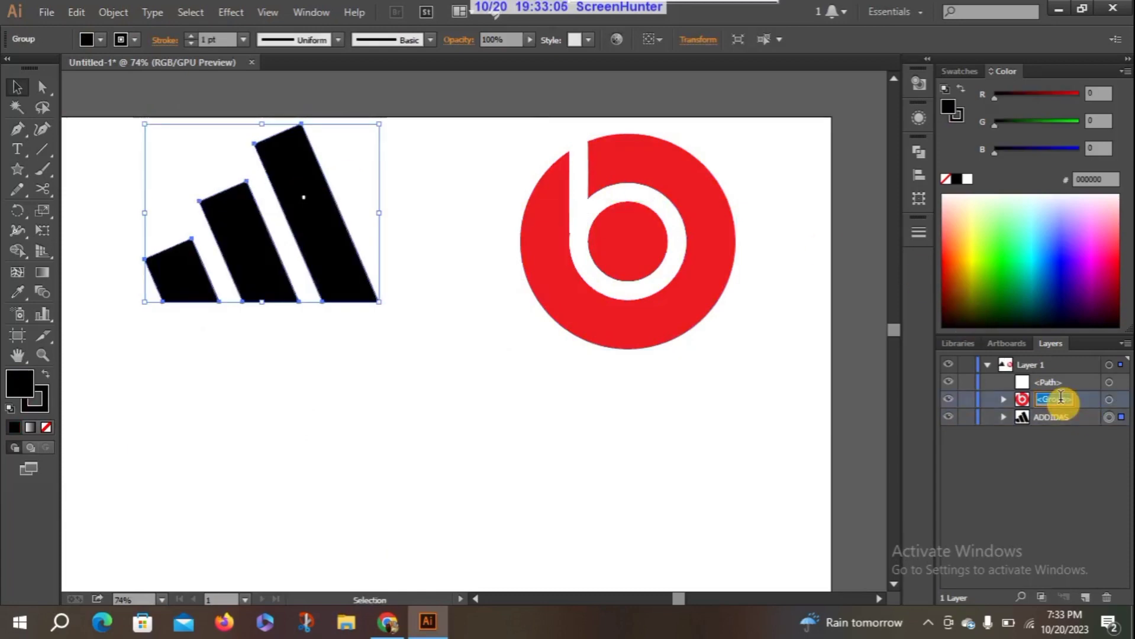
pyautogui.write('BEATS')
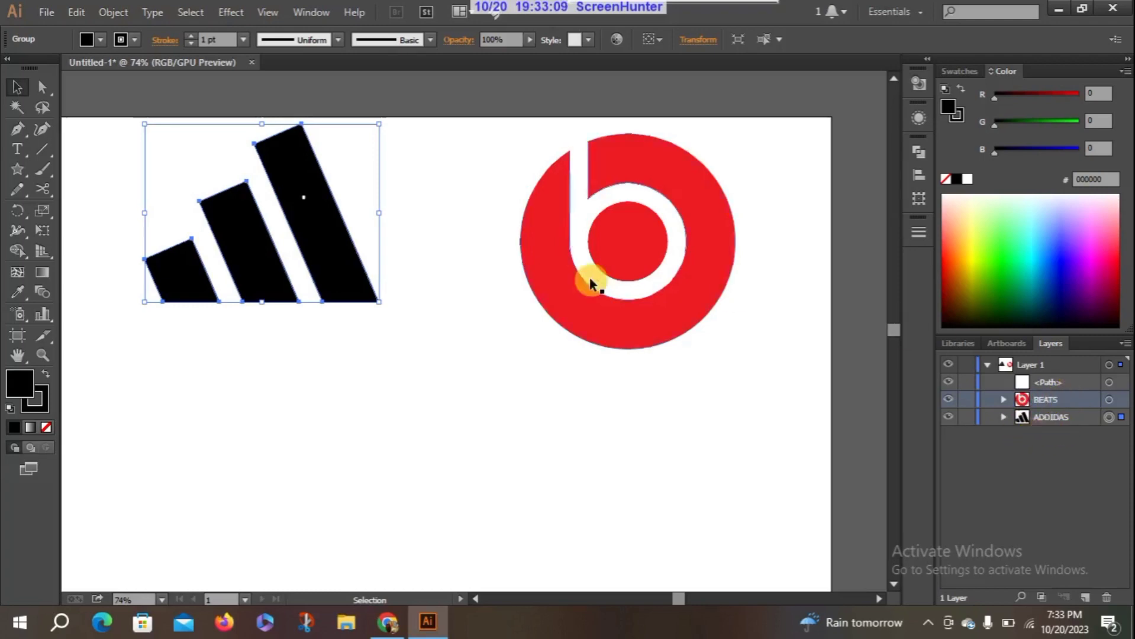
pyautogui.click(575, 386)
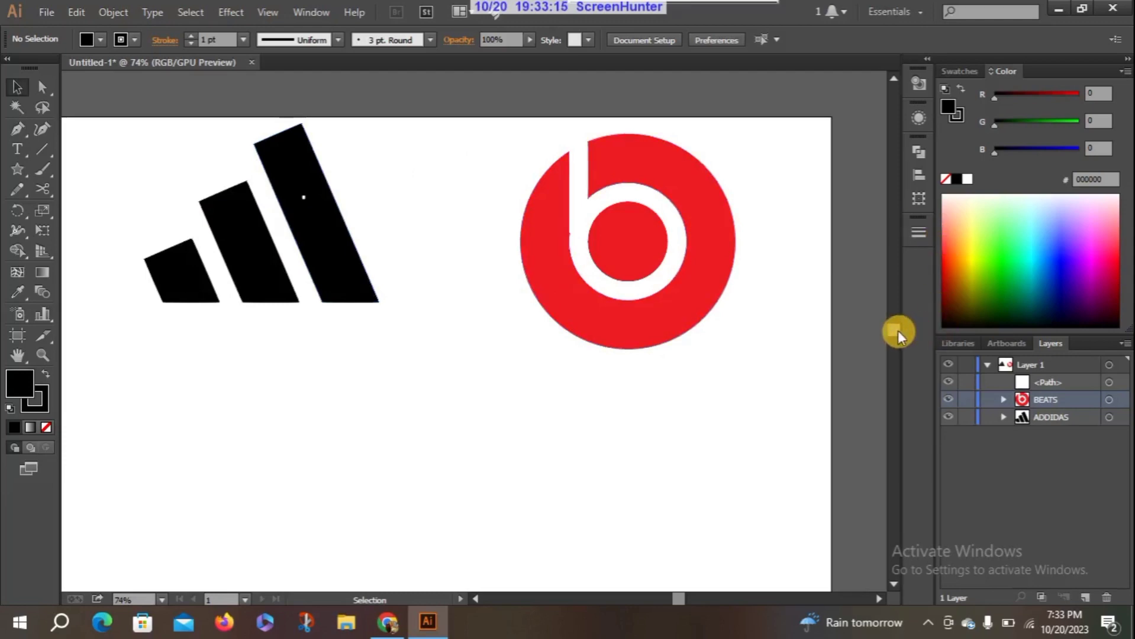
# Step: Move the BEATS logo down to the artboard's lower left, beneath the black stripes logo
pyautogui.moveTo(897, 329); pyautogui.dragTo(896, 333)
pyautogui.moveTo(616, 193); pyautogui.dragTo(162, 406)
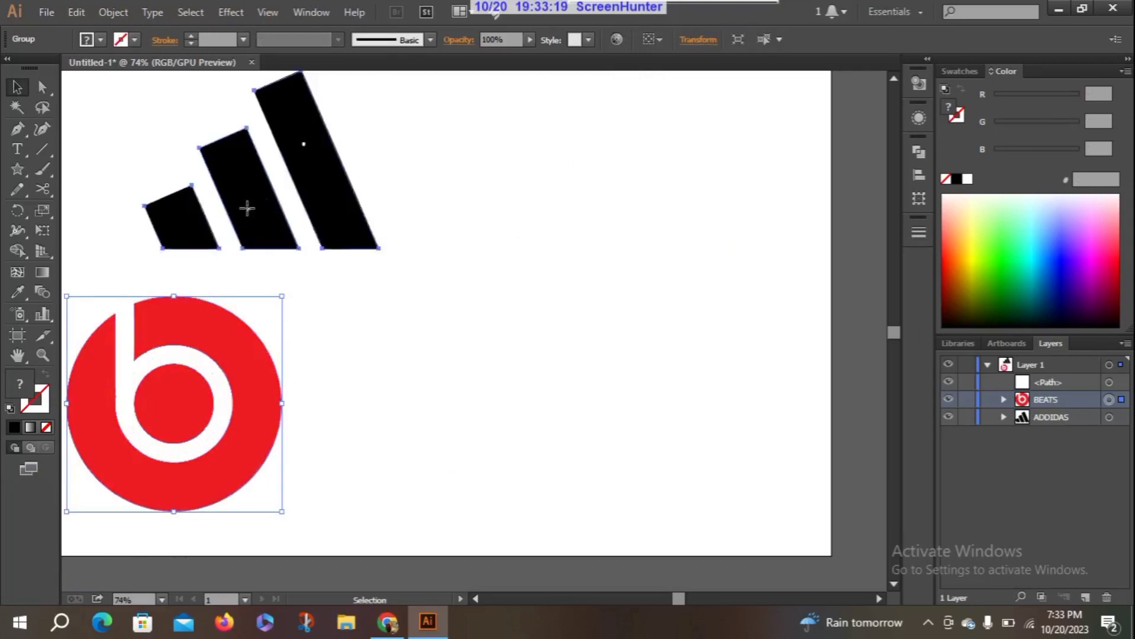
# Step: Move the black stripes logo left so it sits above the BEATS logo, and deselect it
pyautogui.moveTo(246, 203); pyautogui.dragTo(157, 194)
pyautogui.click(400, 262)
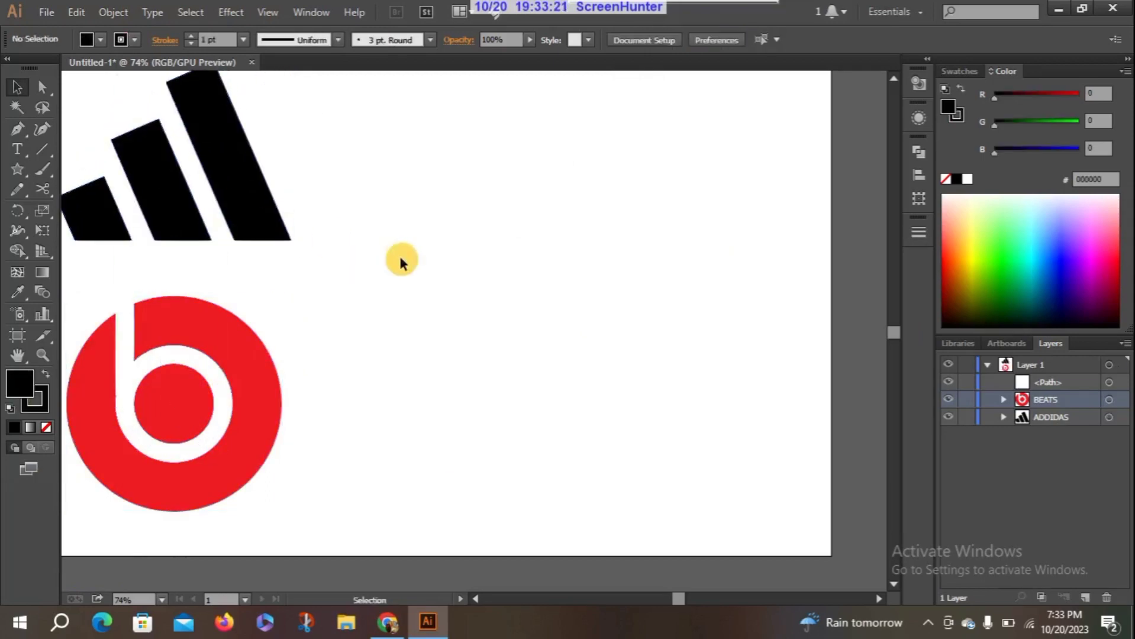
# Step: Place the LG logo image from the desktop as a linked file and scale it down to roughly half size
pyautogui.click(1057, 8)
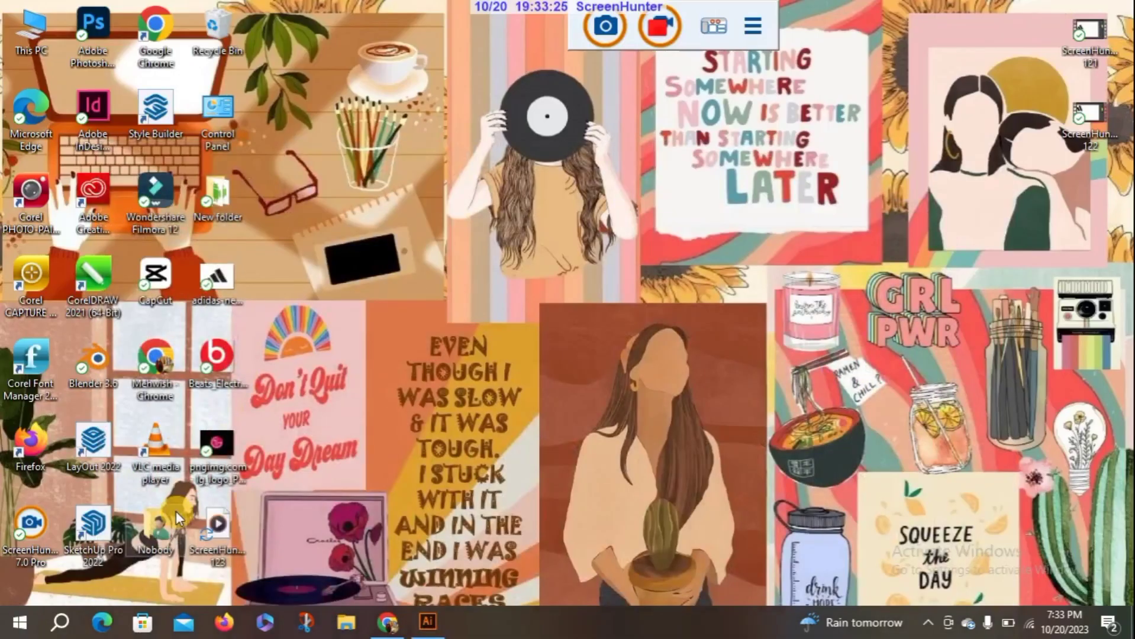
pyautogui.moveTo(176, 512); pyautogui.dragTo(538, 240)
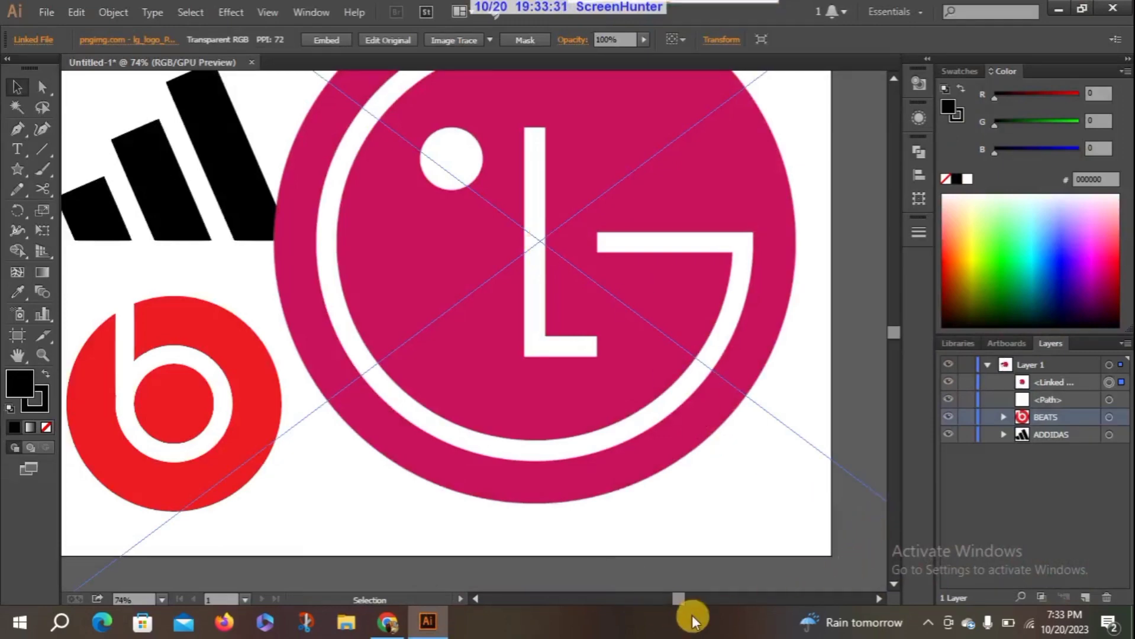
pyautogui.moveTo(896, 329); pyautogui.dragTo(897, 344)
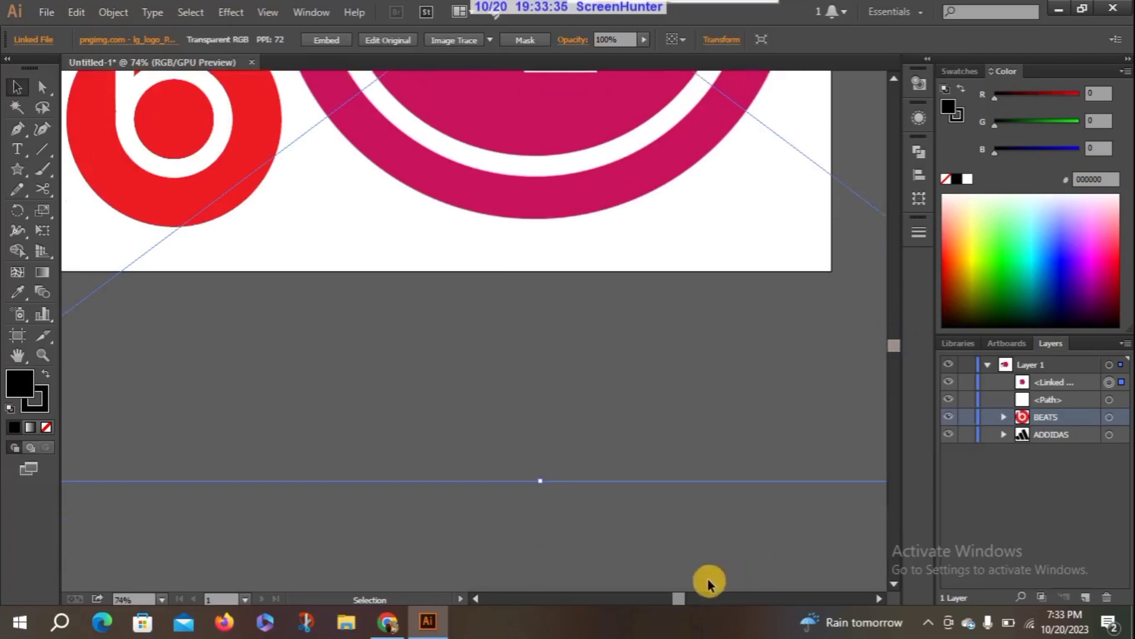
pyautogui.moveTo(678, 603); pyautogui.dragTo(701, 601)
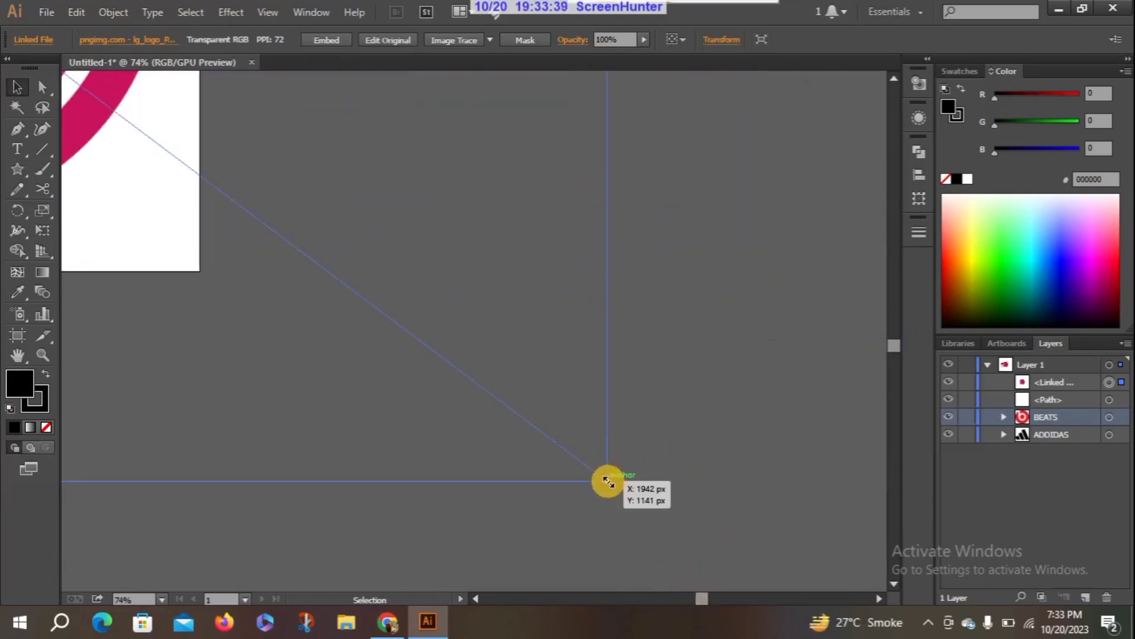
pyautogui.moveTo(608, 482); pyautogui.dragTo(176, 95)
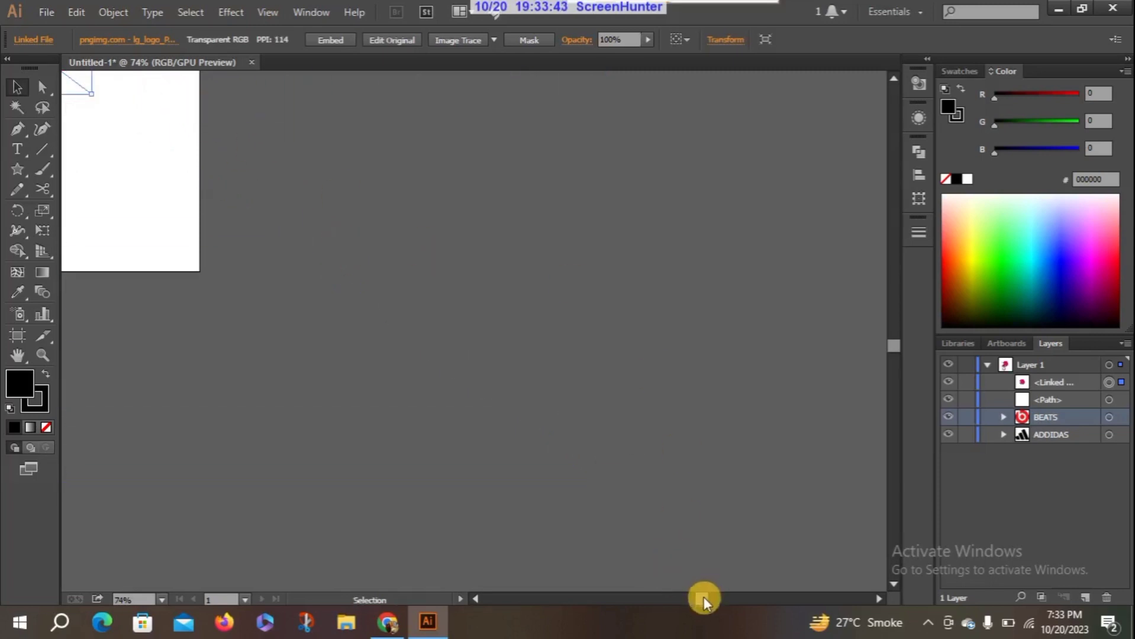
# Step: Shrink the LG reference image until its logo is much smaller than the BEATS logo, beside the stripes logo, and deselect it
pyautogui.moveTo(701, 598); pyautogui.dragTo(675, 597)
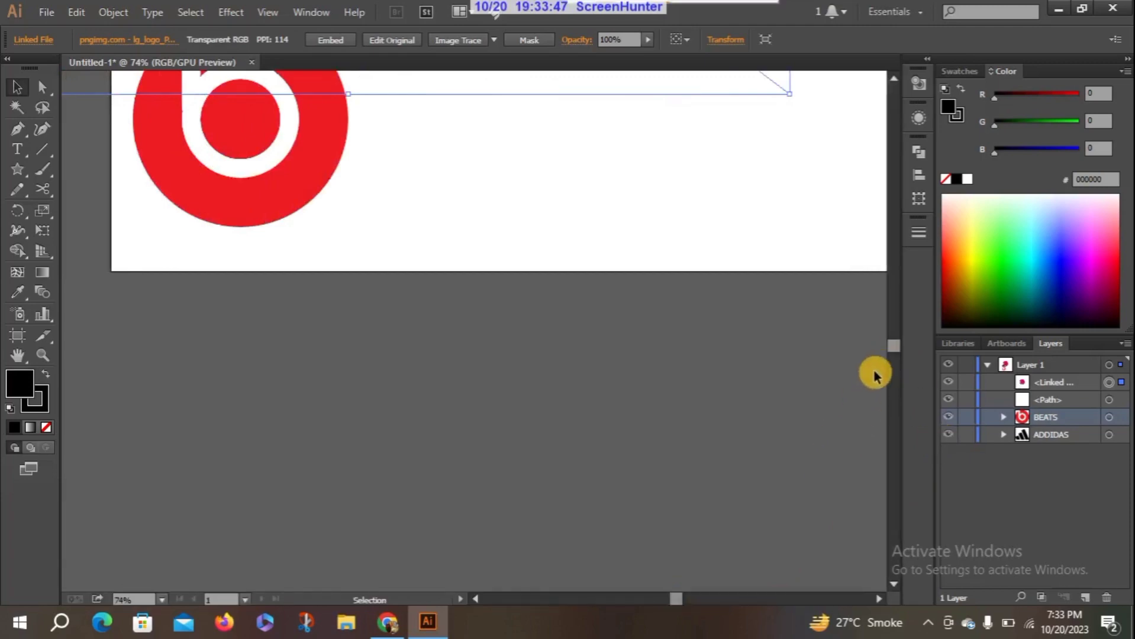
pyautogui.moveTo(891, 348)
pyautogui.mouseDown()
pyautogui.moveTo(894, 324)
pyautogui.moveTo(895, 335)
pyautogui.mouseUp()
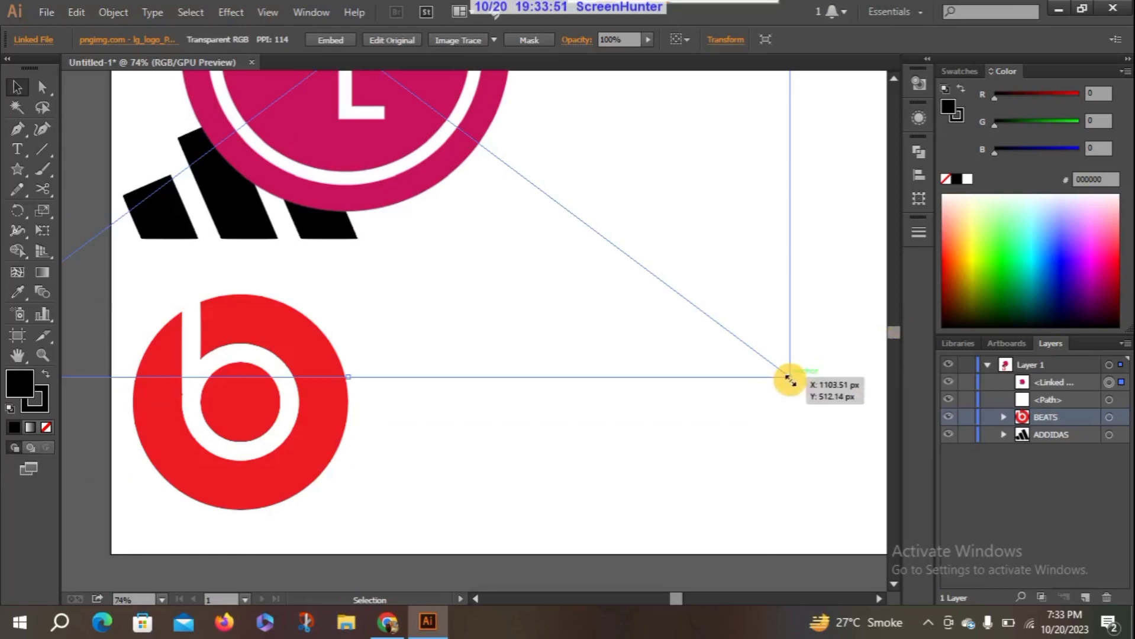
pyautogui.moveTo(790, 378); pyautogui.dragTo(788, 468)
pyautogui.moveTo(894, 326); pyautogui.dragTo(895, 335)
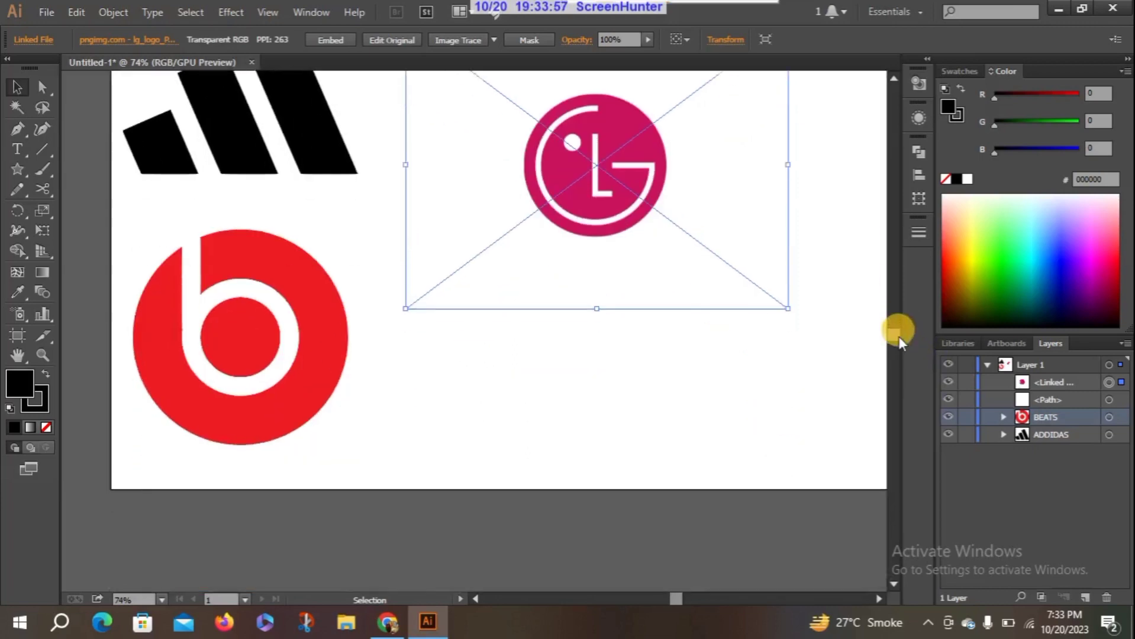
pyautogui.moveTo(785, 310); pyautogui.dragTo(692, 178)
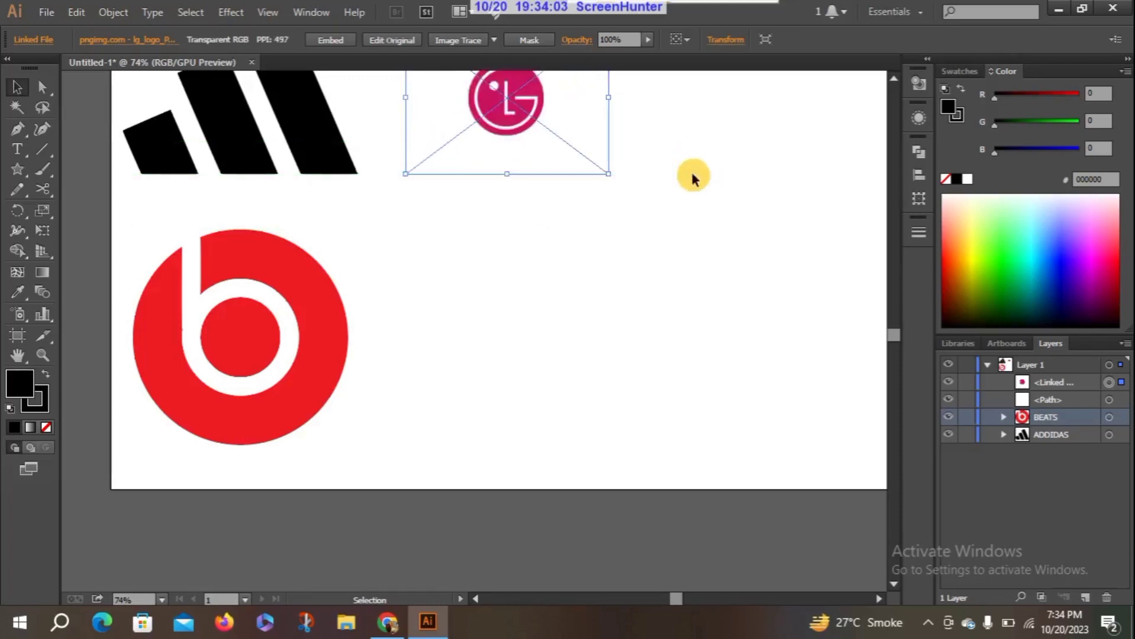
pyautogui.click(691, 177)
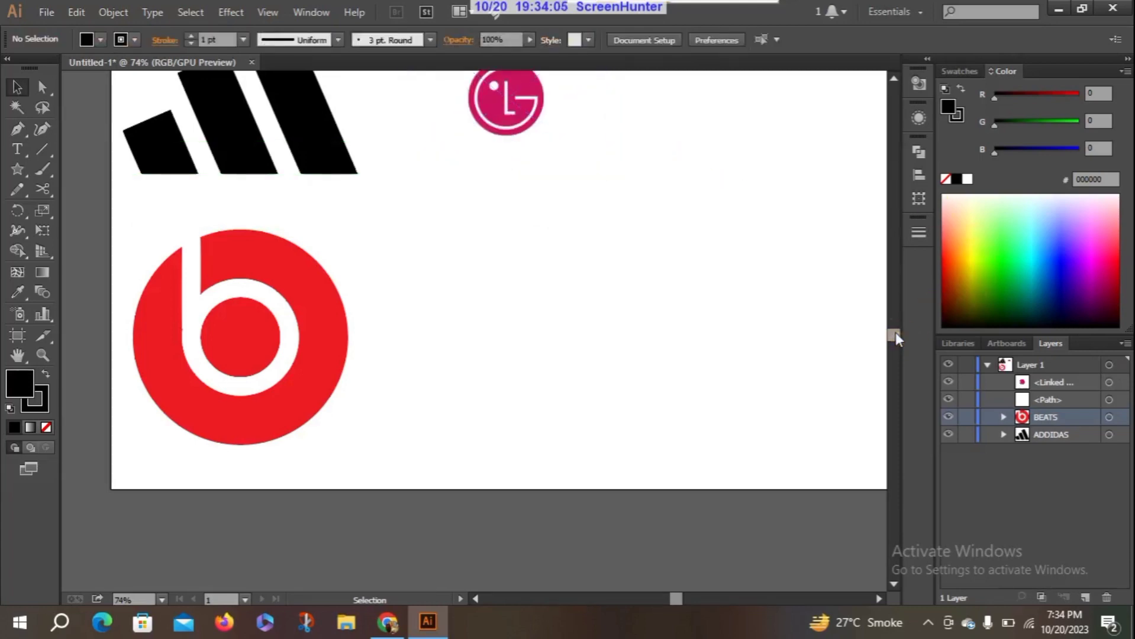
# Step: Enlarge the LG reference image slightly and position its logo at the artboard's upper edge, clear of the stripes logo
pyautogui.moveTo(895, 333); pyautogui.dragTo(893, 327)
pyautogui.moveTo(517, 252); pyautogui.dragTo(560, 211)
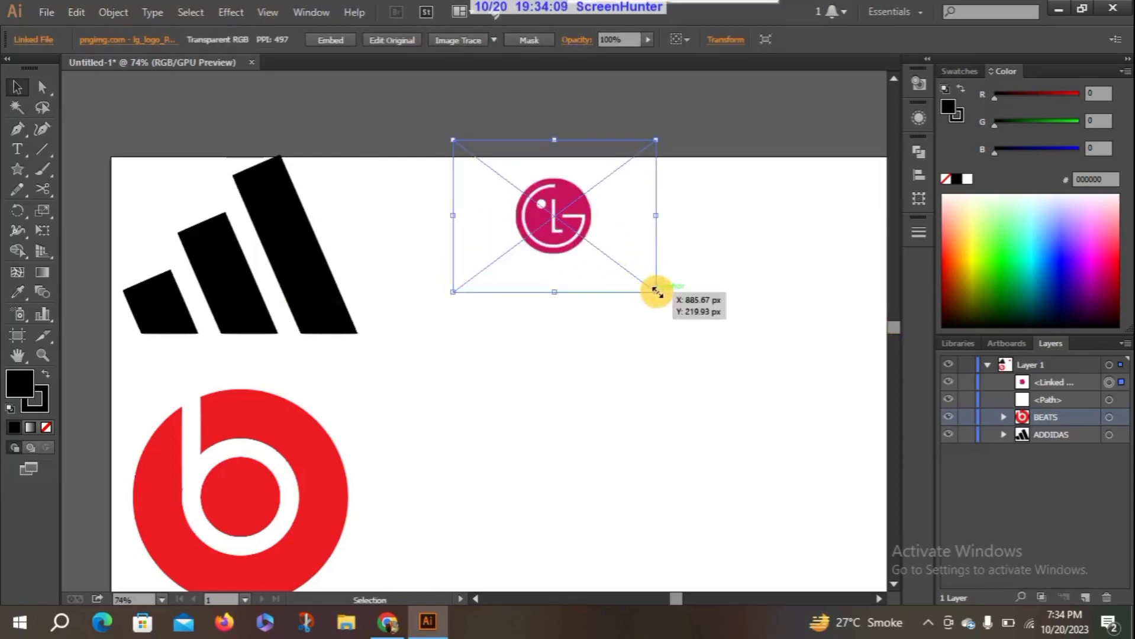
pyautogui.moveTo(657, 291); pyautogui.dragTo(721, 341)
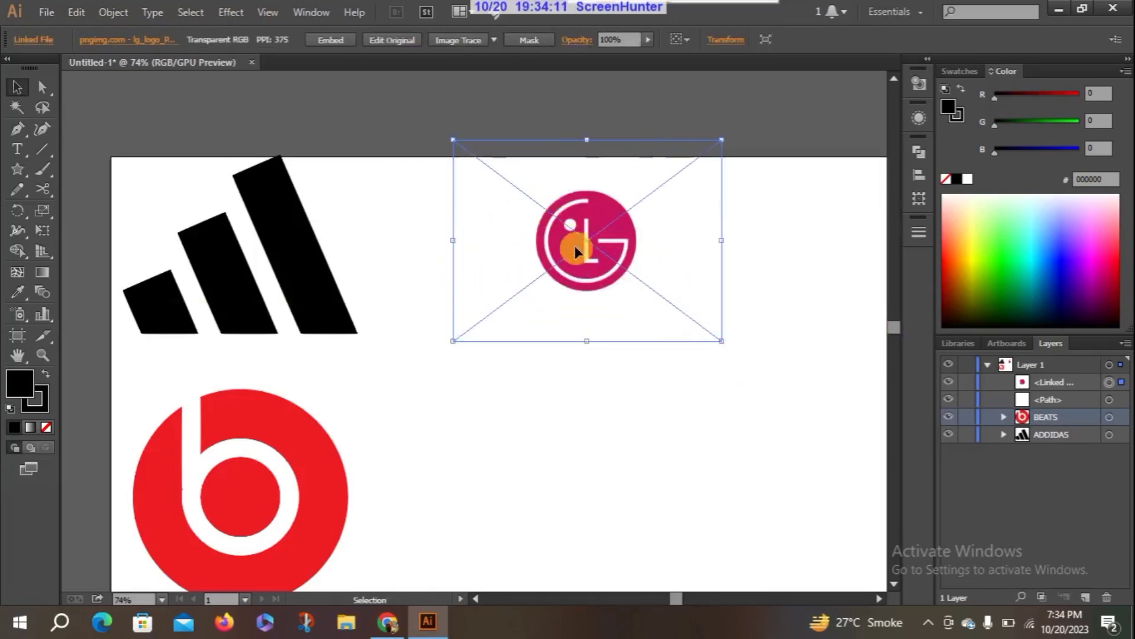
pyautogui.moveTo(575, 245); pyautogui.dragTo(556, 162)
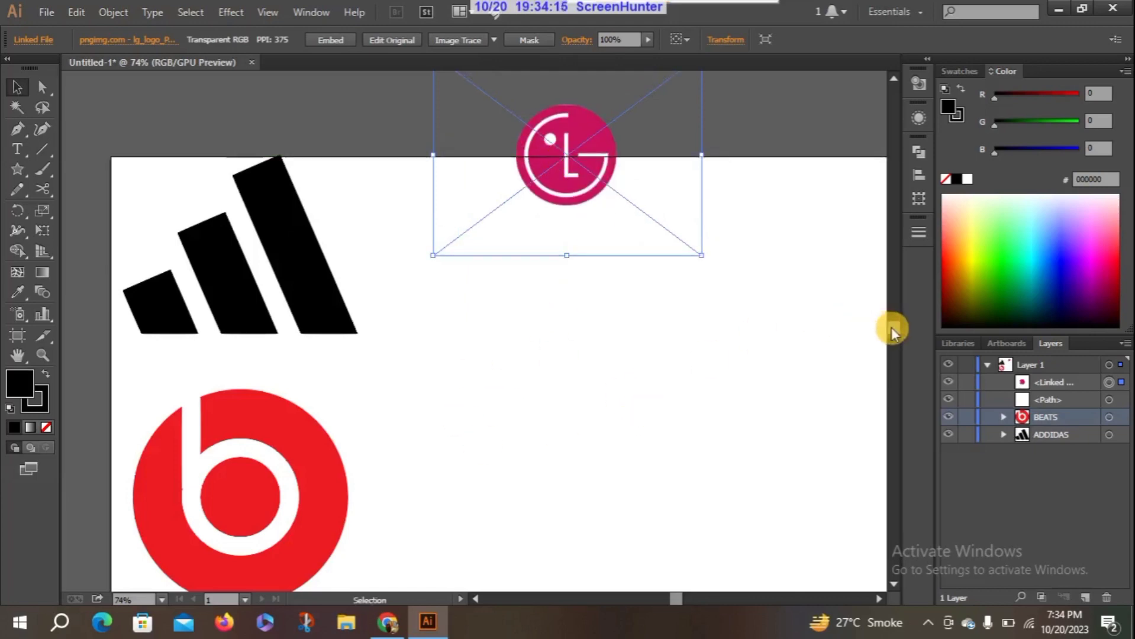
pyautogui.scroll(-2, 891, 327)
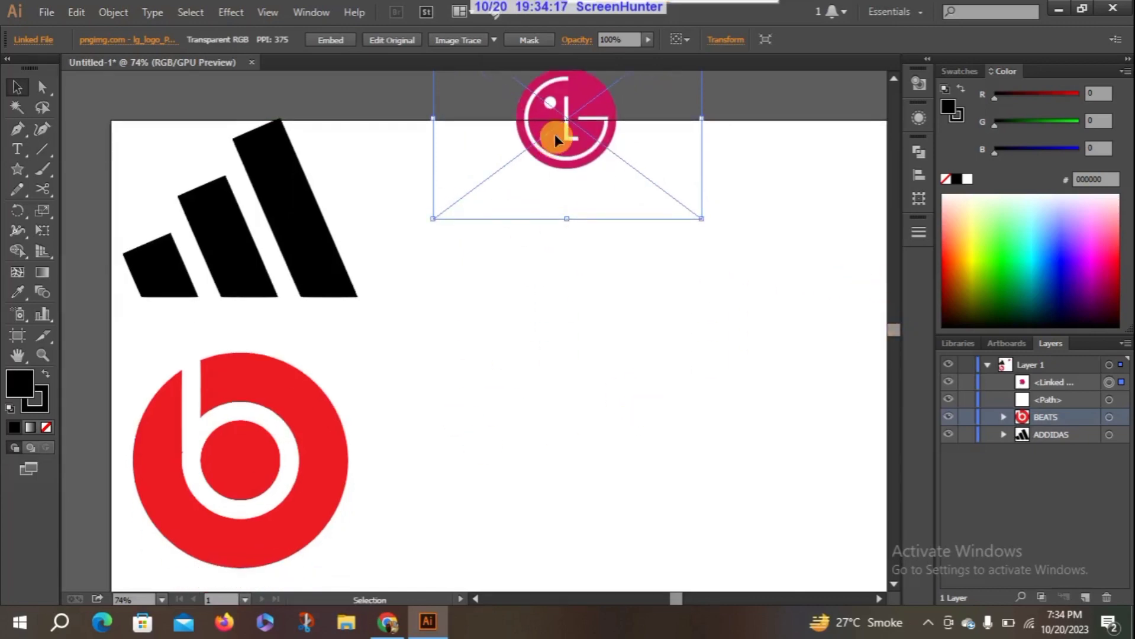
pyautogui.moveTo(555, 135); pyautogui.dragTo(567, 182)
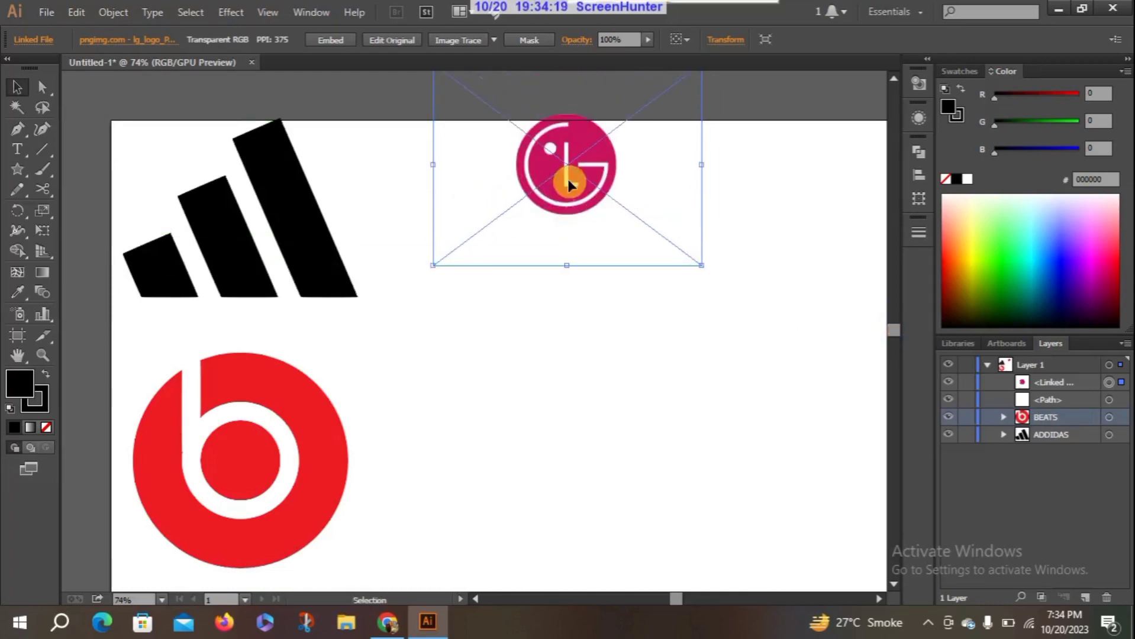
# Step: Draw a circle with the Ellipse tool below the LG reference, about as wide as the BEATS logo
pyautogui.click(24, 168)
pyautogui.click(116, 210)
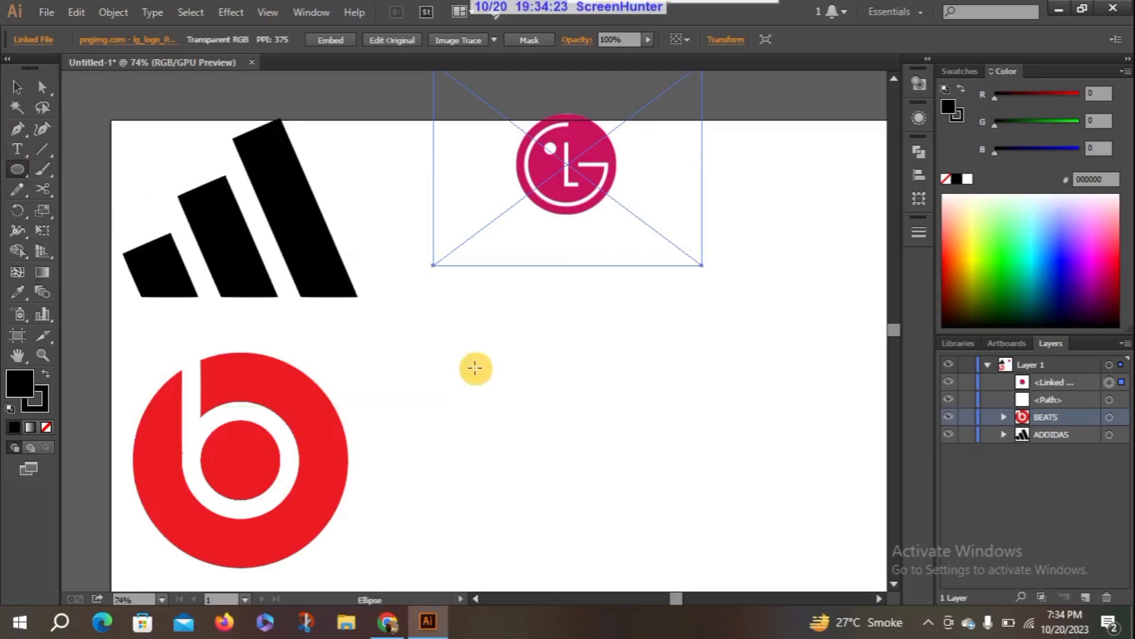
pyautogui.moveTo(462, 329)
pyautogui.mouseDown()
pyautogui.moveTo(688, 481)
pyautogui.moveTo(669, 465)
pyautogui.mouseUp()
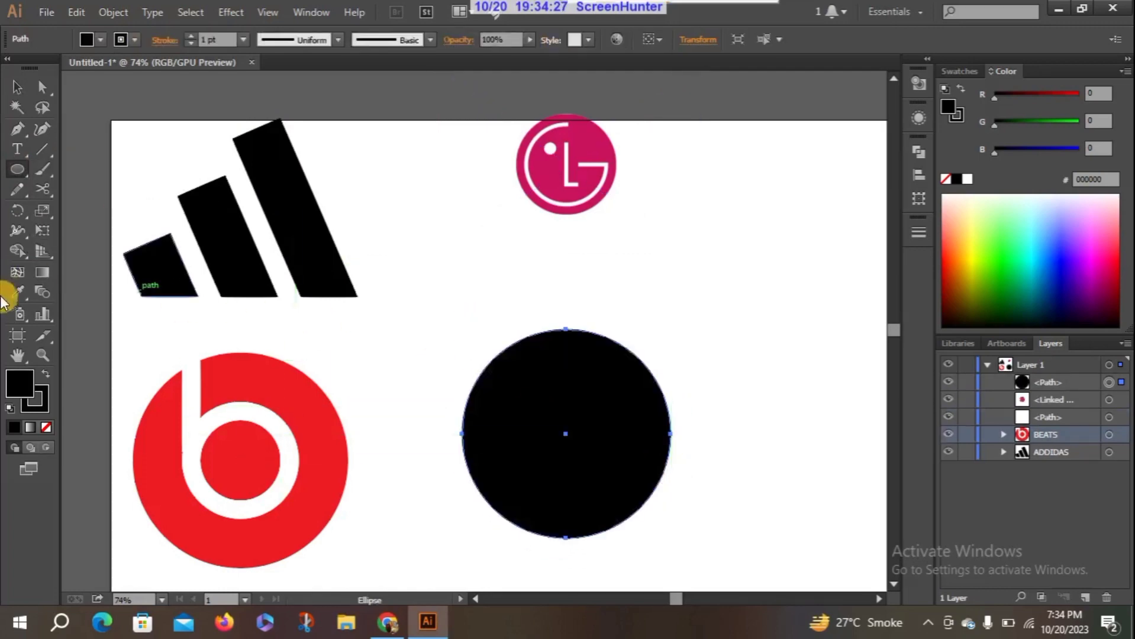
# Step: Fill the new circle with the magenta C8135C sampled from the LG reference using the Eyedropper
pyautogui.click(18, 291)
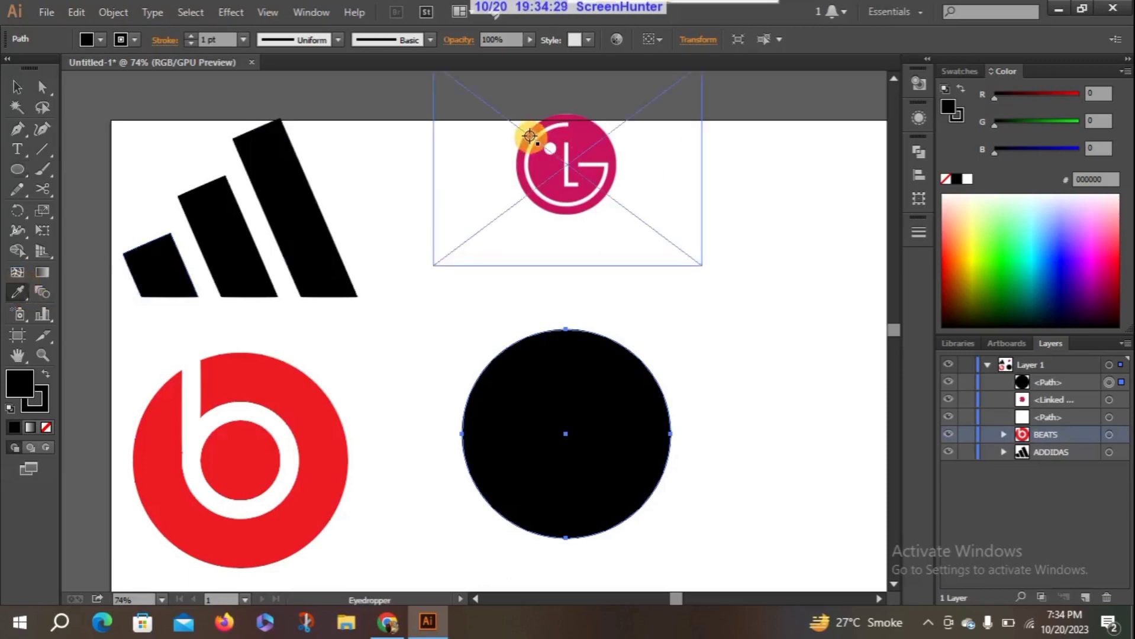
pyautogui.click(17, 87)
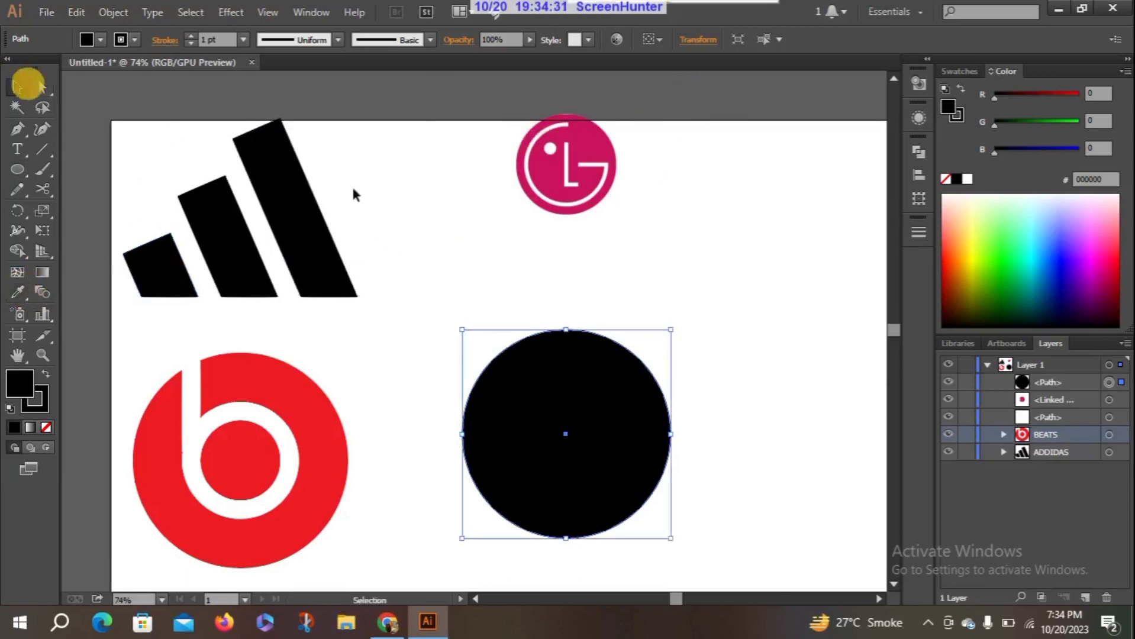
pyautogui.click(18, 291)
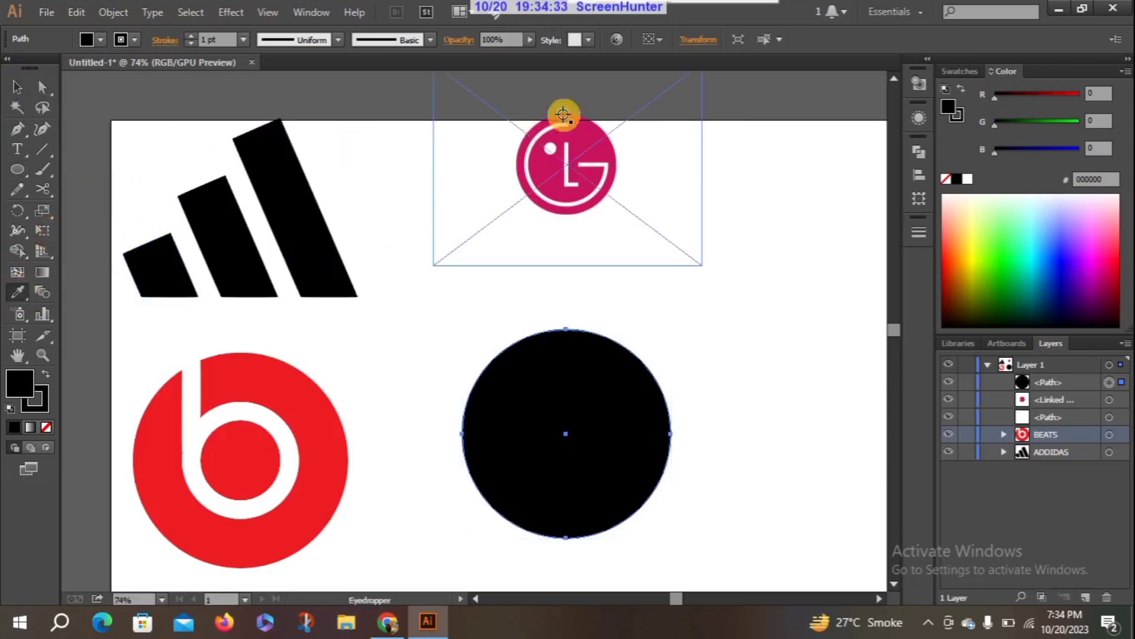
pyautogui.click(591, 141)
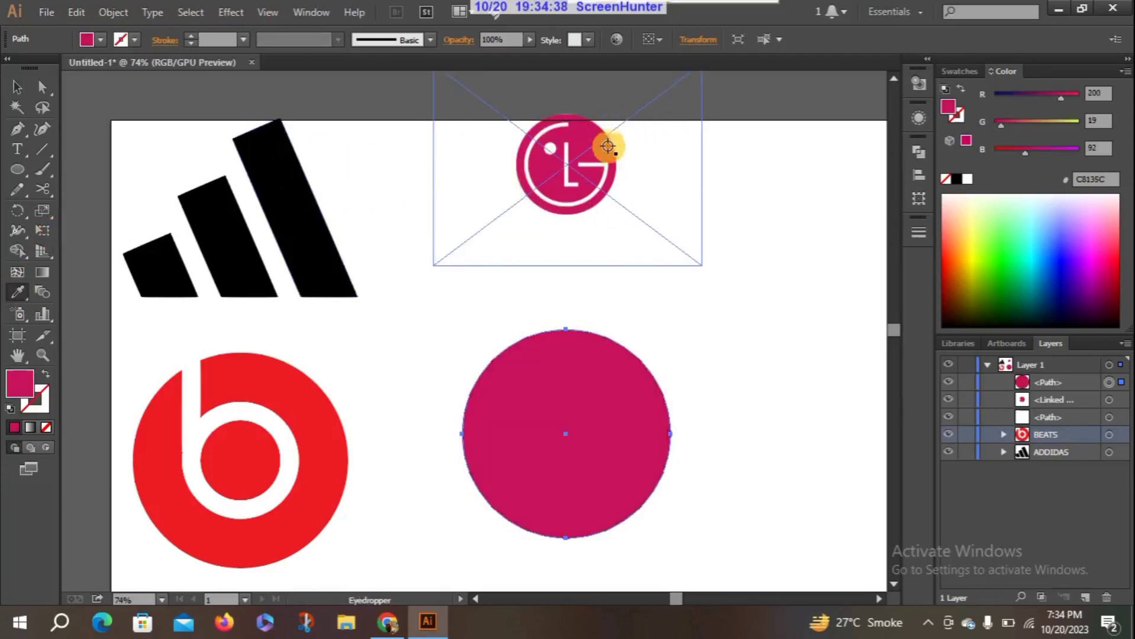
pyautogui.click(18, 88)
# Step: Copy the magenta circle and paste the duplicate directly in front of it
pyautogui.click(545, 350)
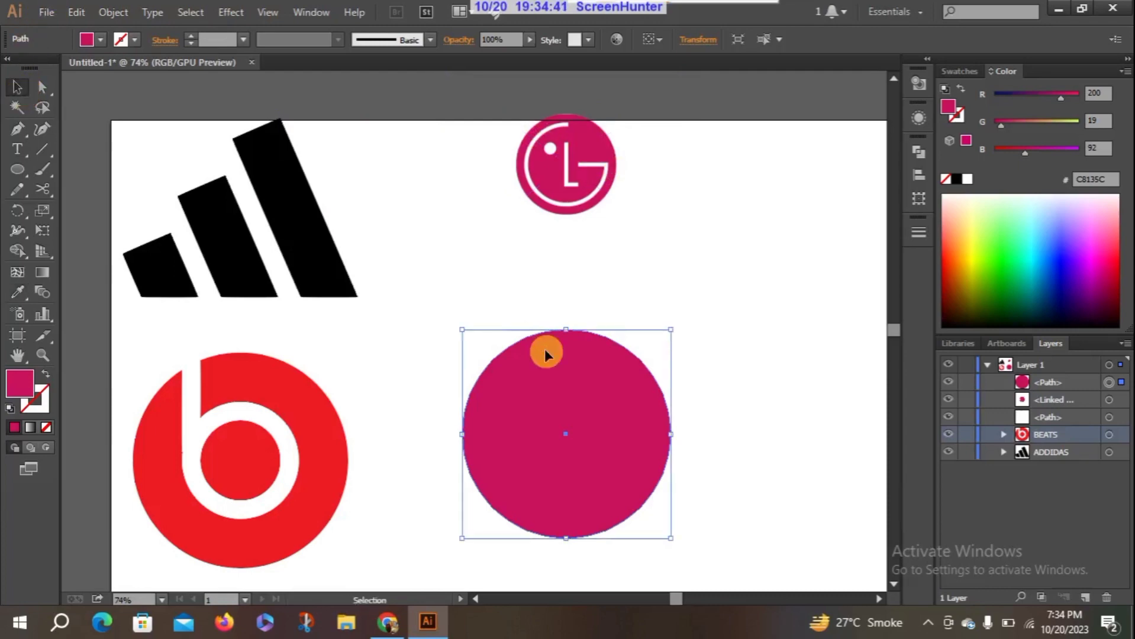
pyautogui.hotkey('ctrl', 'c')
pyautogui.hotkey('ctrl', 'f')
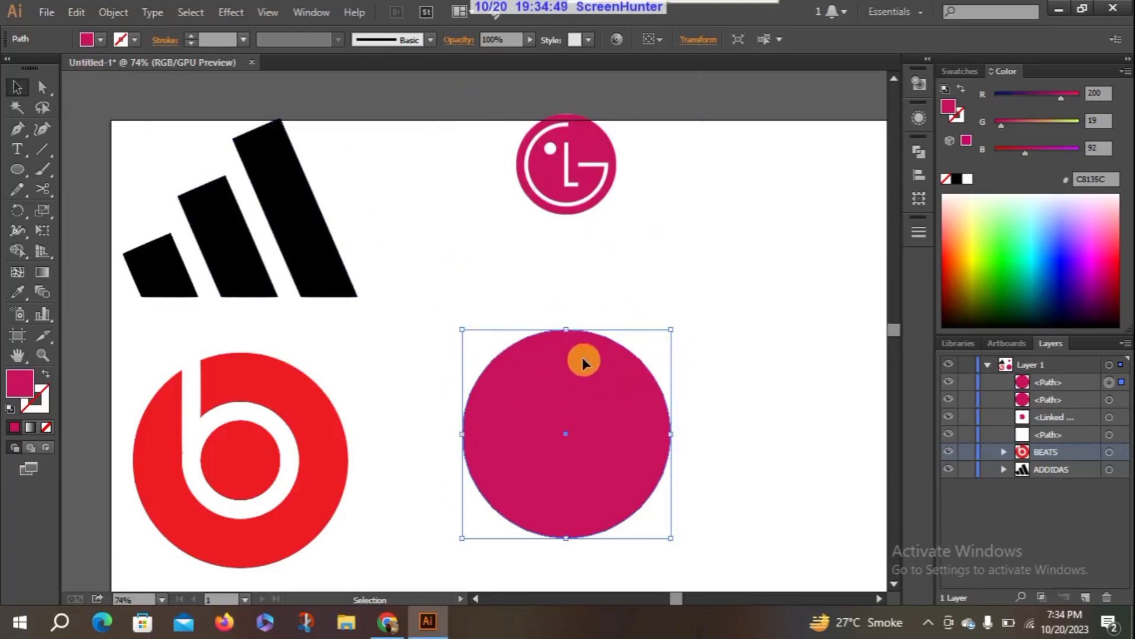
# Step: Move the front duplicate circle aside to check it against the original, and undo the move
pyautogui.click(84, 12)
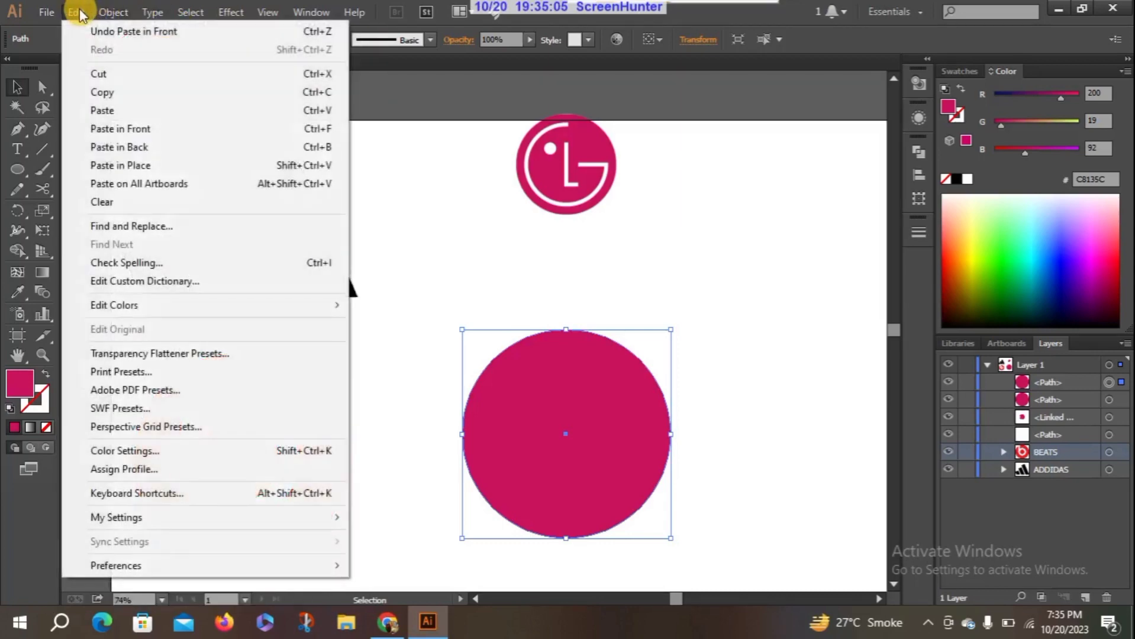
pyautogui.click(451, 210)
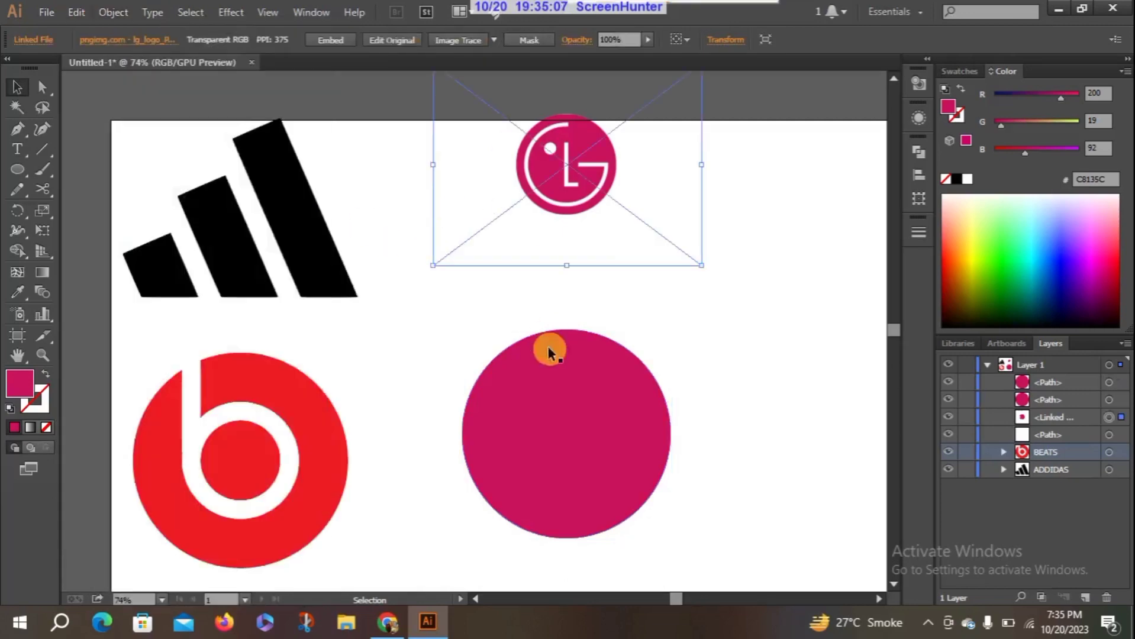
pyautogui.click(519, 384)
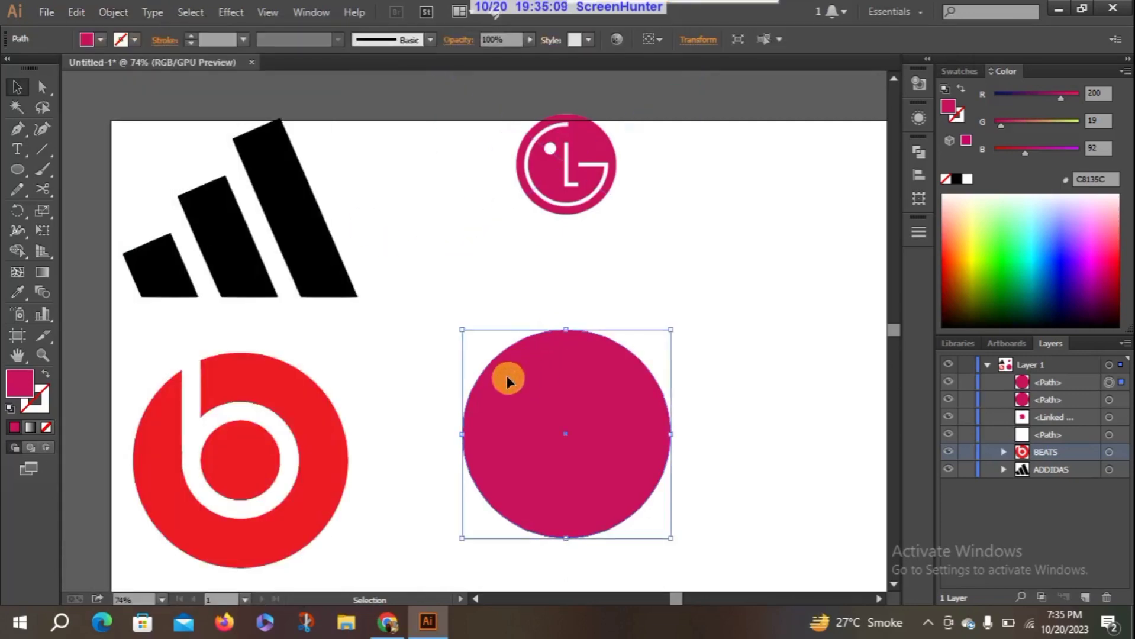
pyautogui.moveTo(520, 392); pyautogui.dragTo(671, 314)
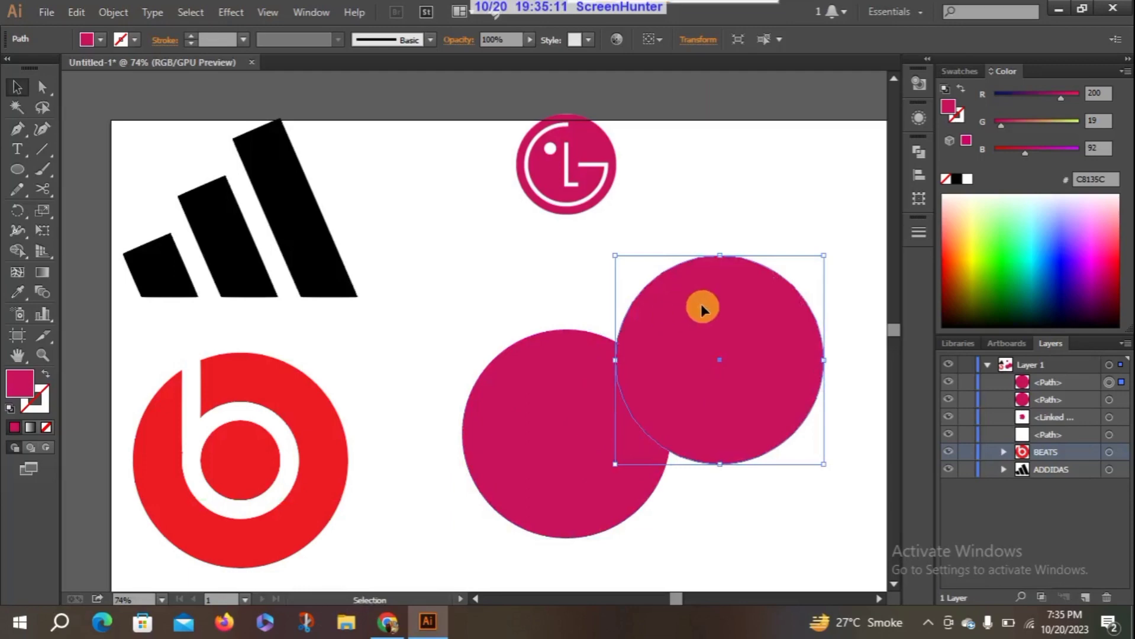
pyautogui.hotkey('ctrl', 'z')
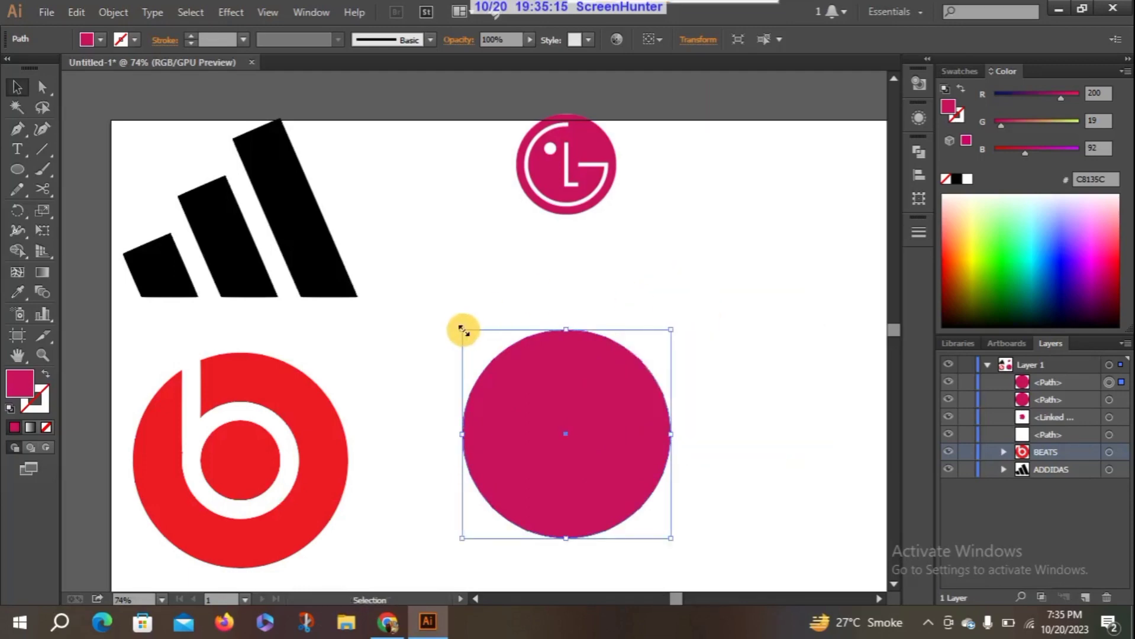
# Step: Scale the duplicate circle down about its centre to leave an even rim inside the larger circle, and deselect it
pyautogui.moveTo(464, 330)
pyautogui.mouseDown()
pyautogui.moveTo(485, 362)
pyautogui.moveTo(463, 351)
pyautogui.mouseUp()
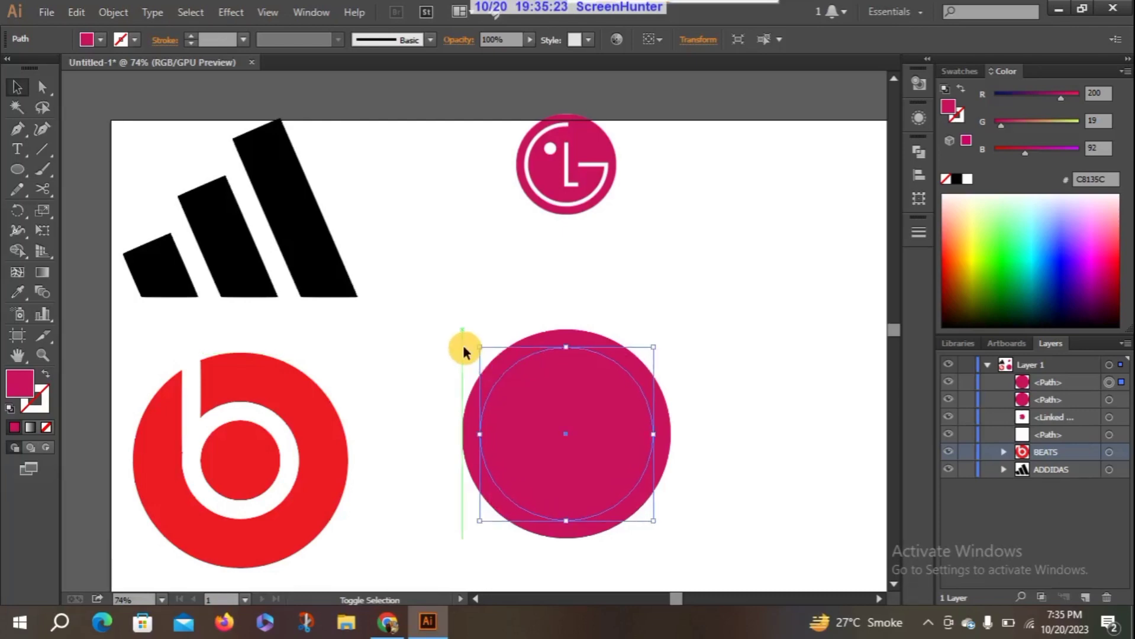
pyautogui.click(443, 347)
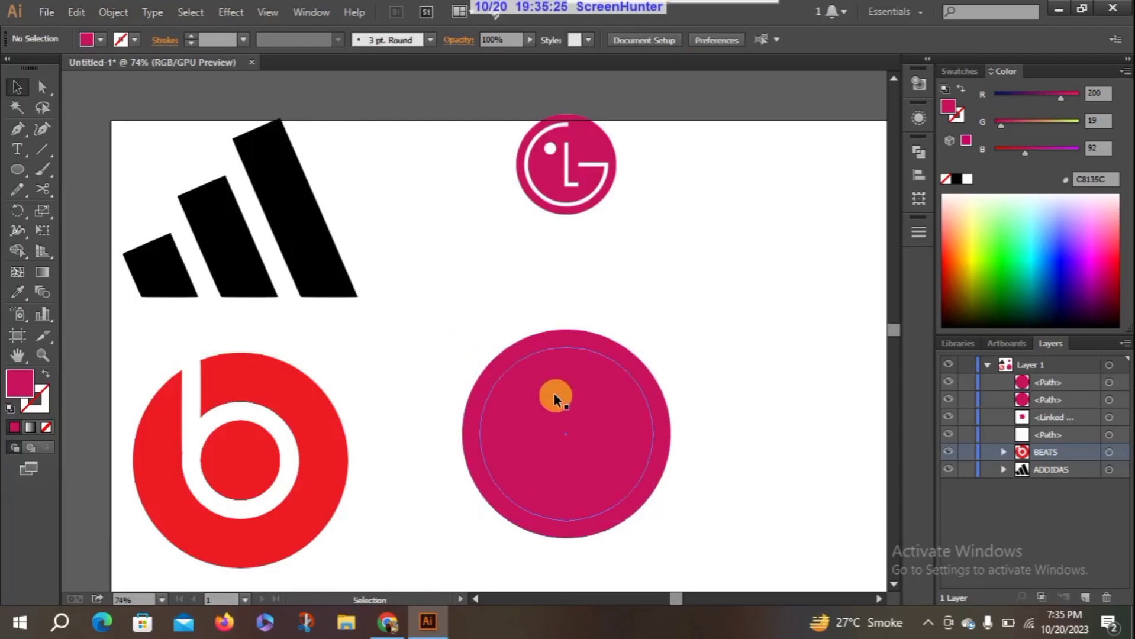
# Step: Give the smaller inner circle a solid white (FFFFFF) stroke
pyautogui.click(507, 372)
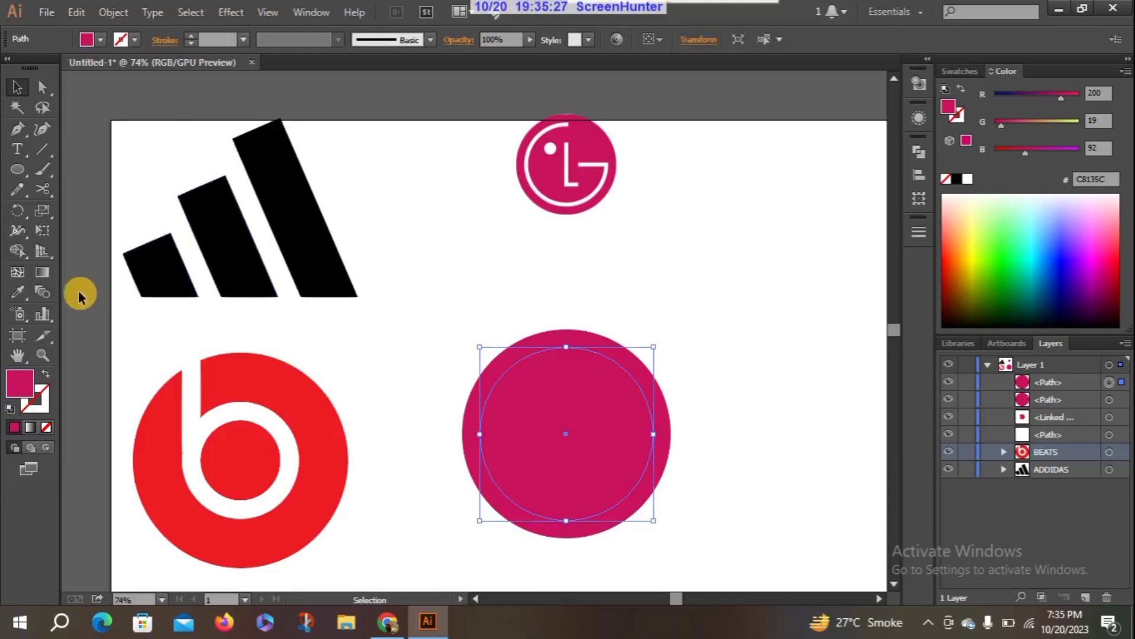
pyautogui.click(38, 402)
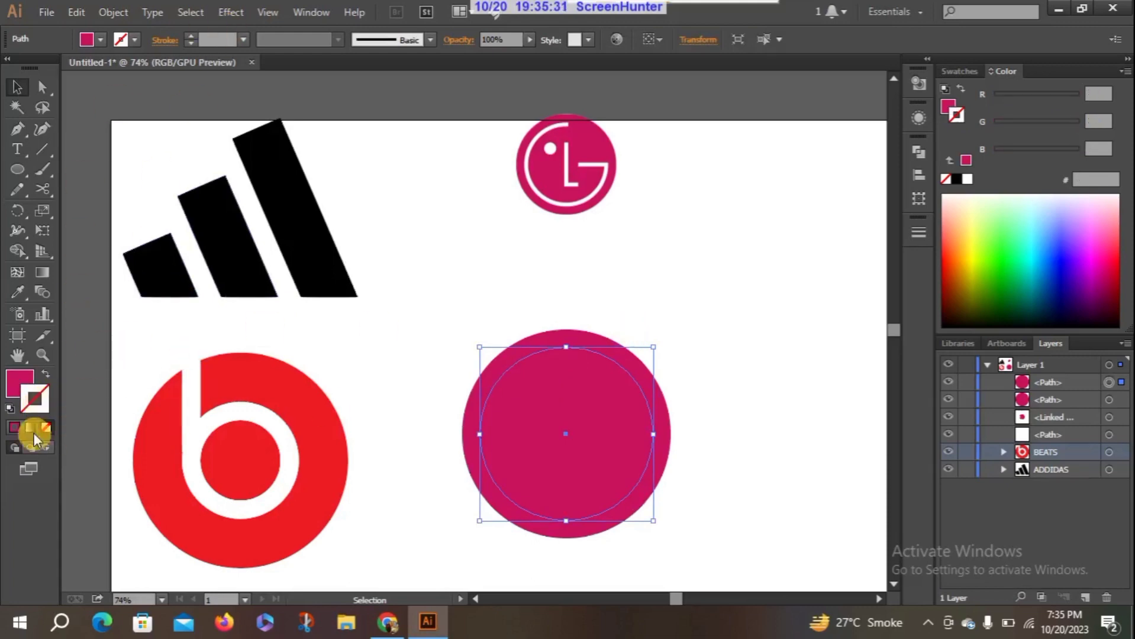
pyautogui.click(14, 427)
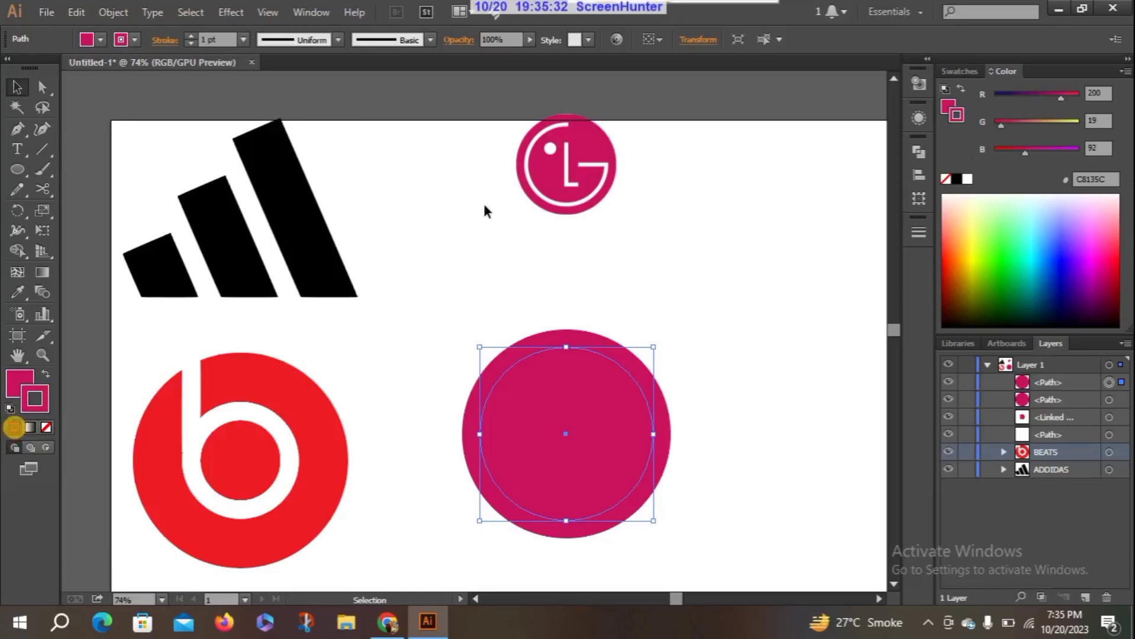
pyautogui.click(966, 179)
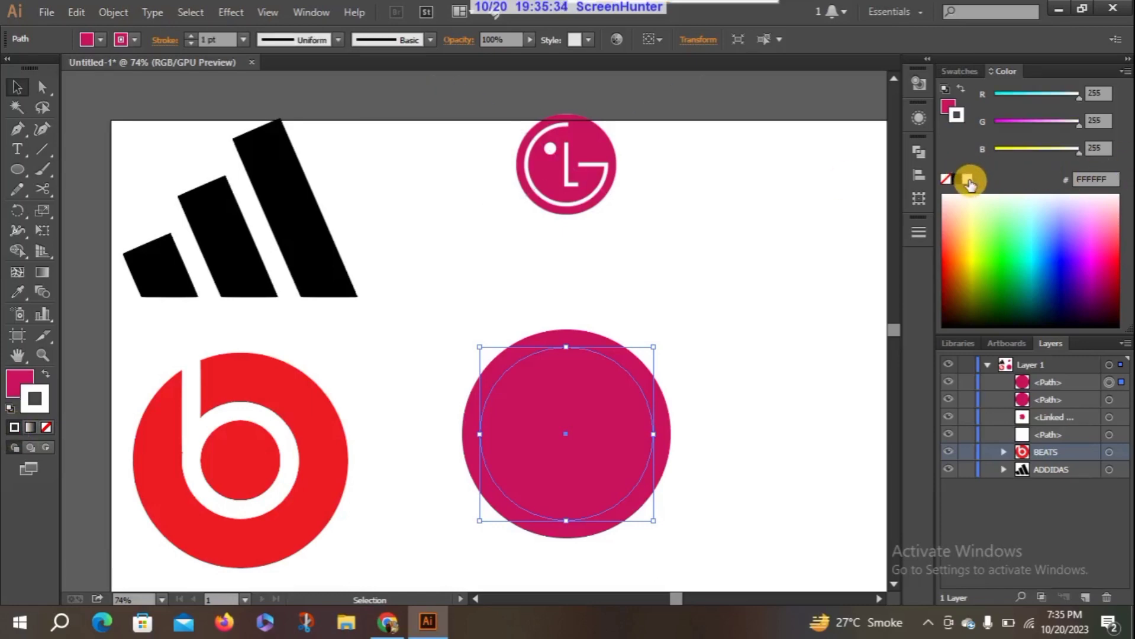
# Step: Increase the inner circle's white stroke weight to 8 pt and deselect the circle
pyautogui.click(193, 36)
pyautogui.click(192, 35)
pyautogui.click(193, 36)
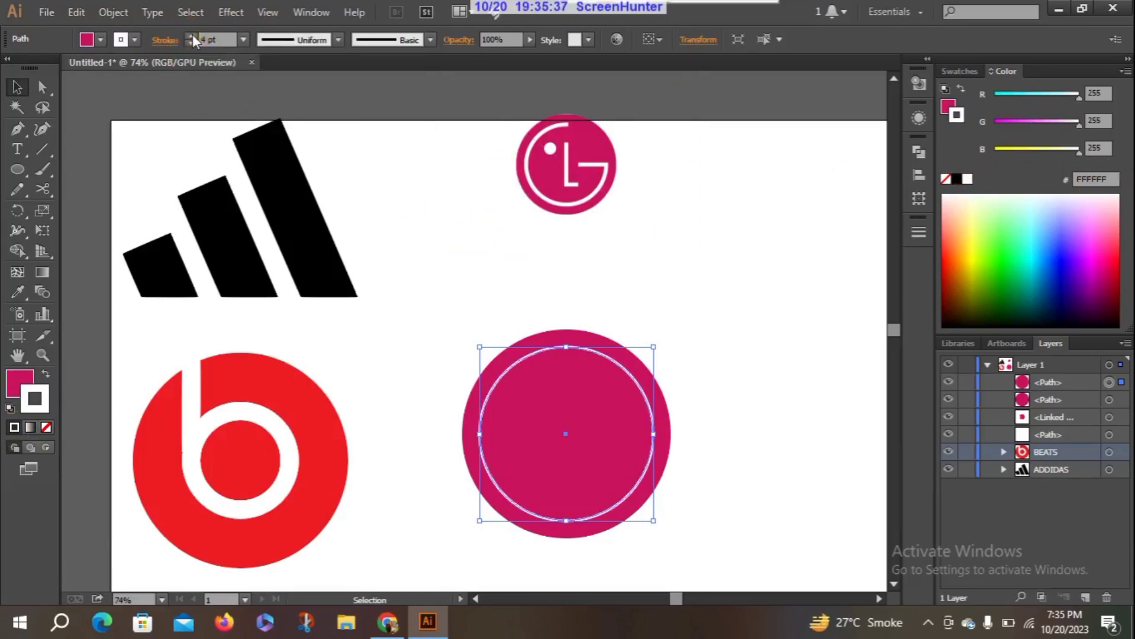
pyautogui.click(192, 35)
pyautogui.click(192, 36)
pyautogui.click(192, 36)
pyautogui.click(192, 36)
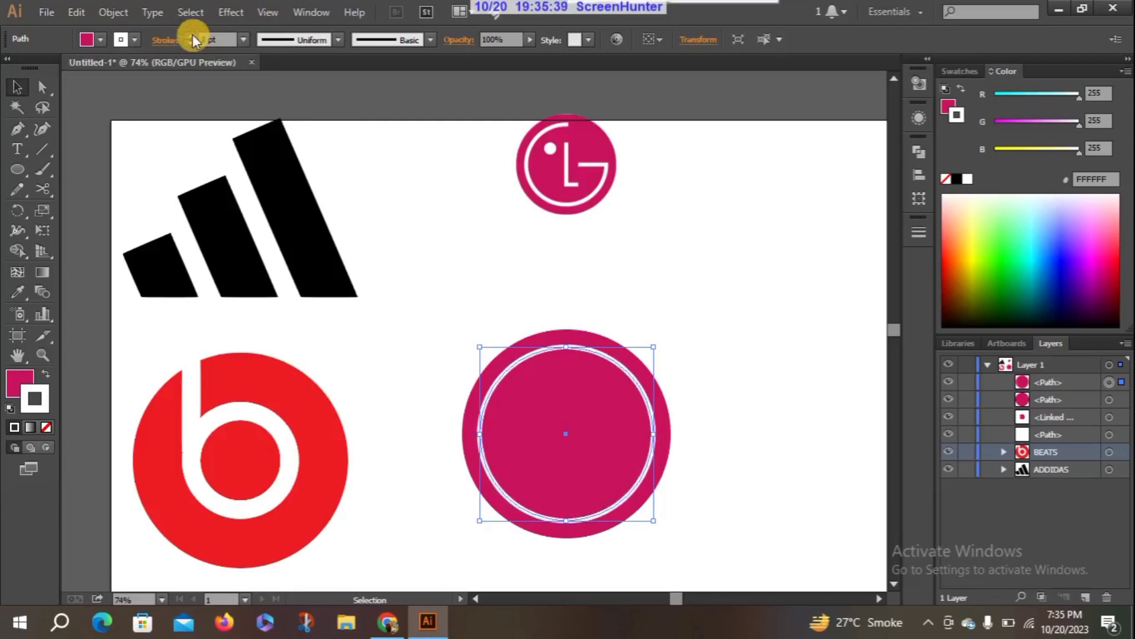
pyautogui.click(382, 182)
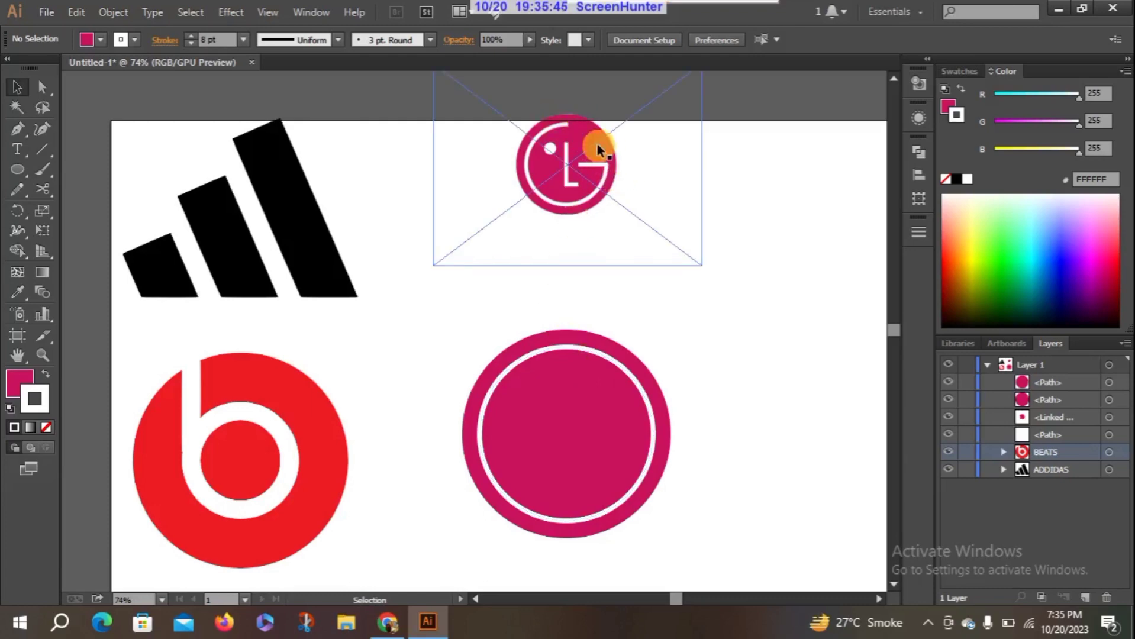
# Step: Cut the inner circle's path with Scissors at its top and right anchor points
pyautogui.click(43, 190)
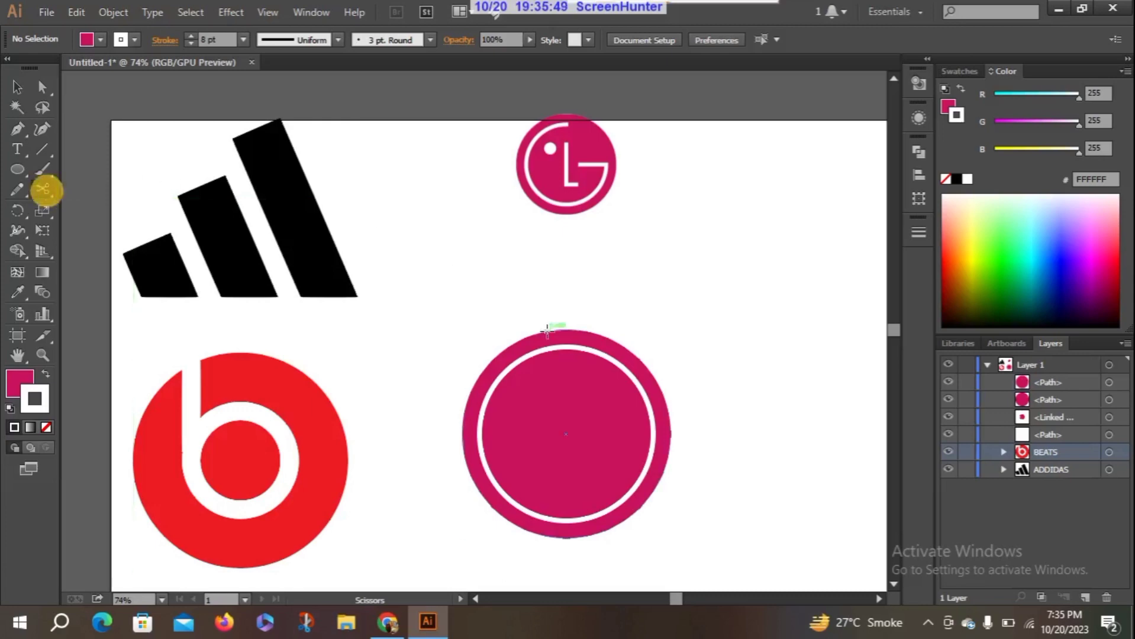
pyautogui.click(566, 348)
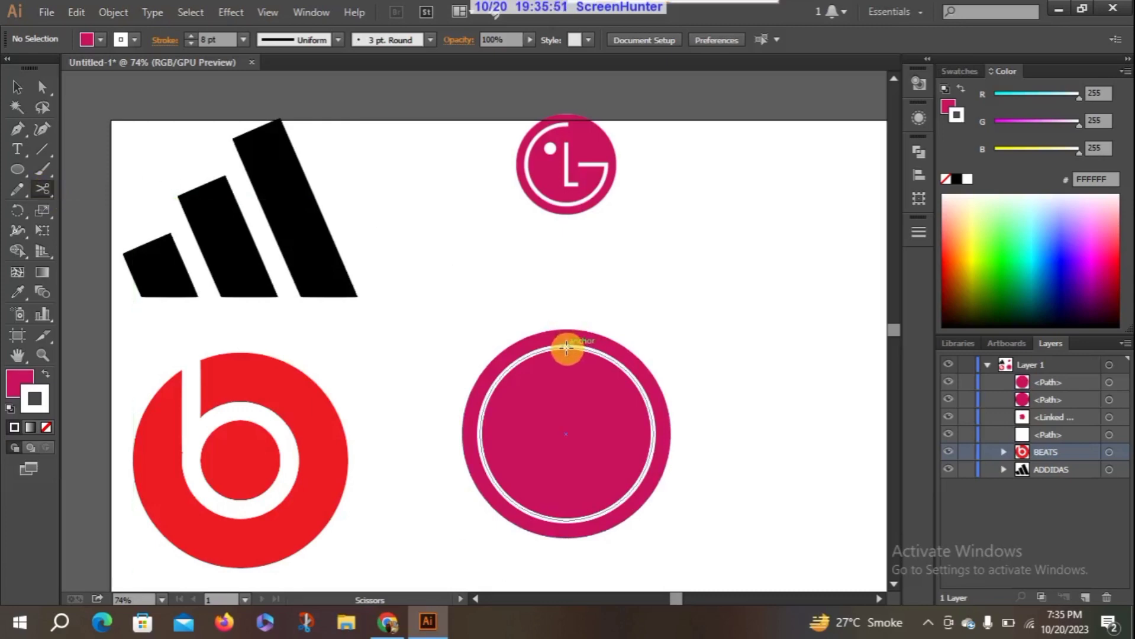
pyautogui.click(565, 348)
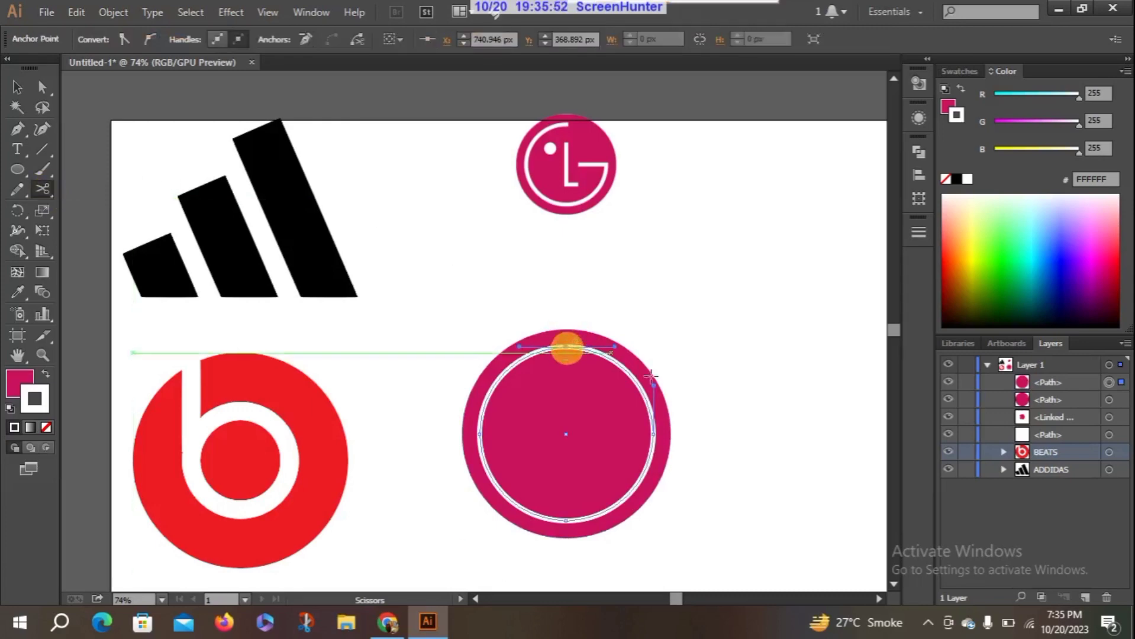
pyautogui.click(653, 433)
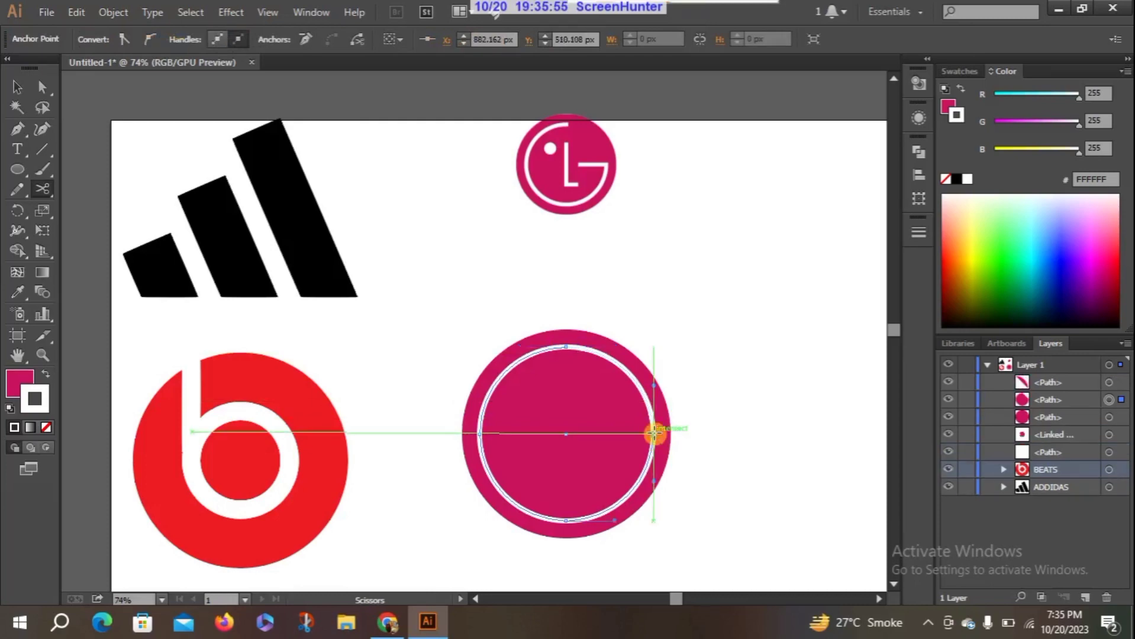
# Step: Move the separated upper-right quarter arc out of the circle and delete it
pyautogui.press('v')
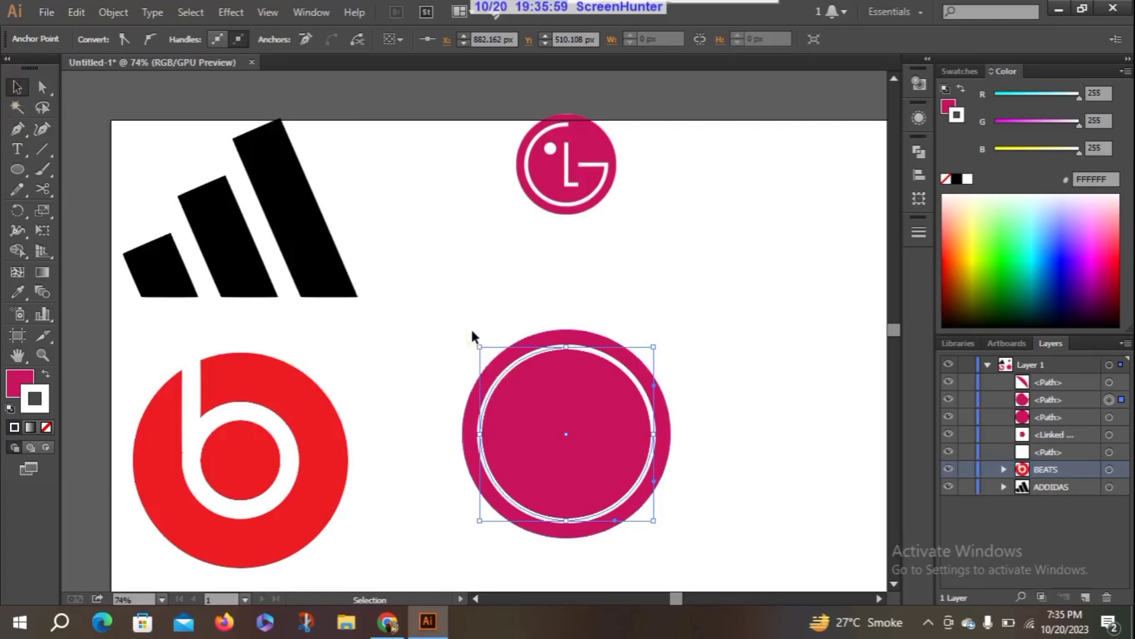
pyautogui.click(629, 387)
pyautogui.click(631, 377)
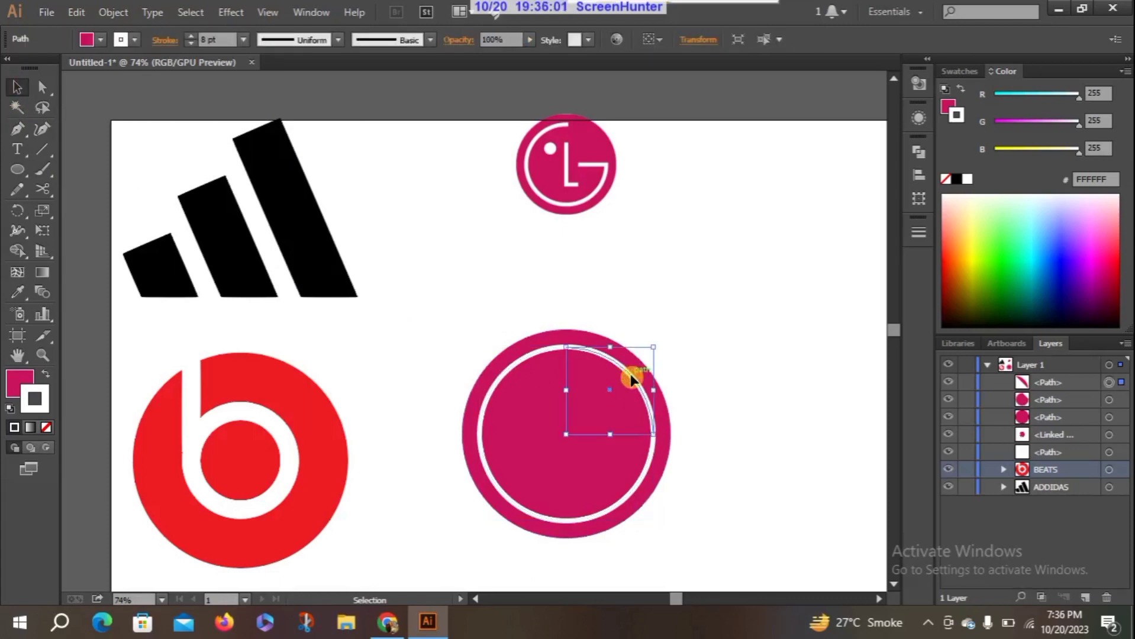
pyautogui.moveTo(631, 376); pyautogui.dragTo(726, 303)
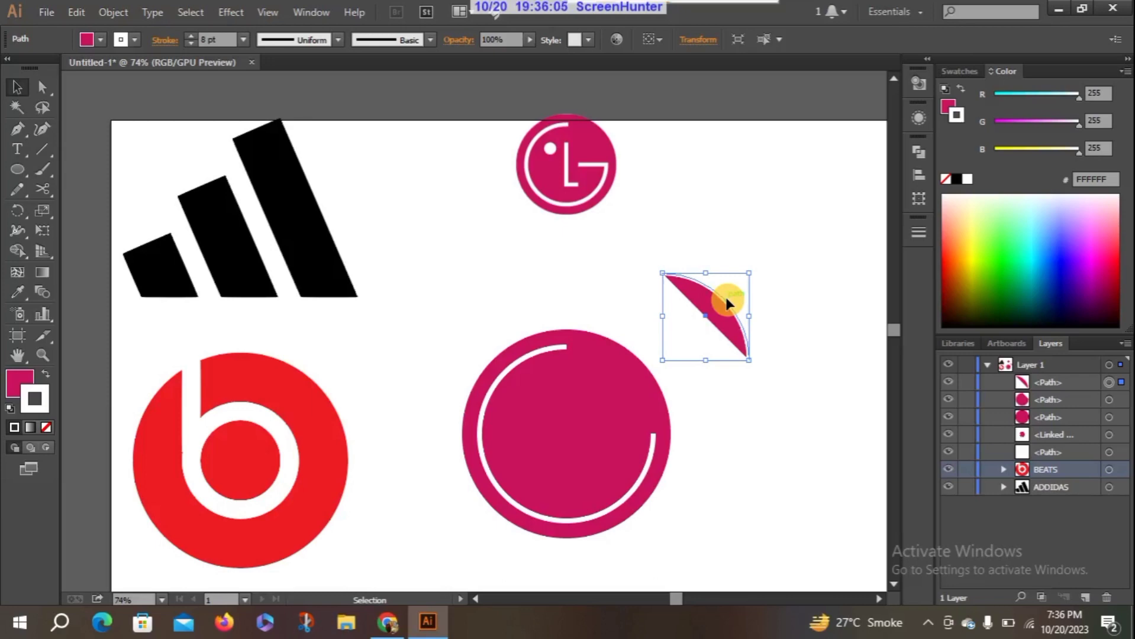
pyautogui.press('Delete')
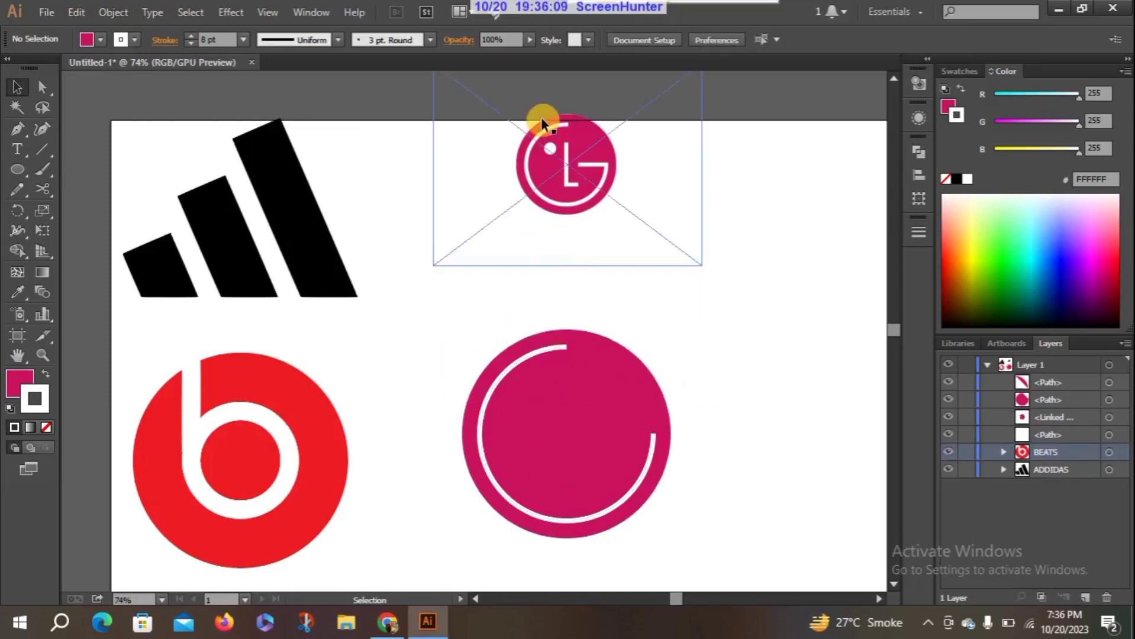
# Step: Lock the placed LG reference image so it cannot be selected or moved
pyautogui.click(589, 164)
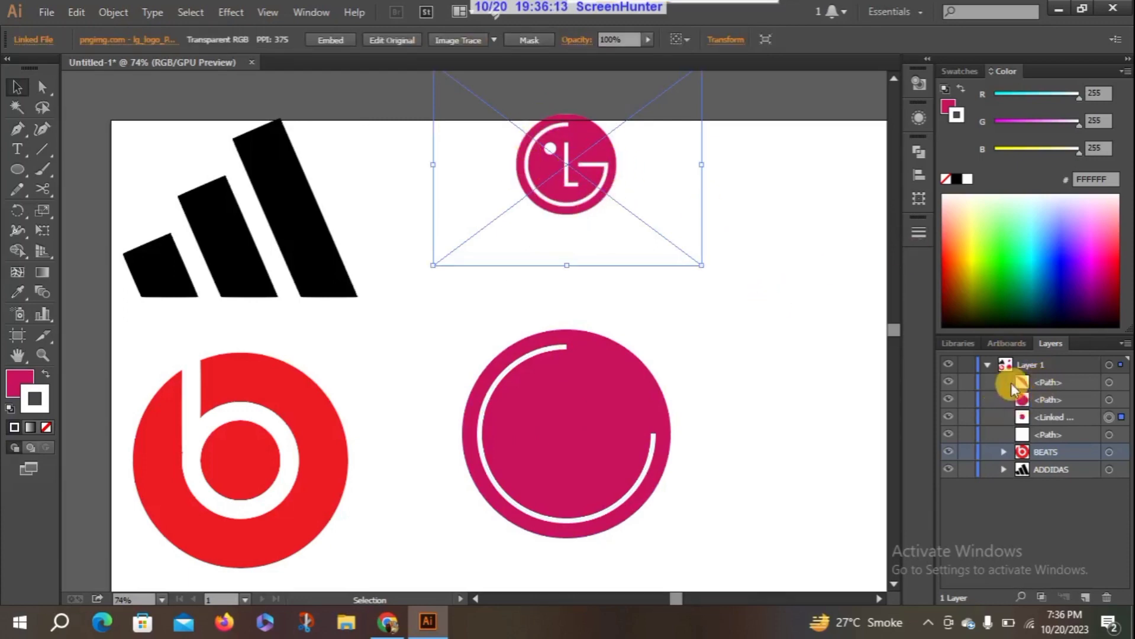
pyautogui.click(966, 417)
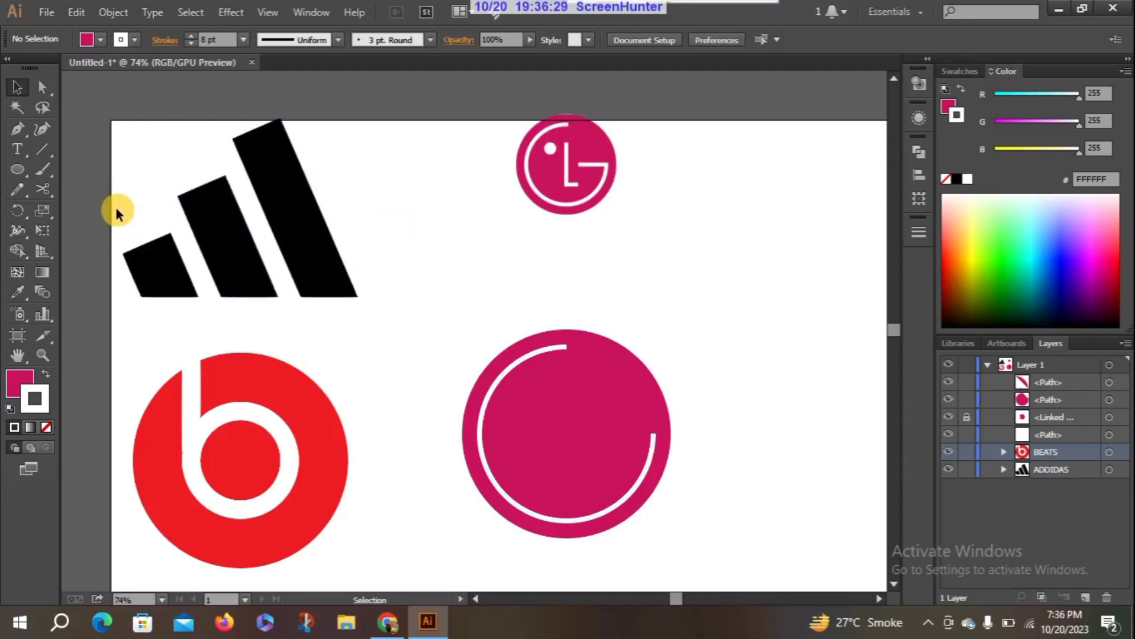
pyautogui.click(47, 150)
pyautogui.moveTo(566, 434); pyautogui.dragTo(611, 434)
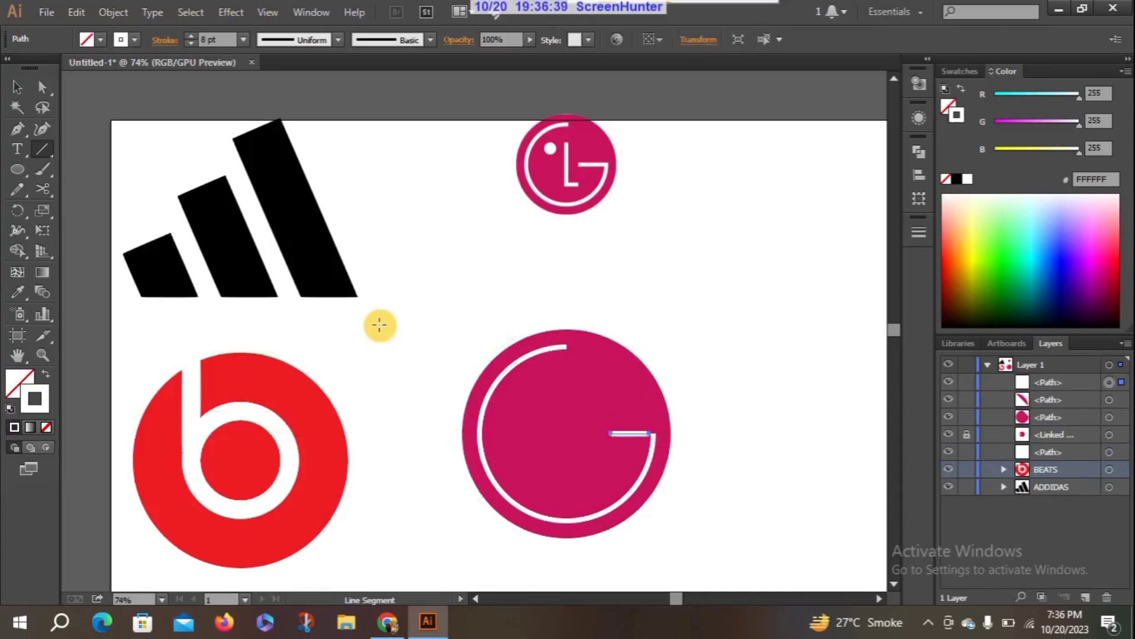
pyautogui.click(17, 85)
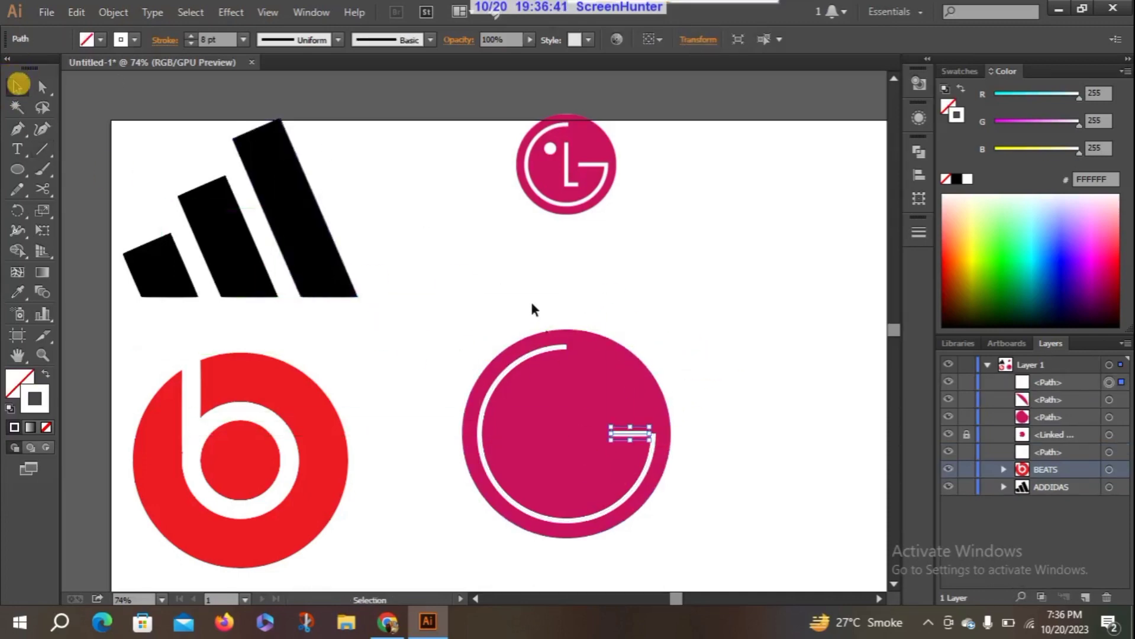
pyautogui.click(680, 326)
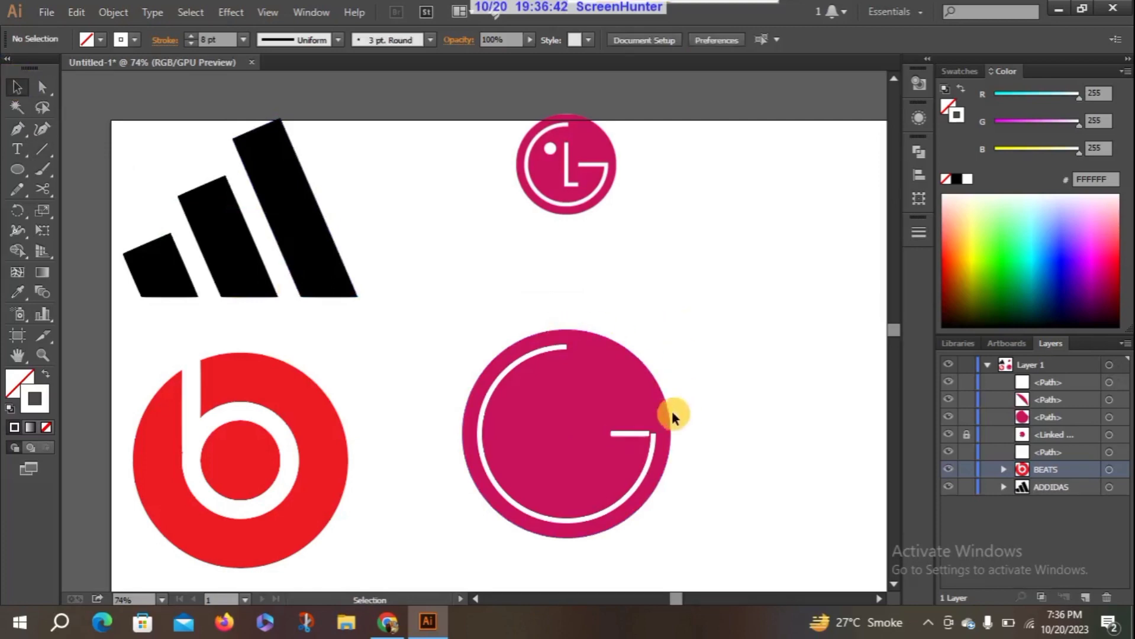
pyautogui.click(644, 433)
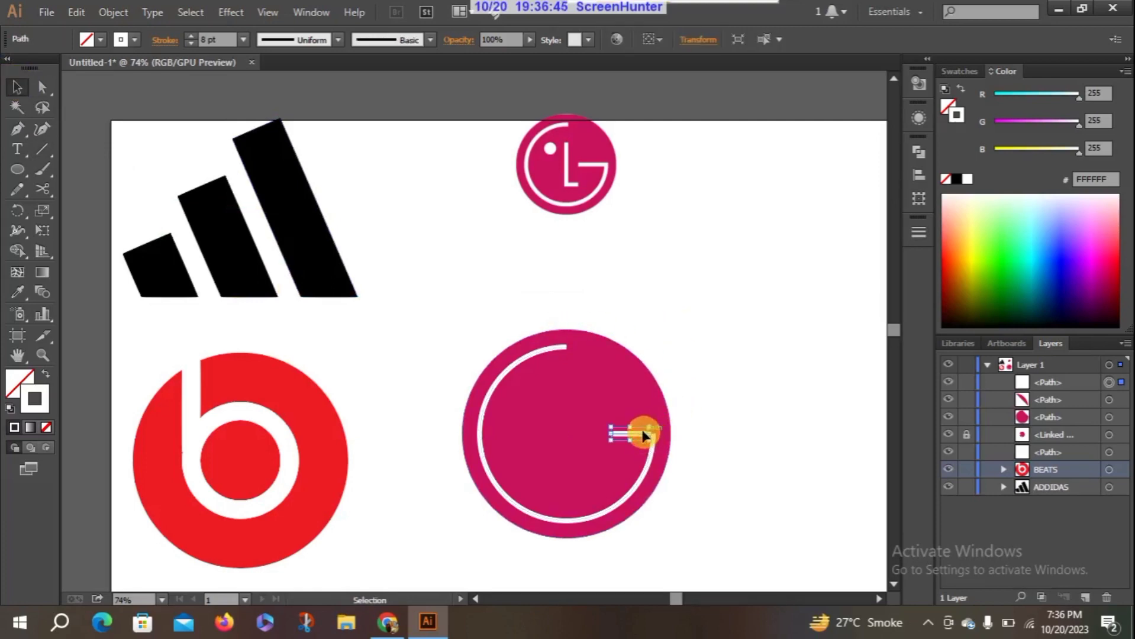
pyautogui.press('Delete')
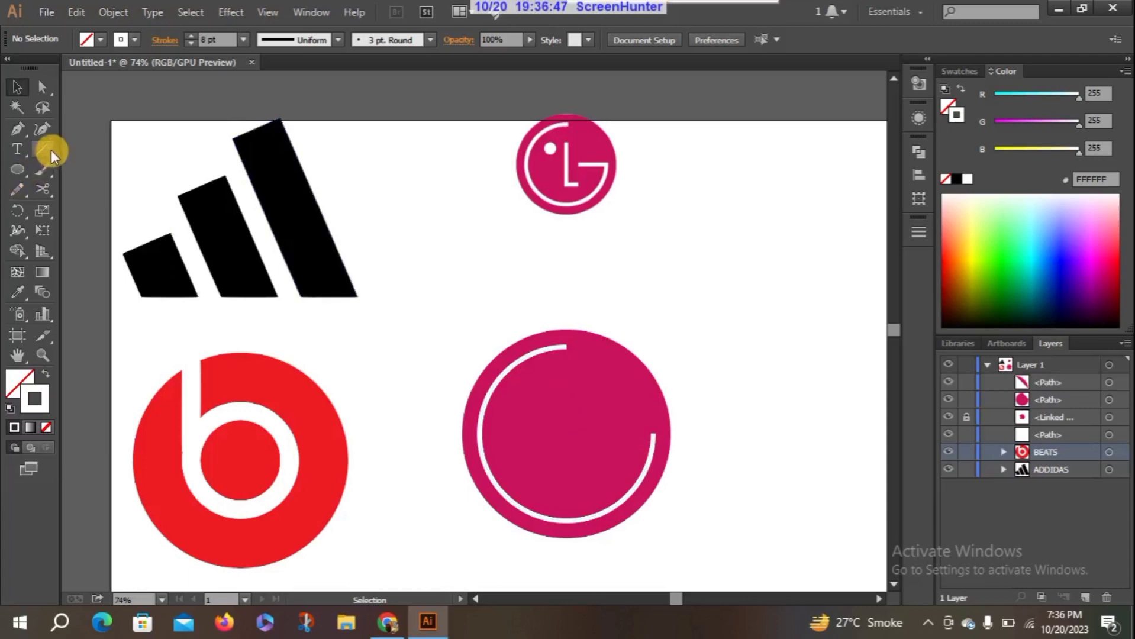
# Step: Draw a horizontal white line about 56 px long inward from the arc's right end as the G's crossbar
pyautogui.click(49, 148)
pyautogui.moveTo(241, 435); pyautogui.dragTo(648, 429)
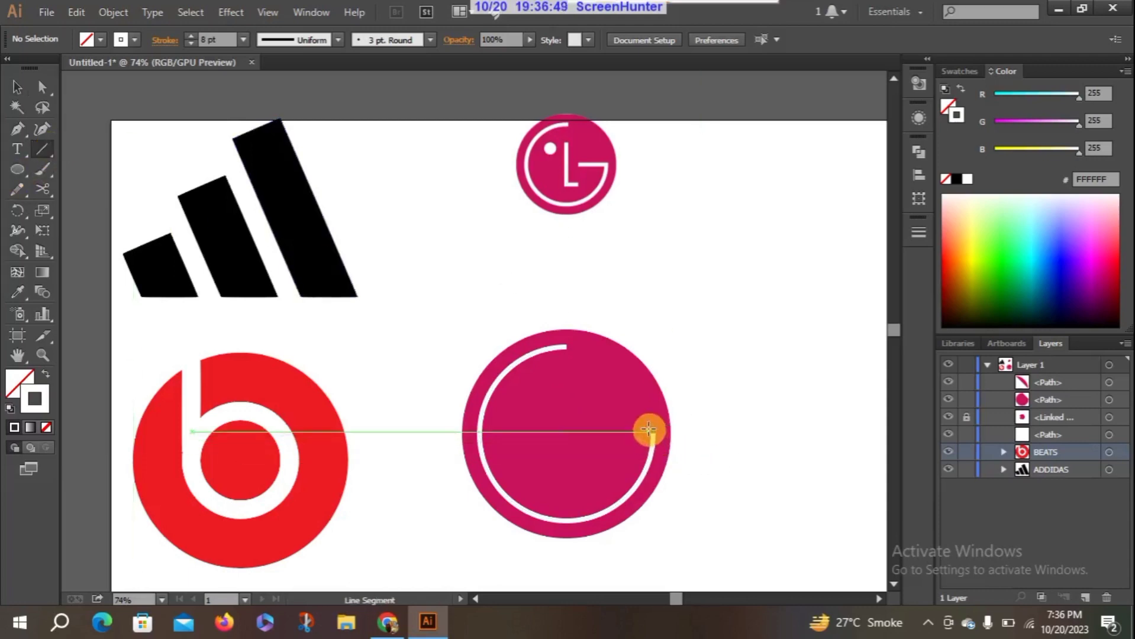
pyautogui.moveTo(566, 435); pyautogui.dragTo(613, 434)
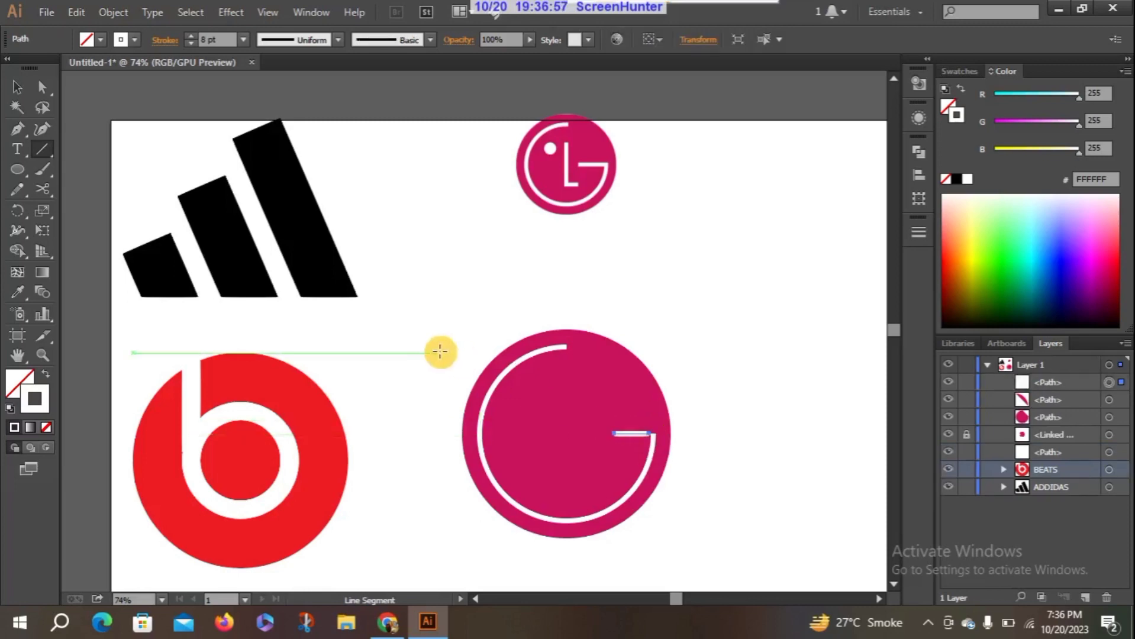
pyautogui.click(757, 388)
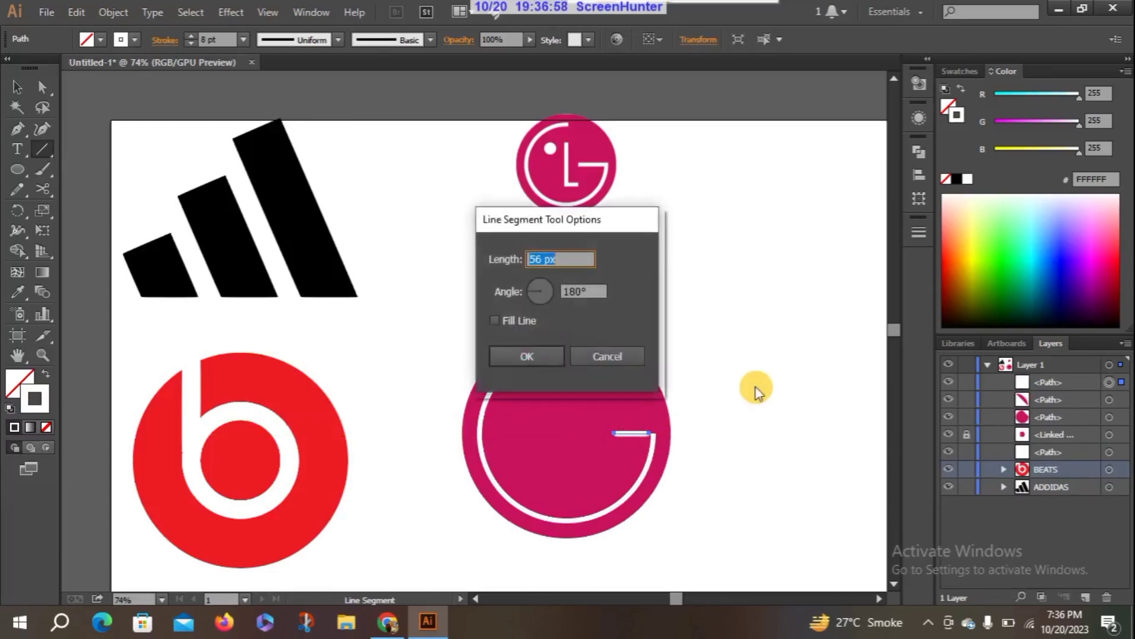
pyautogui.click(589, 356)
pyautogui.click(15, 85)
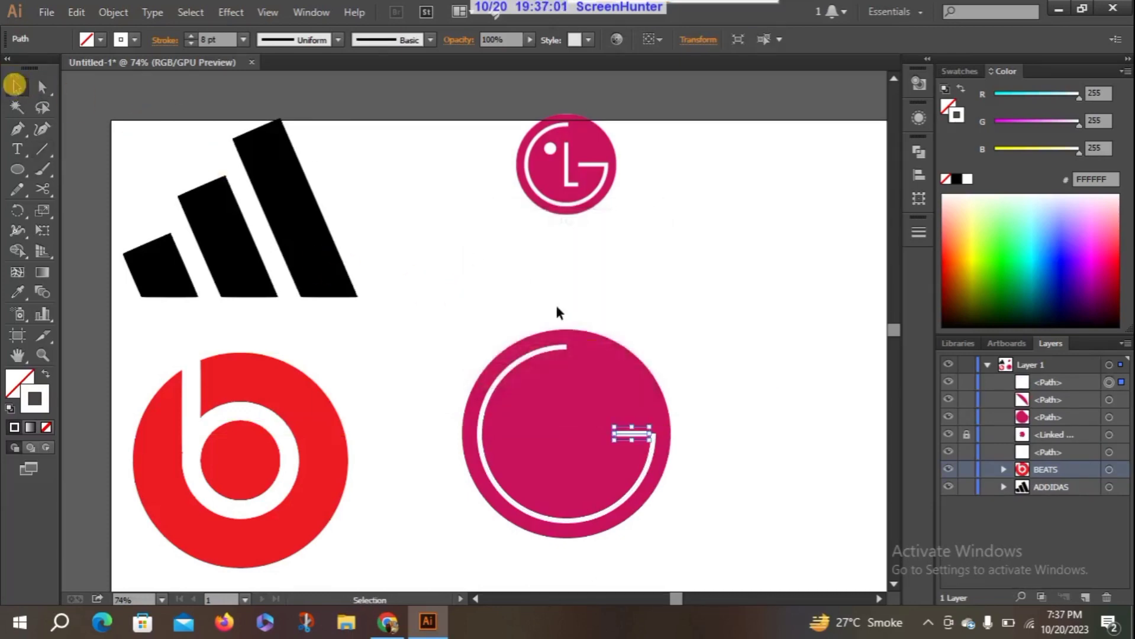
pyautogui.click(671, 417)
# Step: Try to shift the G's crossbar line outward so its end meets the right end of the arc
pyautogui.click(646, 435)
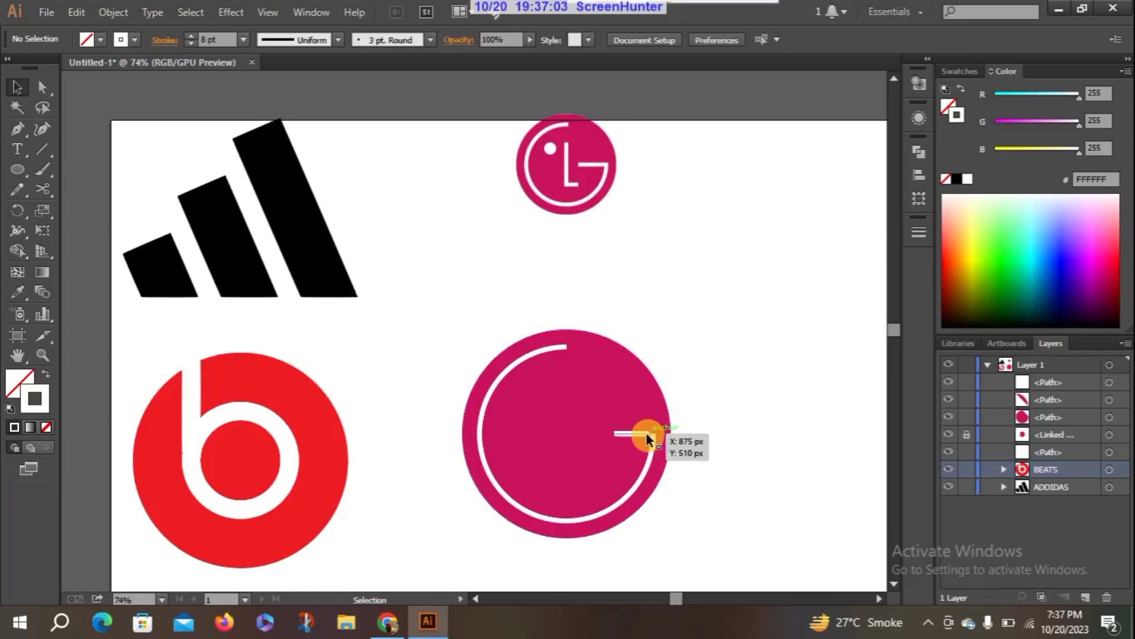
pyautogui.click(644, 433)
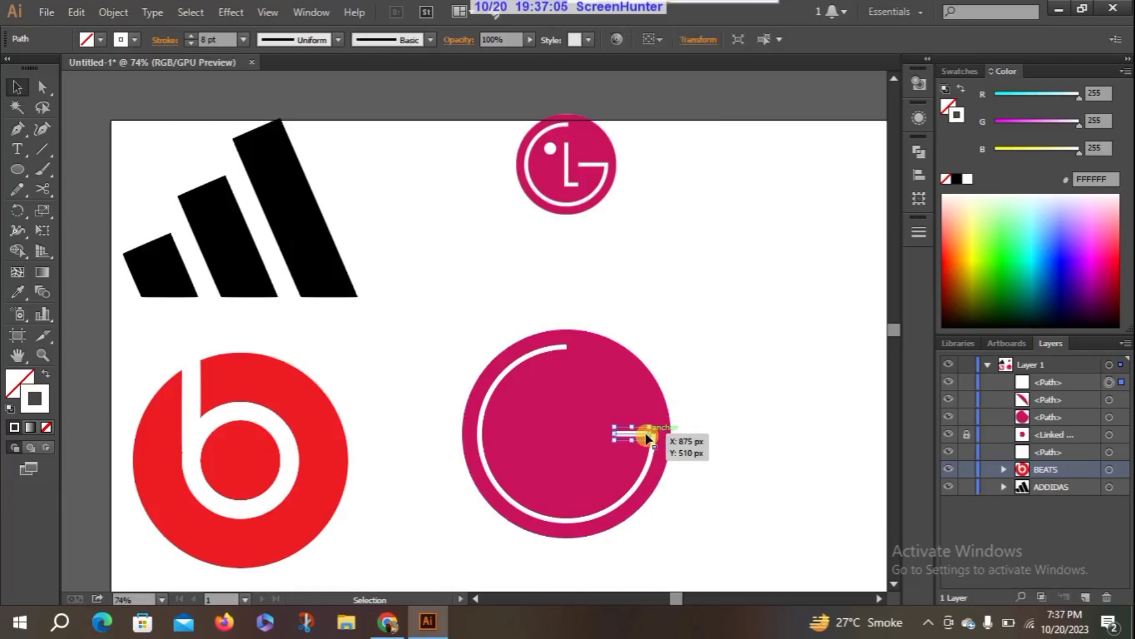
pyautogui.keyDown('shift'); pyautogui.click(647, 437); pyautogui.keyUp('shift')
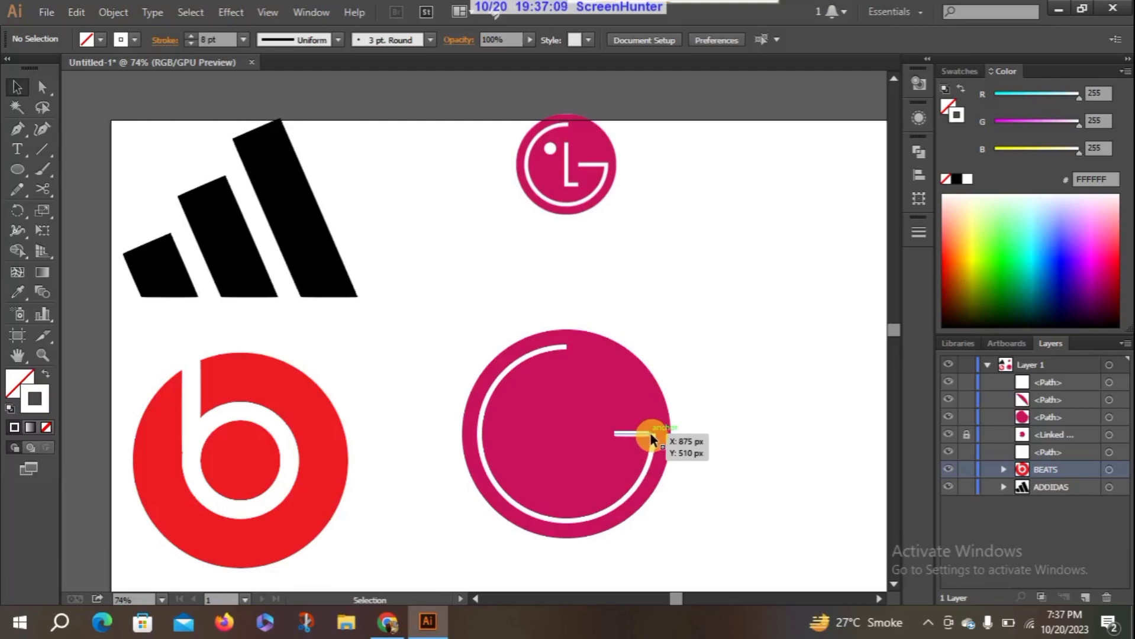
pyautogui.click(642, 435)
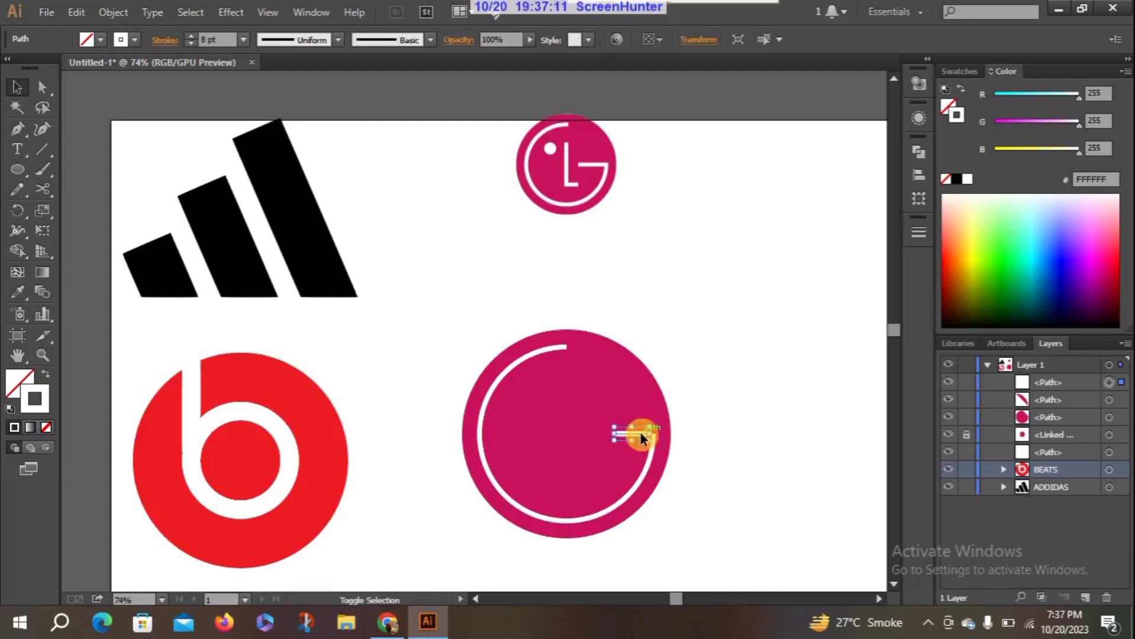
pyautogui.keyDown('shift'); pyautogui.click(641, 434); pyautogui.keyUp('shift')
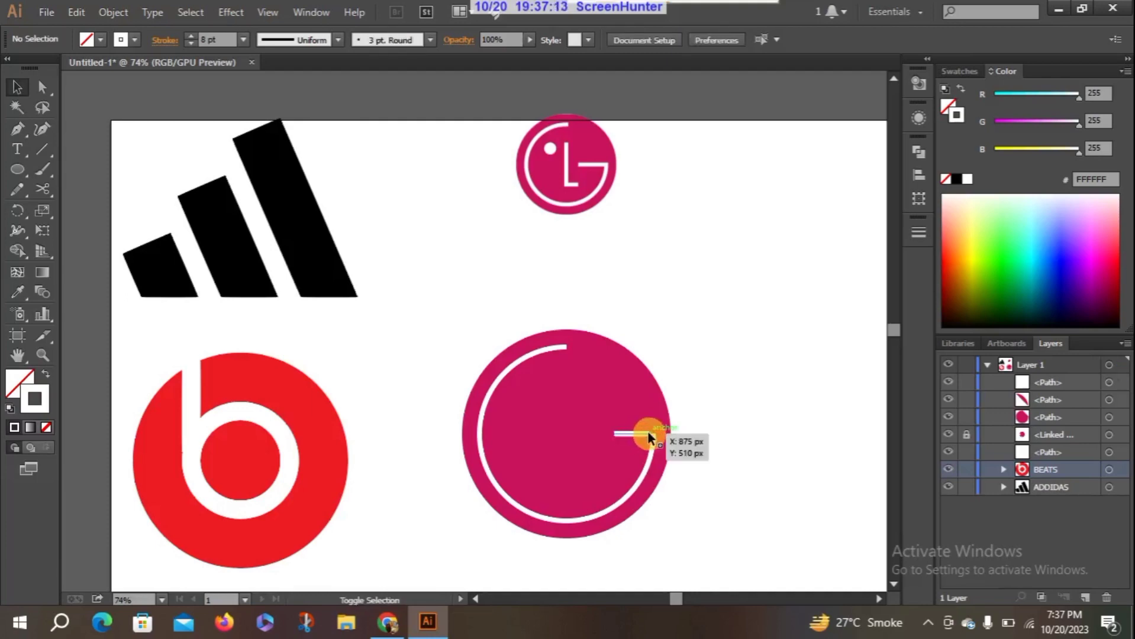
pyautogui.click(642, 435)
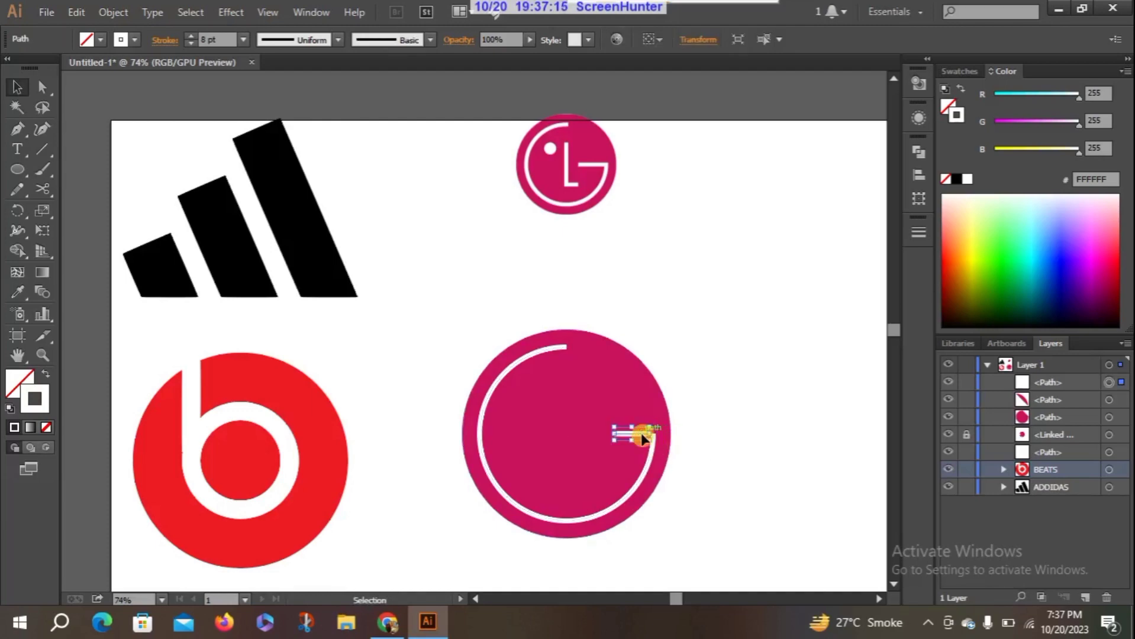
pyautogui.moveTo(642, 435); pyautogui.dragTo(647, 435)
pyautogui.click(690, 413)
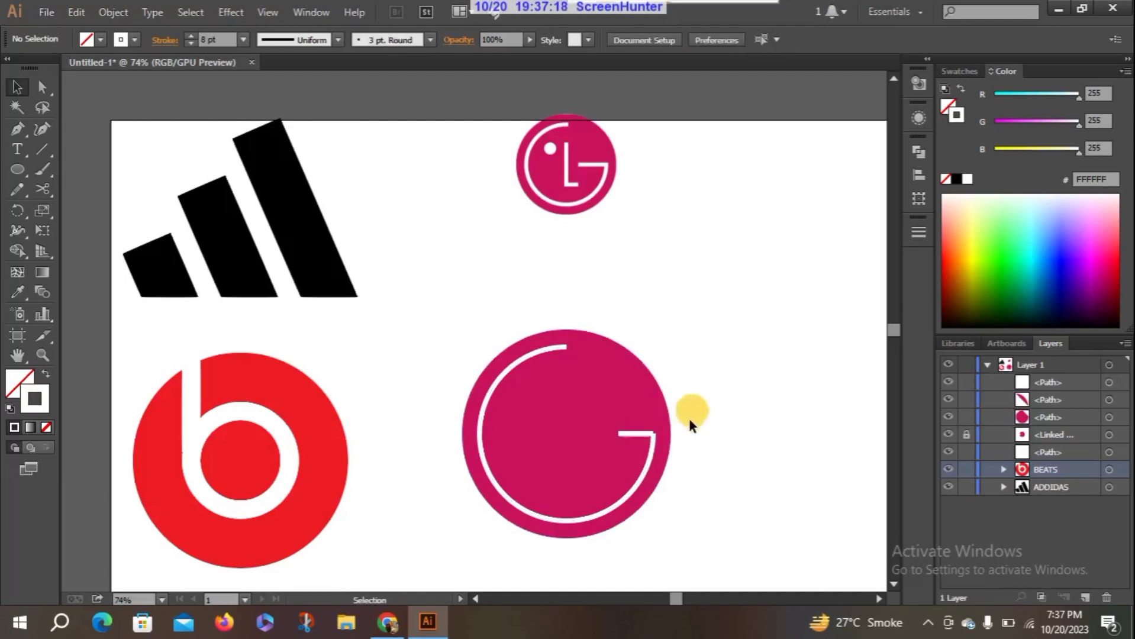
pyautogui.click(644, 435)
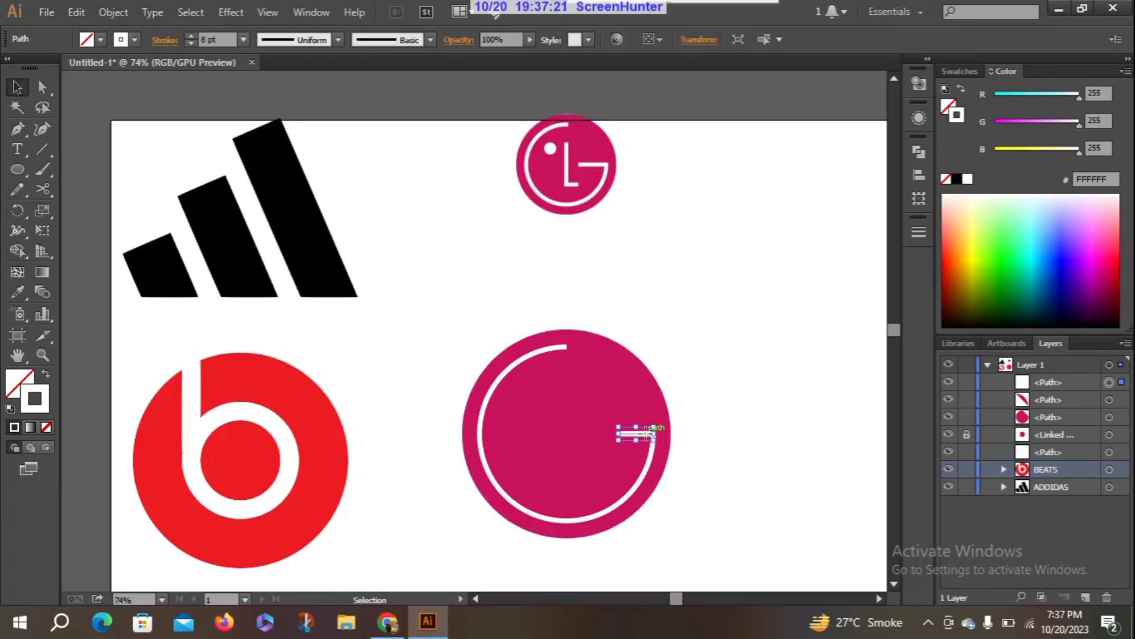
pyautogui.moveTo(644, 435); pyautogui.dragTo(646, 435)
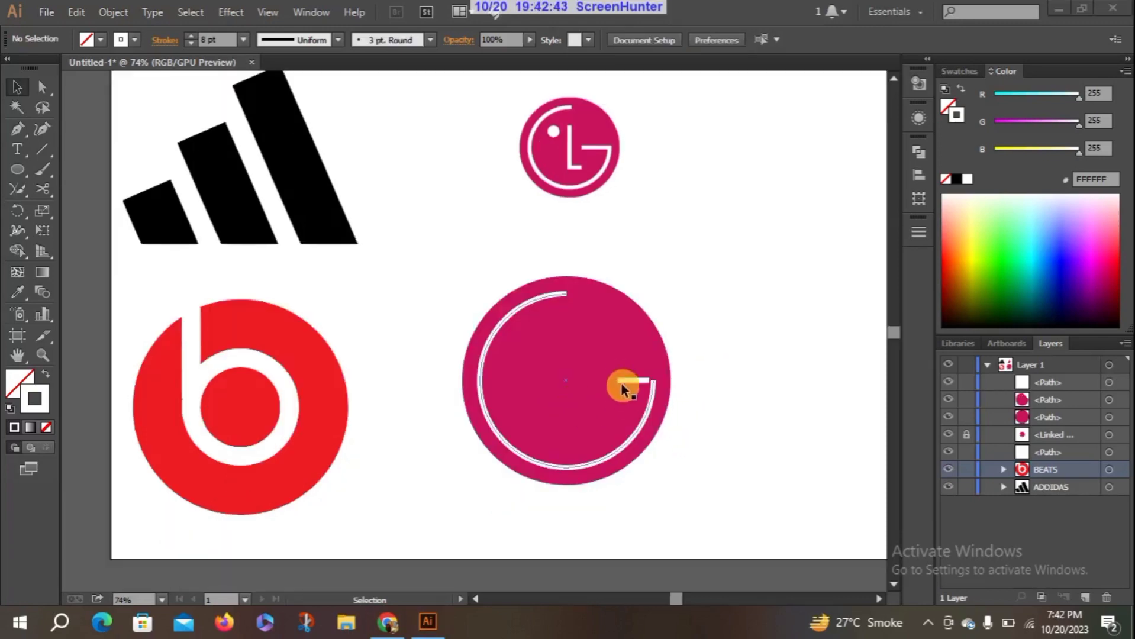
pyautogui.moveTo(629, 378); pyautogui.dragTo(648, 378)
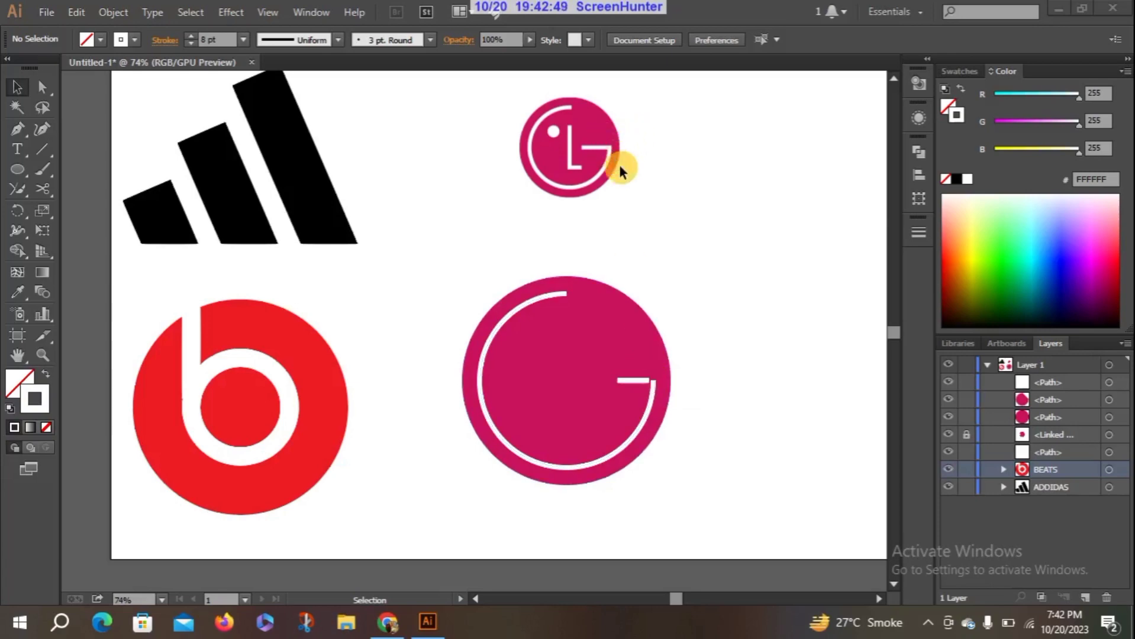
# Step: Select the open arc and the crossbar line together, join them into one continuous G path, and deselect it
pyautogui.click(645, 385)
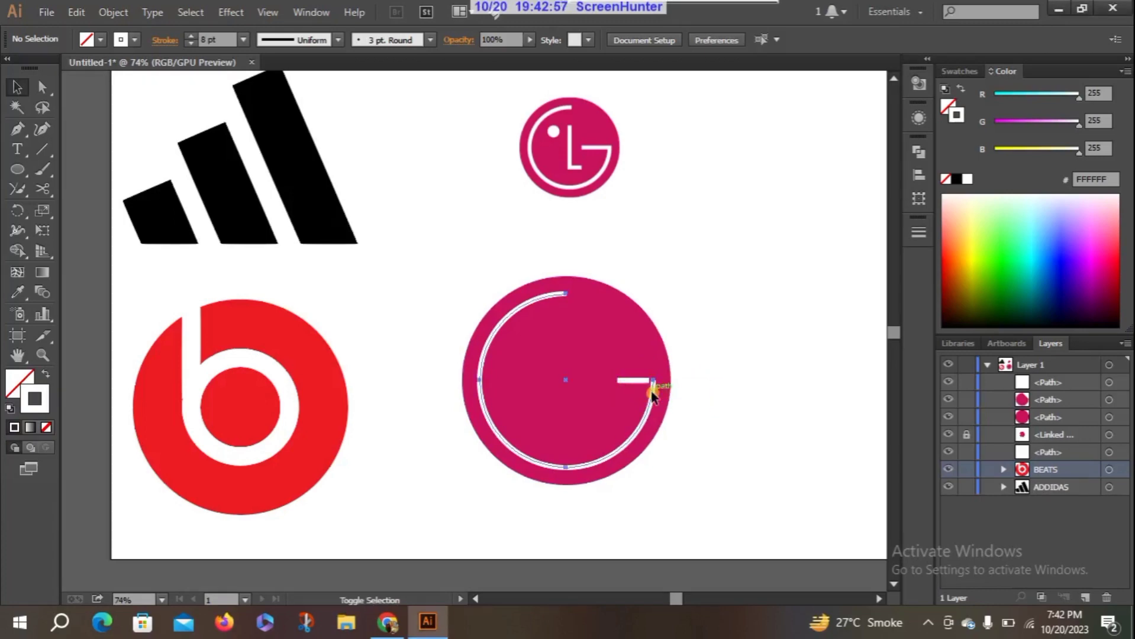
pyautogui.keyDown('shift'); pyautogui.click(641, 382); pyautogui.keyUp('shift')
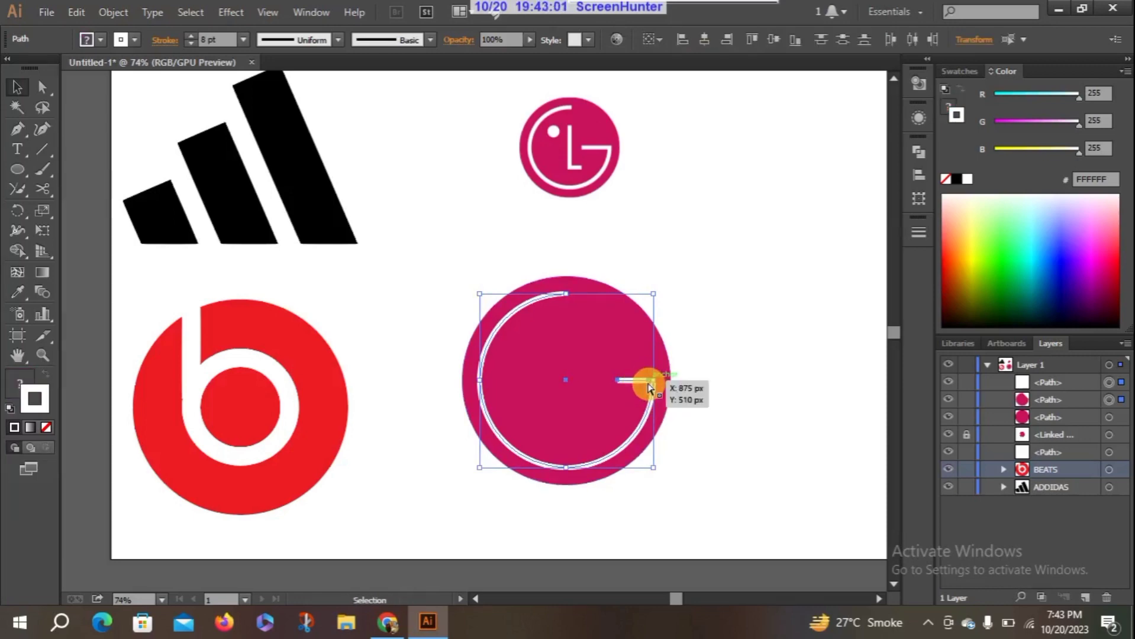
pyautogui.hotkey('ctrl', 'j')
pyautogui.click(764, 339)
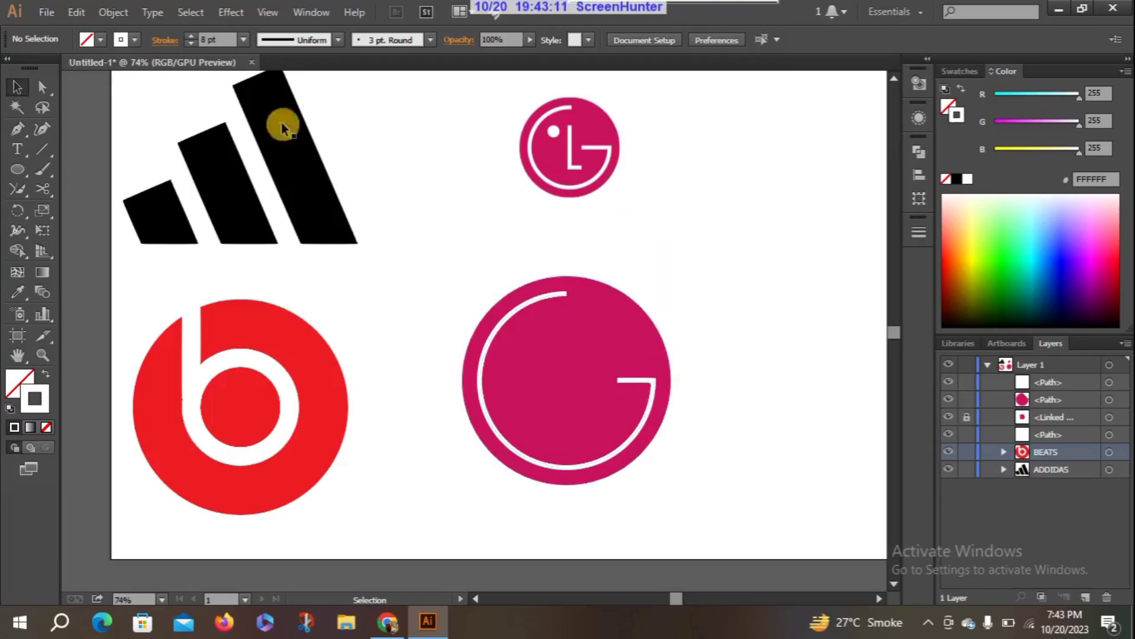
pyautogui.click(18, 188)
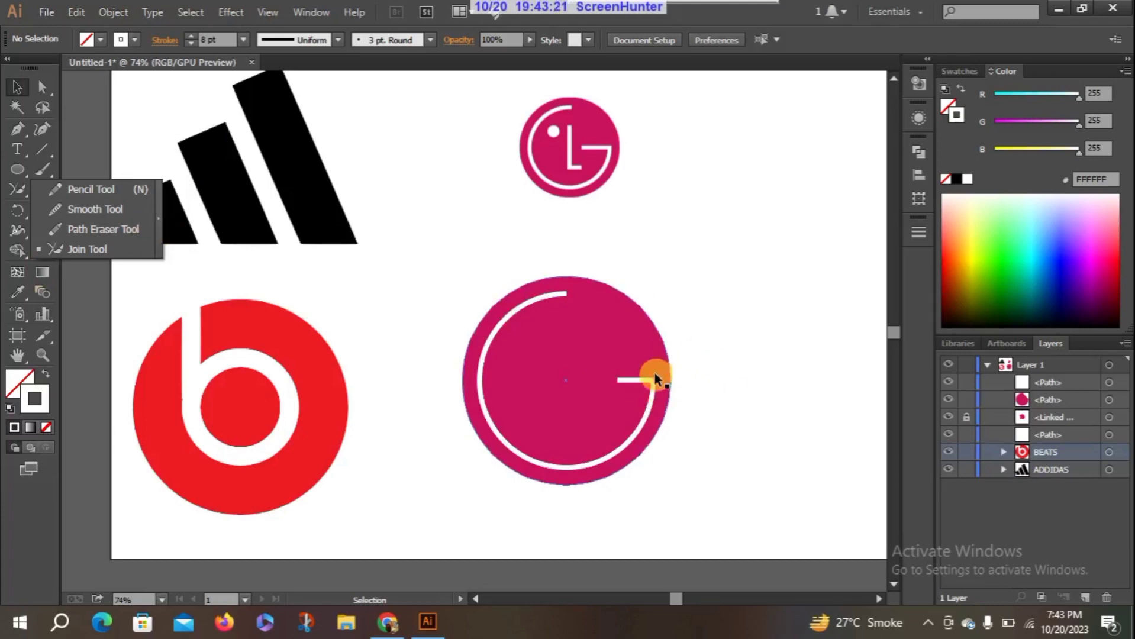
pyautogui.moveTo(661, 357)
pyautogui.mouseDown()
pyautogui.moveTo(650, 407)
pyautogui.moveTo(647, 373)
pyautogui.moveTo(662, 397)
pyautogui.mouseUp()
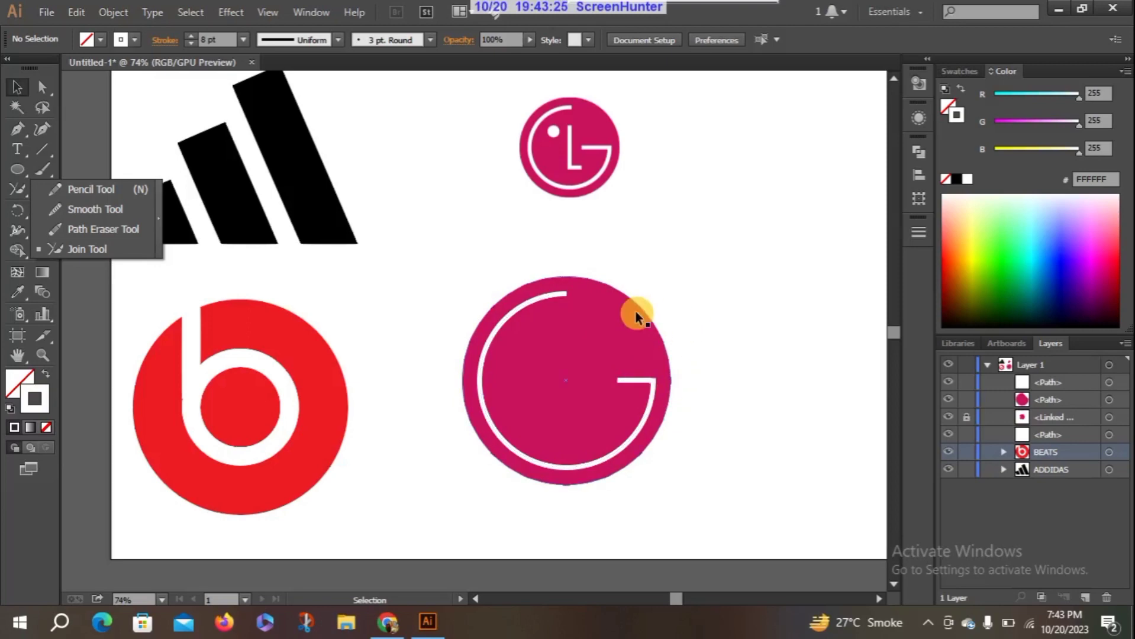
pyautogui.click(517, 238)
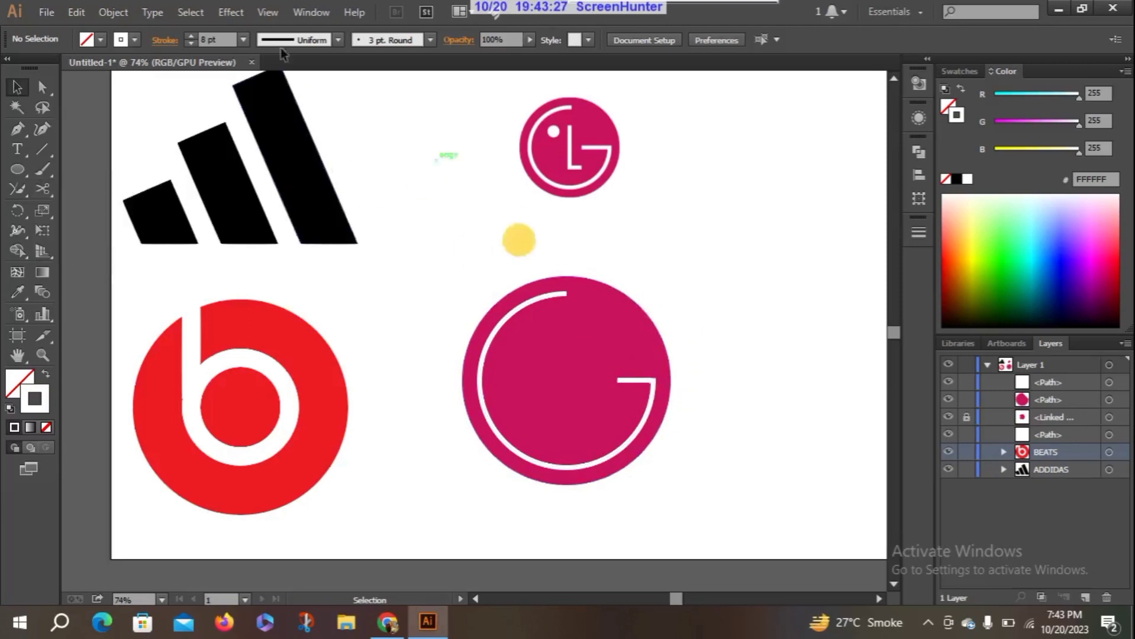
pyautogui.click(127, 15)
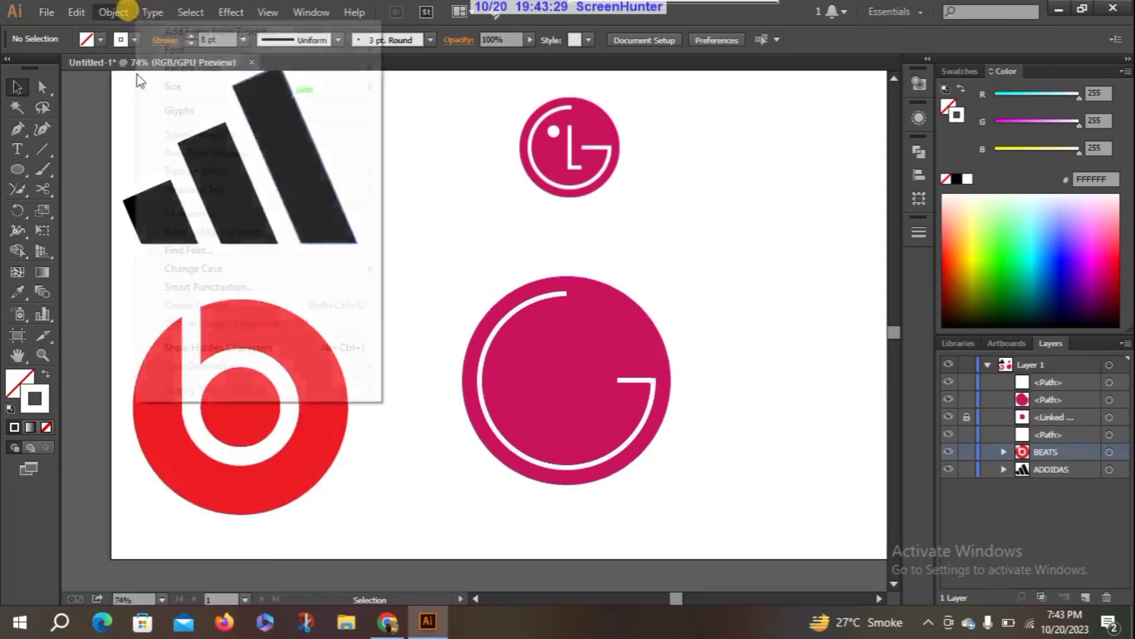
pyautogui.click(61, 90)
pyautogui.click(107, 17)
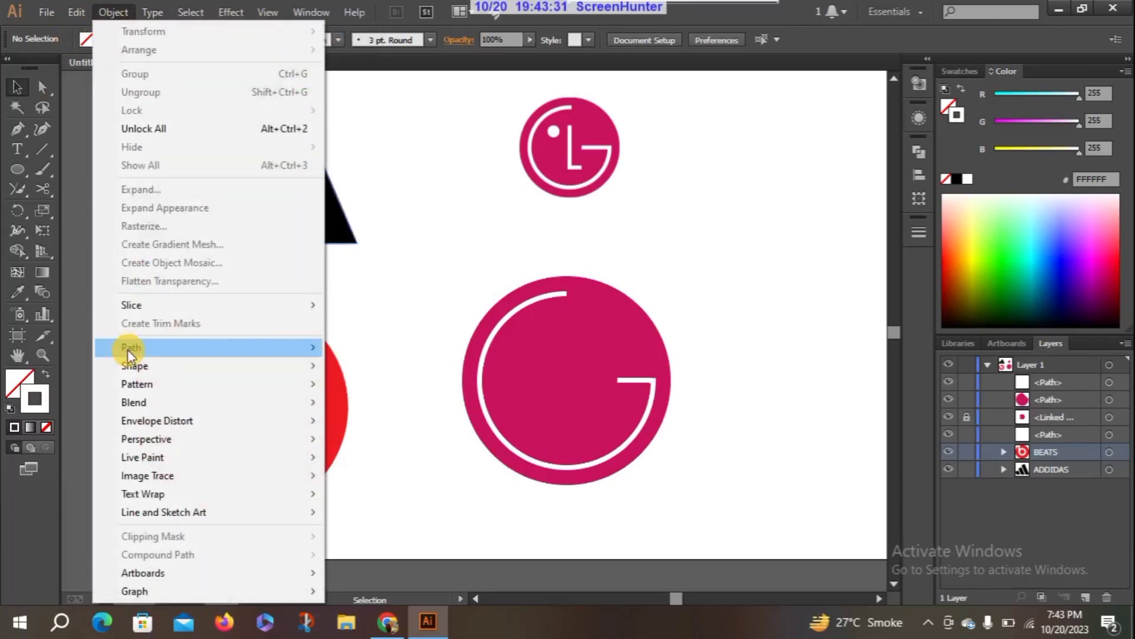
pyautogui.moveTo(127, 349)
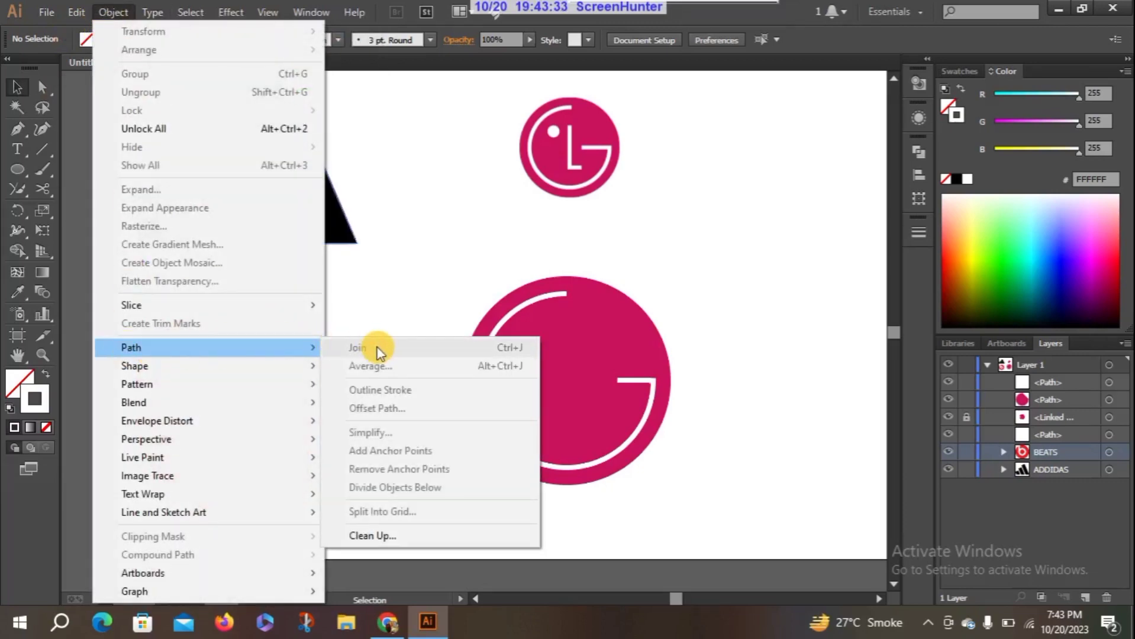
pyautogui.click(719, 324)
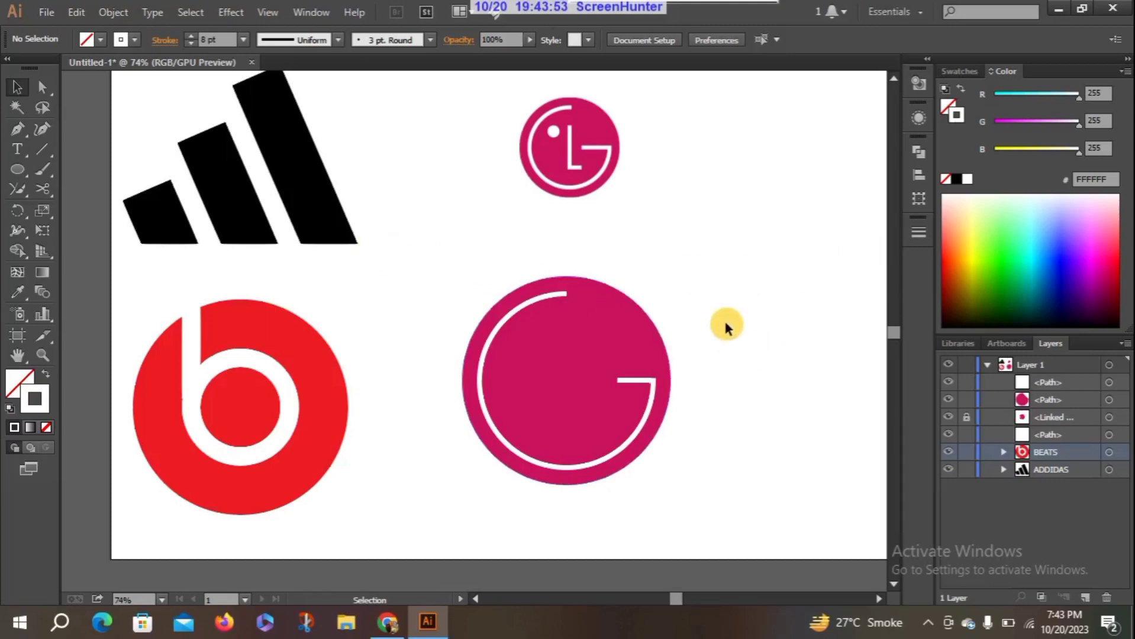
pyautogui.click(631, 378)
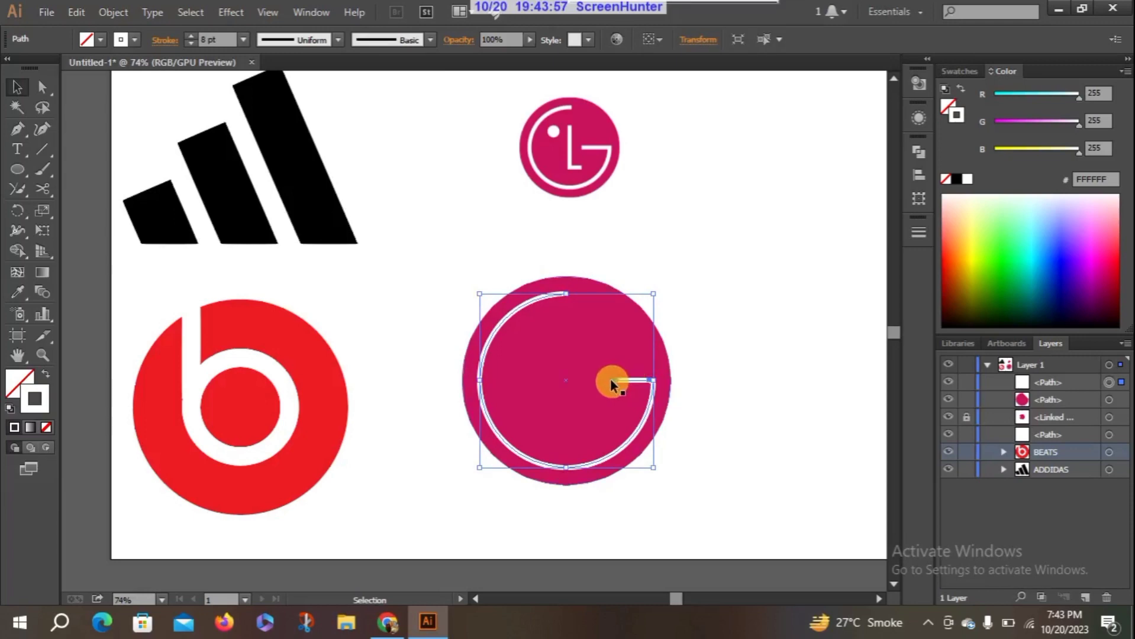
pyautogui.click(338, 321)
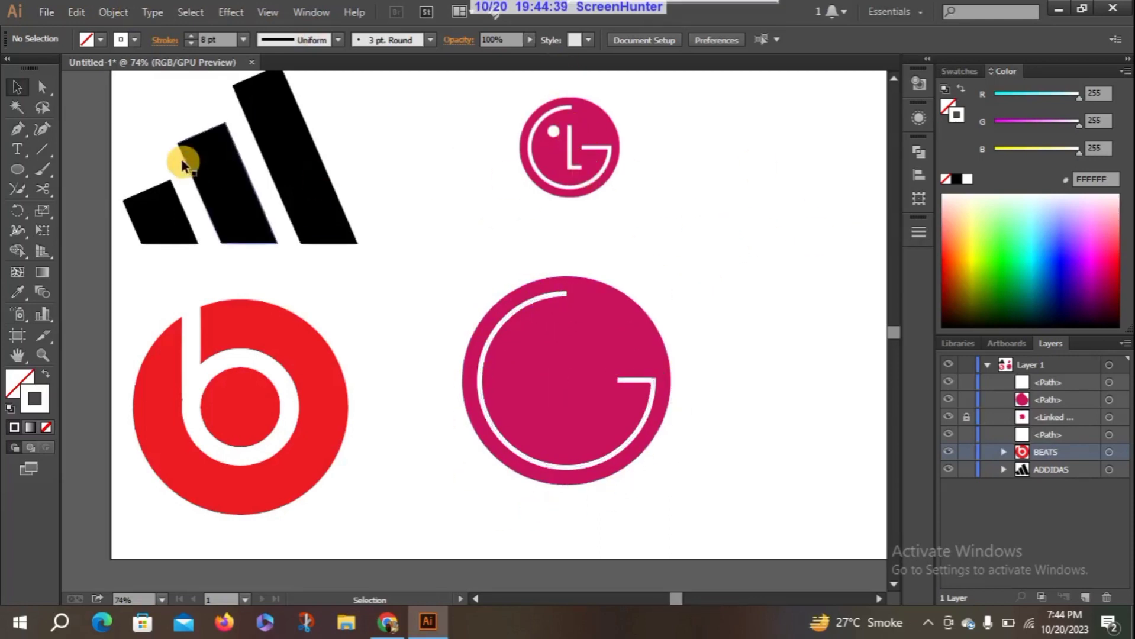
# Step: Draw the L inside the G as a vertical white line at the circle's centre and a short horizontal line from its foot
pyautogui.click(43, 152)
pyautogui.moveTo(566, 379)
pyautogui.mouseDown()
pyautogui.moveTo(562, 332)
pyautogui.moveTo(571, 390)
pyautogui.mouseUp()
pyautogui.moveTo(571, 398); pyautogui.dragTo(572, 399)
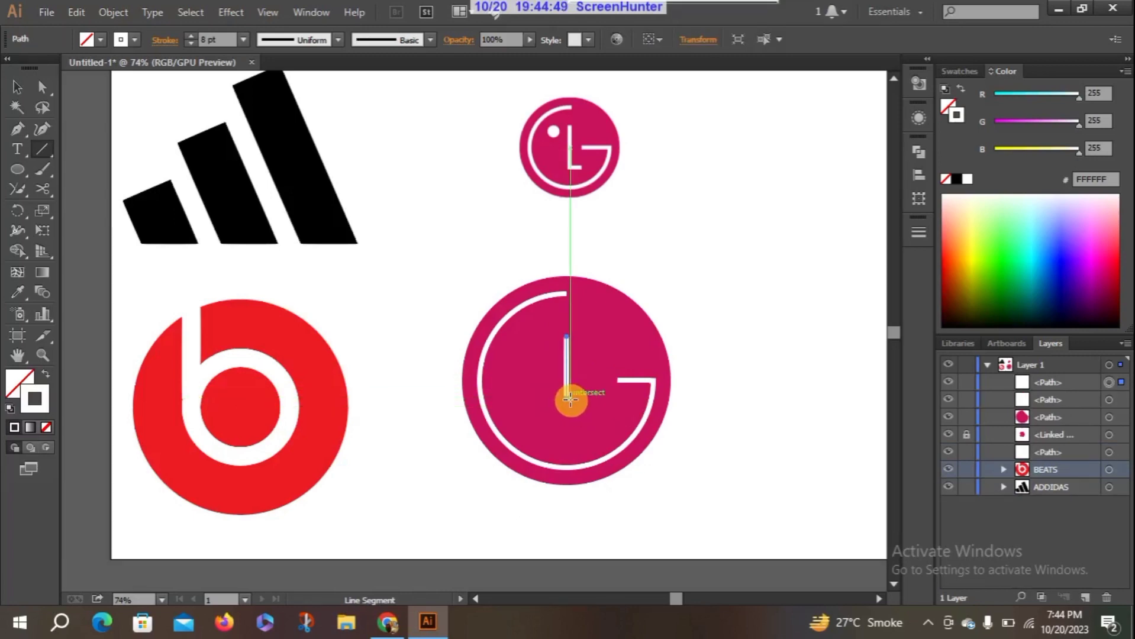
pyautogui.moveTo(568, 400); pyautogui.dragTo(596, 399)
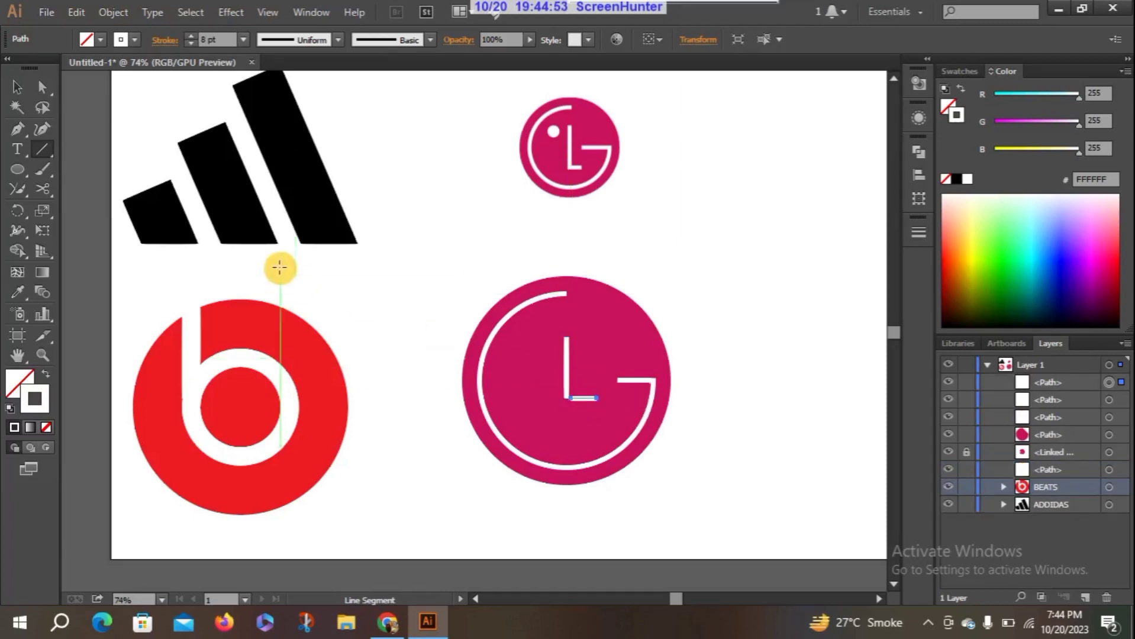
# Step: Select the L's vertical and horizontal lines together, join them into one continuous path, and deselect it
pyautogui.click(13, 88)
pyautogui.click(571, 365)
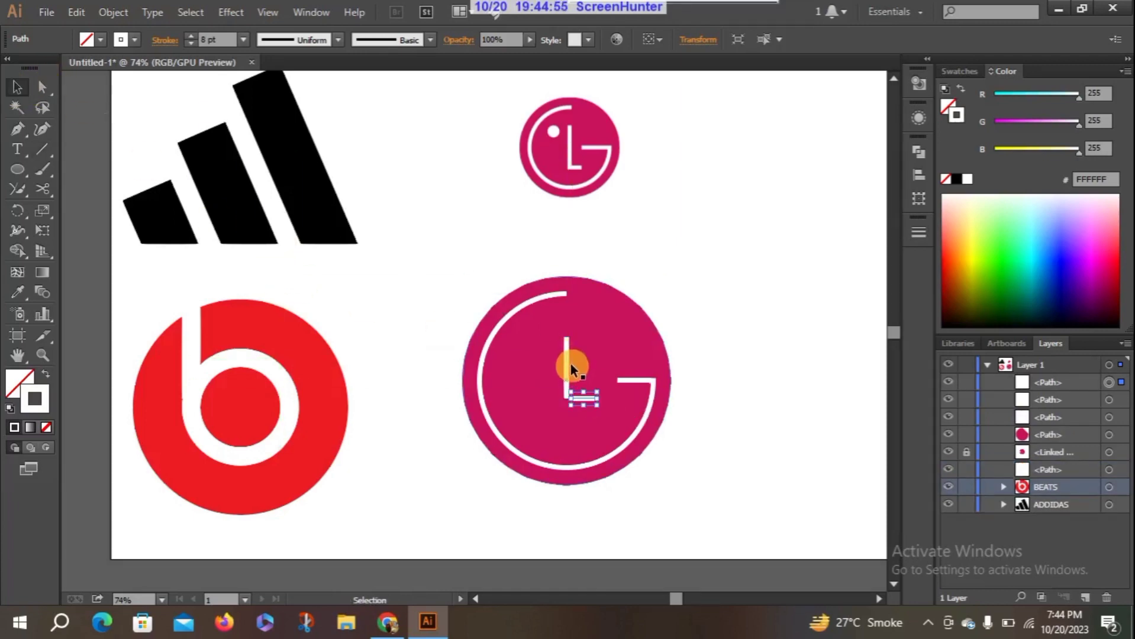
pyautogui.keyDown('shift'); pyautogui.click(568, 364); pyautogui.keyUp('shift')
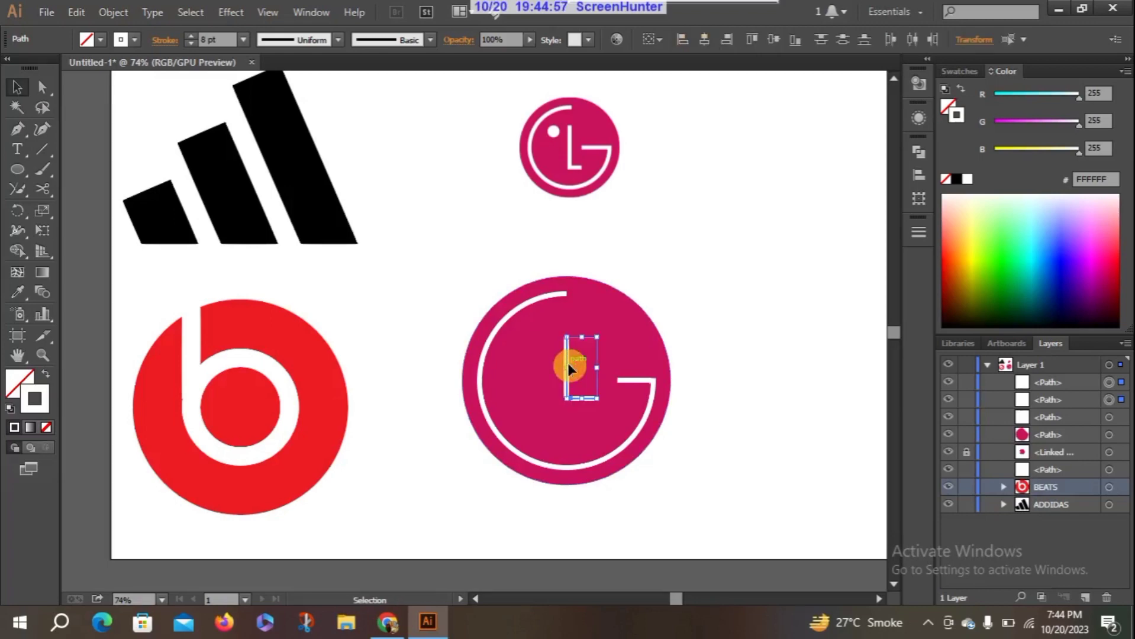
pyautogui.hotkey('ctrl', 'j')
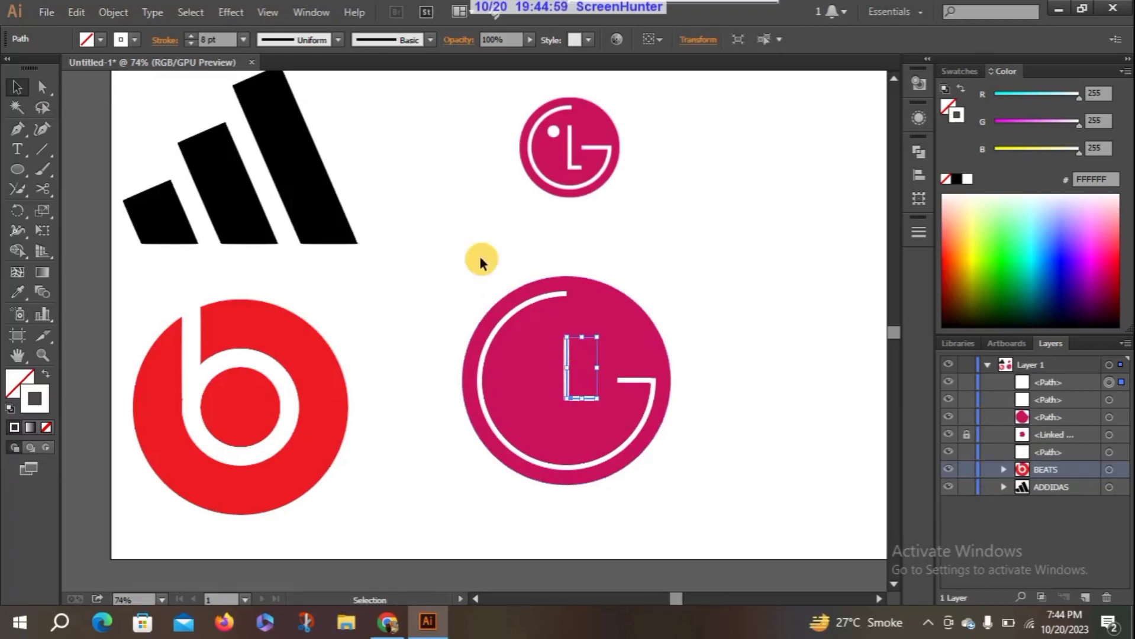
pyautogui.click(462, 246)
pyautogui.click(600, 404)
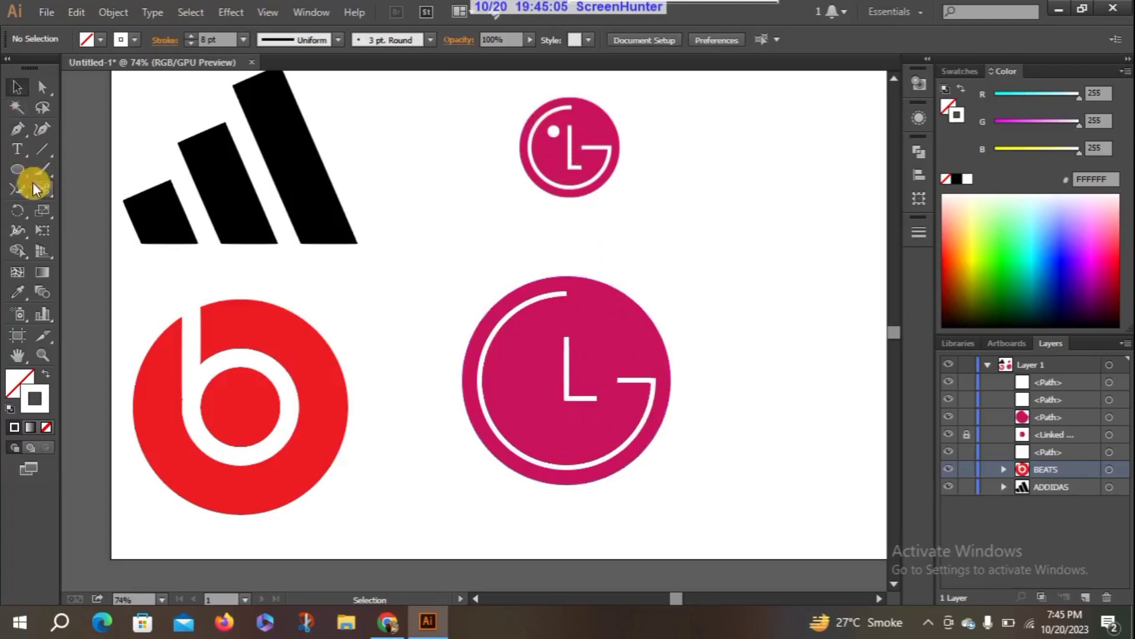
# Step: Draw a small white-outlined circle between the G's arc and the upper end of the L, and adjust its height slightly
pyautogui.click(17, 170)
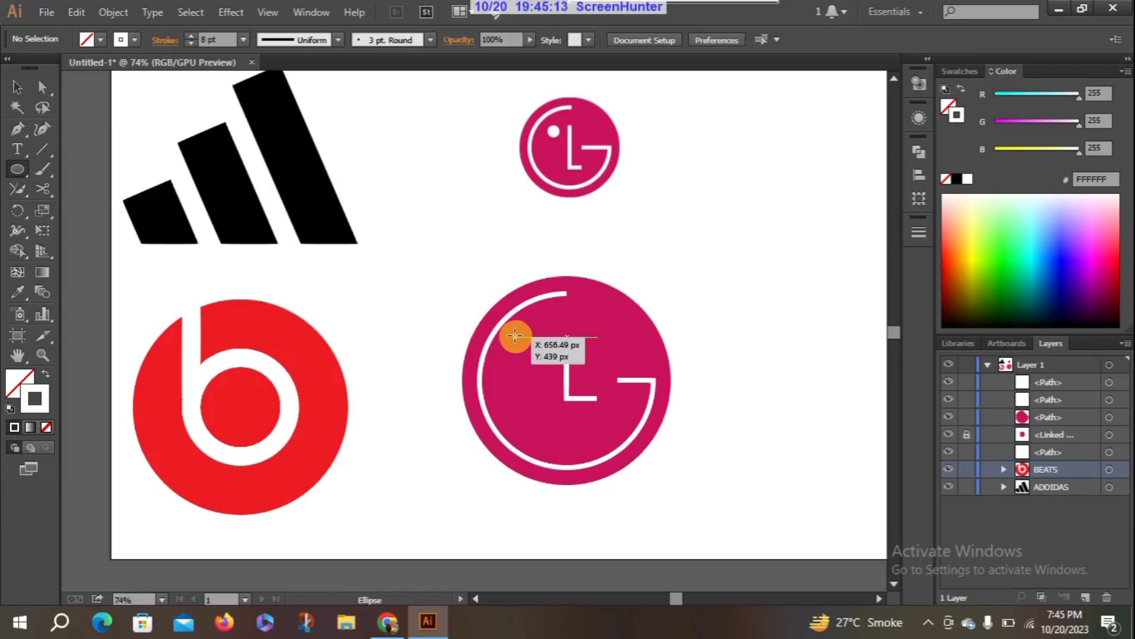
pyautogui.moveTo(515, 336); pyautogui.dragTo(537, 359)
pyautogui.click(15, 83)
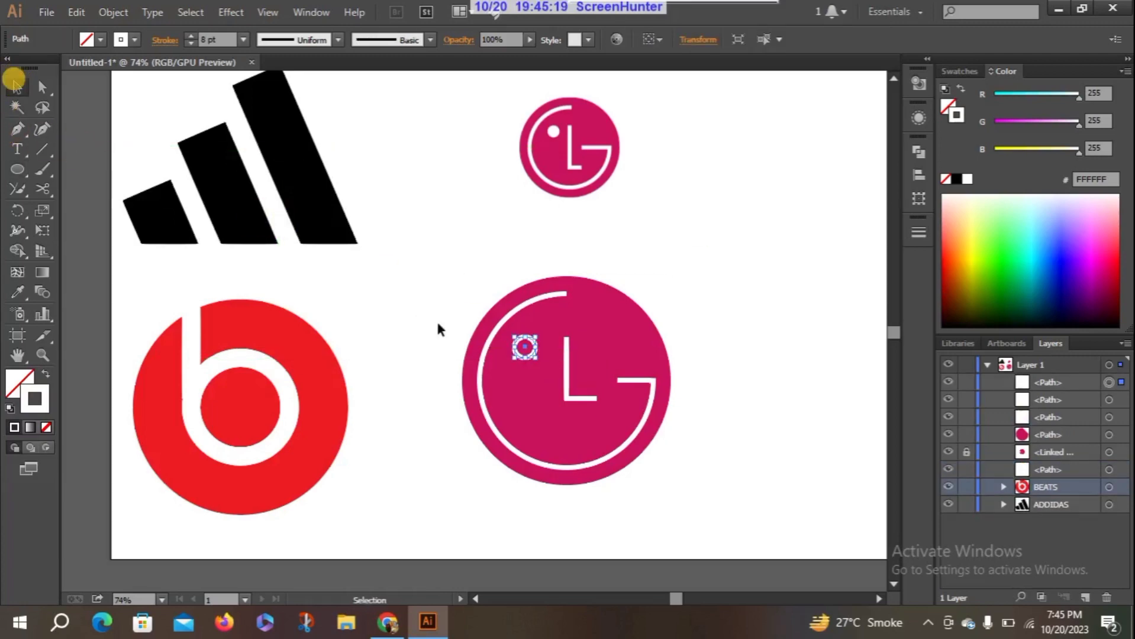
pyautogui.click(514, 335)
pyautogui.moveTo(519, 334); pyautogui.dragTo(518, 327)
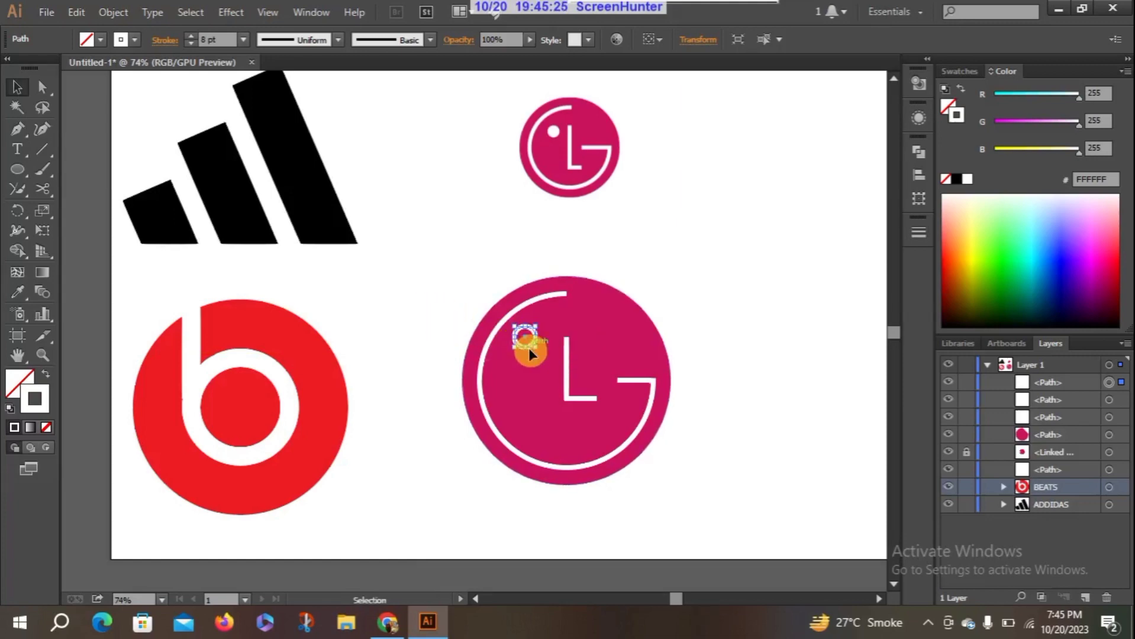
pyautogui.moveTo(528, 345); pyautogui.dragTo(529, 353)
pyautogui.click(423, 320)
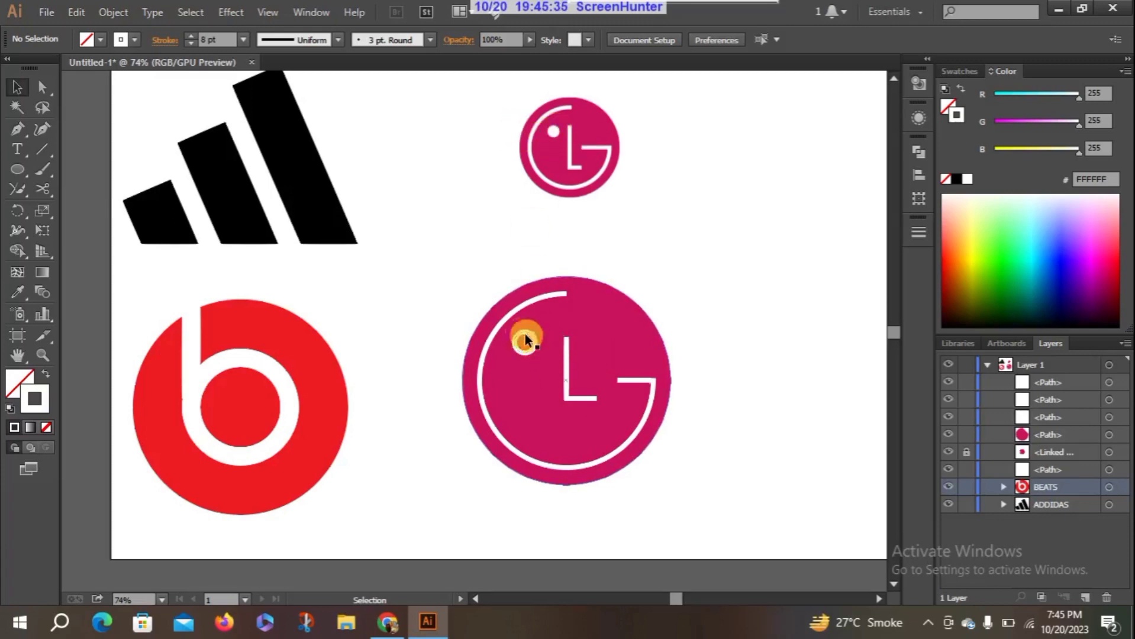
# Step: Swap the small circle's fill and stroke to make it a solid white dot, and deselect it
pyautogui.click(523, 349)
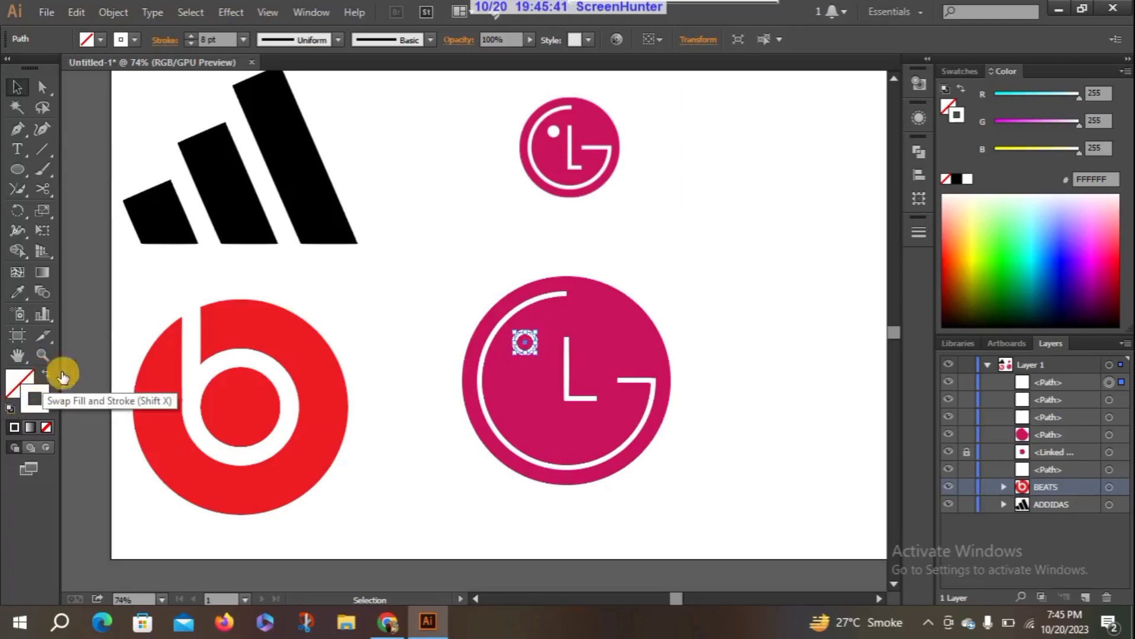
pyautogui.moveTo(510, 346); pyautogui.dragTo(524, 343)
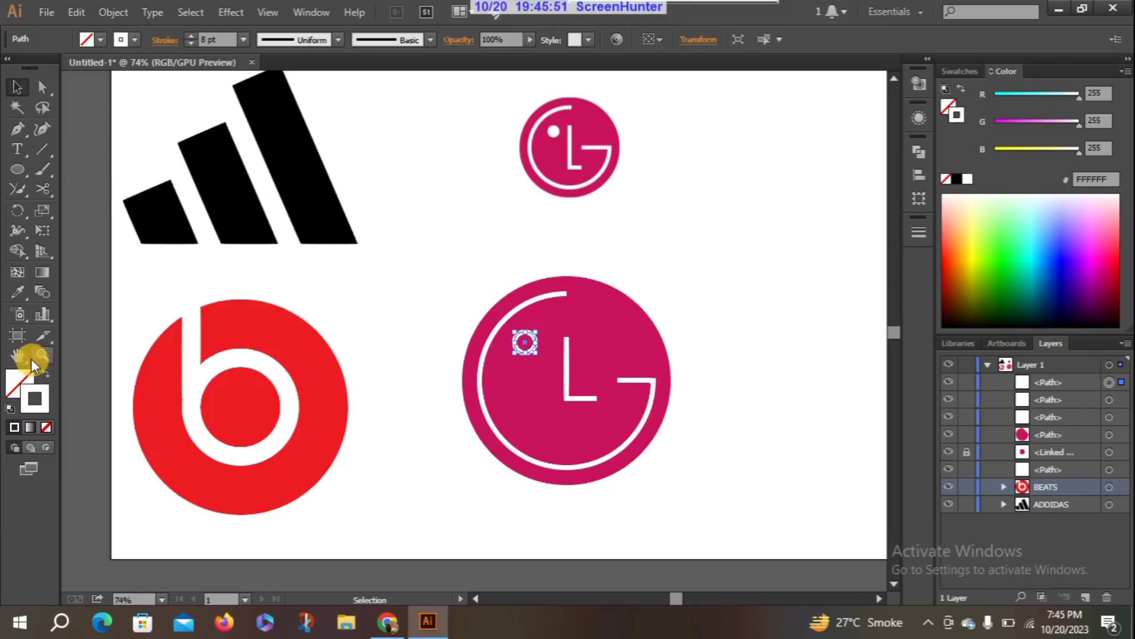
pyautogui.click(44, 371)
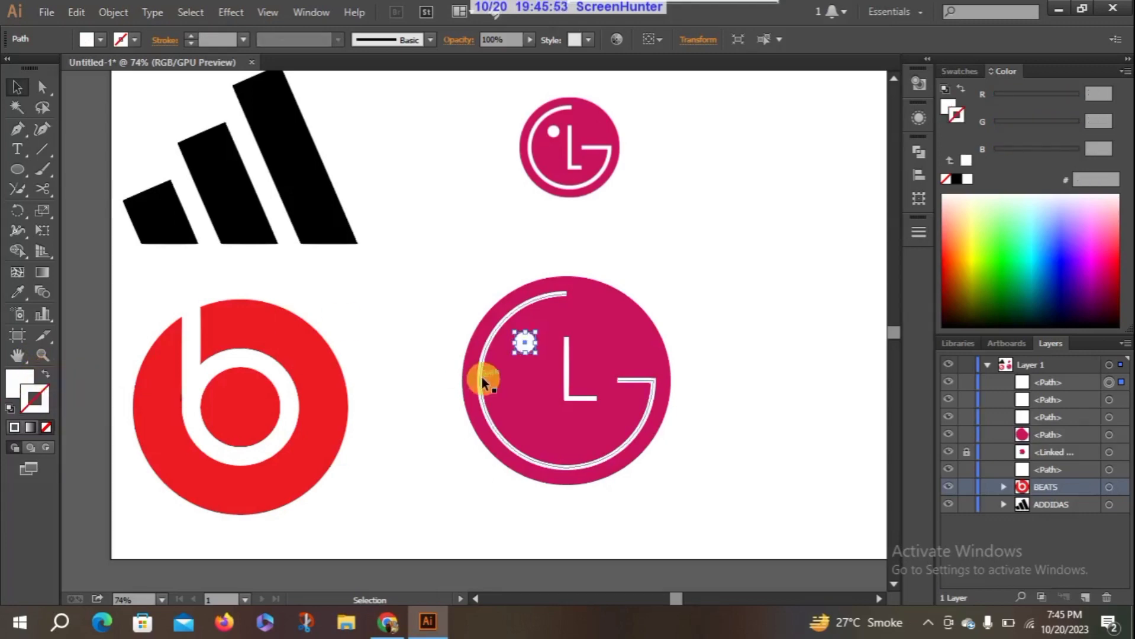
pyautogui.click(629, 355)
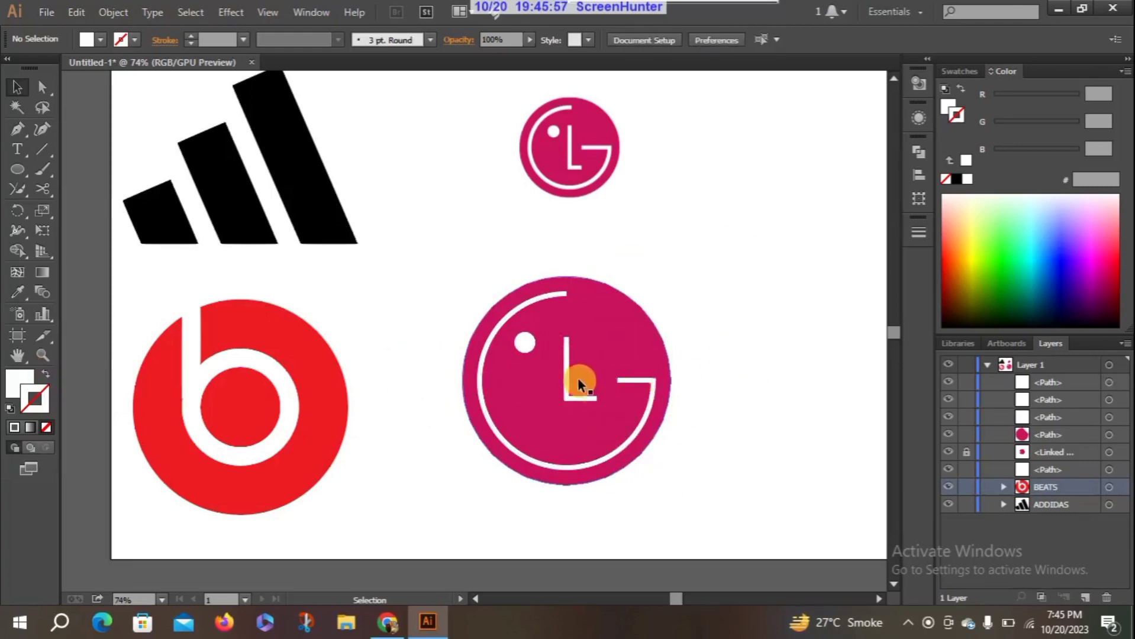
# Step: Select all parts of the recreated LG logo, group them, and deselect the group
pyautogui.moveTo(426, 267); pyautogui.dragTo(686, 499)
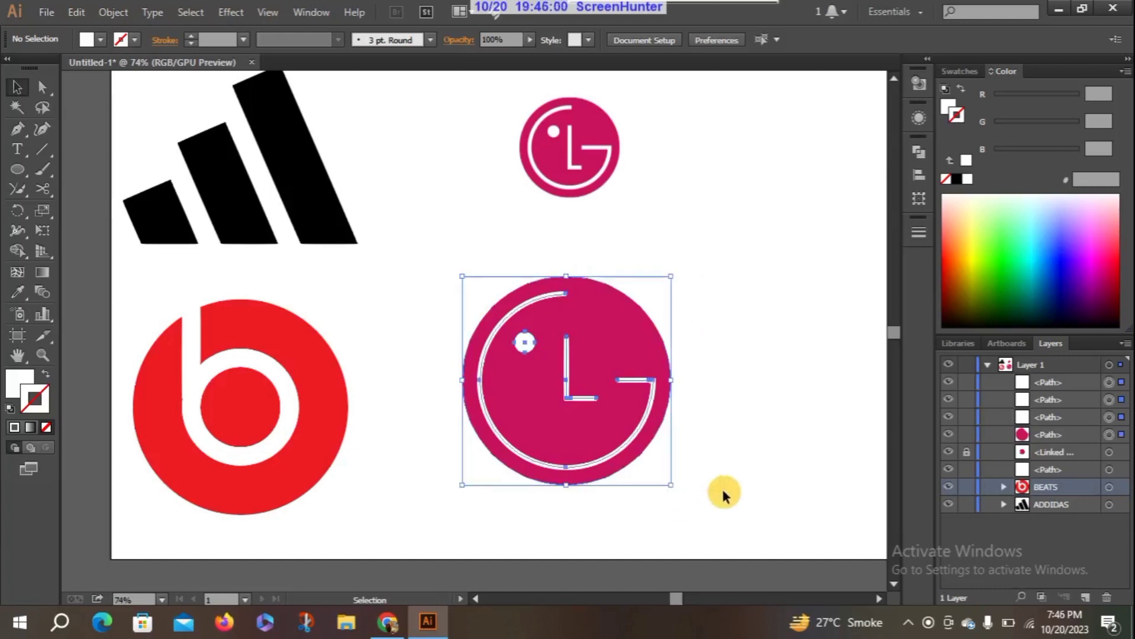
pyautogui.rightClick(494, 303)
pyautogui.click(577, 383)
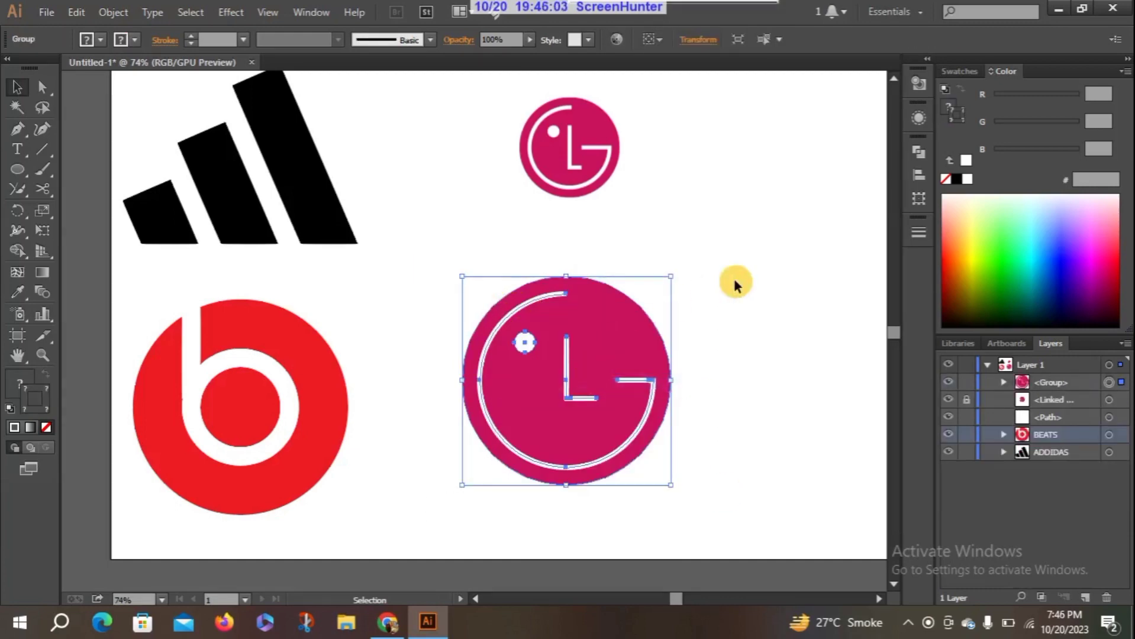
pyautogui.click(734, 276)
# Step: Try to cut the white letters and dot out of the grouped magenta circle with Minus Front, and undo the subtraction
pyautogui.moveTo(434, 273); pyautogui.dragTo(718, 492)
pyautogui.click(918, 178)
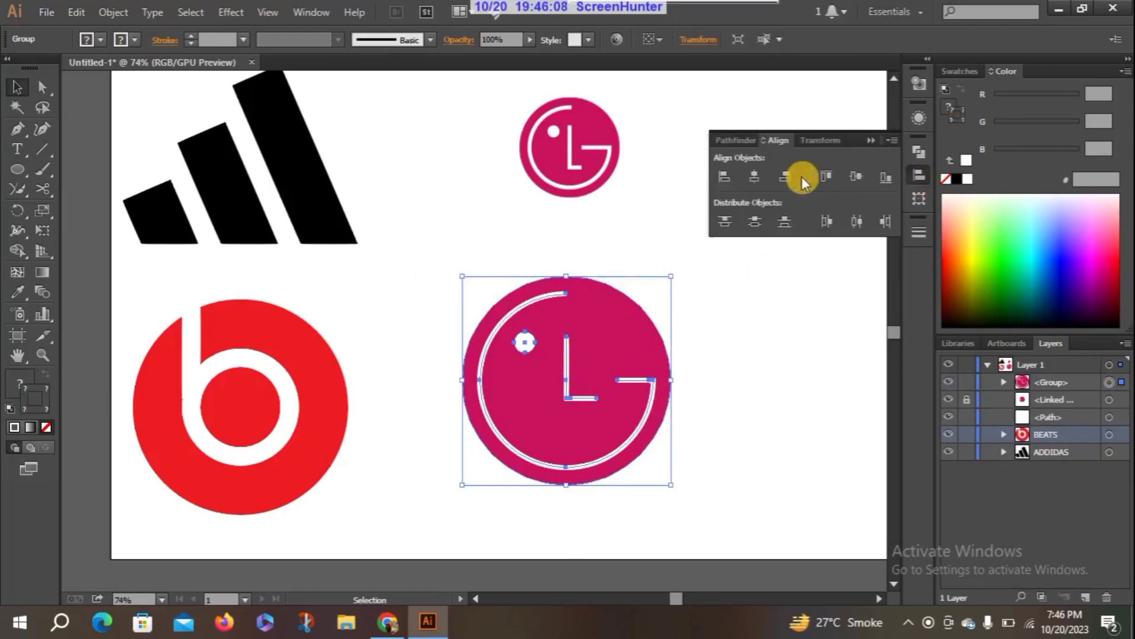
pyautogui.click(743, 141)
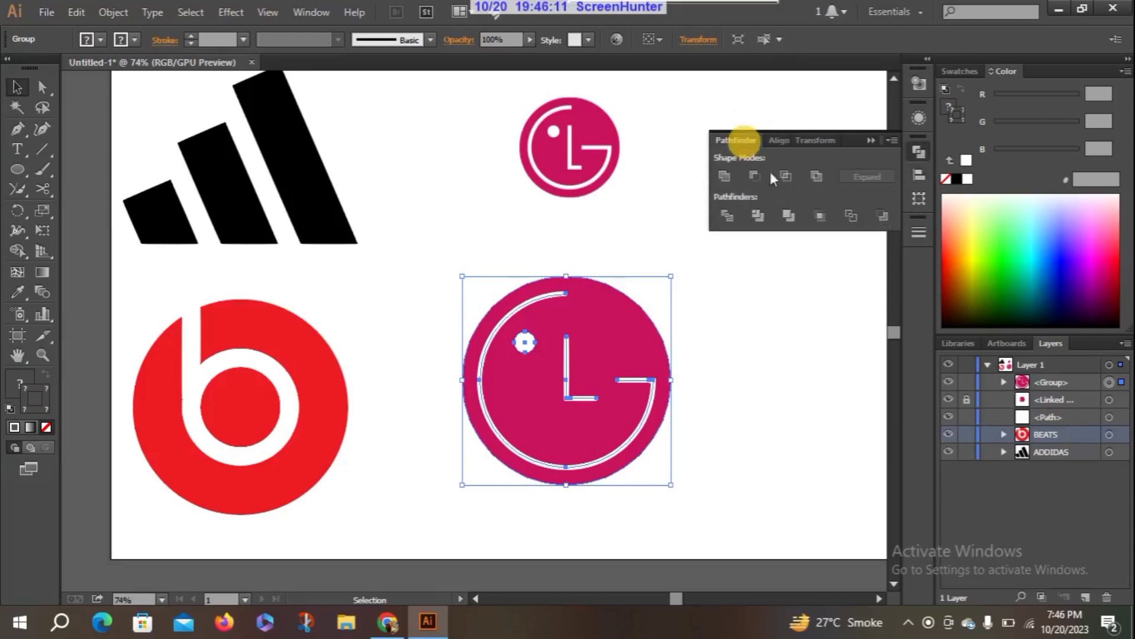
pyautogui.click(750, 176)
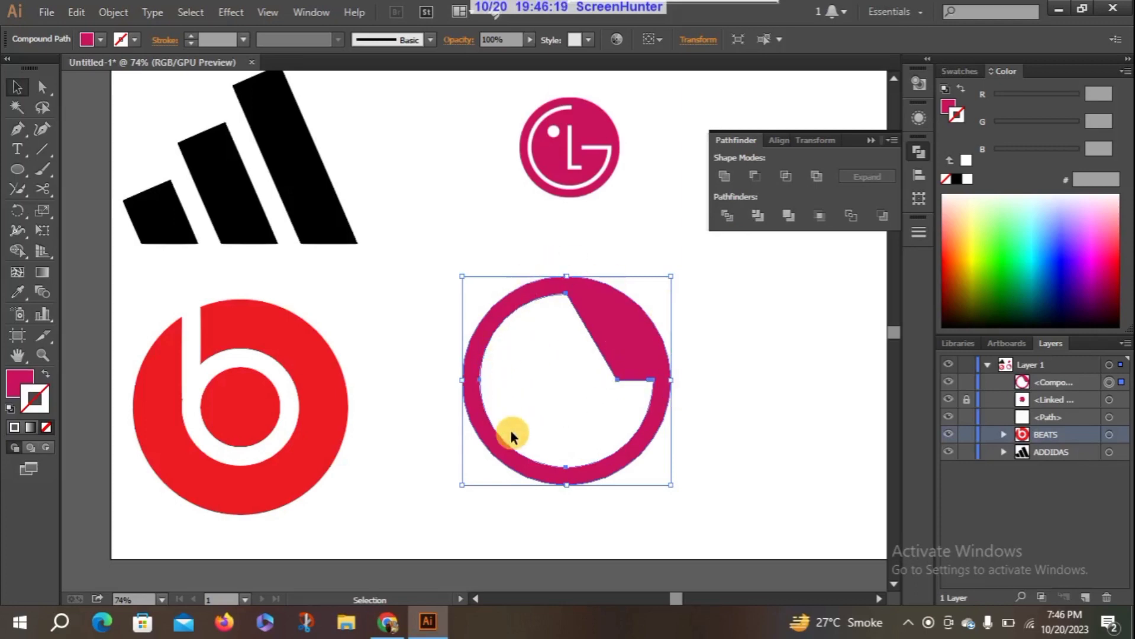
pyautogui.hotkey('ctrl', 'z')
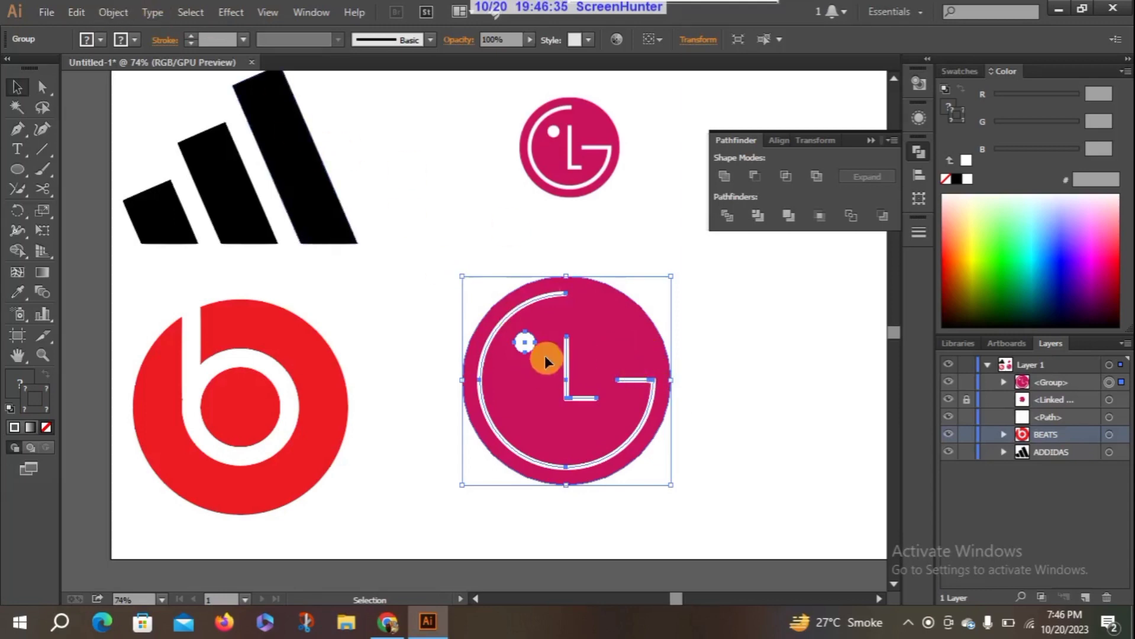
# Step: Ungroup the recreated LG logo into its separate paths and deselect them
pyautogui.click(447, 299)
pyautogui.click(501, 324)
pyautogui.click(742, 384)
pyautogui.click(649, 386)
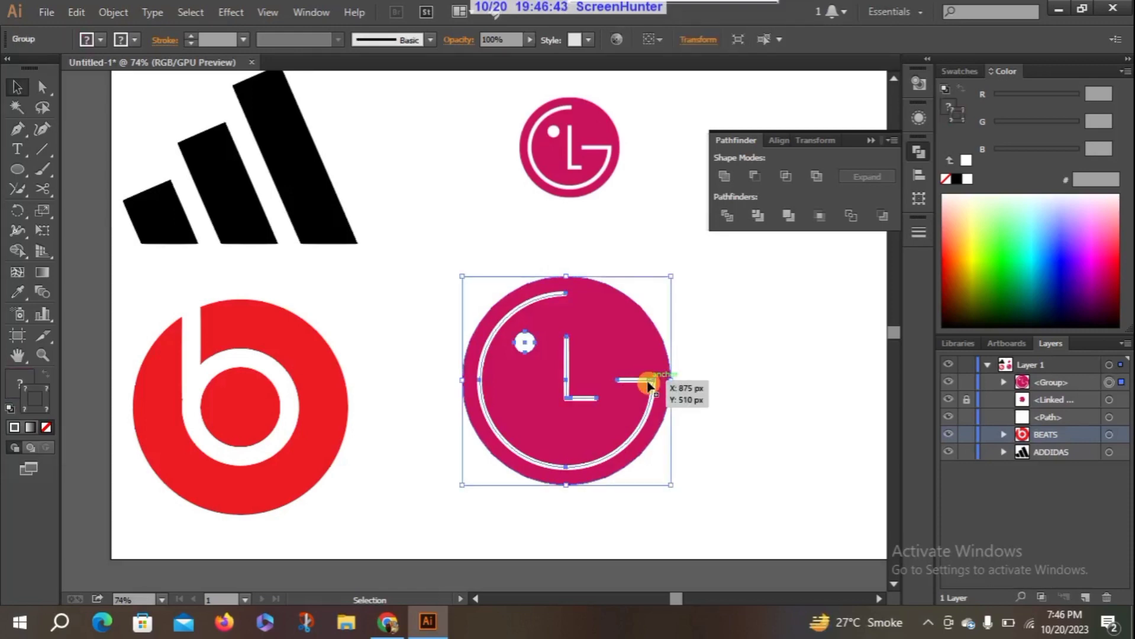
pyautogui.keyDown('shift'); pyautogui.click(565, 384); pyautogui.keyUp('shift')
pyautogui.keyDown('shift'); pyautogui.click(563, 390); pyautogui.keyUp('shift')
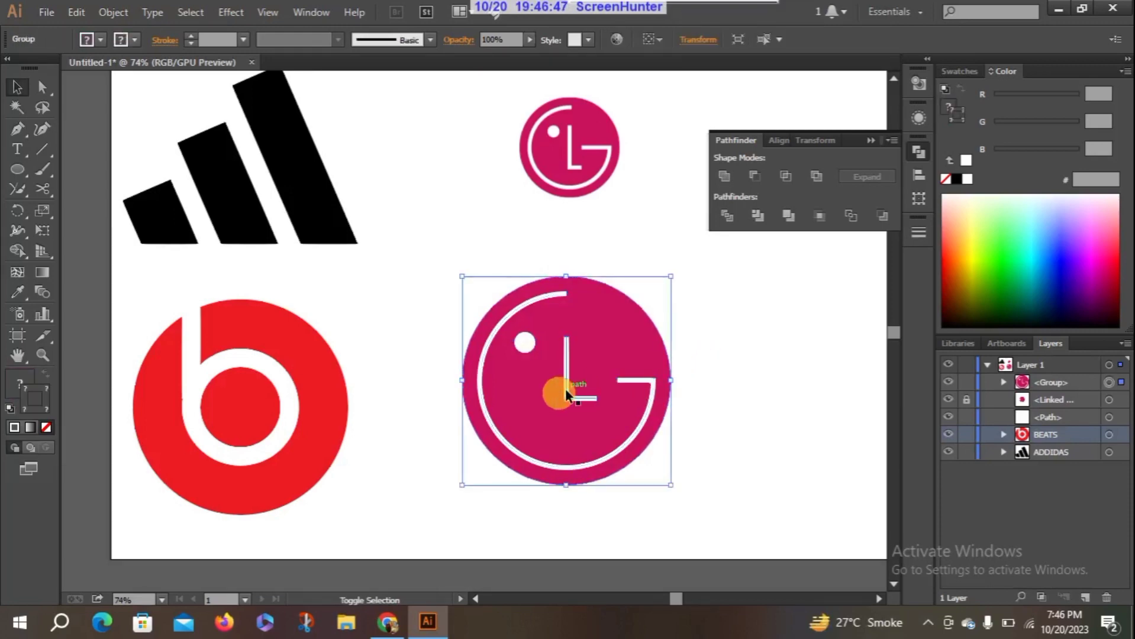
pyautogui.moveTo(430, 273); pyautogui.dragTo(646, 443)
pyautogui.rightClick(516, 343)
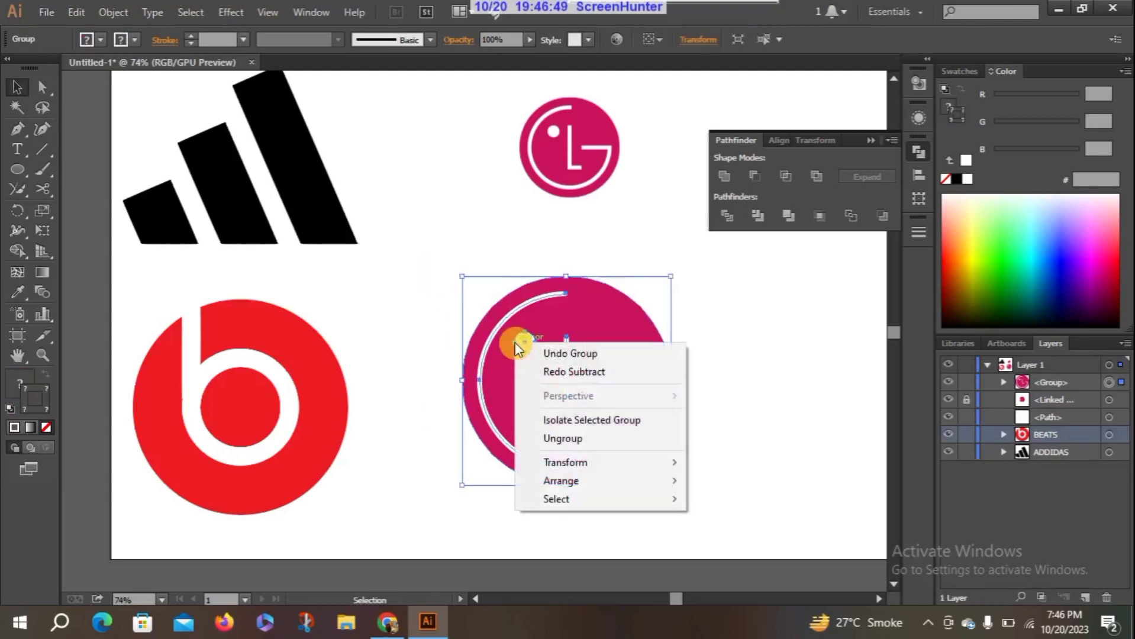
pyautogui.click(590, 439)
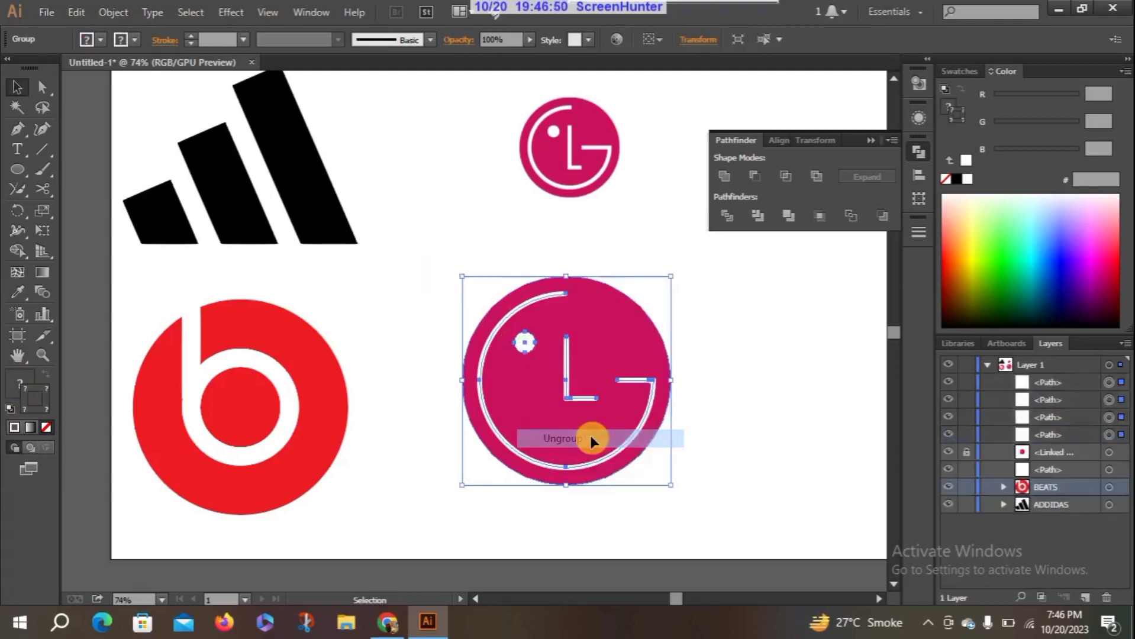
pyautogui.click(741, 349)
# Step: Expand the fill and stroke of the LG logo's G and L paths into shapes, and deselect them
pyautogui.click(620, 381)
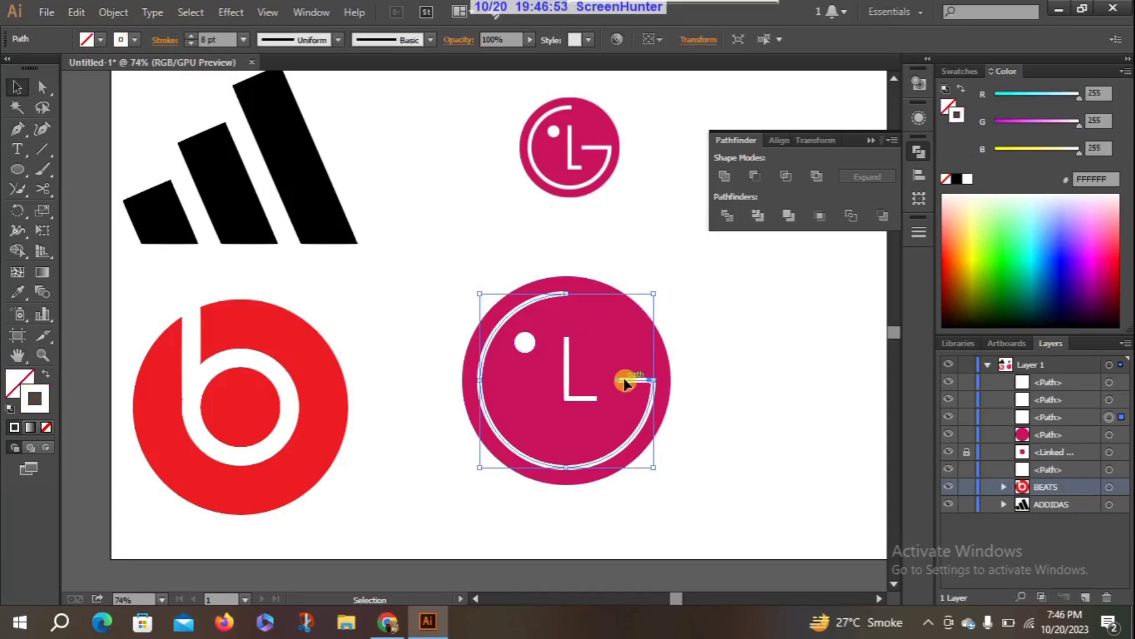
pyautogui.keyDown('shift'); pyautogui.click(568, 388); pyautogui.keyUp('shift')
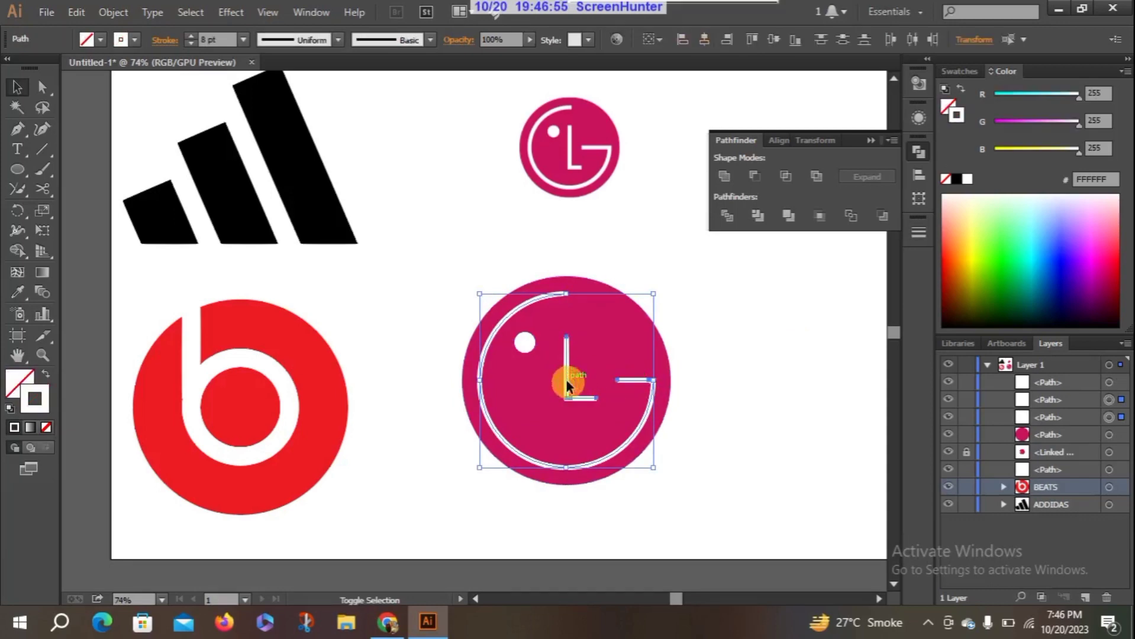
pyautogui.click(113, 12)
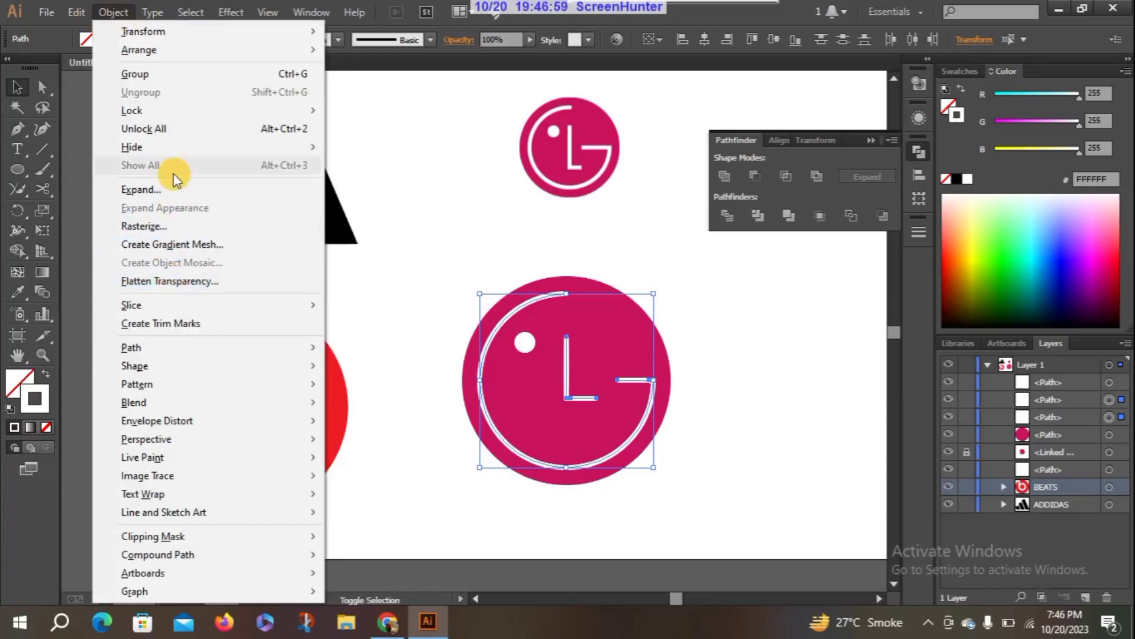
pyautogui.click(174, 191)
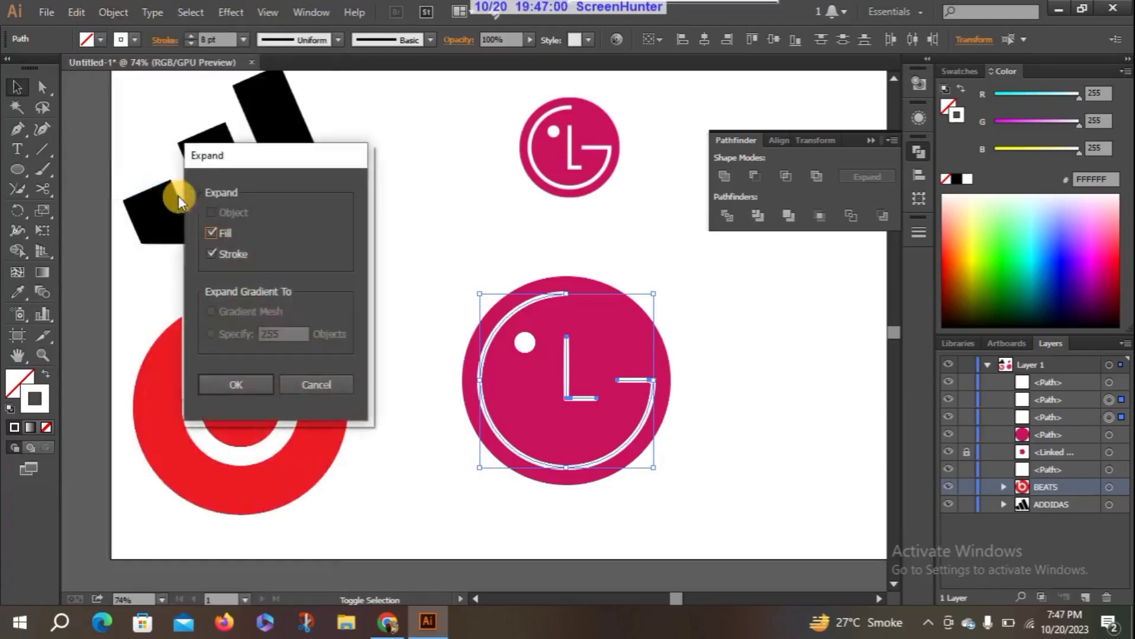
pyautogui.click(259, 377)
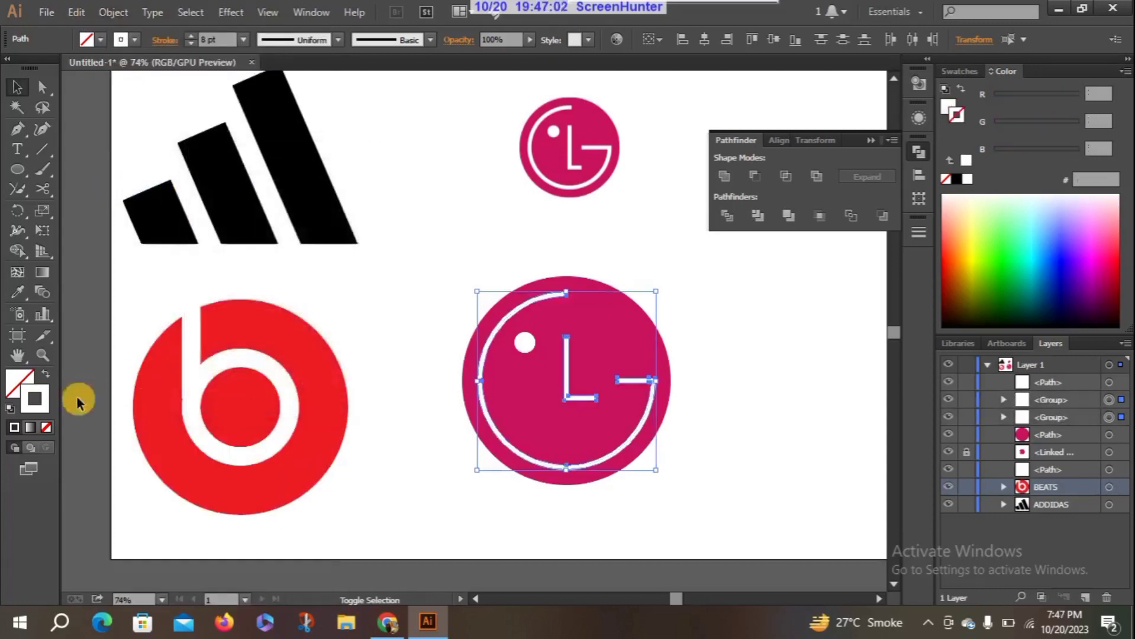
pyautogui.click(422, 302)
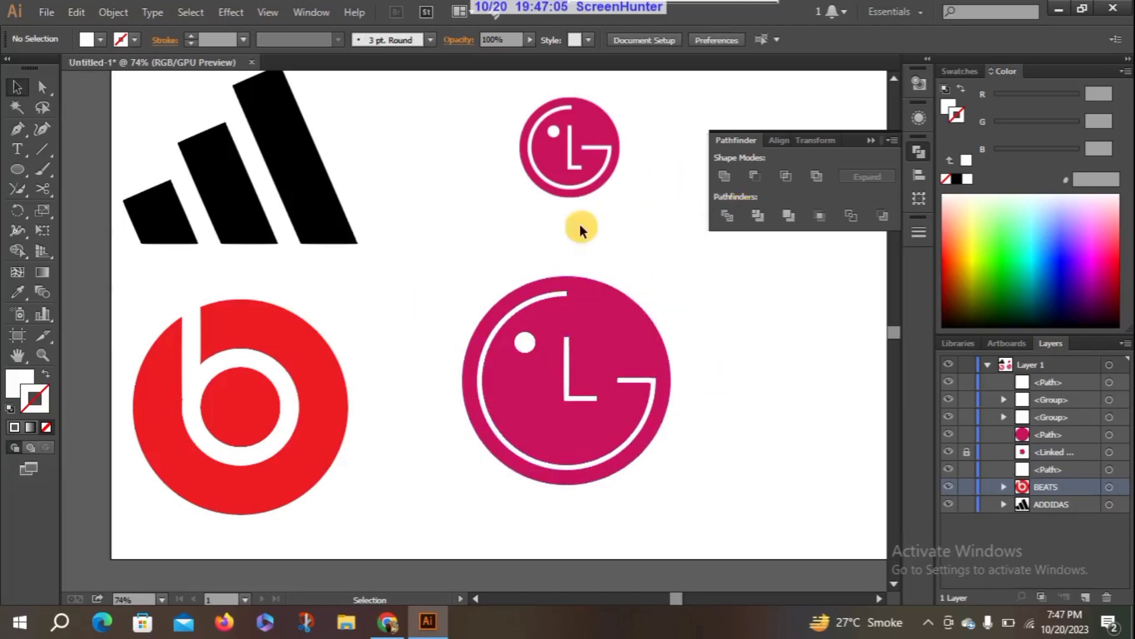
# Step: Select all parts of the recreated LG logo and cut the letters and dot out of the magenta circle with Minus Front
pyautogui.moveTo(463, 244); pyautogui.dragTo(674, 500)
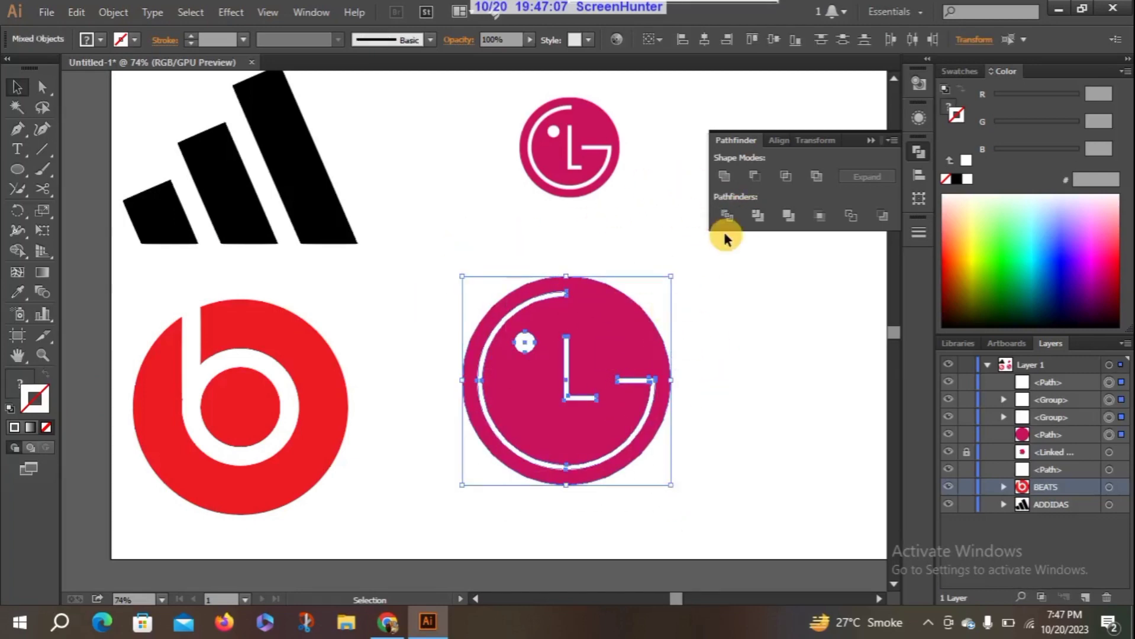
pyautogui.click(752, 177)
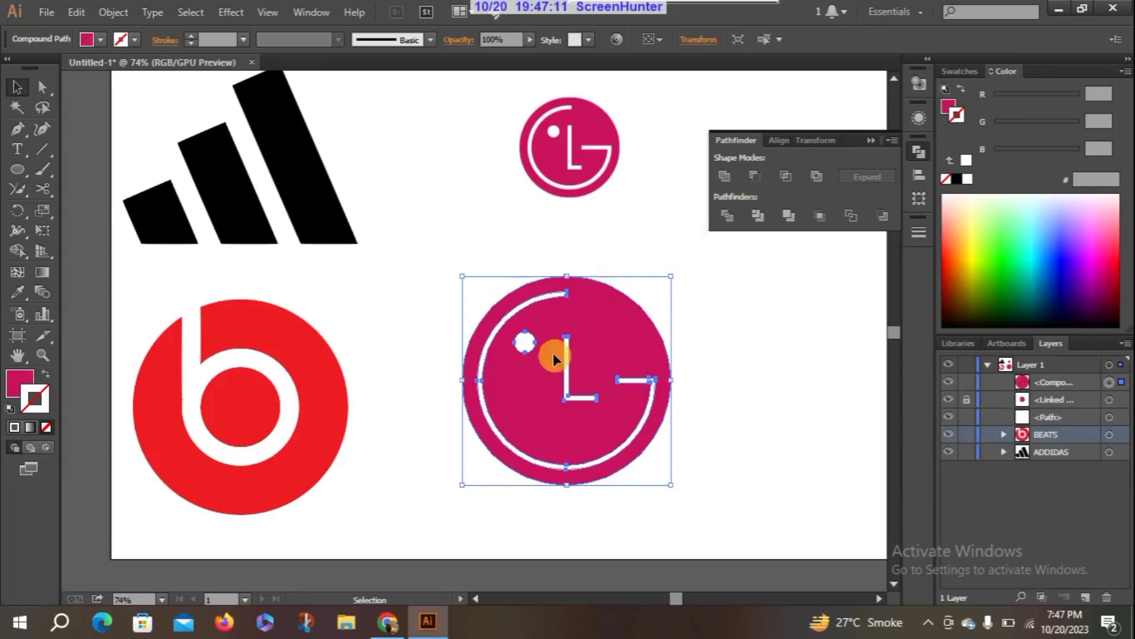
pyautogui.click(742, 389)
# Step: Move the LG logo onto the grey canvas outside the artboard to check its cutouts, and bring it back onto the artboard
pyautogui.hscroll(5, 729, 378)
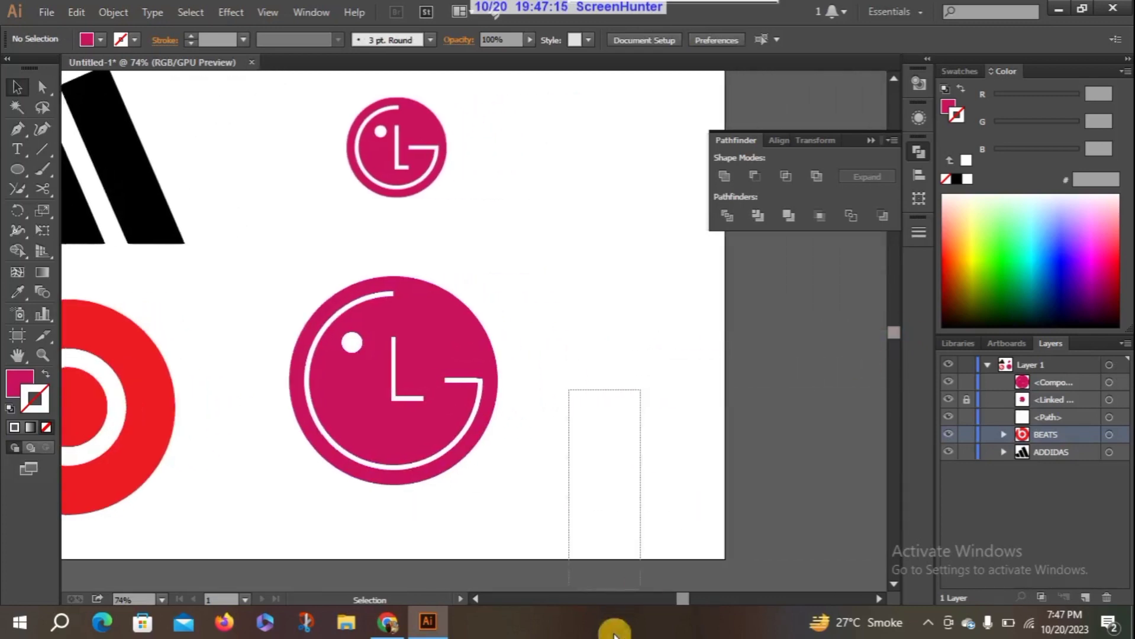
pyautogui.scroll(-1, 592, 478)
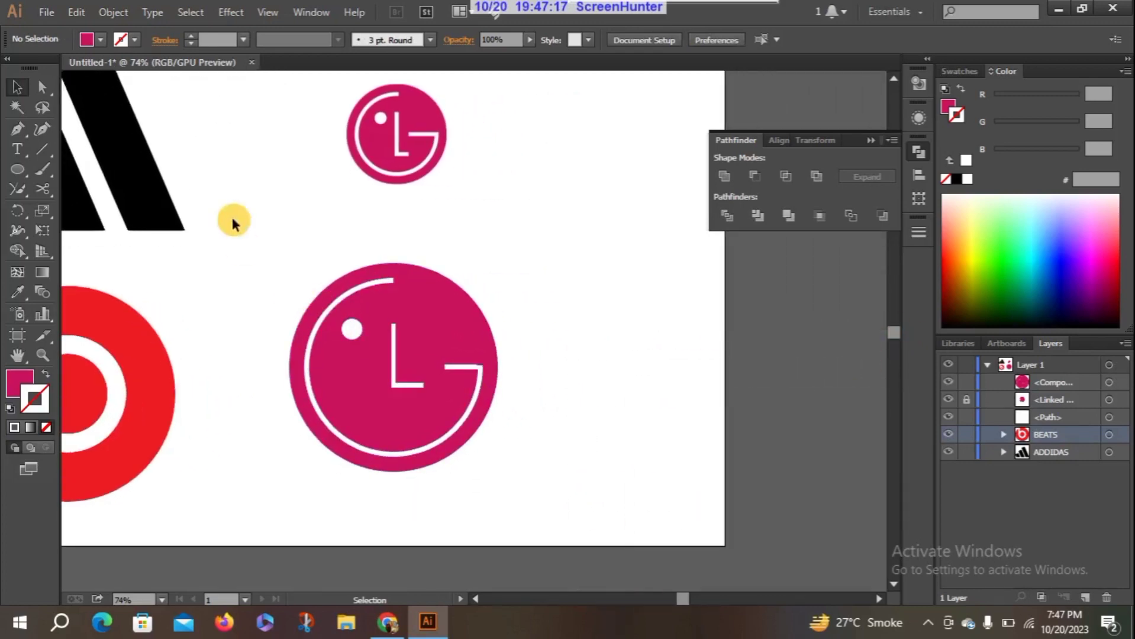
pyautogui.moveTo(232, 222); pyautogui.dragTo(519, 472)
pyautogui.moveTo(431, 324); pyautogui.dragTo(870, 327)
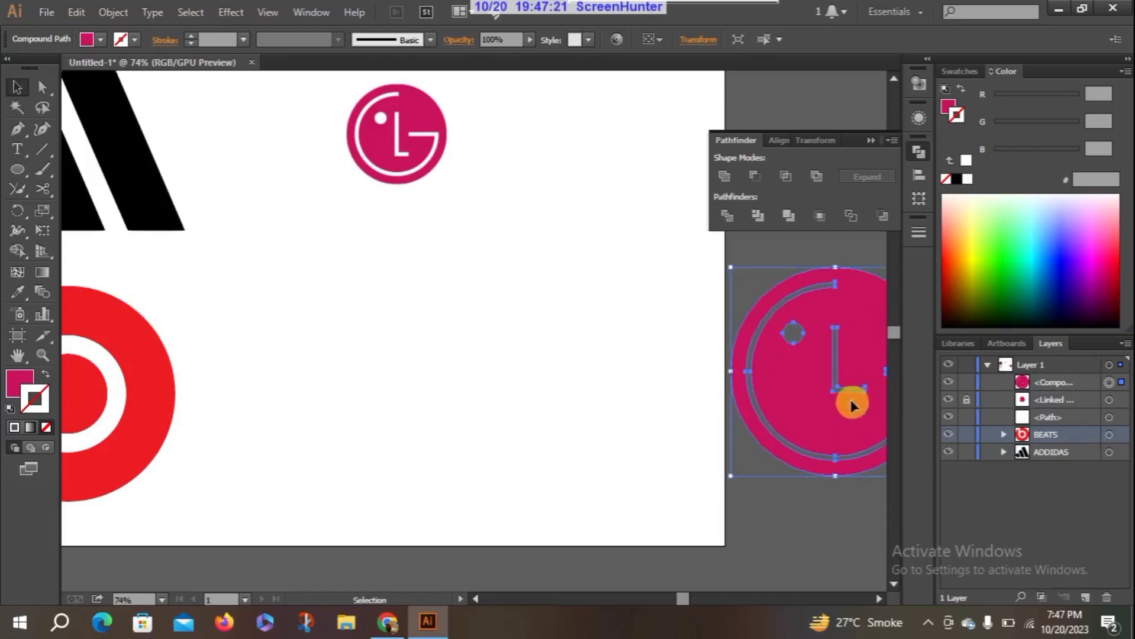
pyautogui.moveTo(850, 403); pyautogui.dragTo(799, 379)
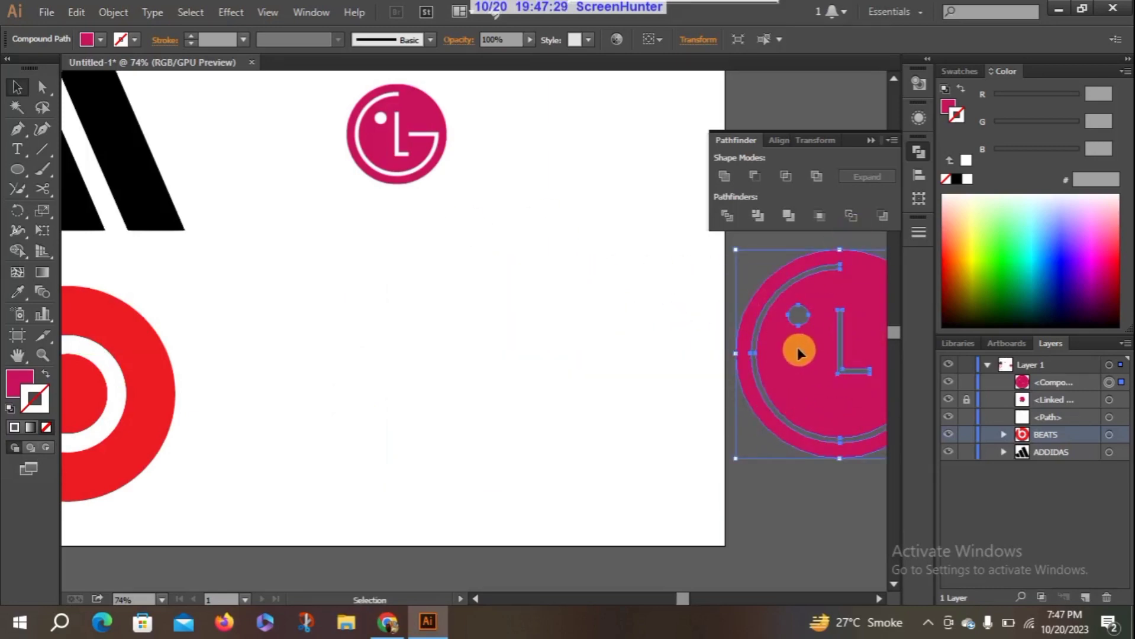
pyautogui.moveTo(784, 349); pyautogui.dragTo(418, 337)
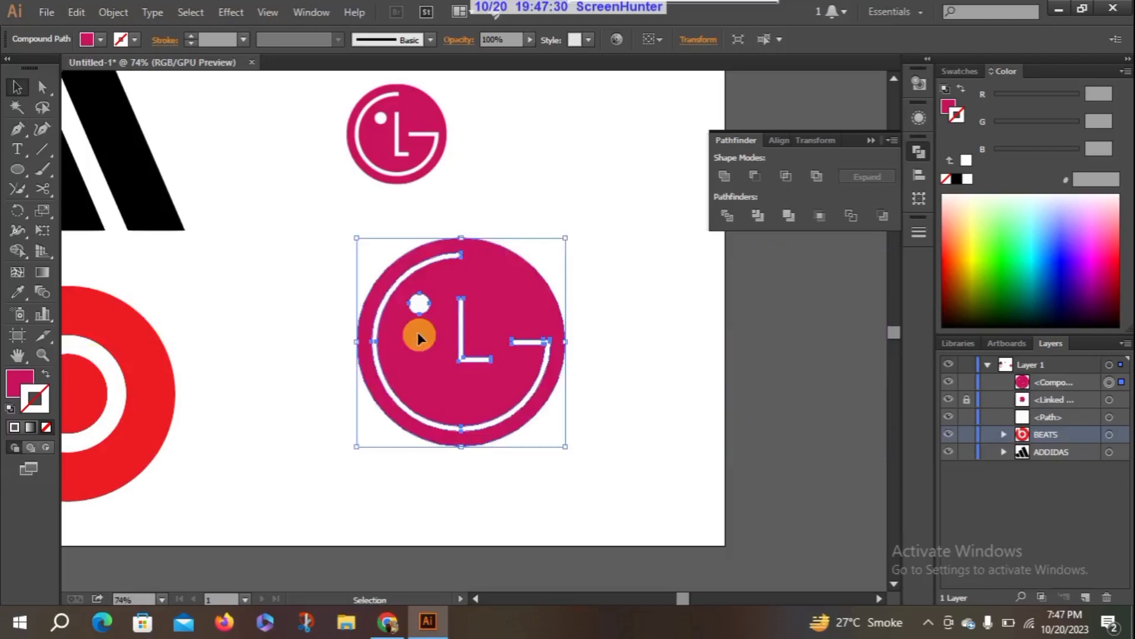
pyautogui.click(220, 356)
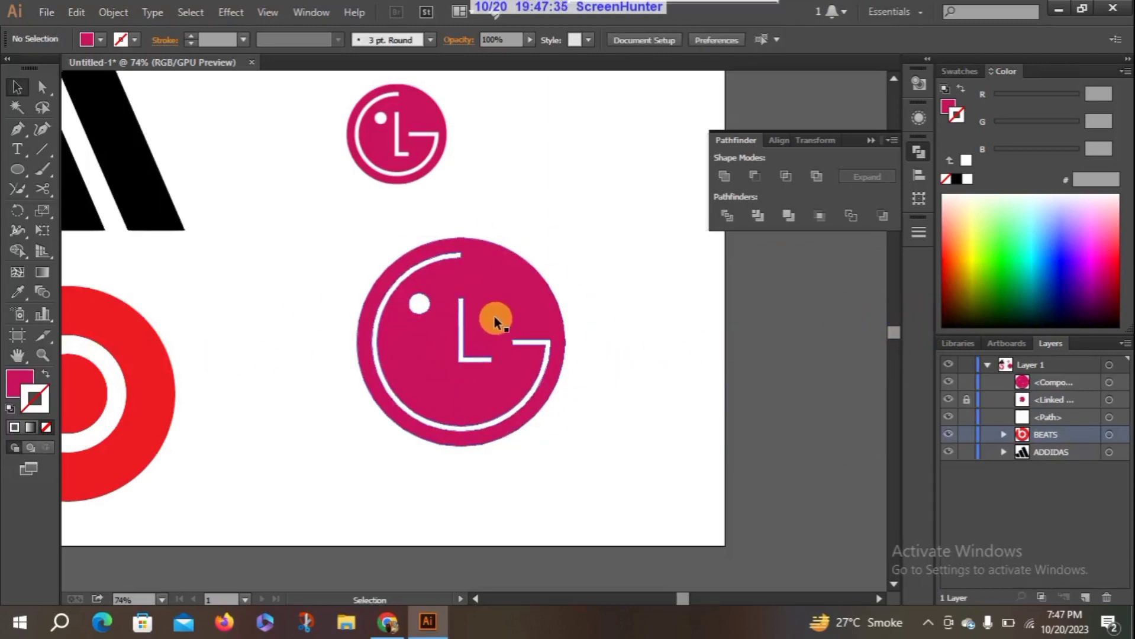
# Step: Unlock the linked LG reference image above the recreated logo and delete it
pyautogui.moveTo(494, 320); pyautogui.dragTo(509, 322)
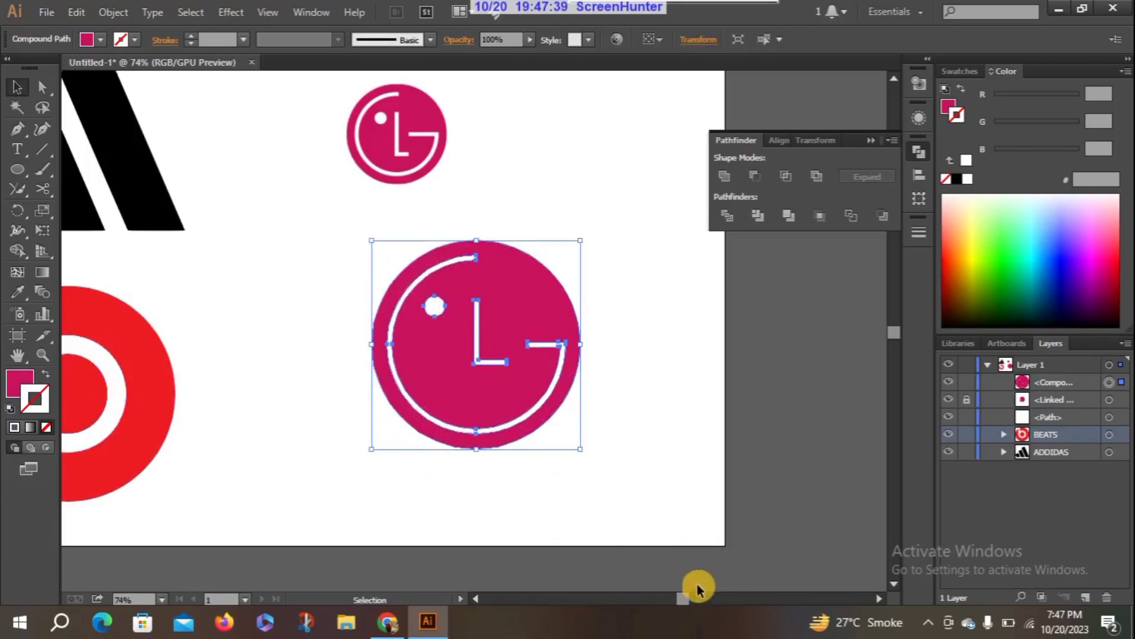
pyautogui.click(866, 140)
pyautogui.click(419, 142)
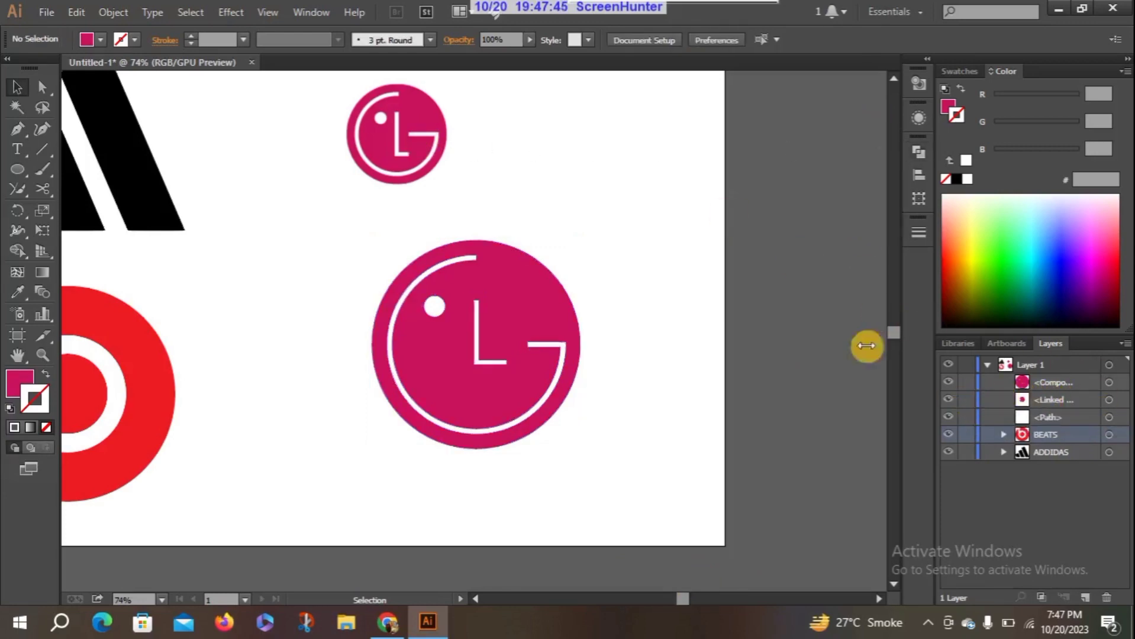
pyautogui.click(368, 126)
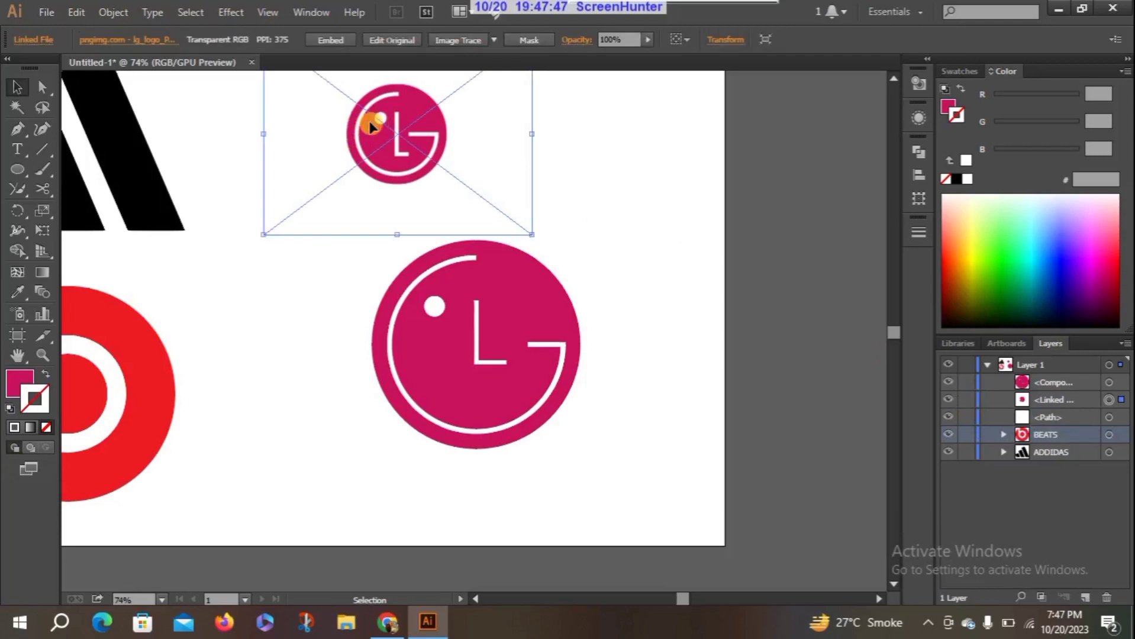
pyautogui.press('Delete')
# Step: Try moving the recreated LG logo toward the artboard's lower-right corner, and undo the move
pyautogui.moveTo(325, 202); pyautogui.dragTo(612, 432)
pyautogui.rightClick(473, 303)
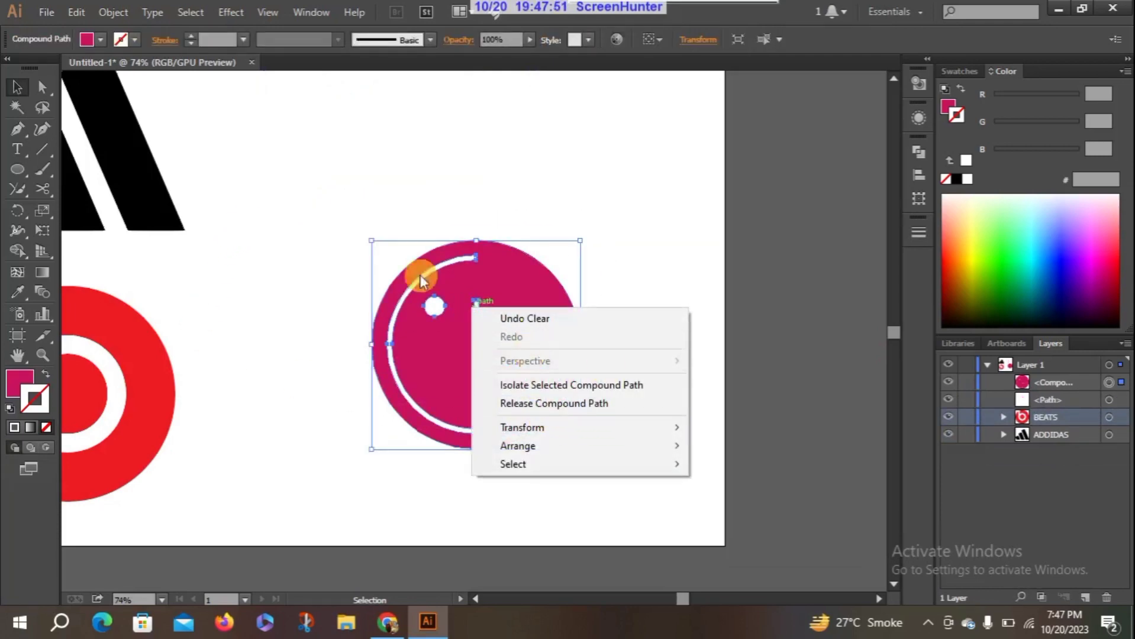
pyautogui.click(319, 240)
pyautogui.moveTo(459, 384); pyautogui.dragTo(565, 461)
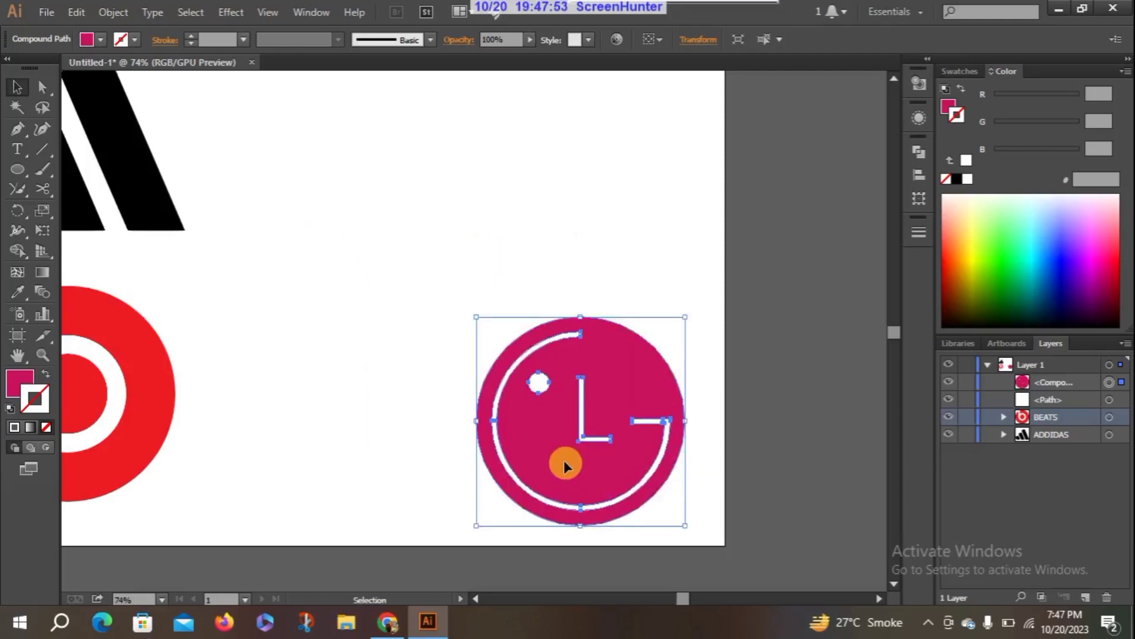
pyautogui.hotkey('ctrl', 'z')
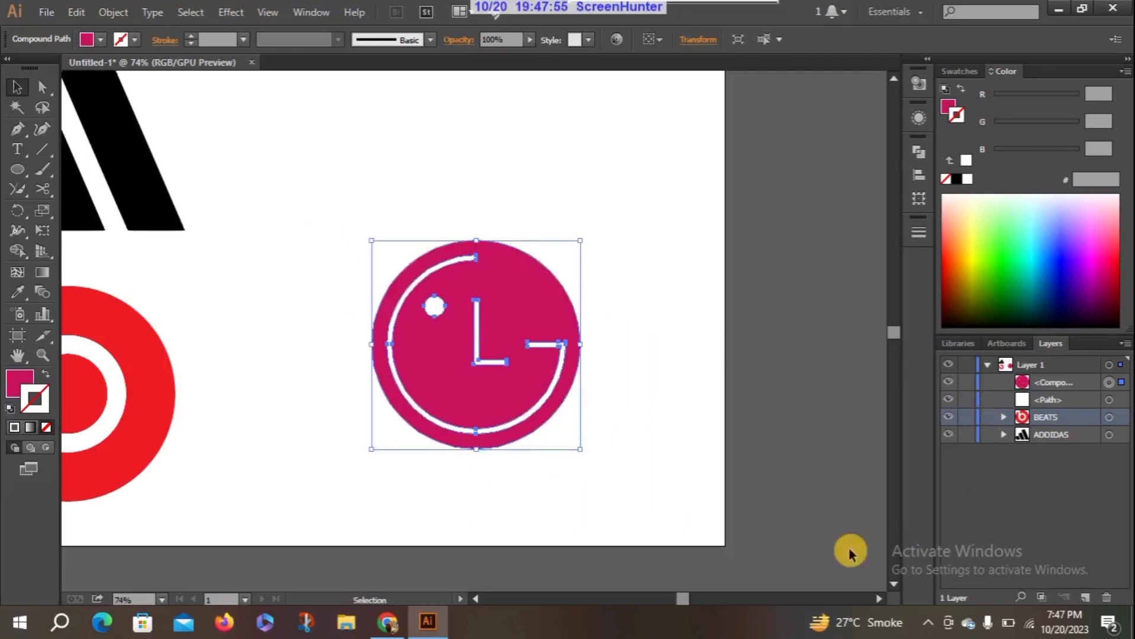
# Step: Arrange the artboard with the stripes logo above the BEATS logo and the LG logo to their right, and deselect everything
pyautogui.moveTo(682, 596); pyautogui.dragTo(674, 596)
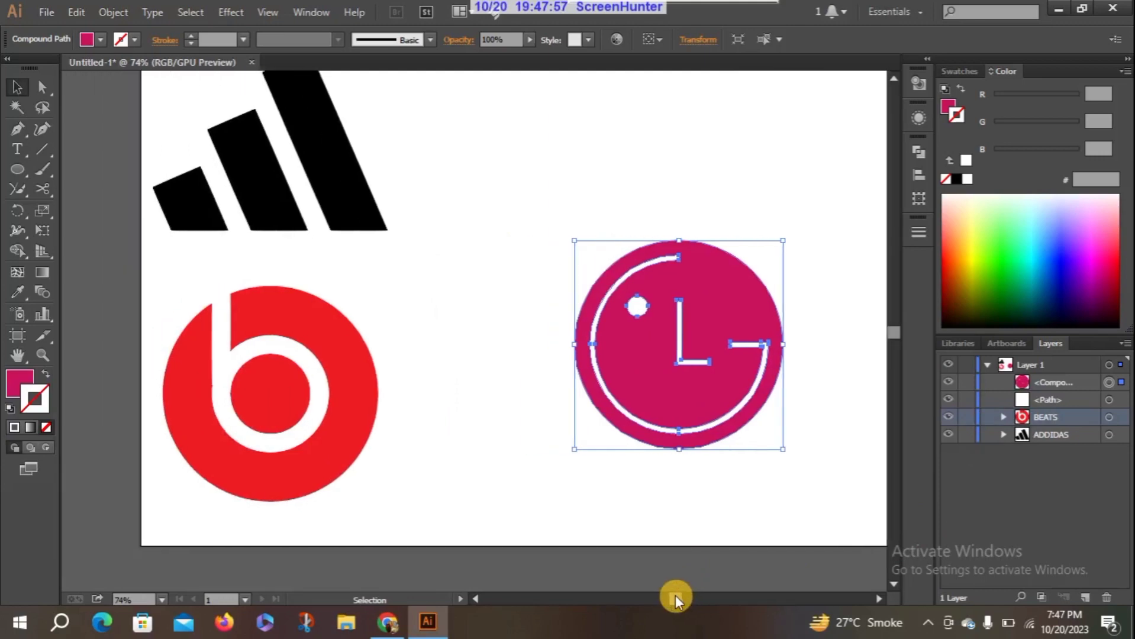
pyautogui.scroll(3, 899, 330)
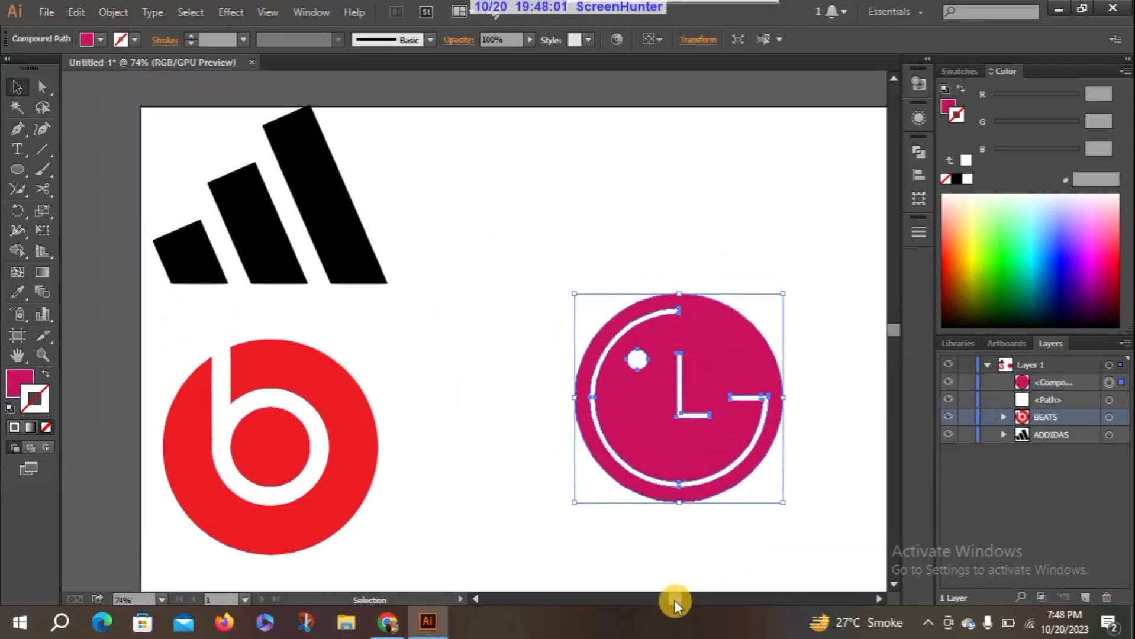
pyautogui.moveTo(674, 600); pyautogui.dragTo(677, 600)
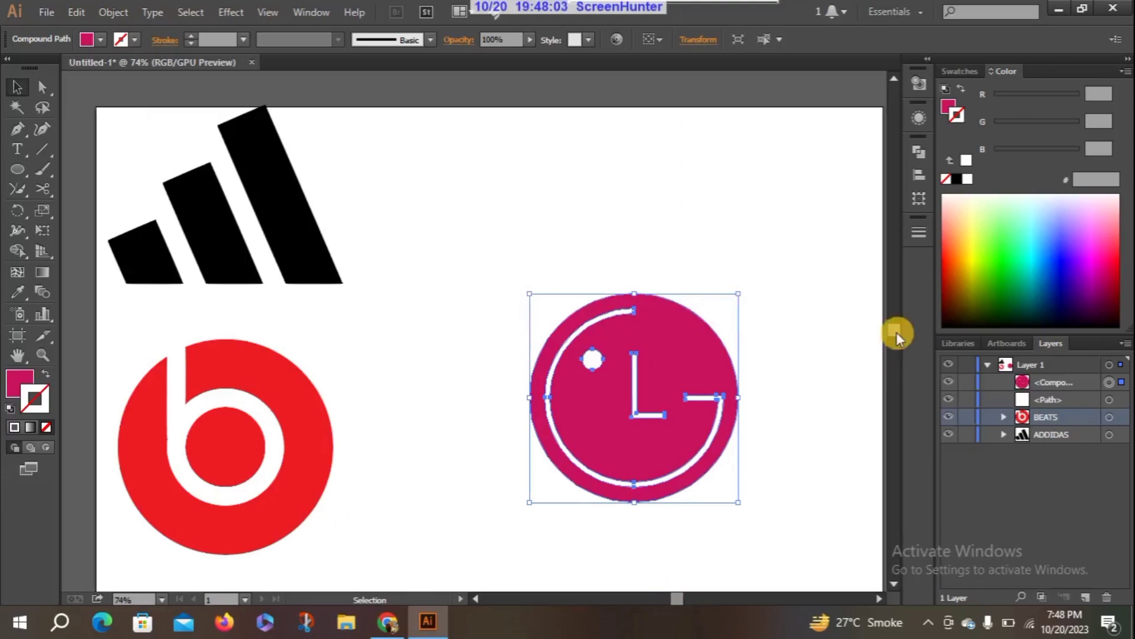
pyautogui.moveTo(894, 331); pyautogui.dragTo(897, 333)
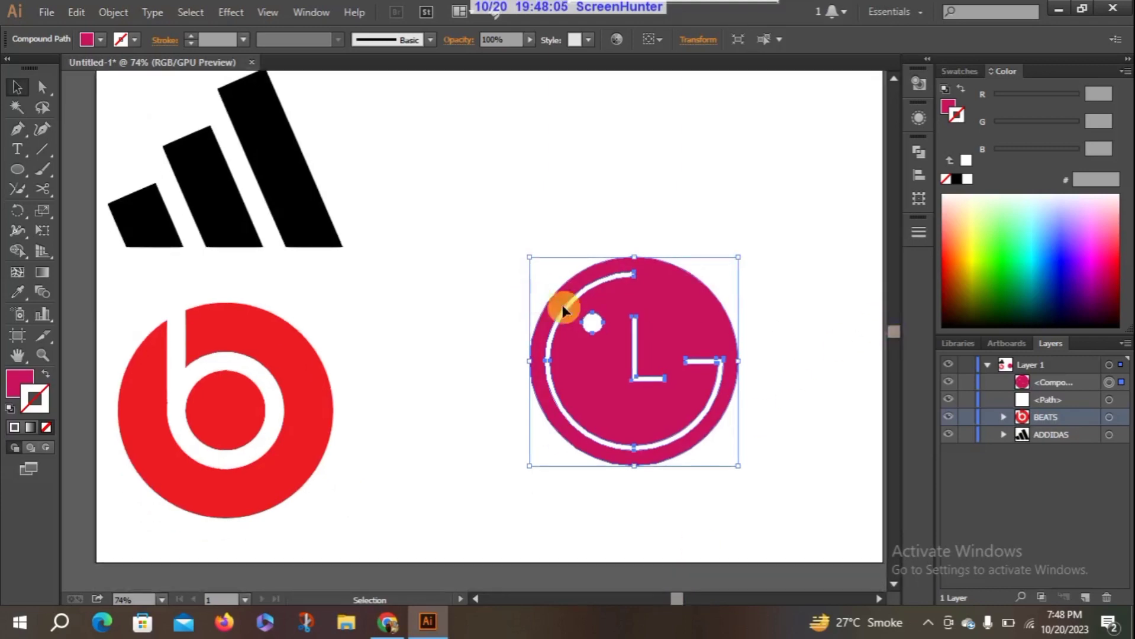
pyautogui.moveTo(593, 336); pyautogui.dragTo(704, 250)
pyautogui.moveTo(227, 190); pyautogui.dragTo(354, 187)
pyautogui.moveTo(249, 424); pyautogui.dragTo(373, 453)
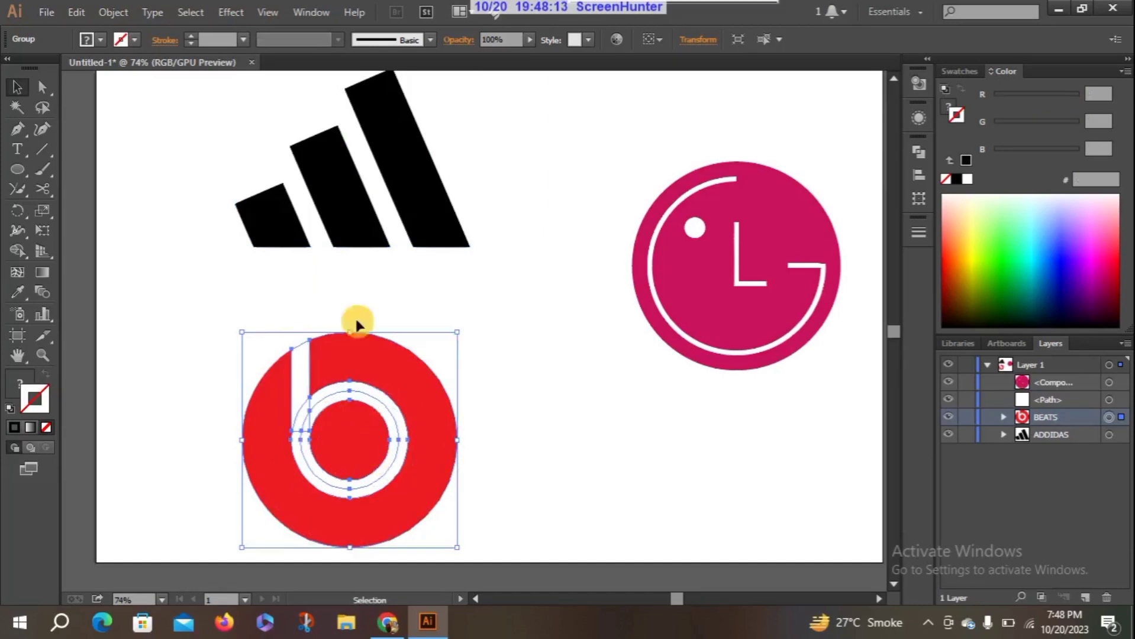
pyautogui.moveTo(359, 201); pyautogui.dragTo(362, 219)
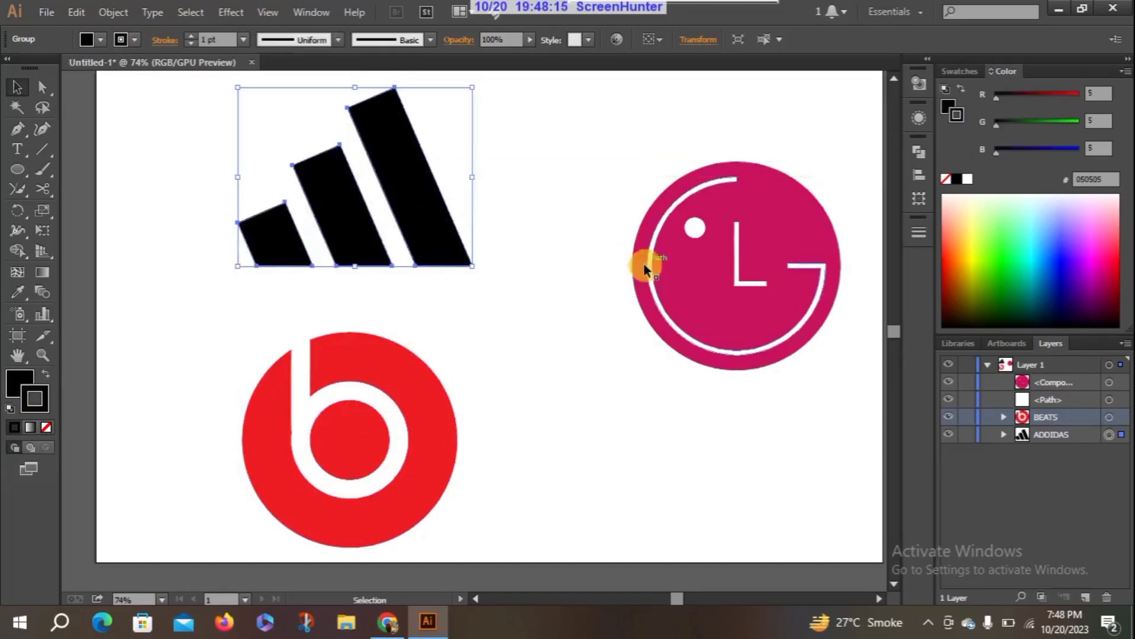
pyautogui.moveTo(676, 283); pyautogui.dragTo(651, 310)
pyautogui.click(149, 260)
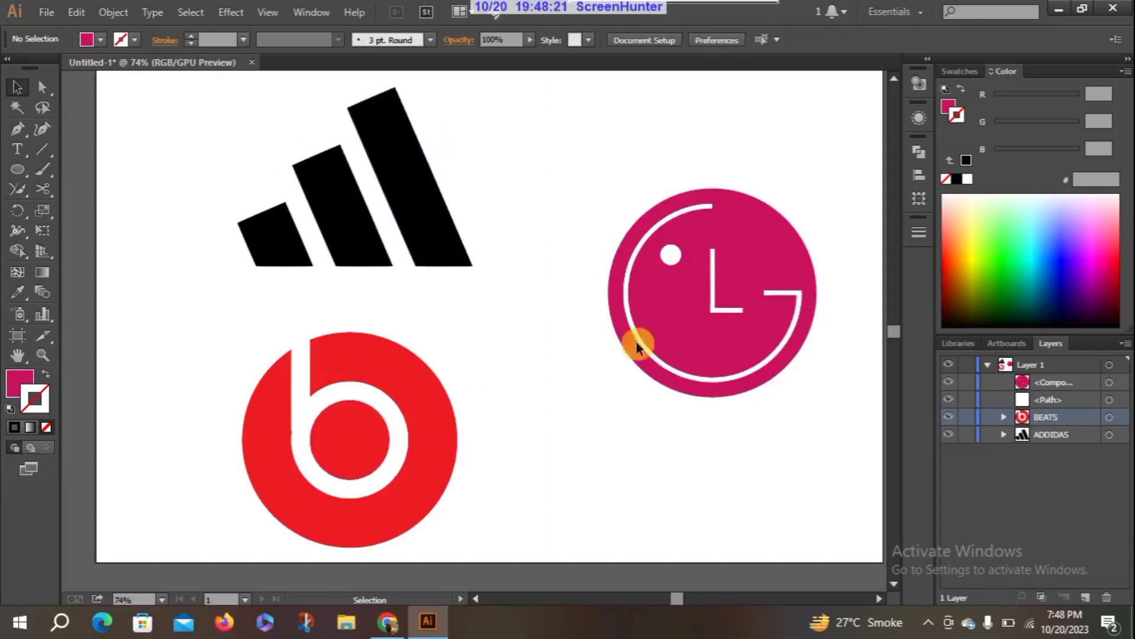
# Step: Rename the LG logo's compound path in Layer 1 as lg
pyautogui.click(1052, 383)
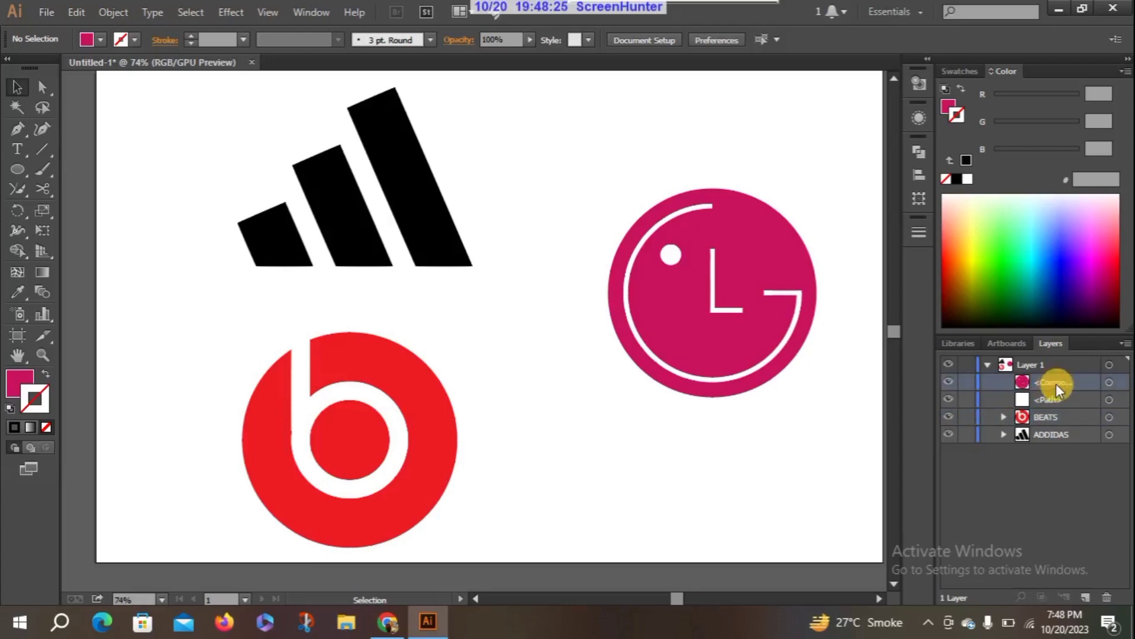
pyautogui.doubleClick(1070, 383)
pyautogui.moveTo(1072, 383); pyautogui.dragTo(1031, 385)
pyautogui.write('lg')
pyautogui.click(1031, 383)
# Step: Start exporting the artwork as the JPEG file Untitled-1 in the desktop's New folder
pyautogui.click(46, 11)
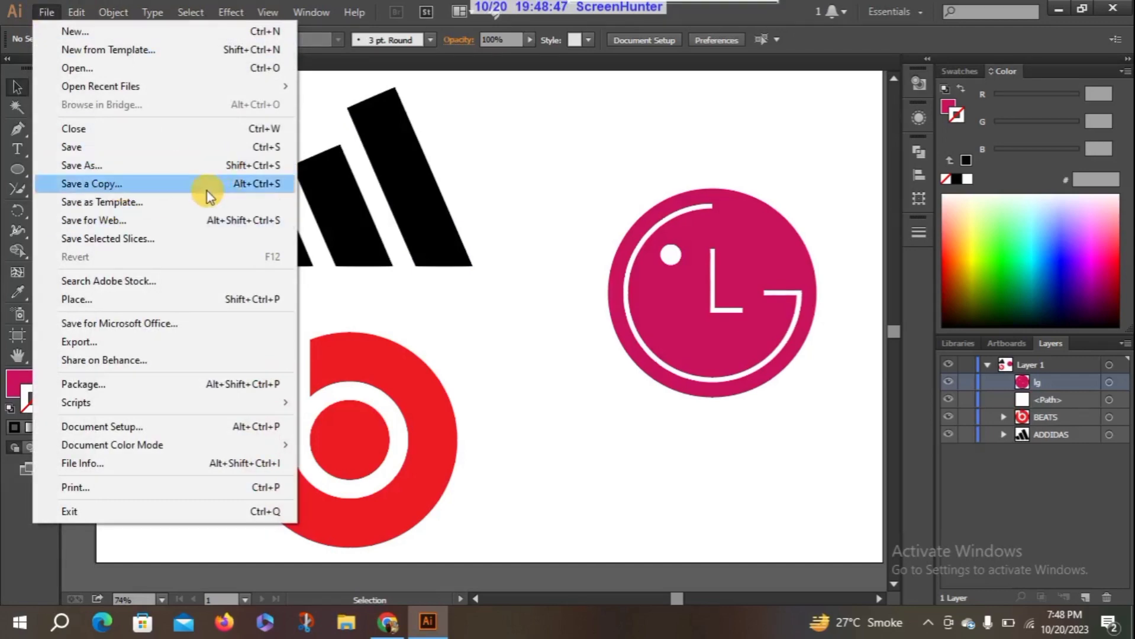
pyautogui.click(465, 176)
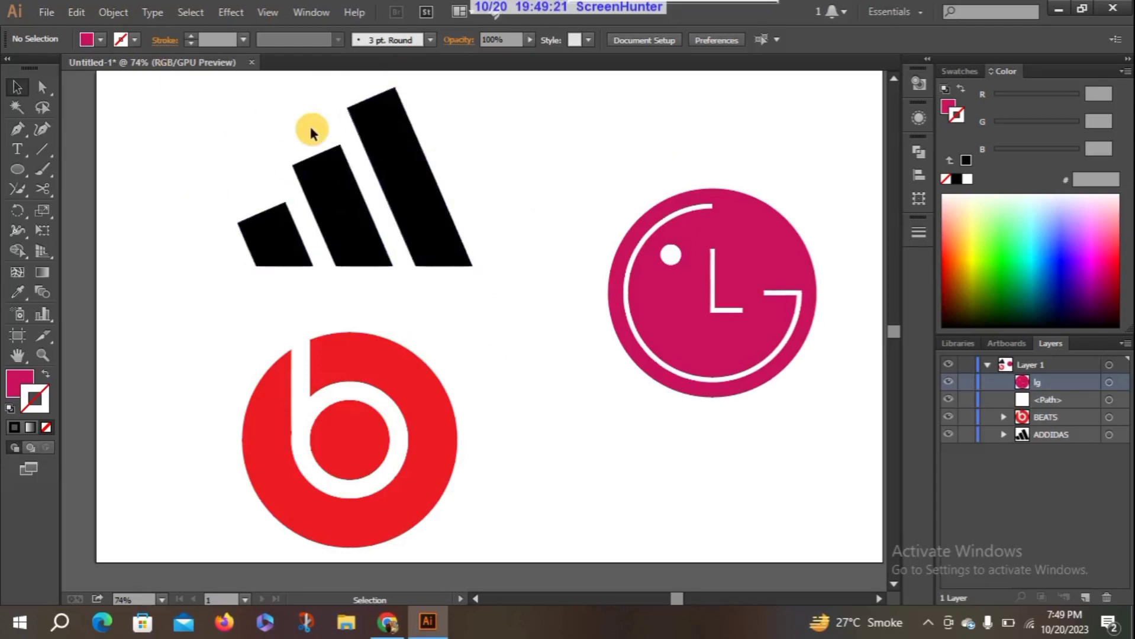
pyautogui.click(41, 18)
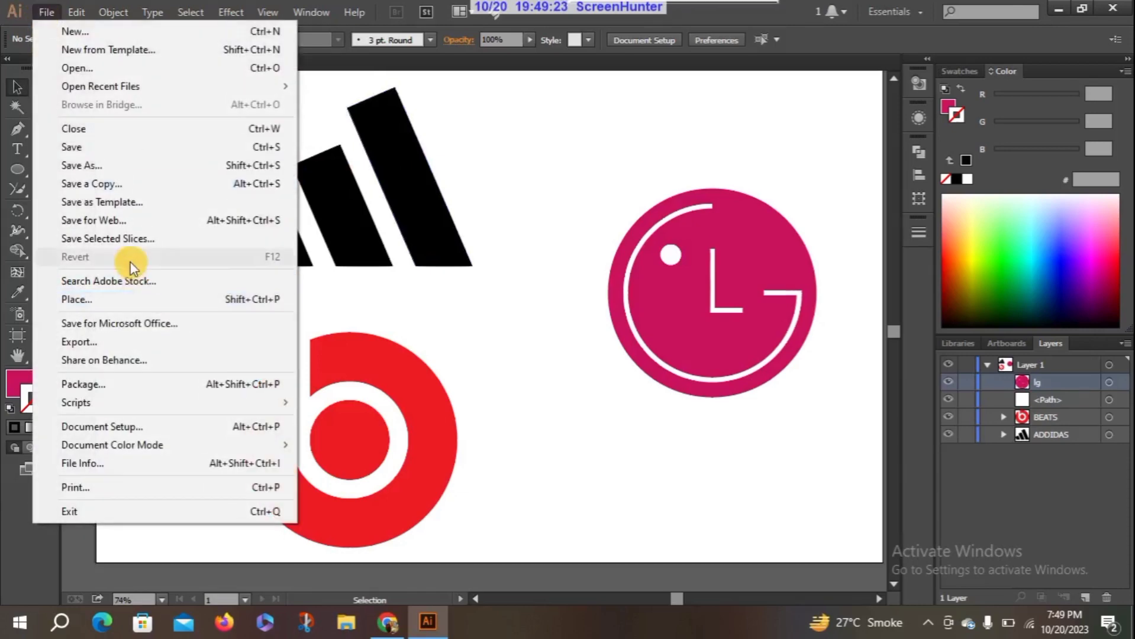
pyautogui.click(116, 340)
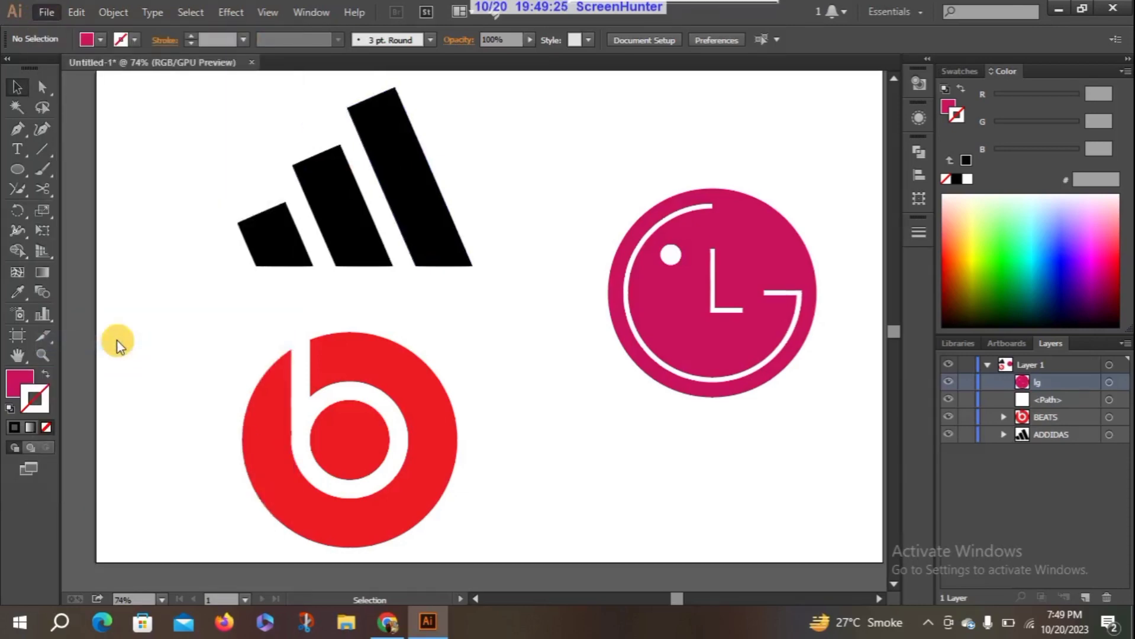
pyautogui.click(367, 336)
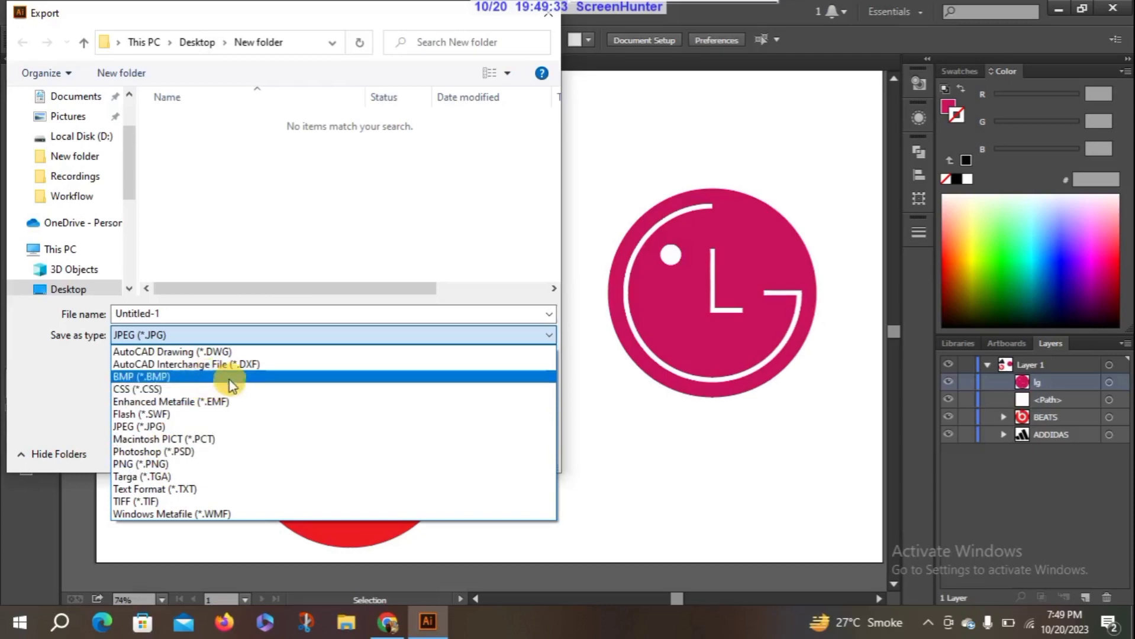
pyautogui.click(196, 425)
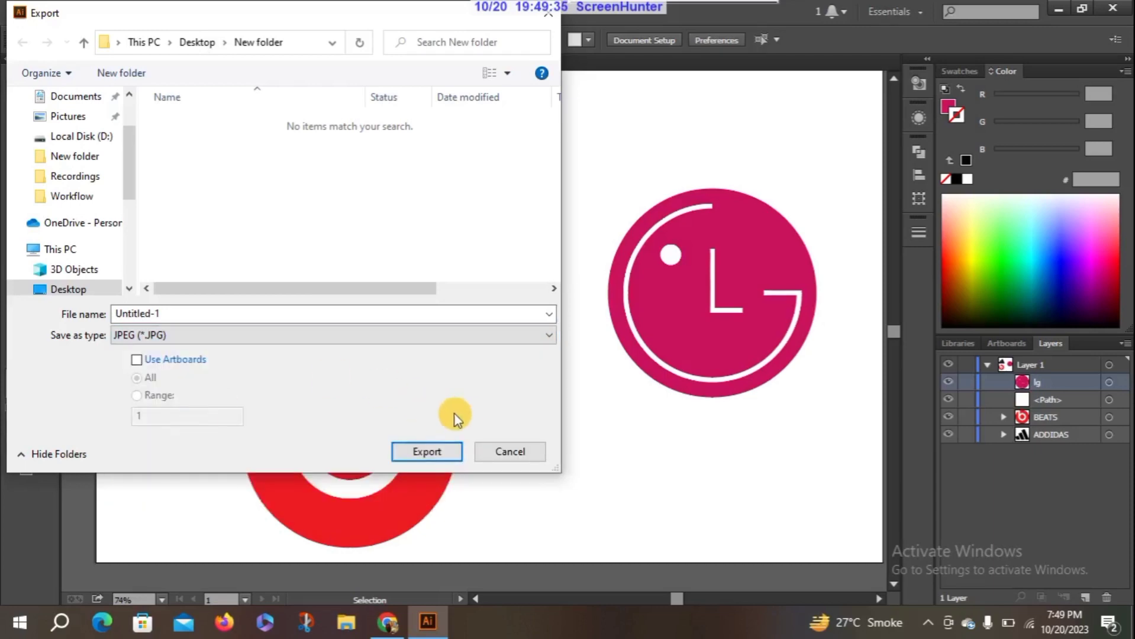
pyautogui.click(444, 449)
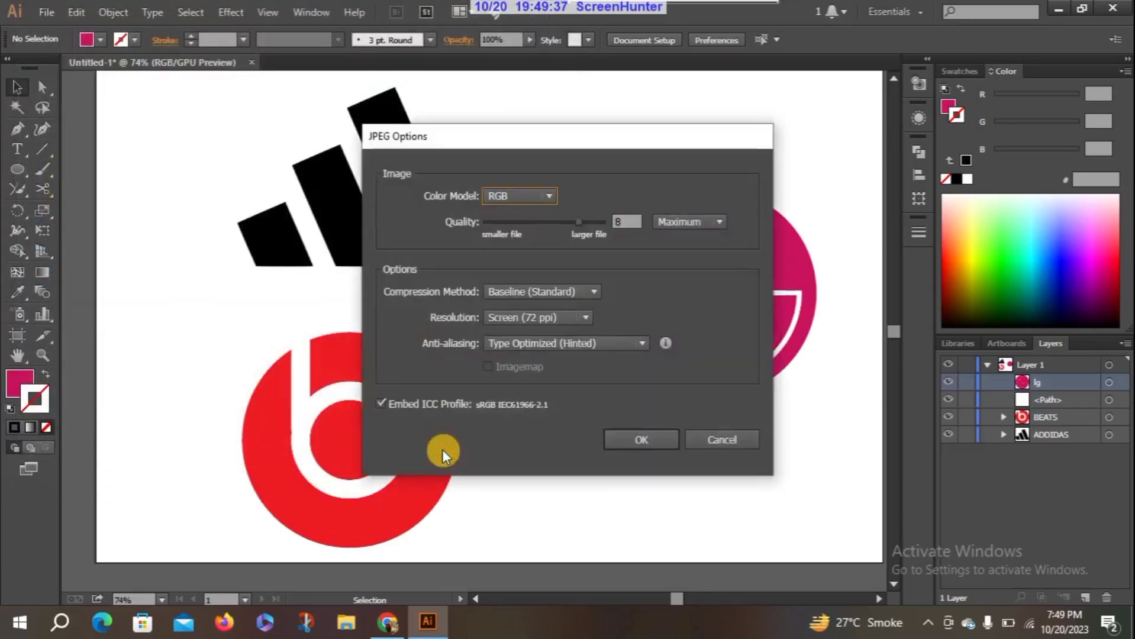
# Step: Review the colour model and quality choices, and complete the JPEG export with RGB, Maximum quality 8 and Screen (72 ppi) resolution
pyautogui.click(548, 197)
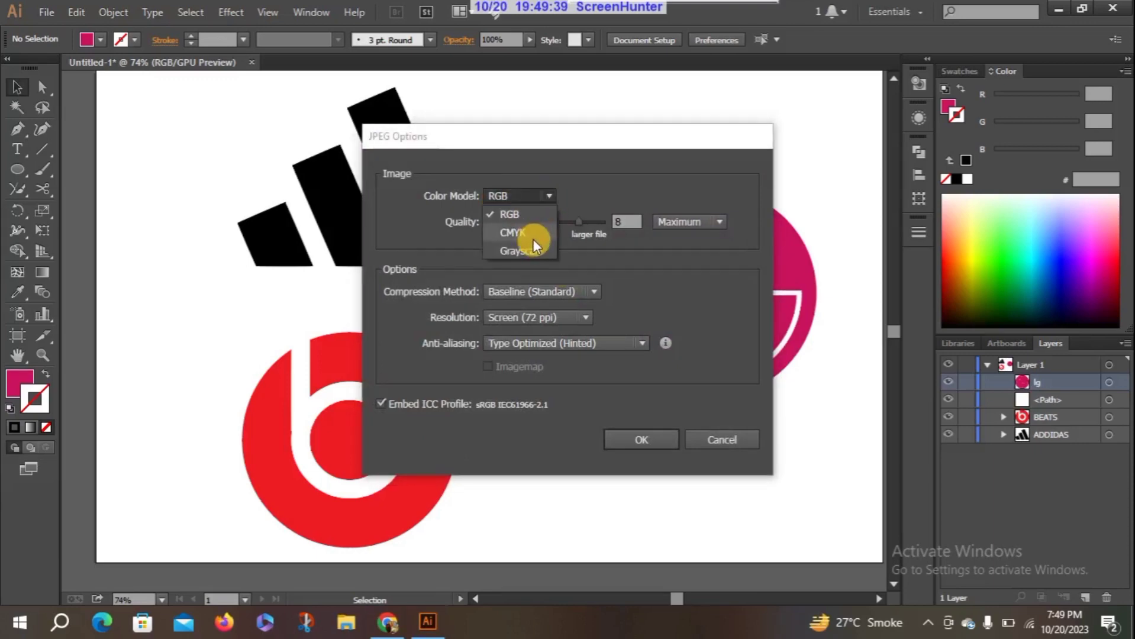
pyautogui.click(545, 195)
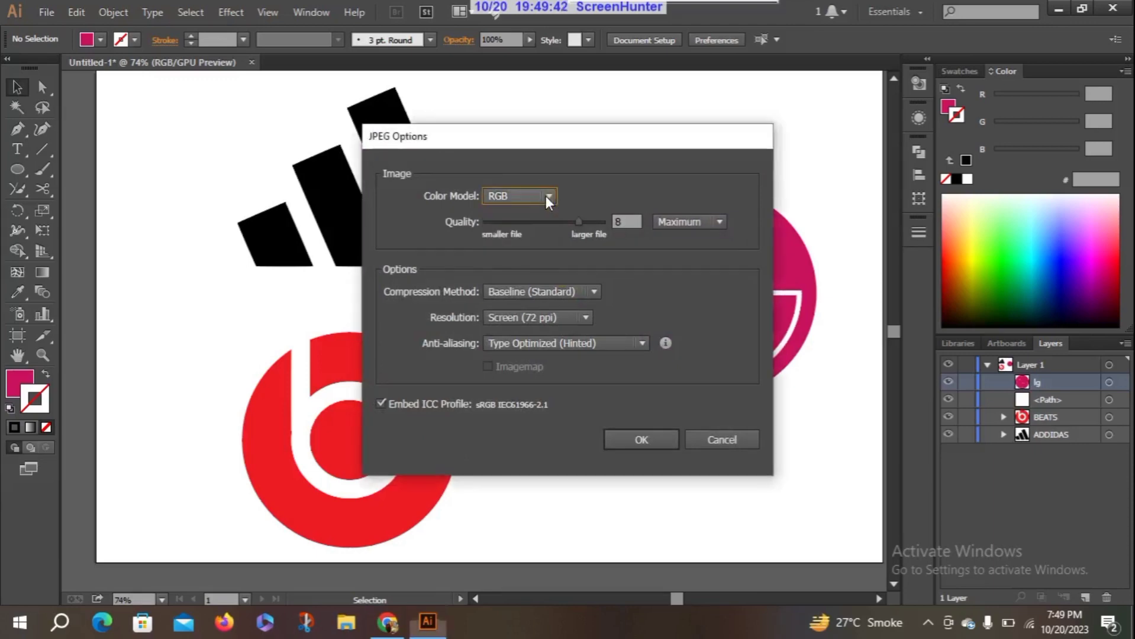
pyautogui.click(720, 221)
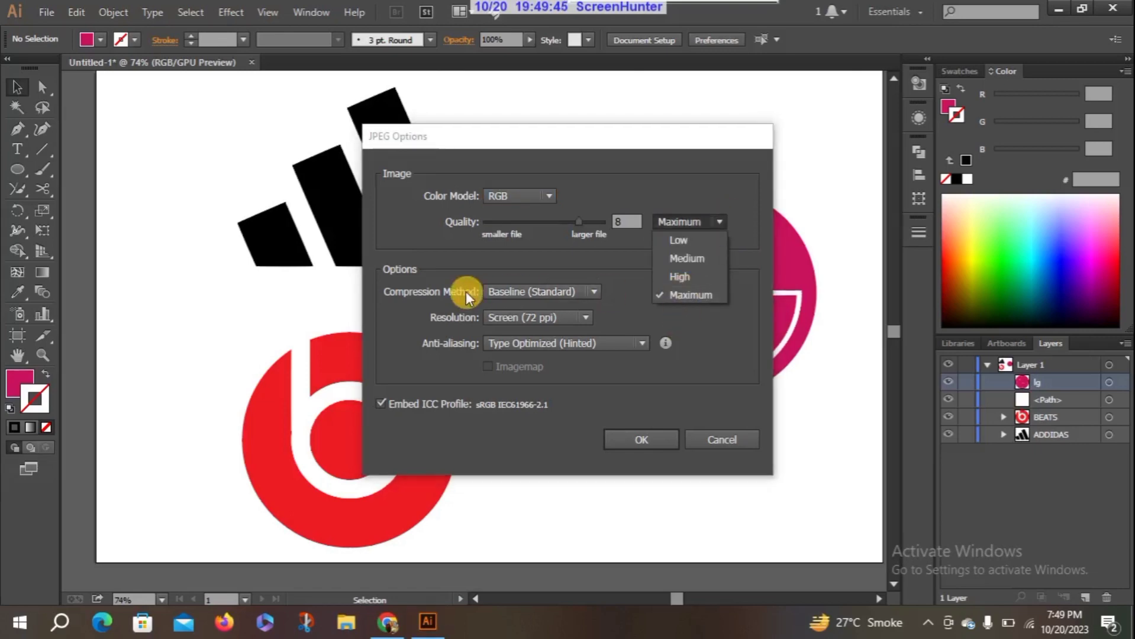
pyautogui.click(675, 317)
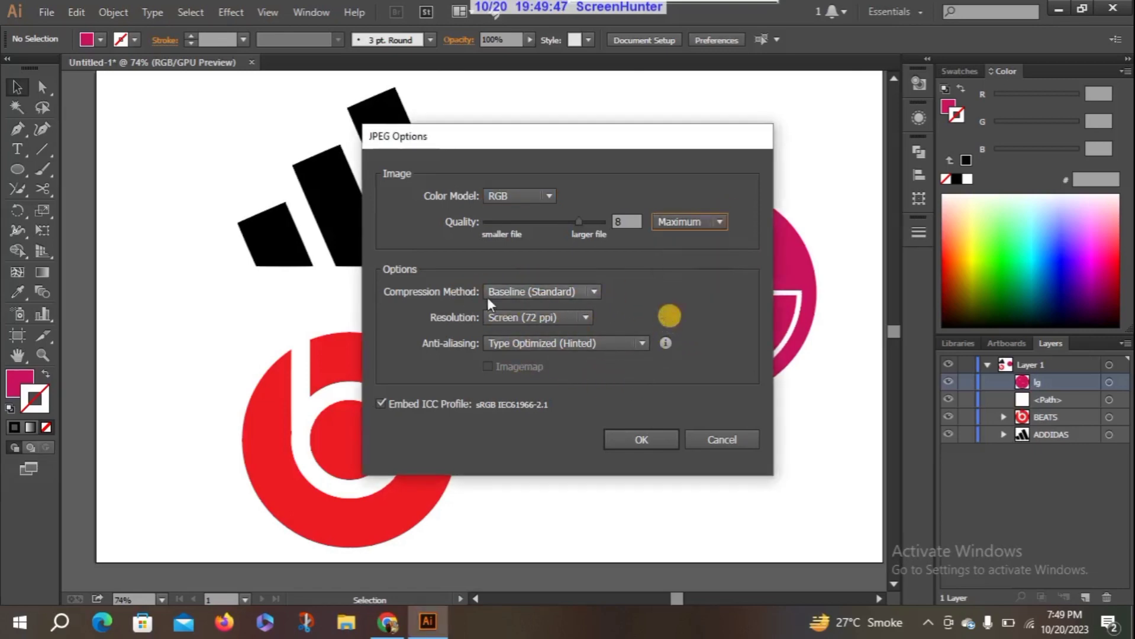
pyautogui.click(646, 443)
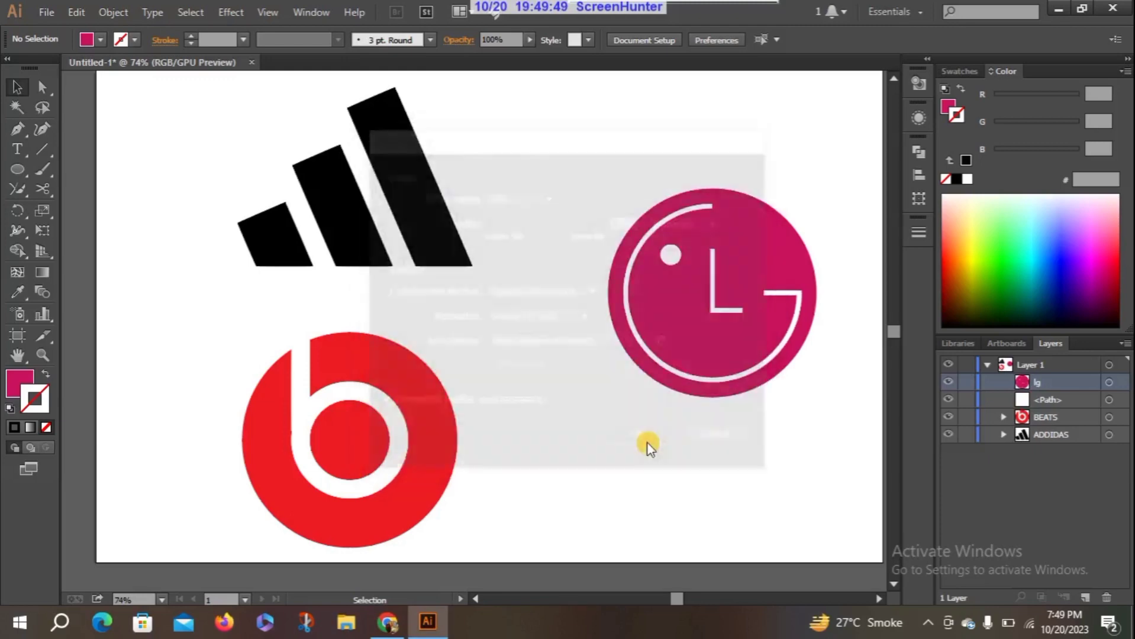